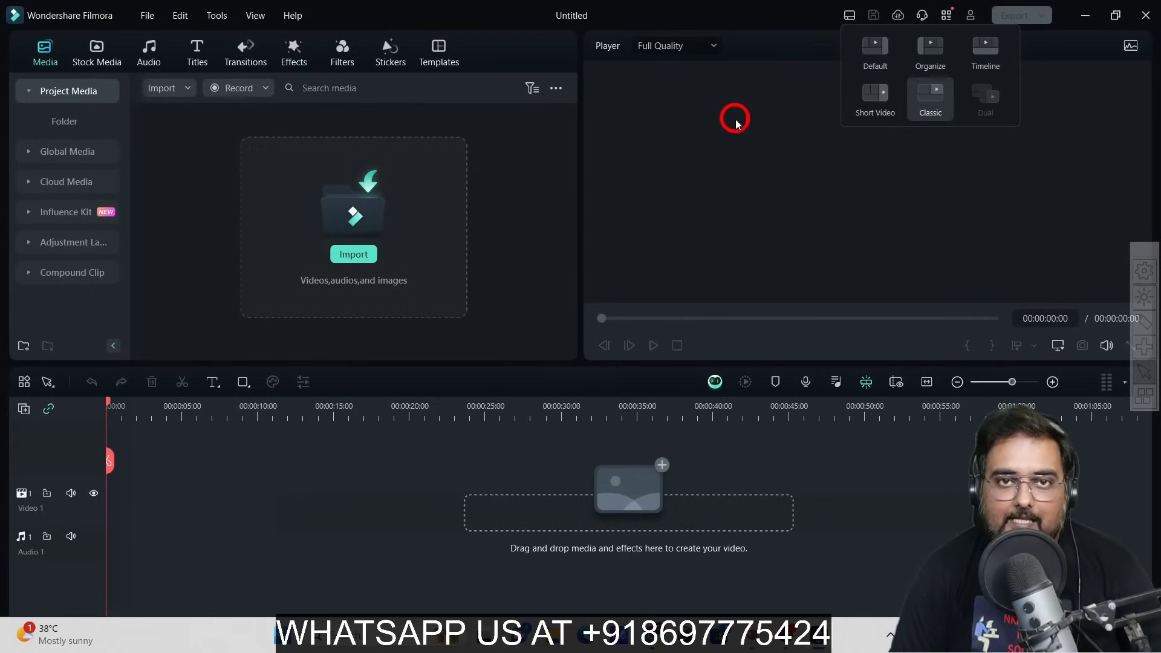
left_click(732, 123)
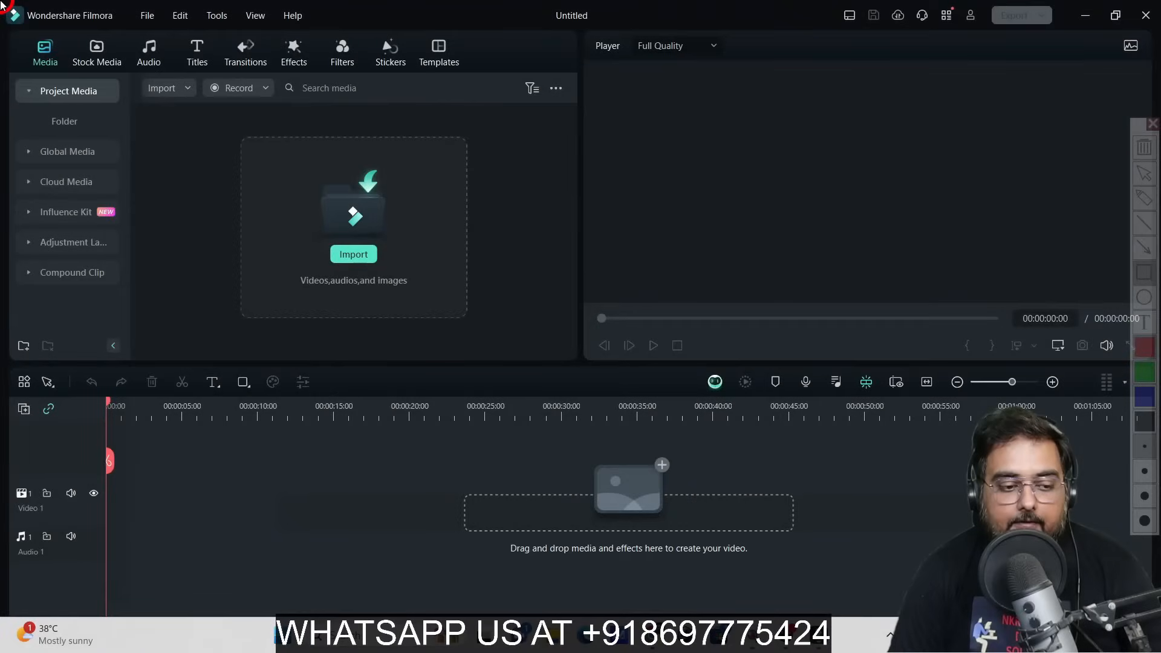
mouse_move(3, 16)
left_mouse_down()
mouse_move(332, 11)
mouse_move(359, 27)
left_mouse_up()
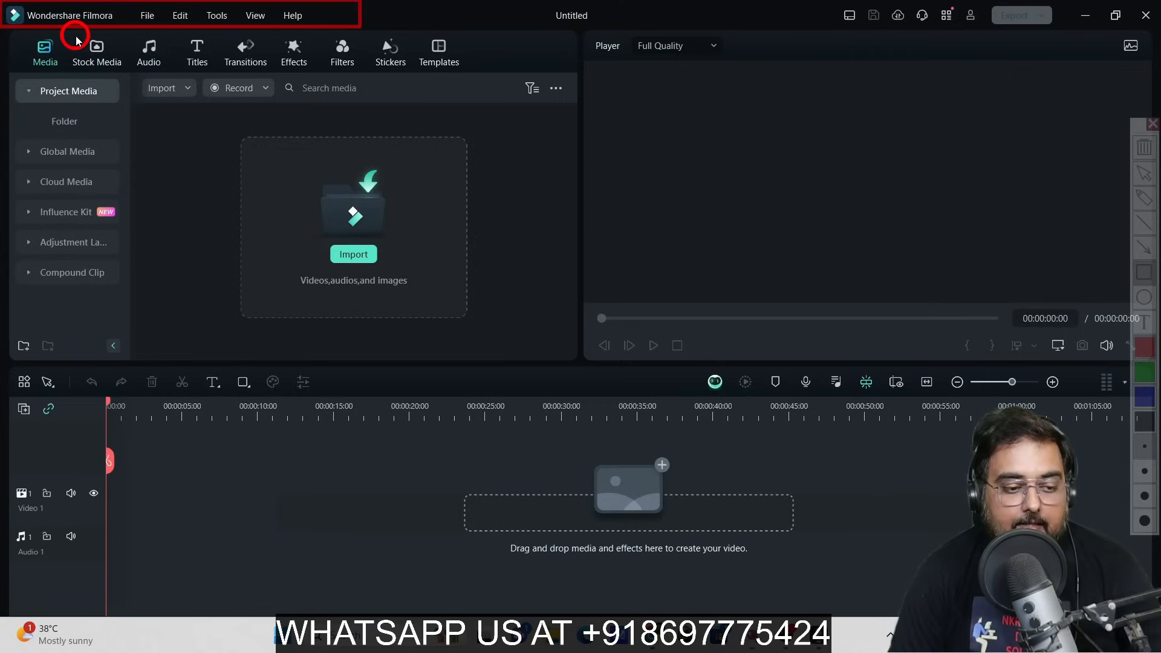
mouse_move(9, 40)
left_mouse_down()
mouse_move(173, 73)
mouse_move(503, 59)
mouse_move(545, 72)
left_mouse_up()
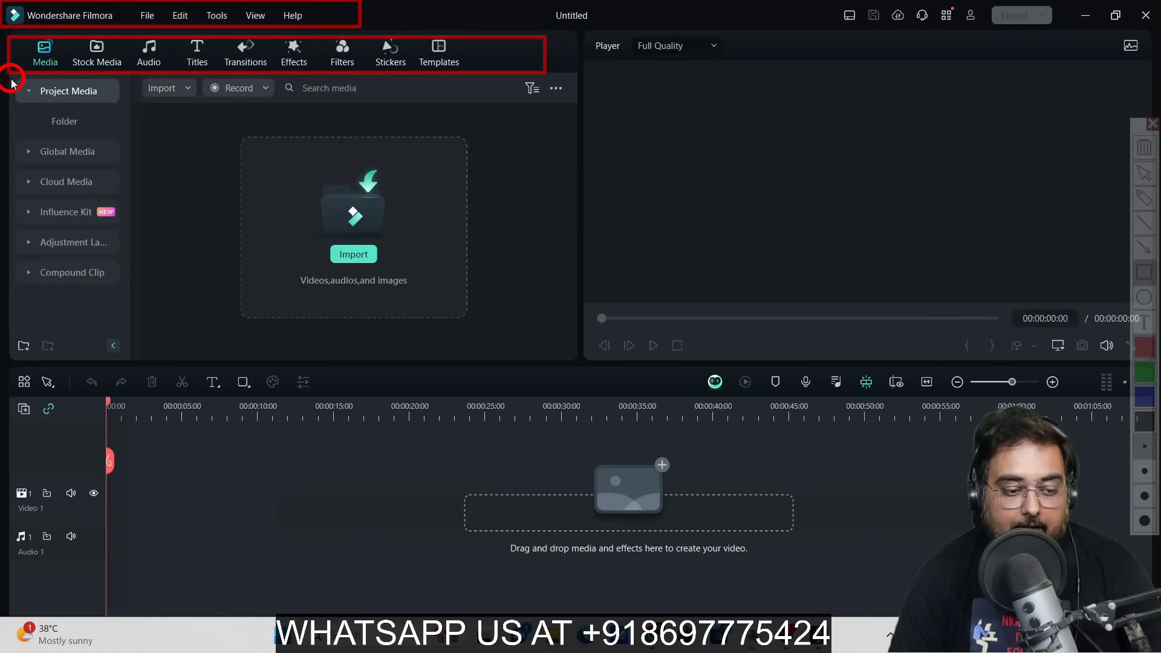
mouse_move(11, 83)
left_mouse_down()
mouse_move(82, 120)
mouse_move(109, 166)
mouse_move(125, 308)
left_mouse_up()
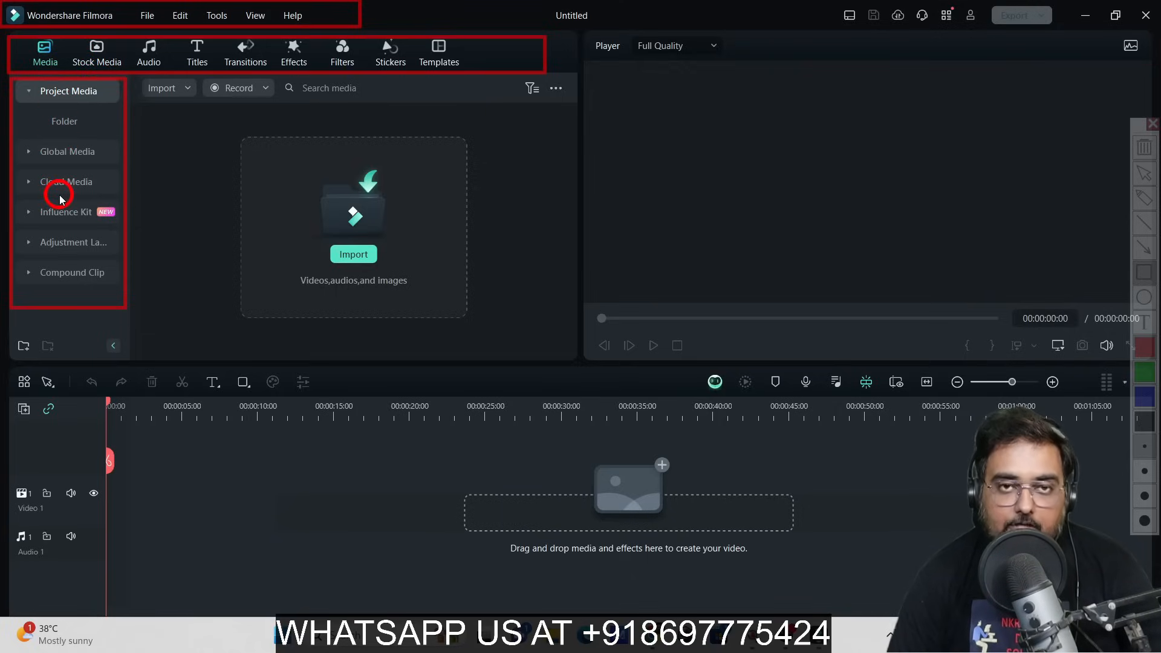
key("Escape")
Look at the stock media and audio libraries, and return to the project media.
left_click(102, 61)
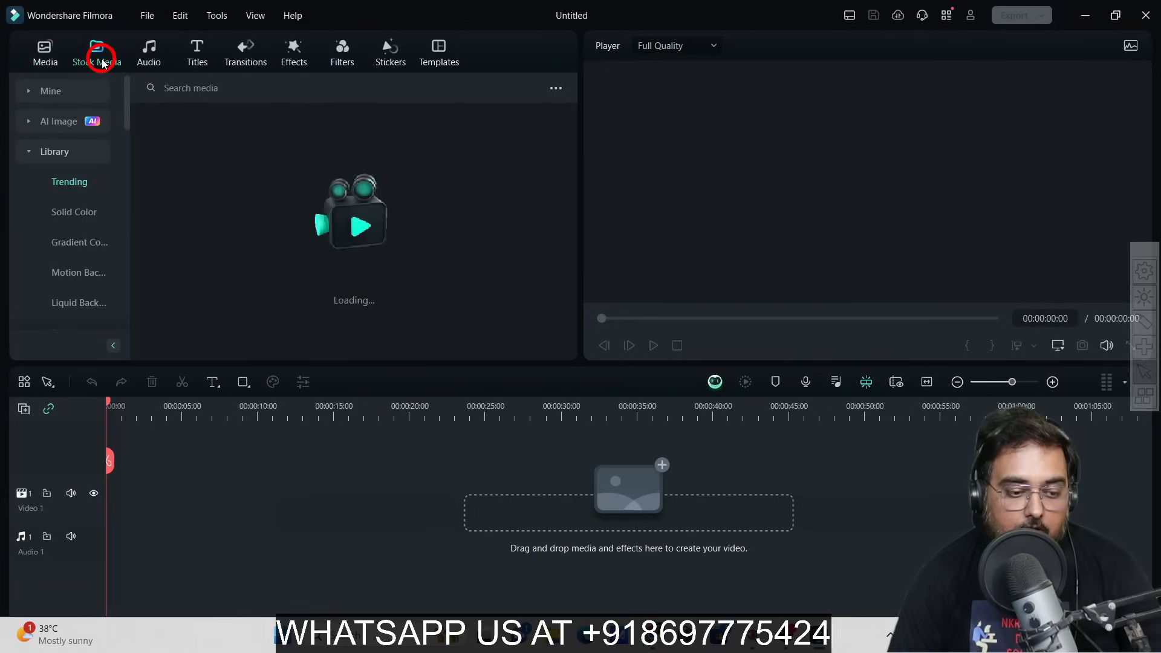
left_click(148, 48)
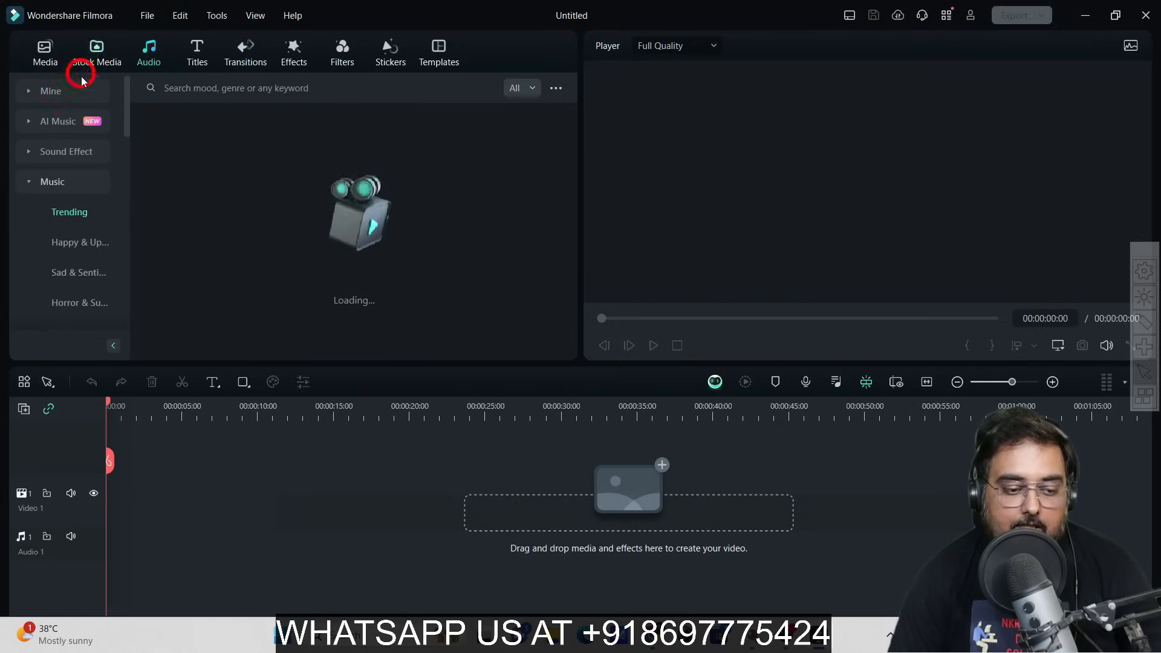
left_click(45, 51)
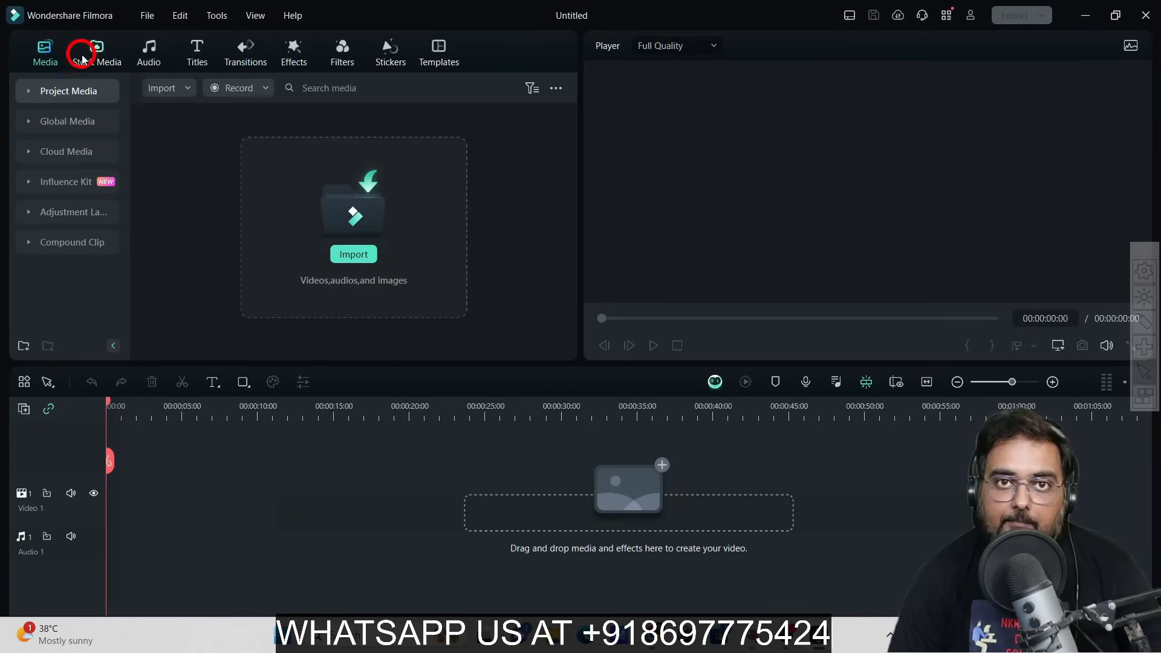
mouse_move(134, 108)
left_mouse_down()
mouse_move(347, 202)
mouse_move(538, 309)
mouse_move(546, 333)
left_mouse_up()
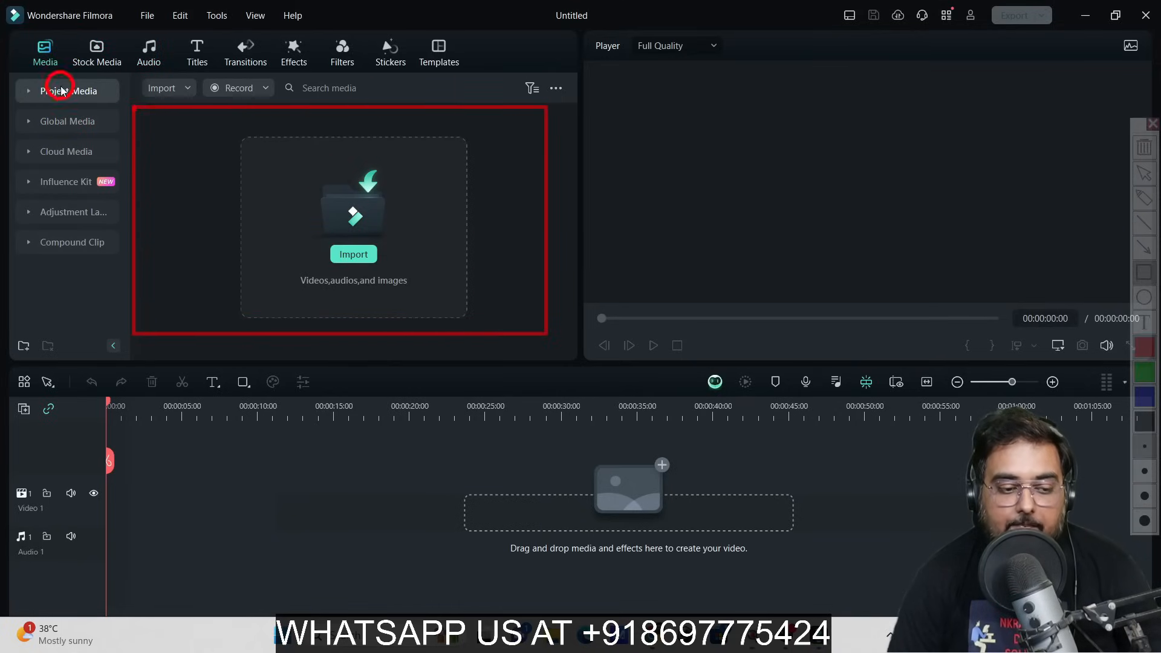
mouse_move(11, 77)
left_mouse_down()
mouse_move(129, 169)
mouse_move(122, 271)
left_mouse_up()
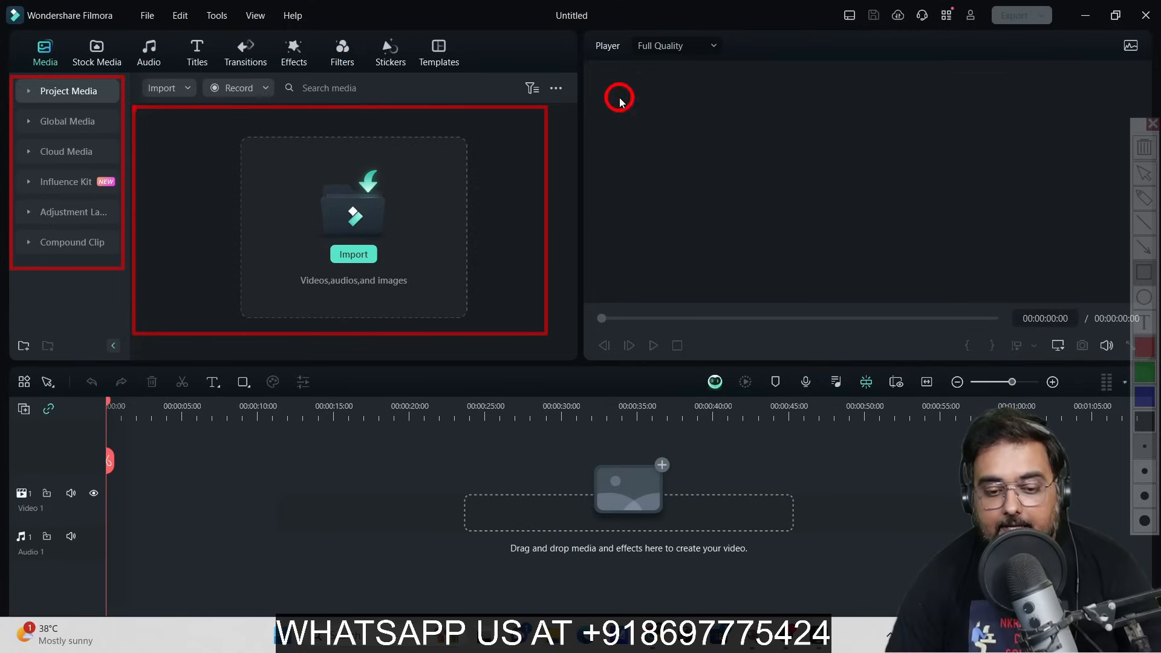
mouse_move(588, 72)
left_mouse_down()
mouse_move(791, 220)
mouse_move(972, 285)
mouse_move(1042, 277)
mouse_move(1074, 289)
left_mouse_up()
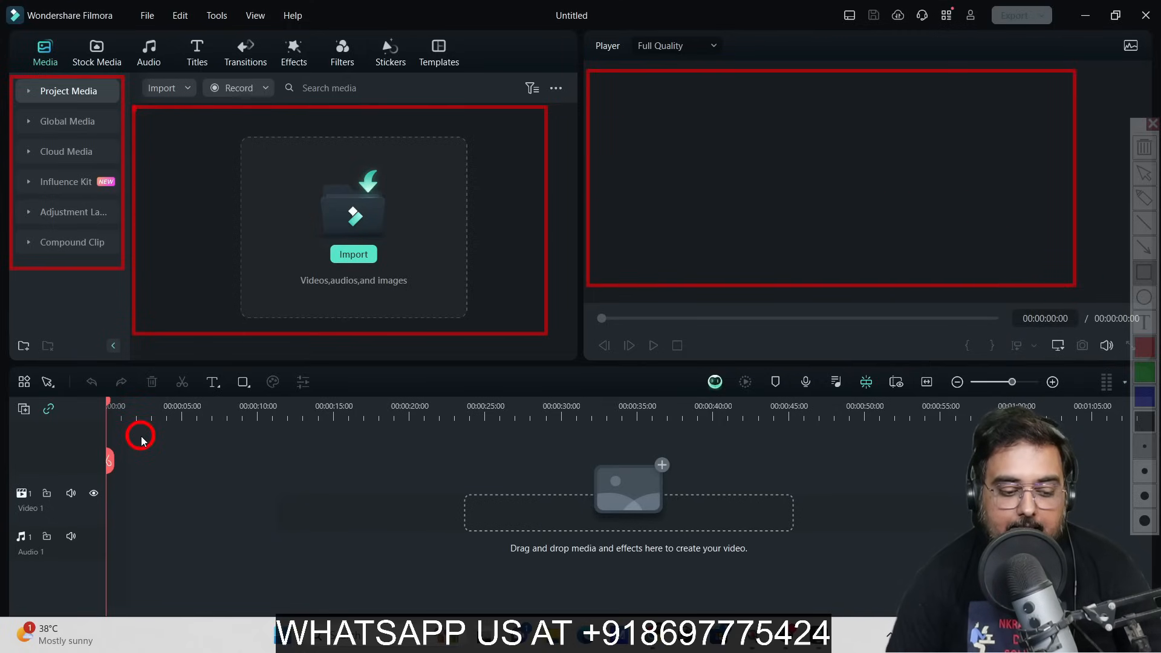
mouse_move(141, 440)
left_mouse_down()
mouse_move(425, 539)
mouse_move(725, 566)
left_mouse_up()
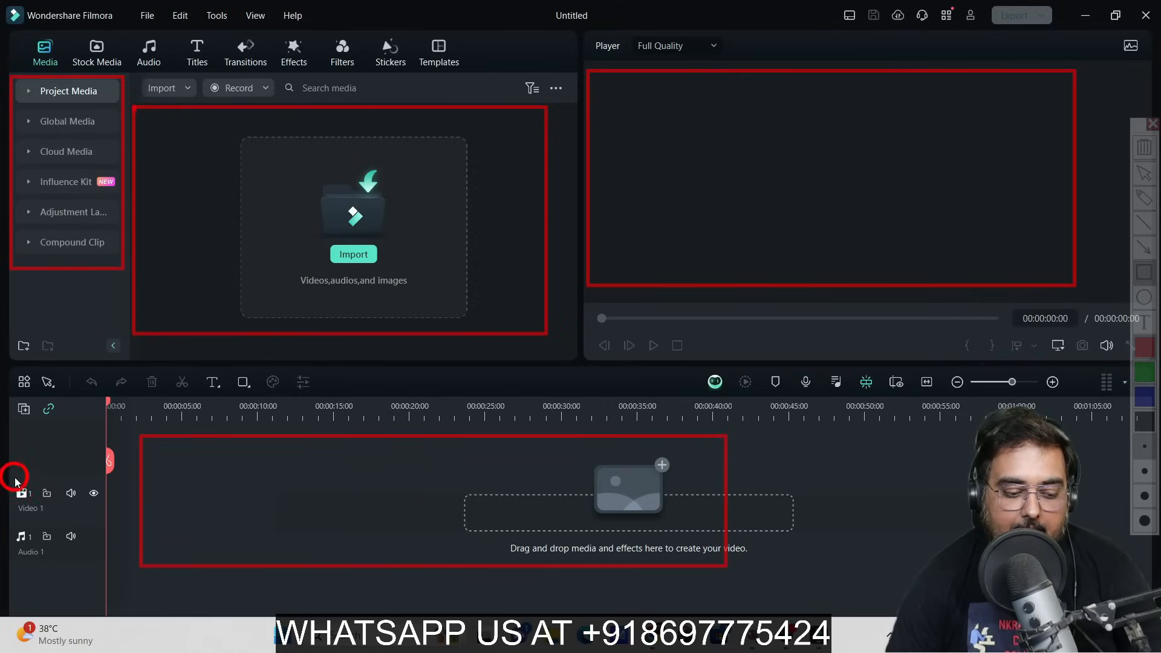
mouse_move(13, 480)
left_mouse_down()
mouse_move(123, 513)
mouse_move(111, 512)
left_mouse_up()
mouse_move(16, 527)
left_mouse_down()
mouse_move(103, 550)
mouse_move(105, 563)
left_mouse_up()
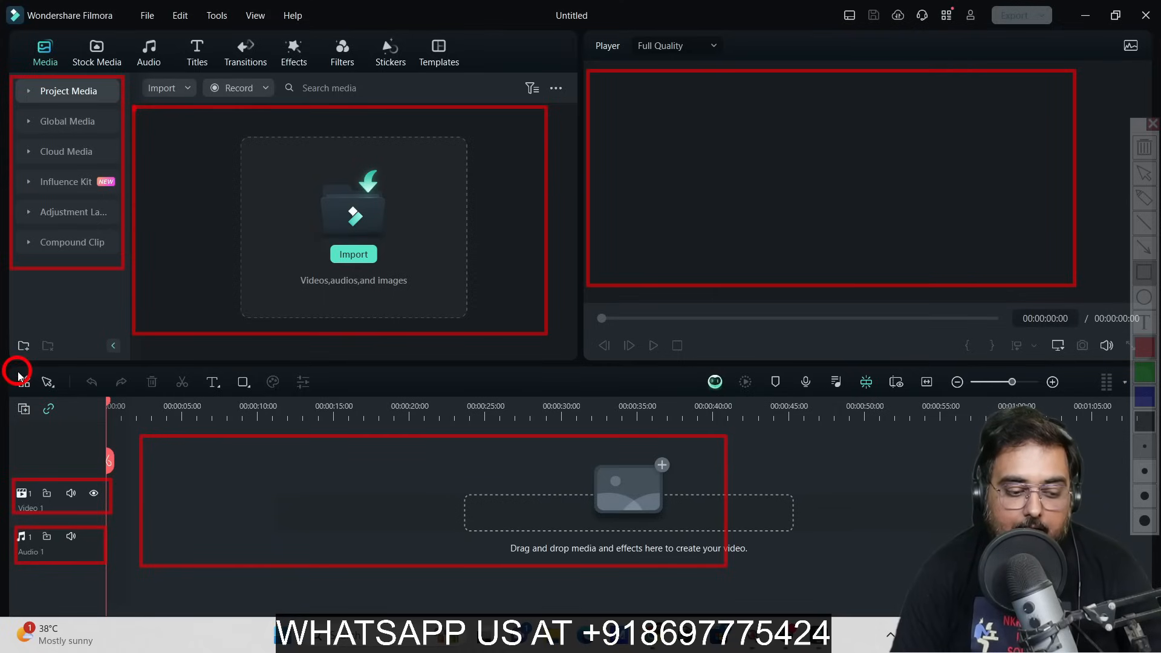
mouse_move(18, 372)
left_mouse_down()
mouse_move(155, 397)
mouse_move(363, 403)
left_mouse_up()
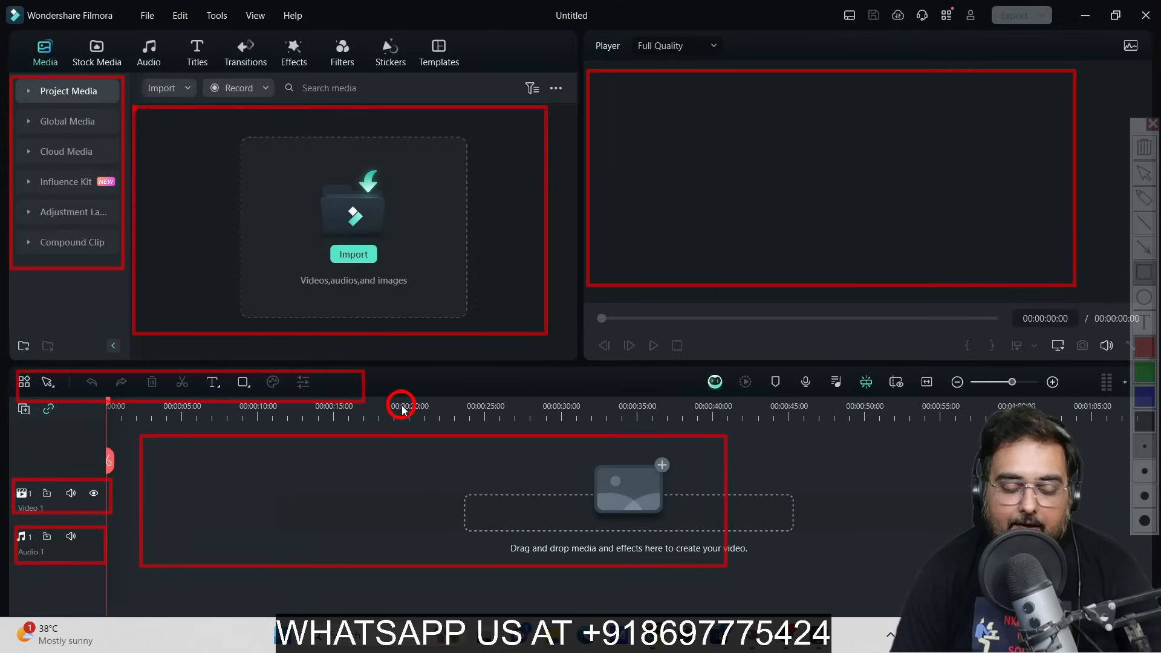
mouse_move(687, 370)
left_mouse_down()
mouse_move(869, 399)
mouse_move(1055, 390)
mouse_move(1088, 394)
mouse_move(1091, 406)
left_mouse_up()
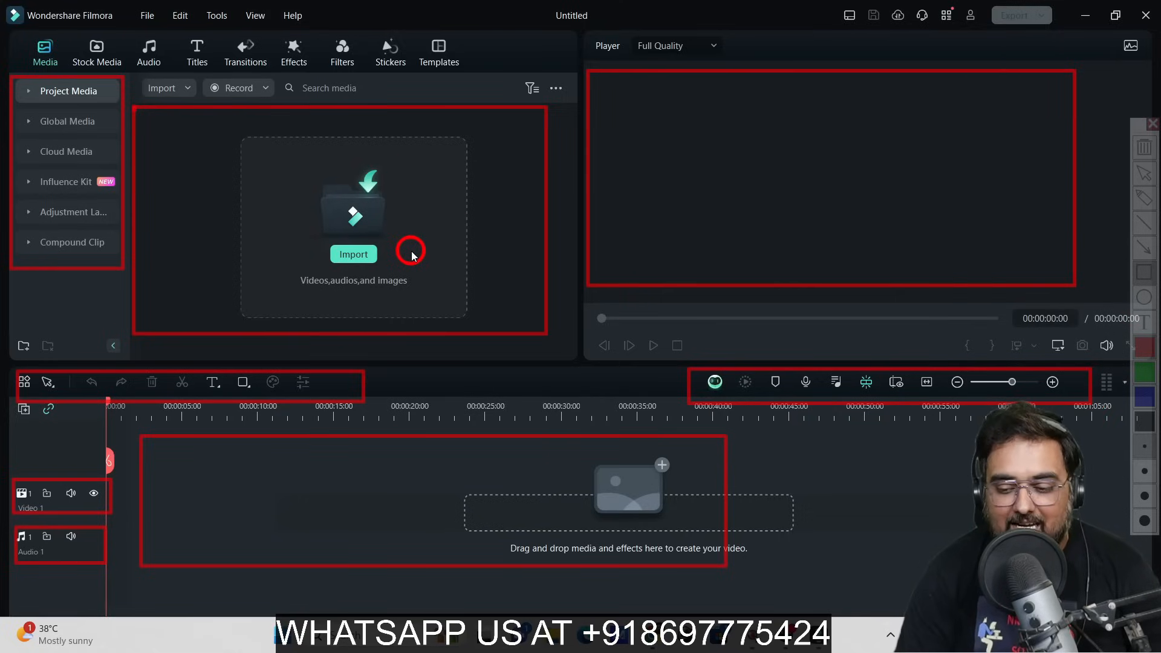
key("Escape")
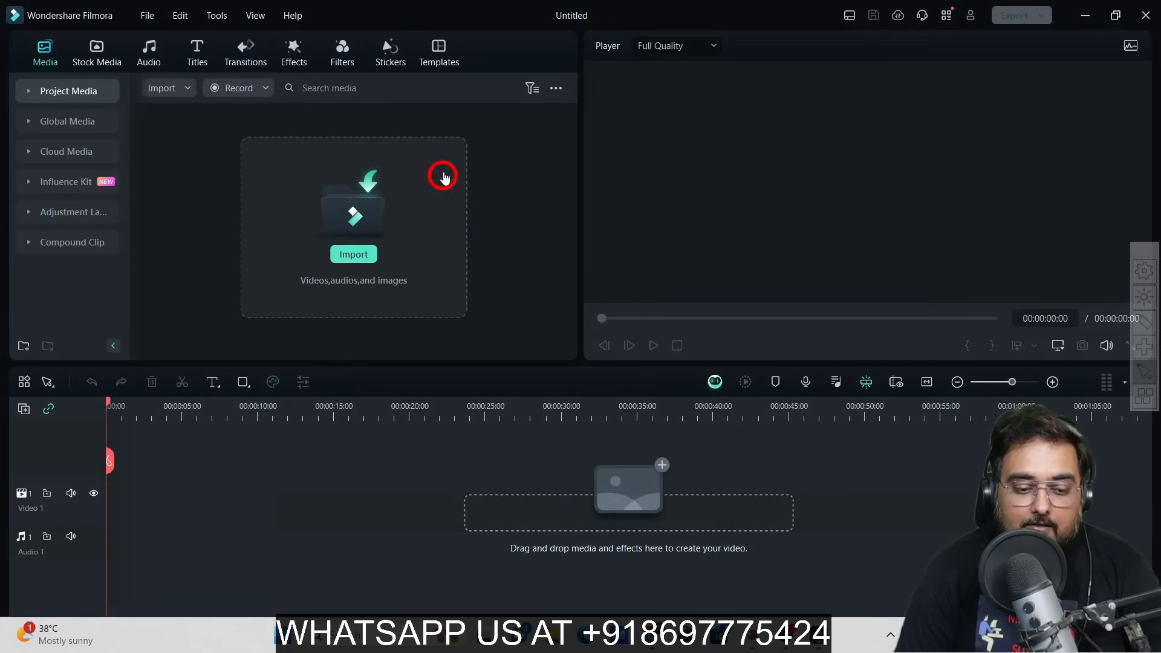
left_click(333, 222)
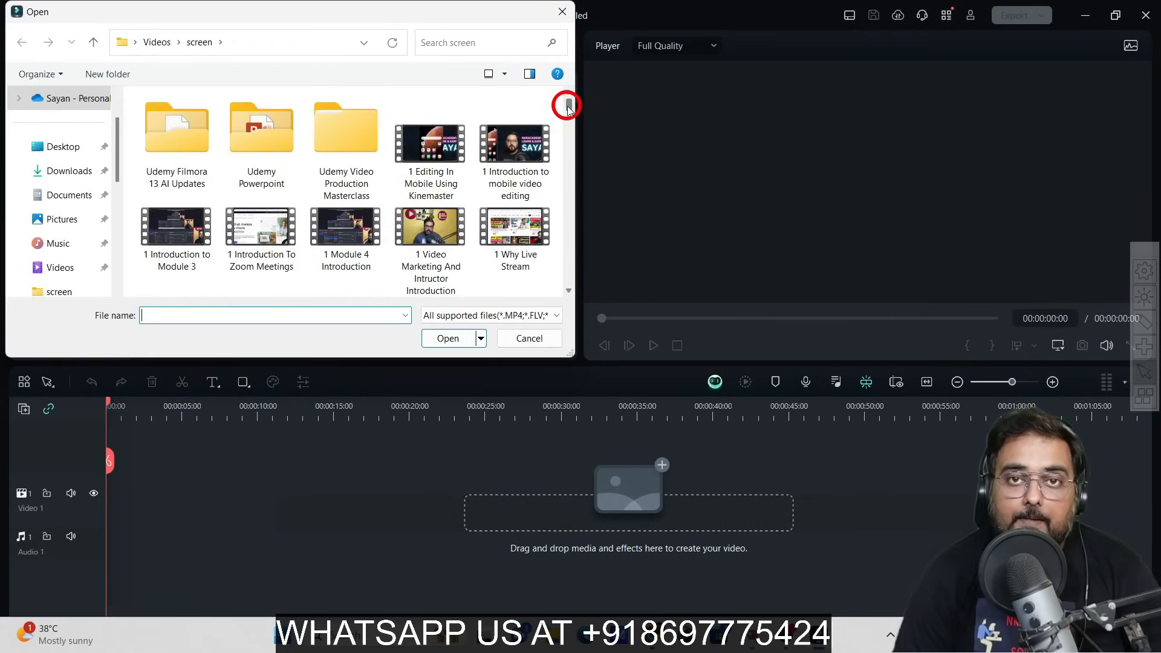
left_click_drag(568, 106, 565, 264)
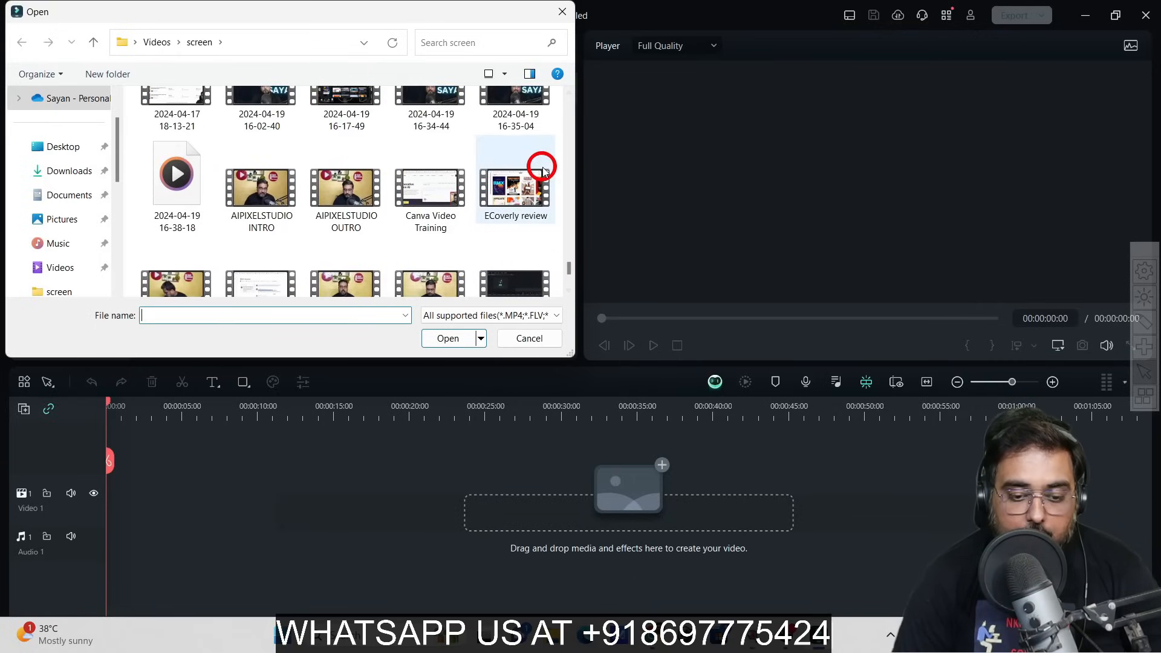
double_click(513, 110)
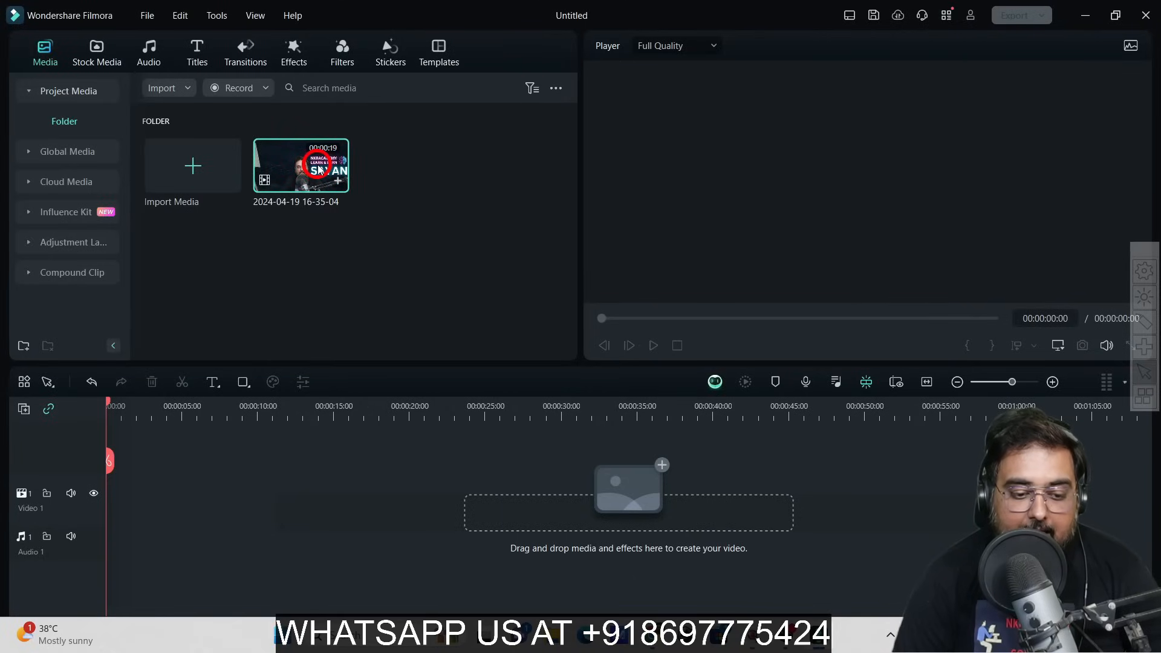
left_click_drag(319, 169, 117, 516)
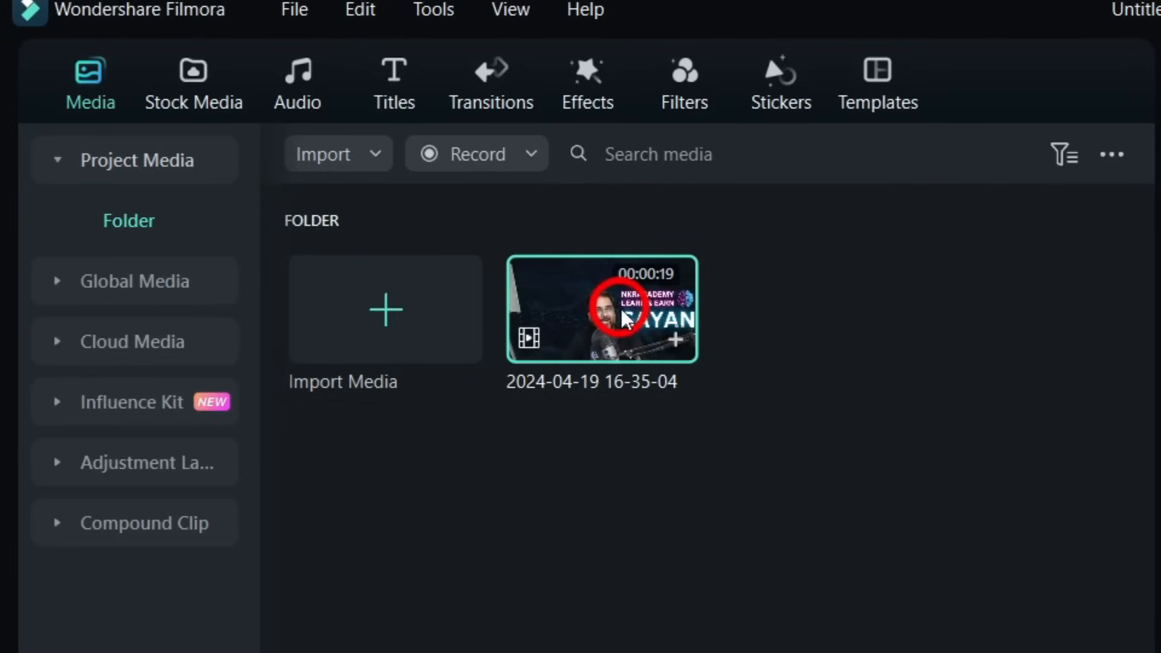
Show the global media collection and pause the timeline preview at 00:00:16:22.
left_click(166, 280)
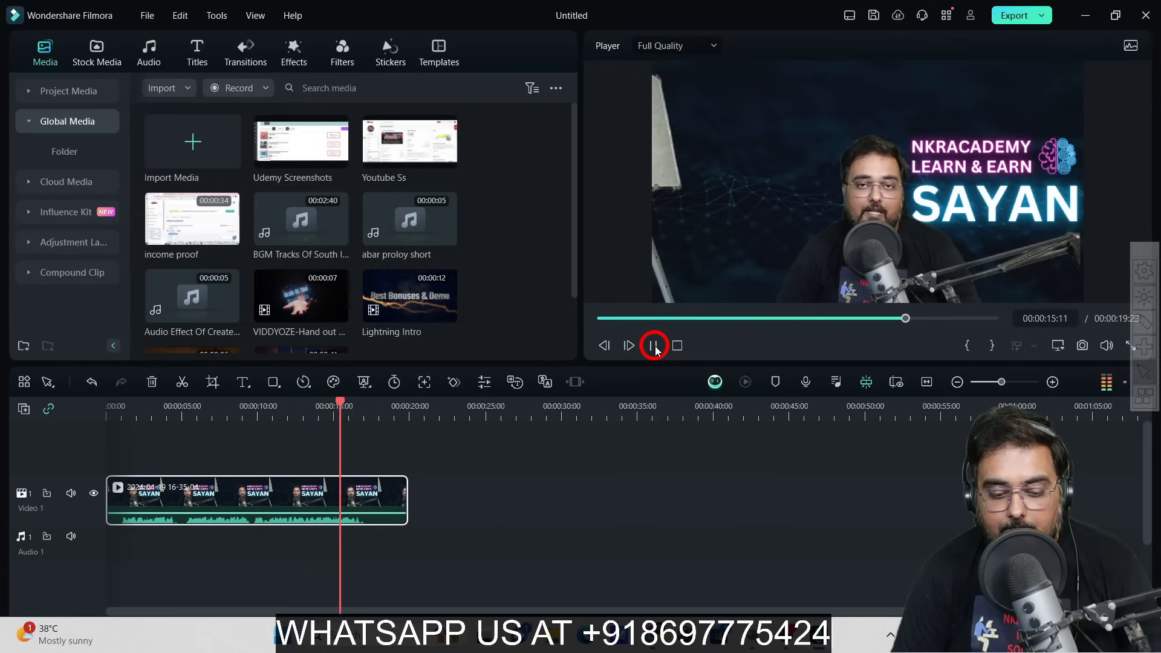
left_click(654, 346)
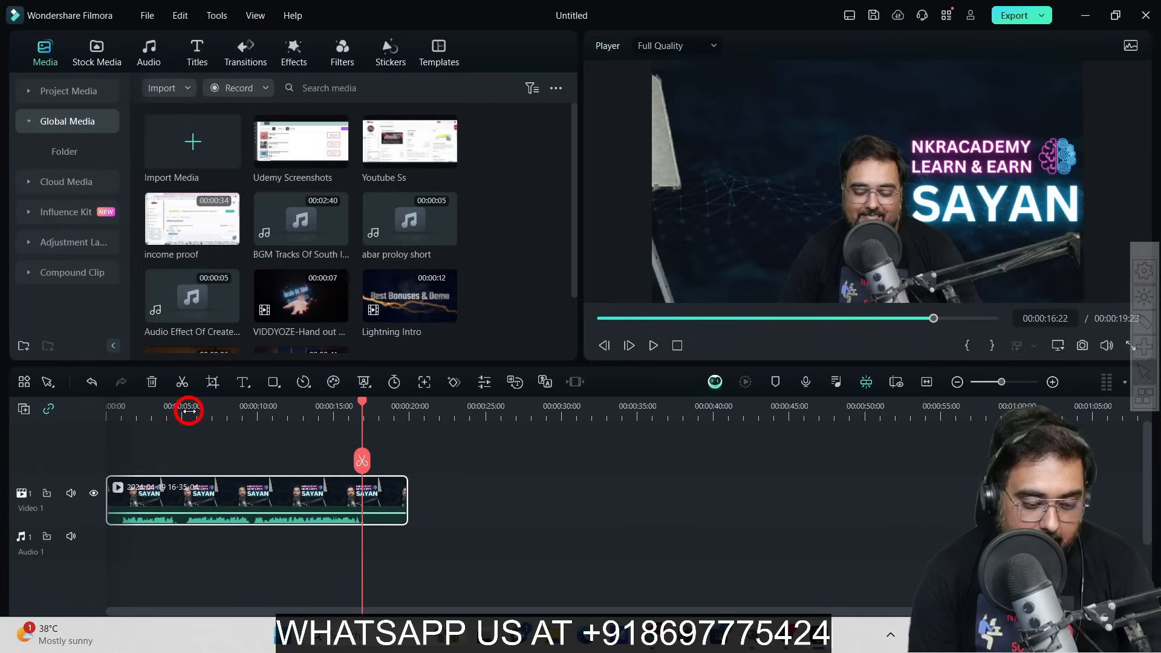
Split the clip on the Video 1 track at 00:00:00:24 and again at 00:00:05:03.
left_click_drag(190, 411, 182, 407)
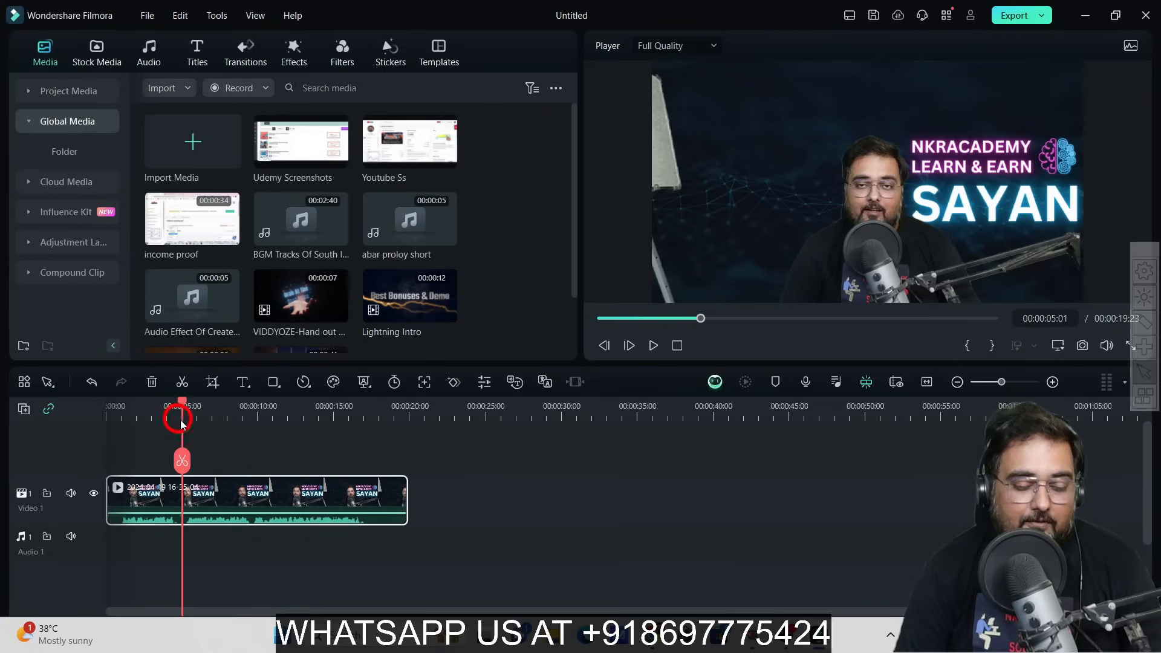
left_click_drag(185, 410, 121, 427)
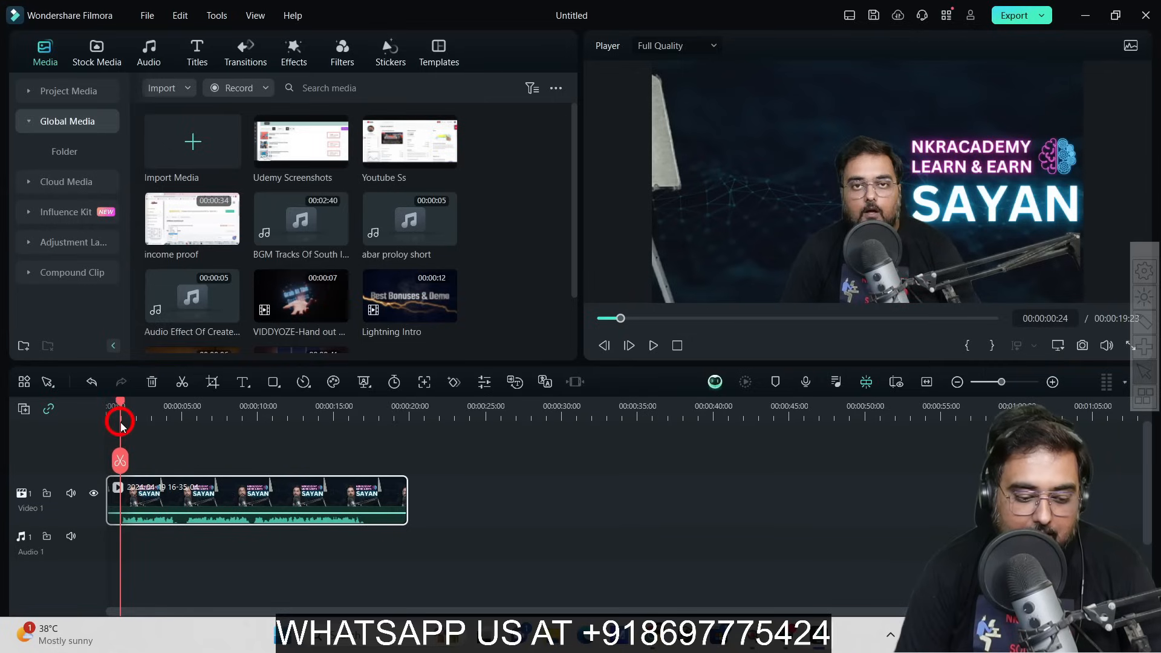
left_click(120, 461)
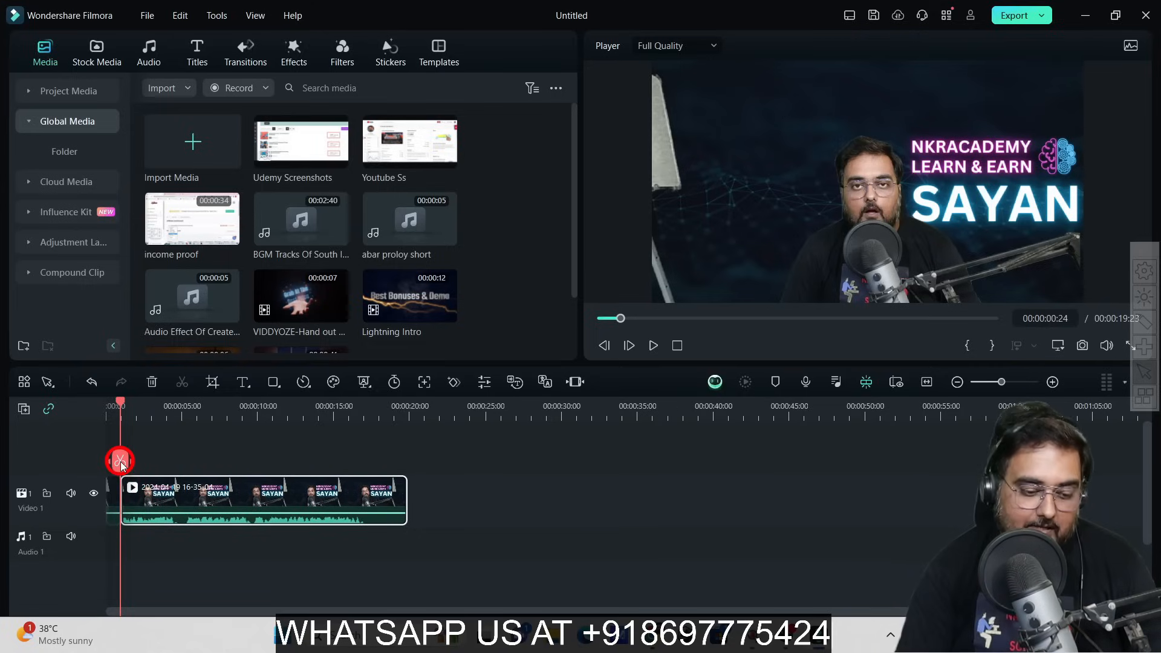
left_click(121, 428)
left_click_drag(119, 410, 185, 422)
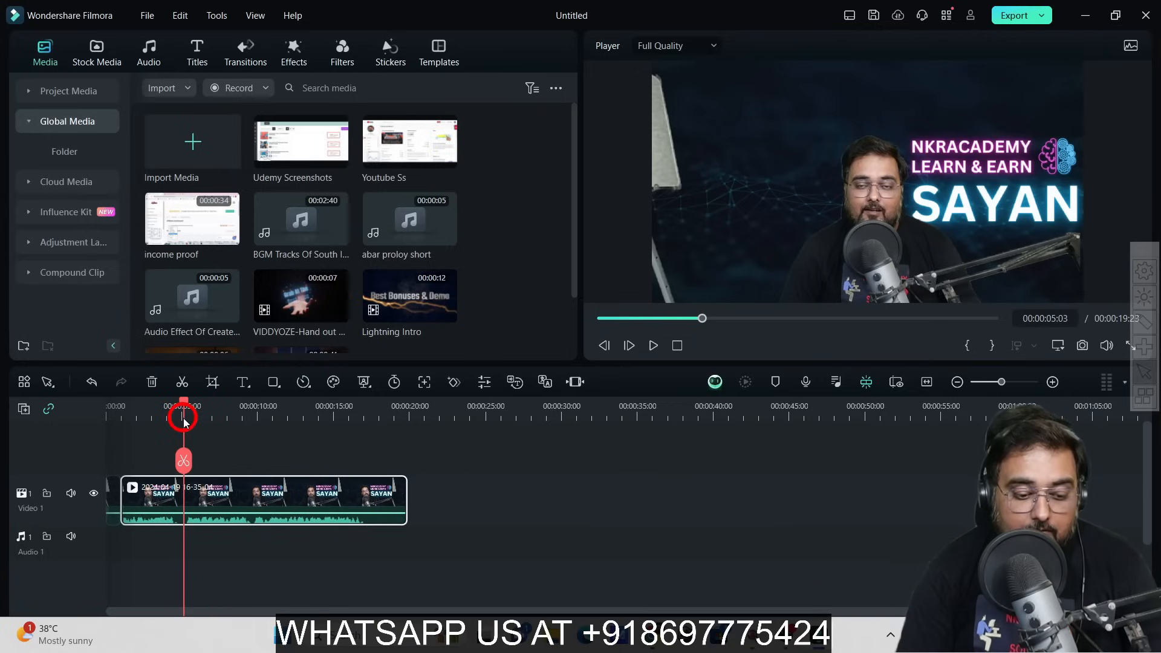
left_click(184, 461)
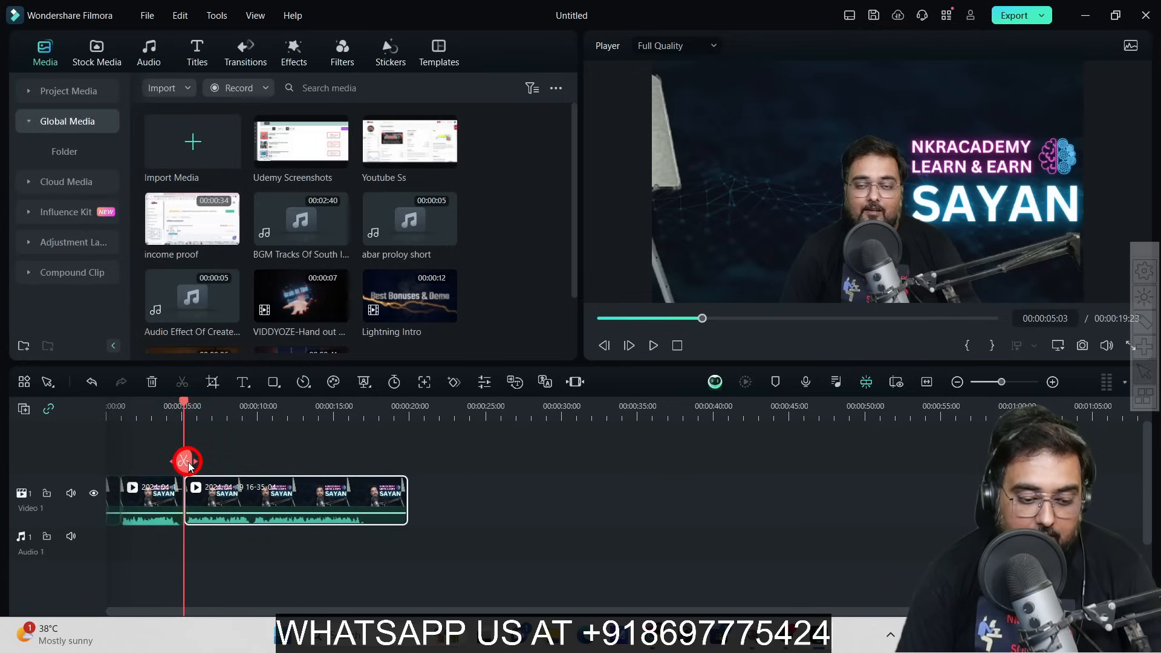
Delete the middle segment between the two cuts on the Video 1 track, closing the gap.
left_click(157, 501)
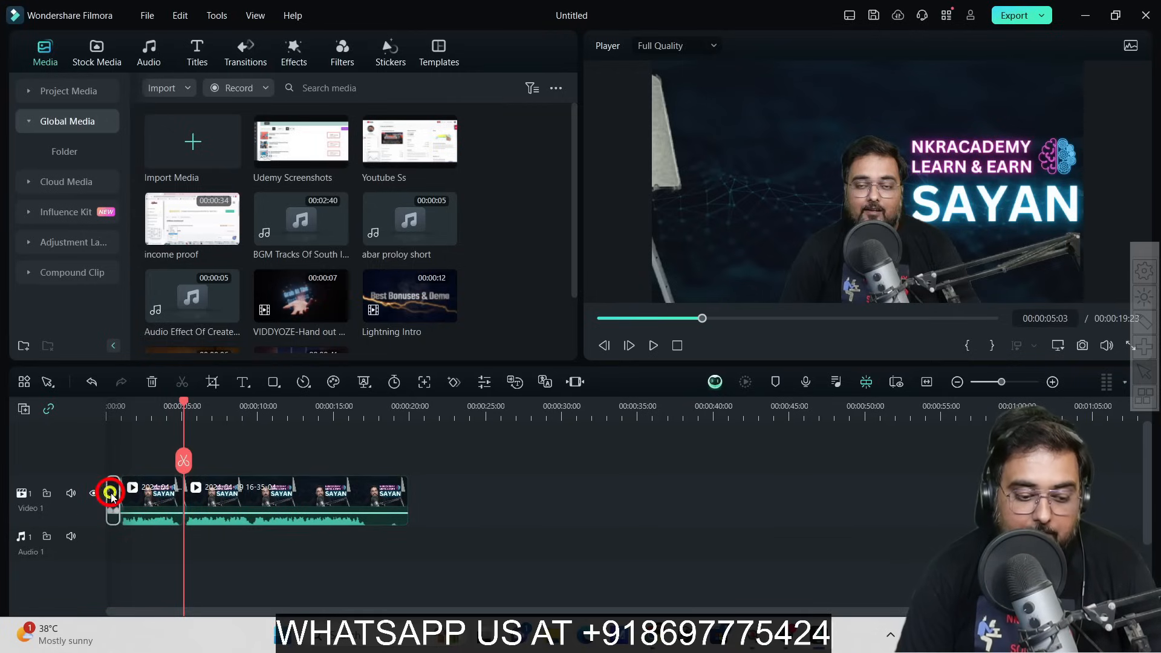
left_click(233, 494)
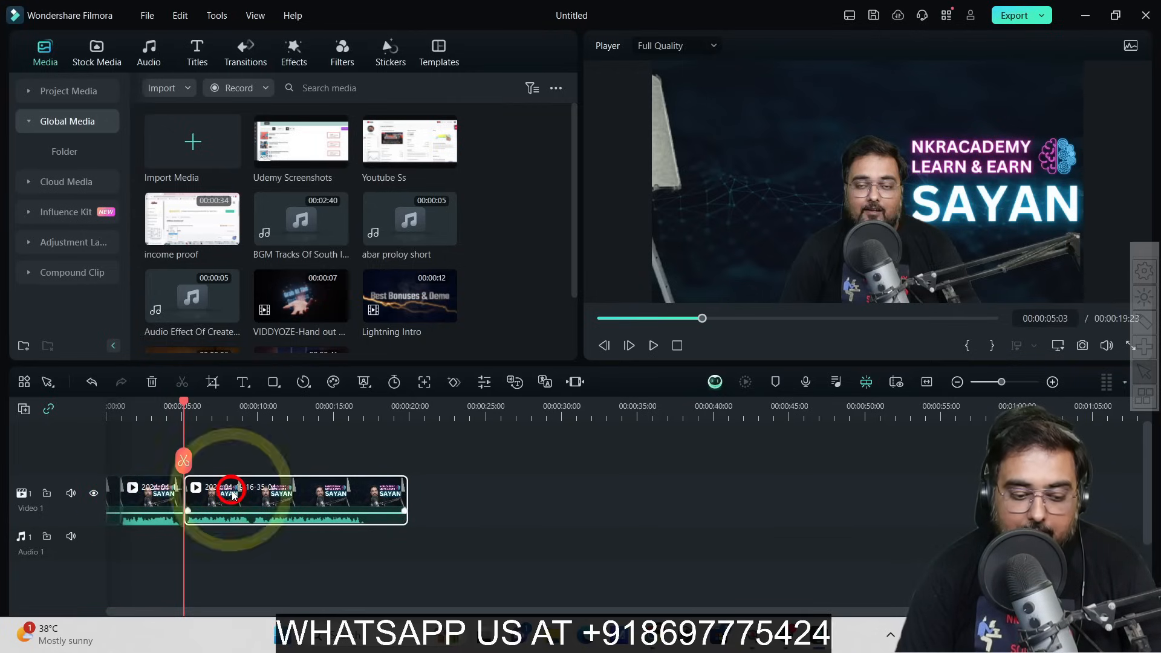
left_click(139, 494)
left_click(204, 502)
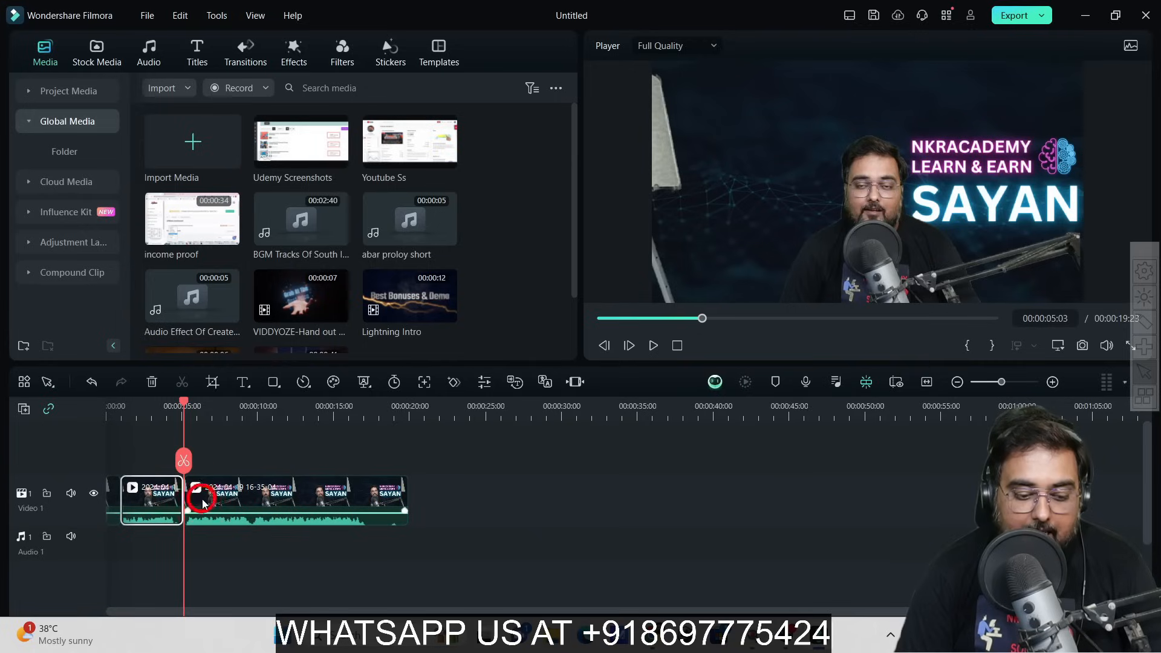
left_click(157, 500)
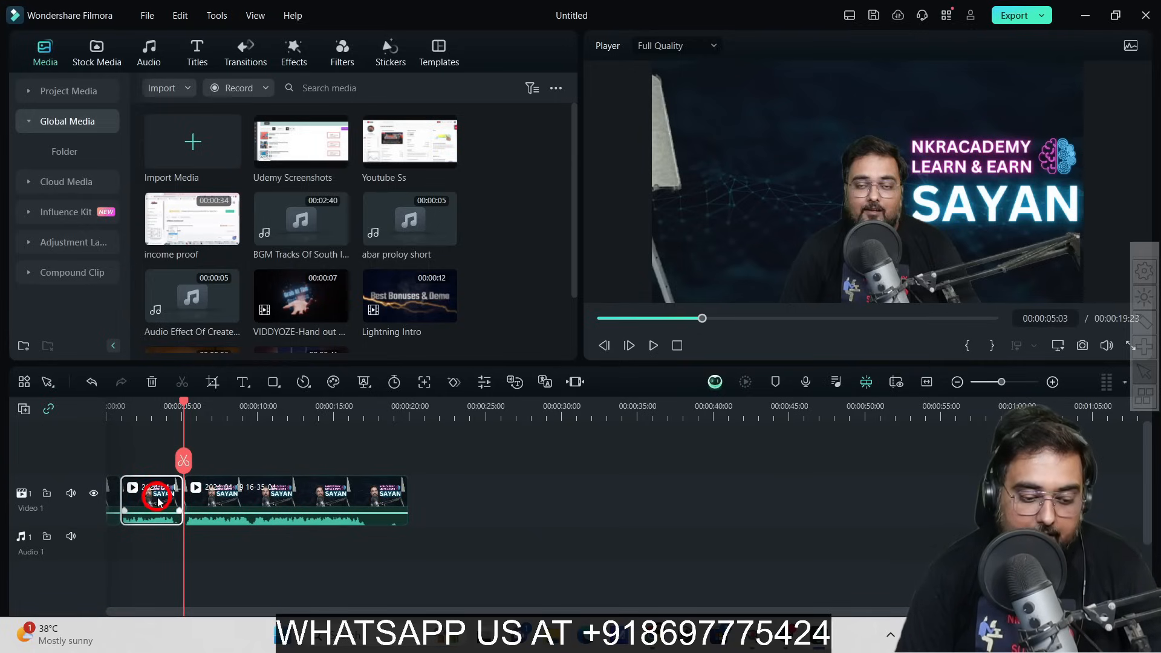
left_click(153, 384)
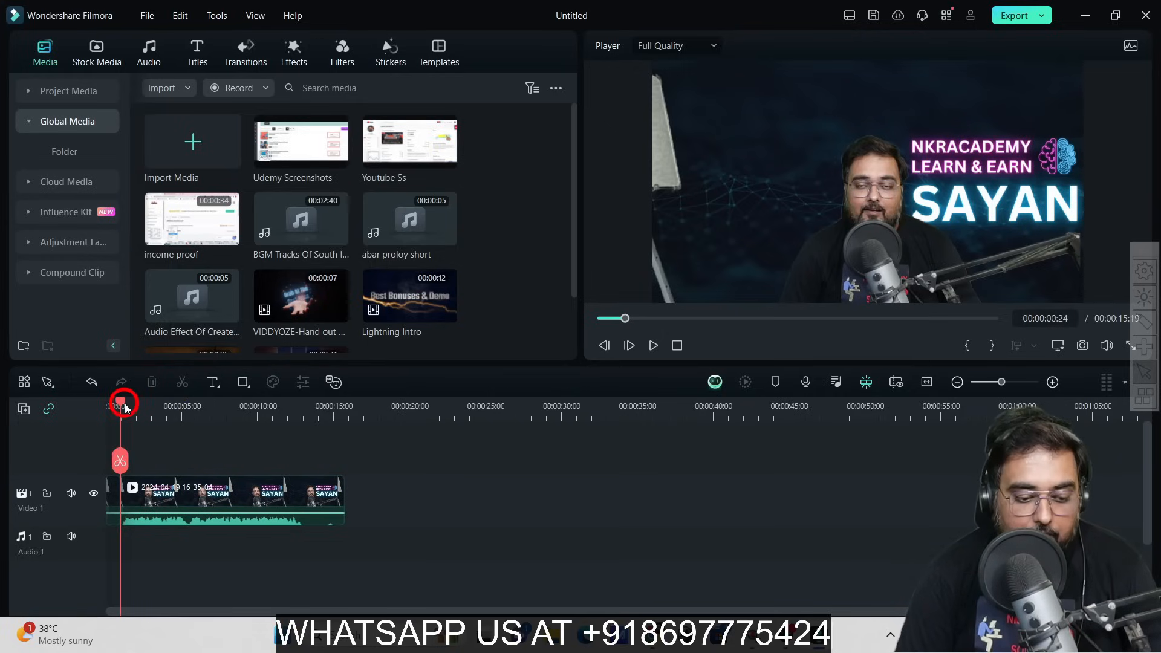
Preview the edited timeline from the beginning to 00:00:07:08 and move the playhead back to 00:00:05:11.
left_click_drag(125, 409, 94, 399)
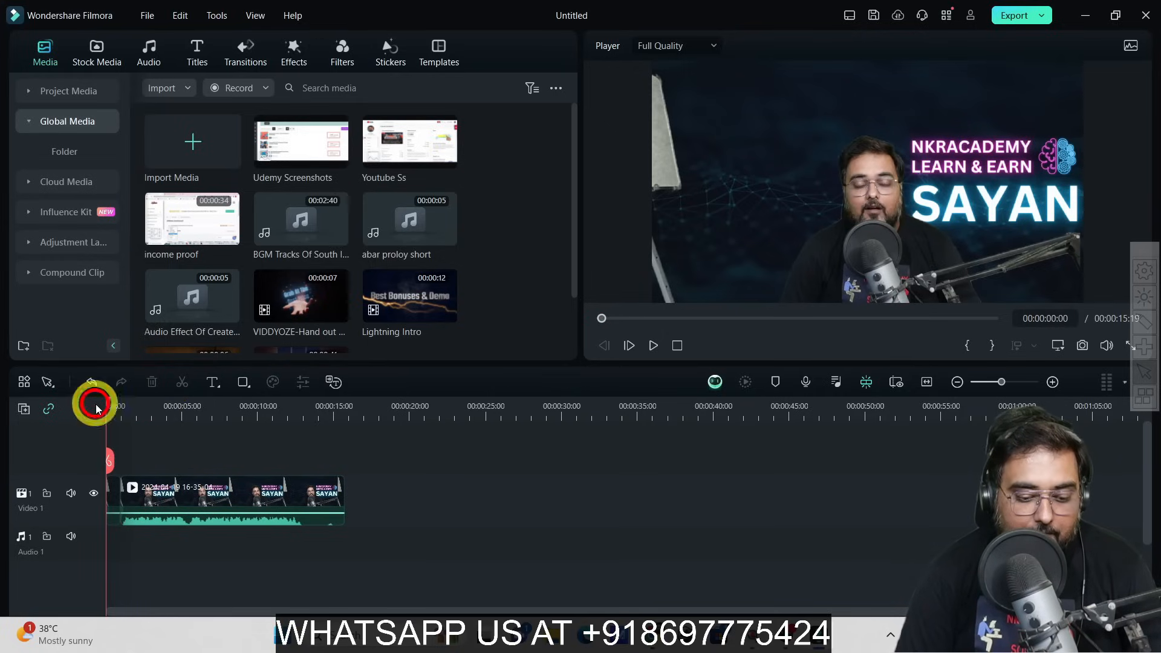
left_click(648, 346)
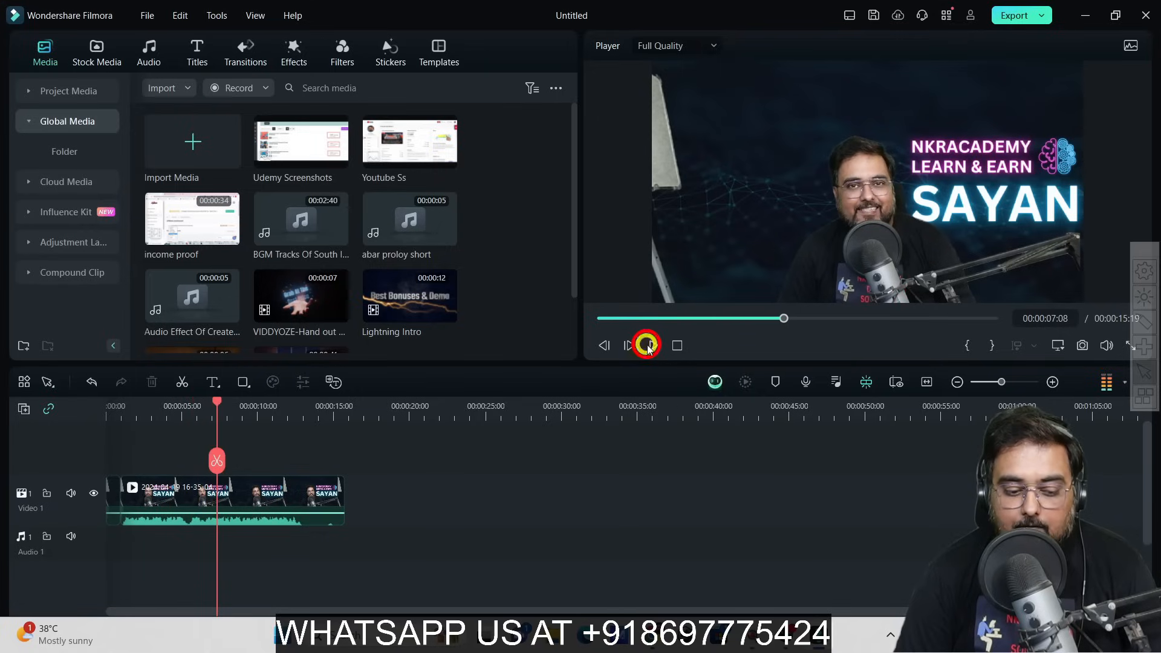
left_click(647, 345)
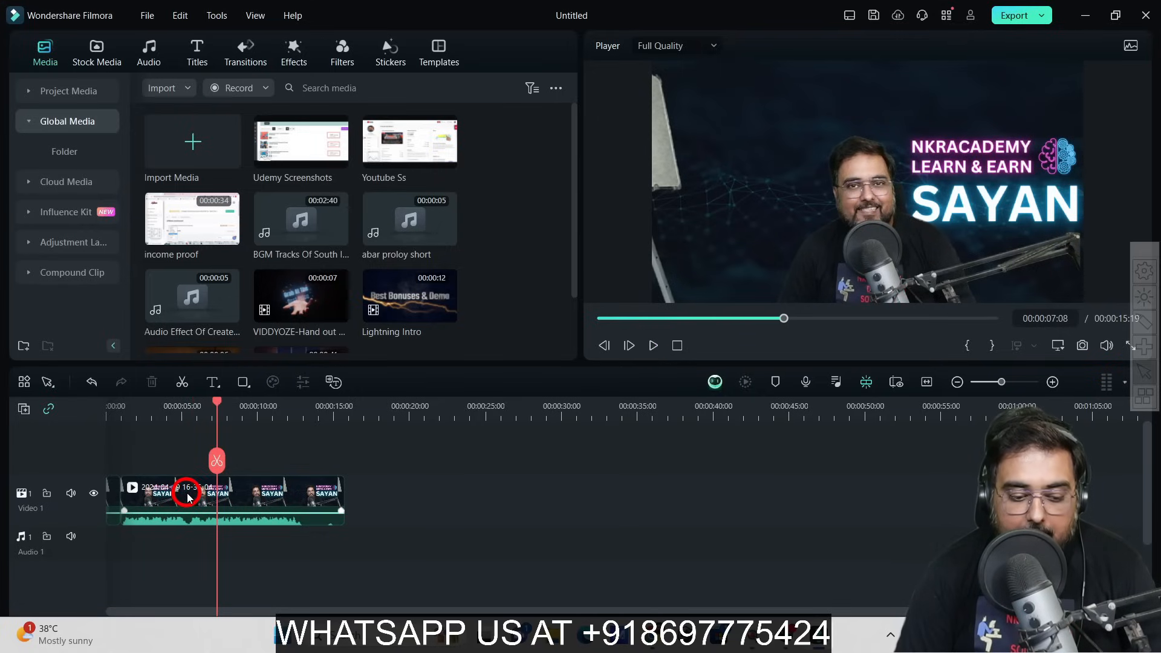
left_click_drag(217, 409, 188, 408)
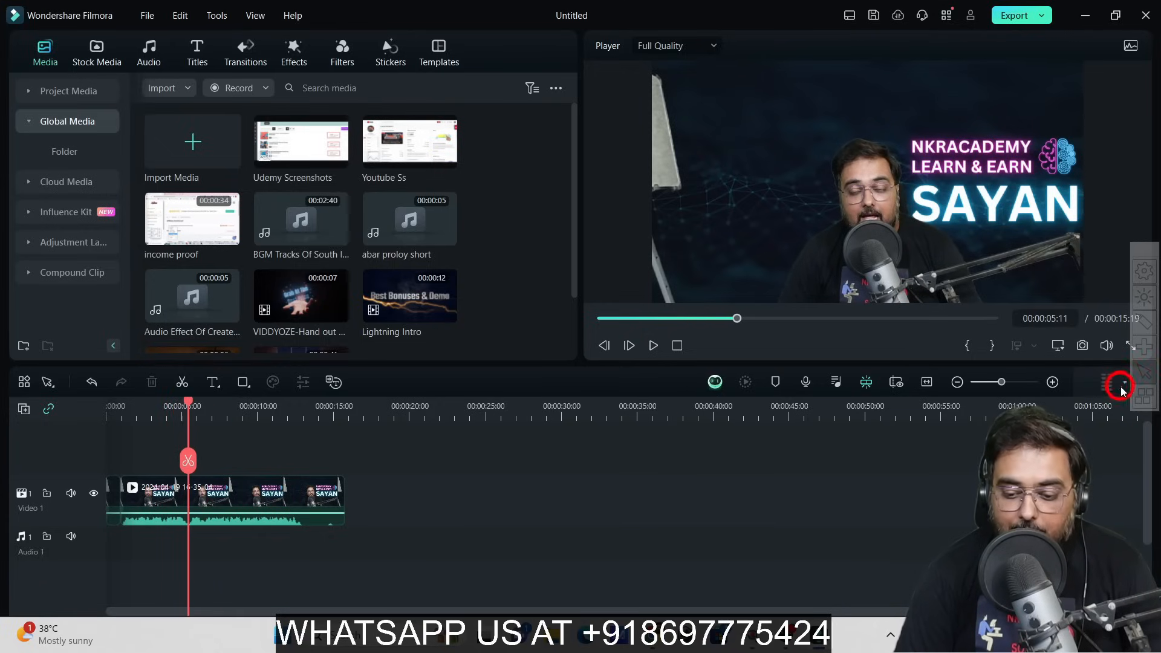
Preview past 00:00:05:11 to find the end of the unwanted section, and split the Video 1 clip at 00:00:06:14.
left_click(1054, 381)
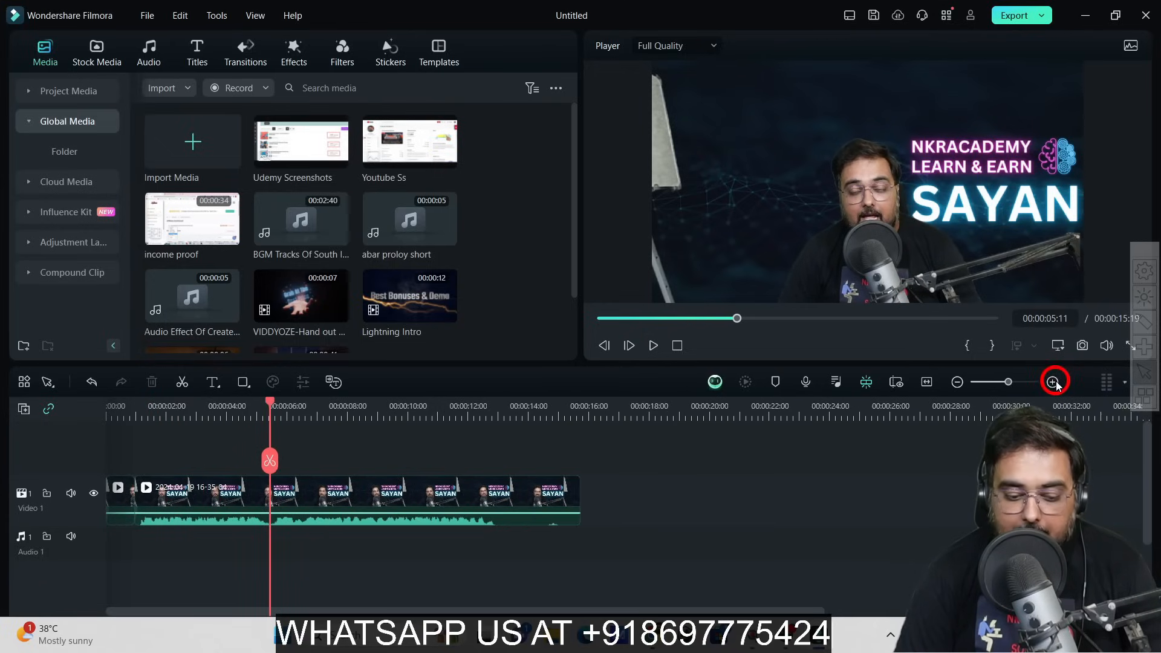
left_click(1053, 382)
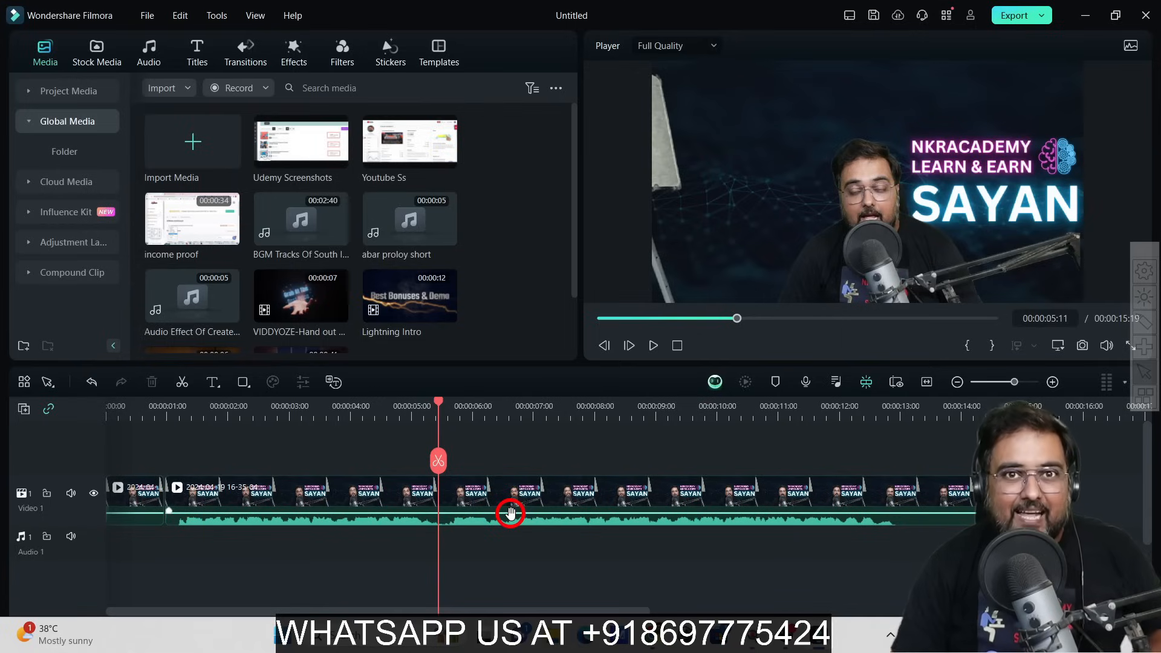
left_click(653, 347)
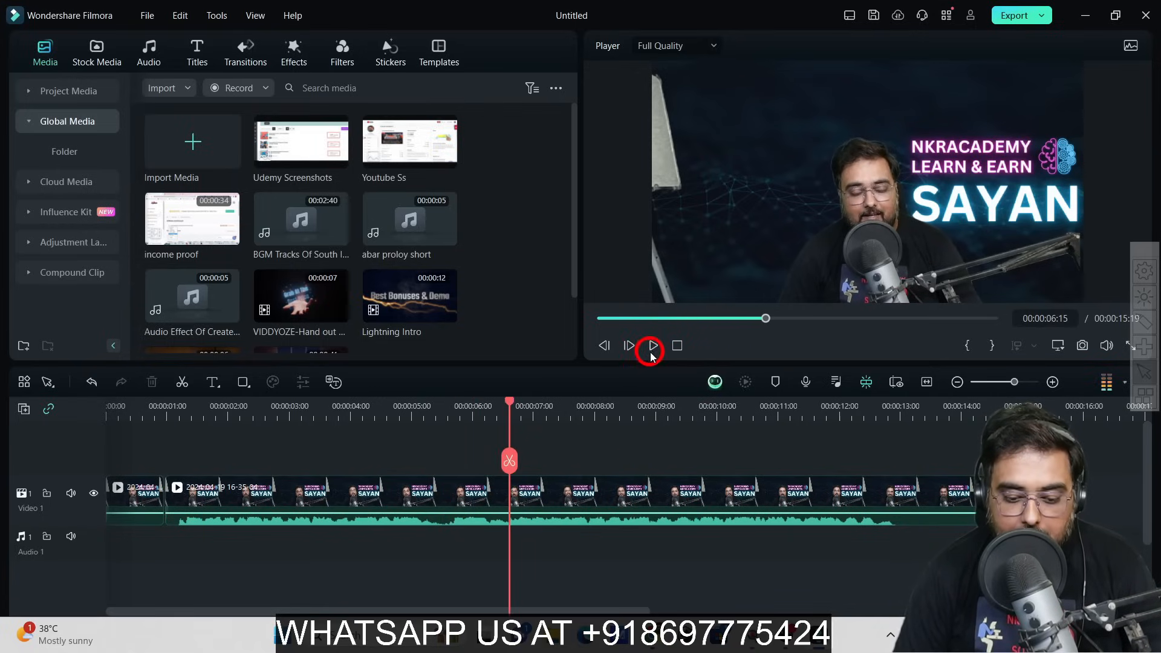
left_click(653, 346)
left_click(491, 479)
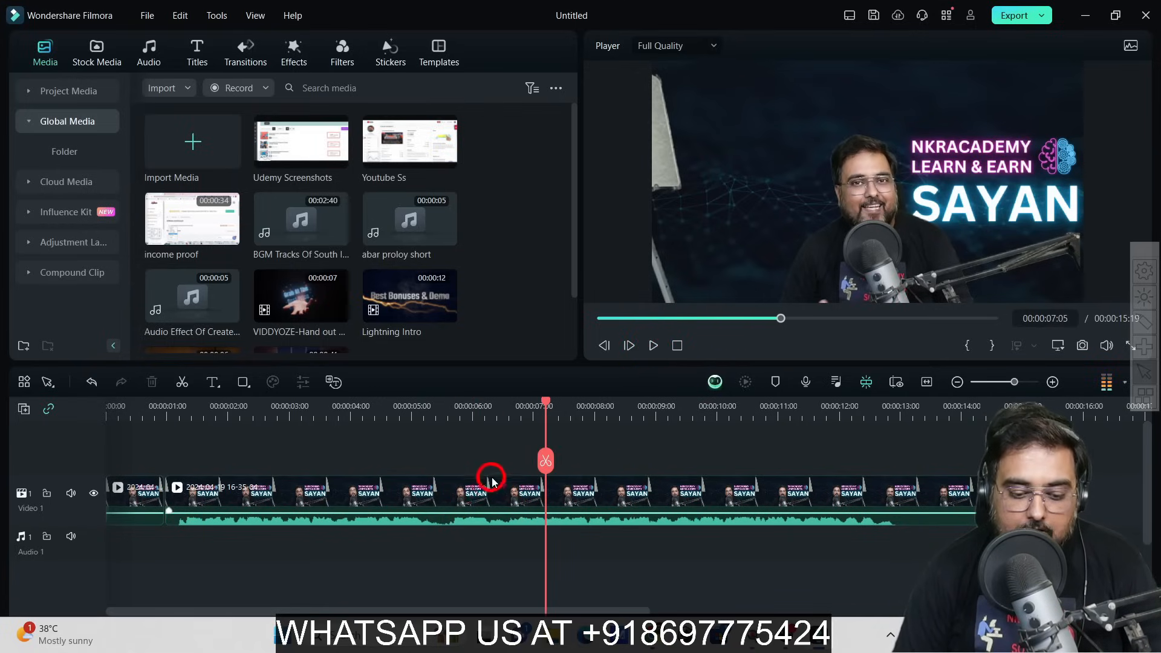
left_click(510, 413)
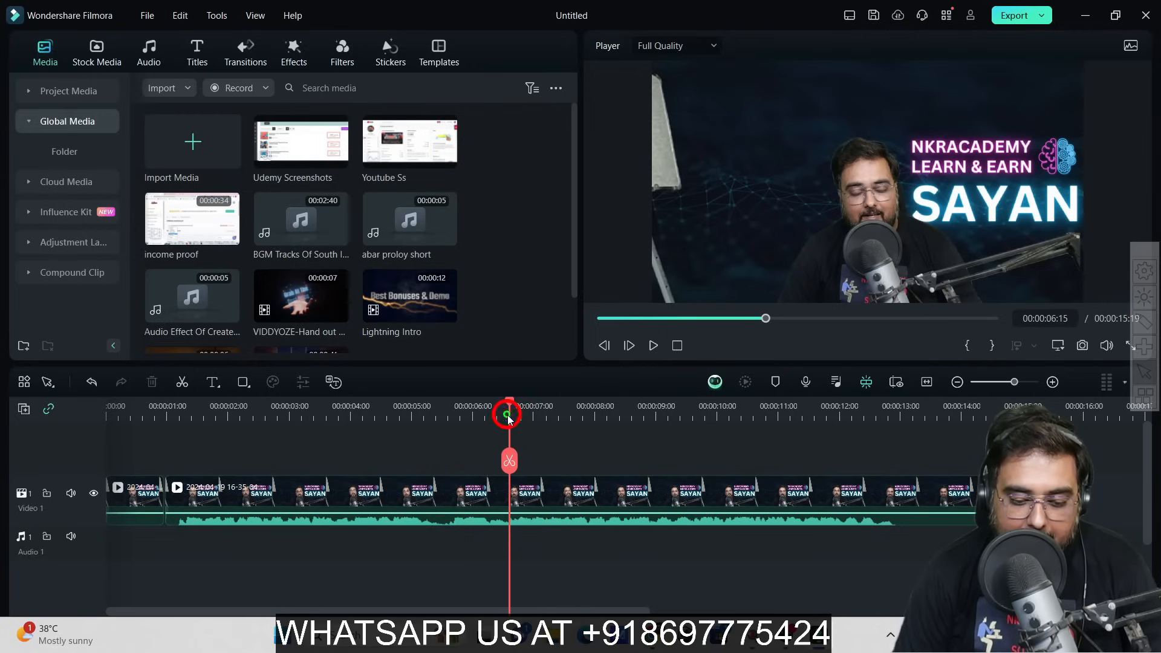
left_click_drag(509, 419, 507, 418)
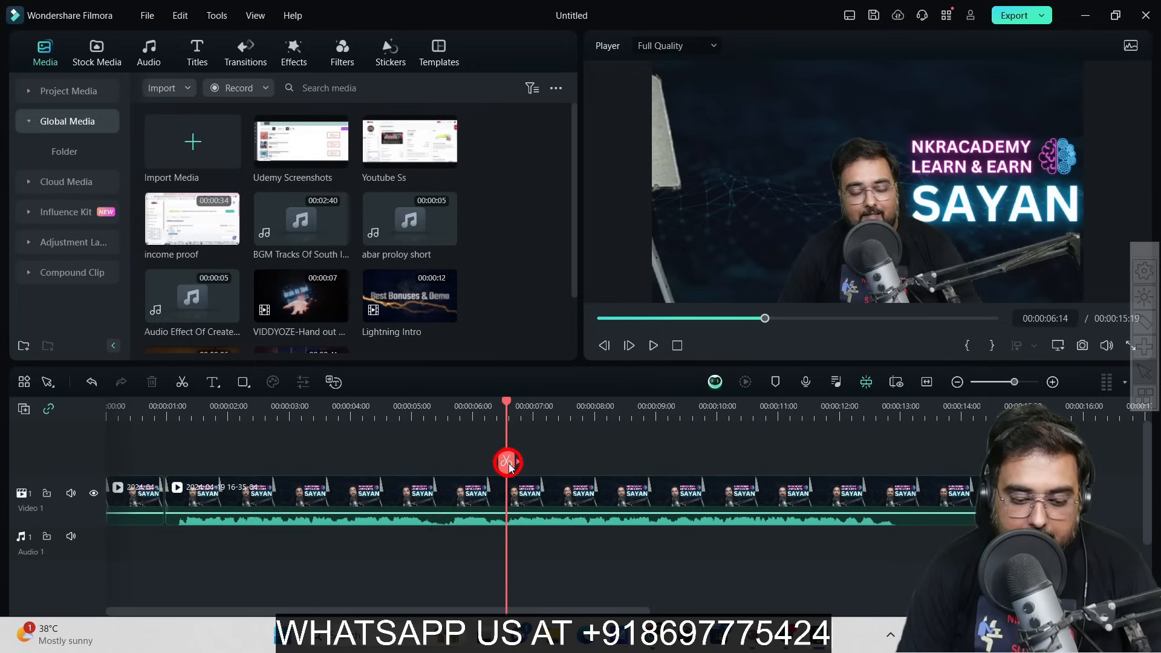
left_click(506, 463)
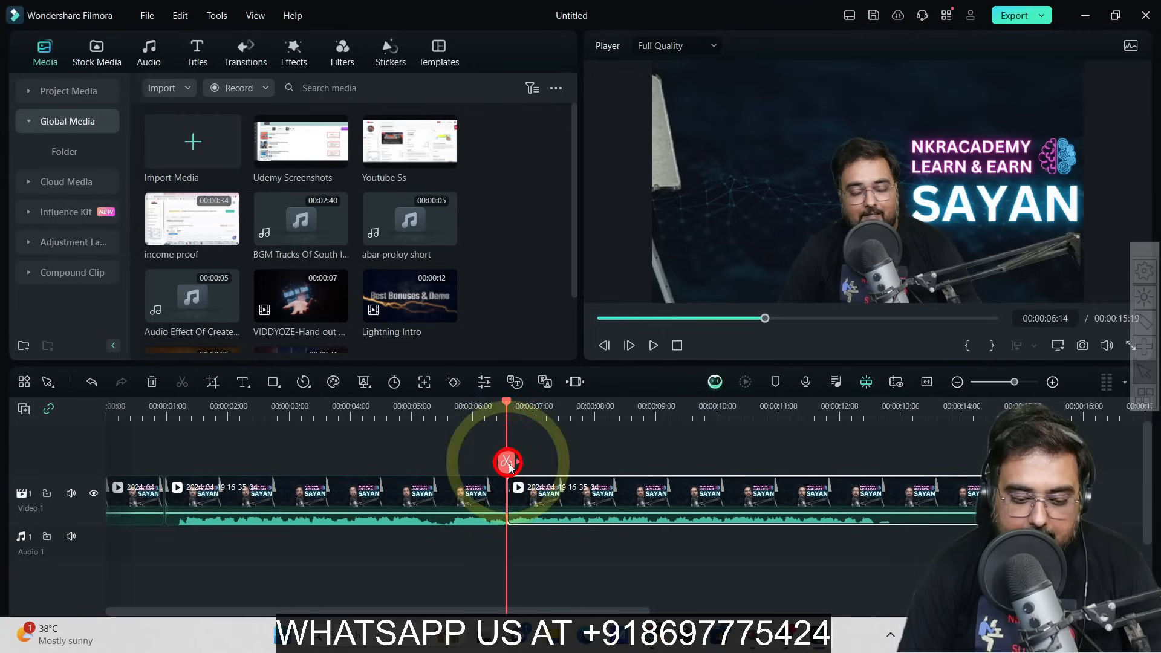
Split the Video 1 clip at 00:00:05:12 and delete the segment between this cut and the one at 00:00:06:14.
left_click(439, 411)
left_click(441, 411)
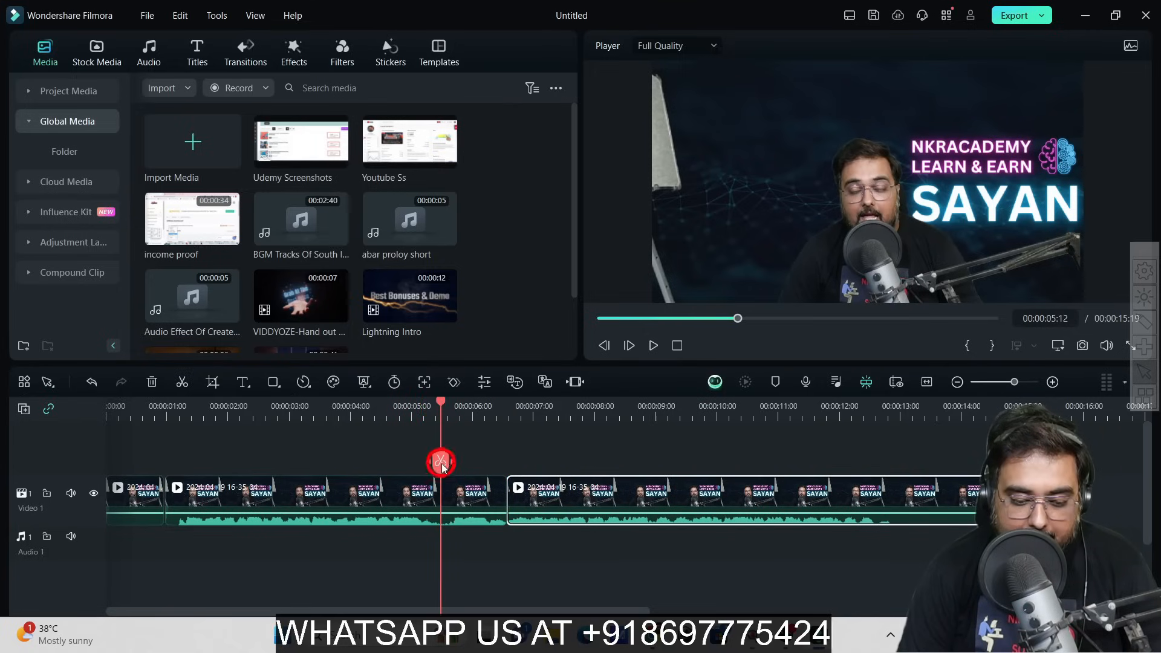
left_click(442, 463)
left_click(478, 511)
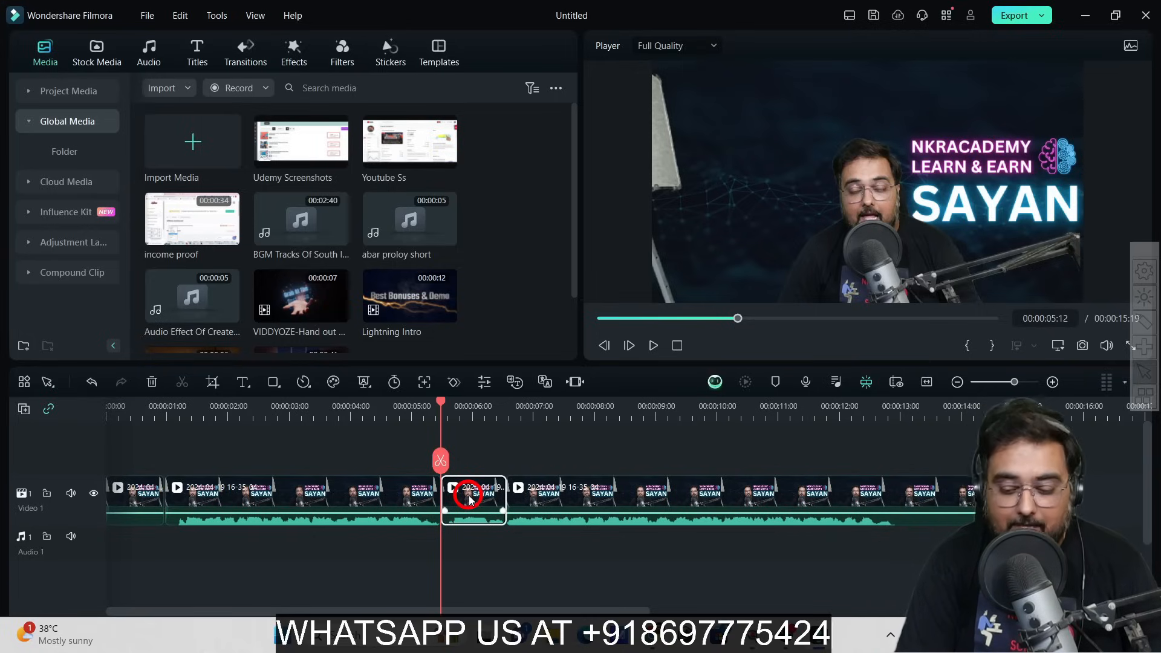
key("Delete")
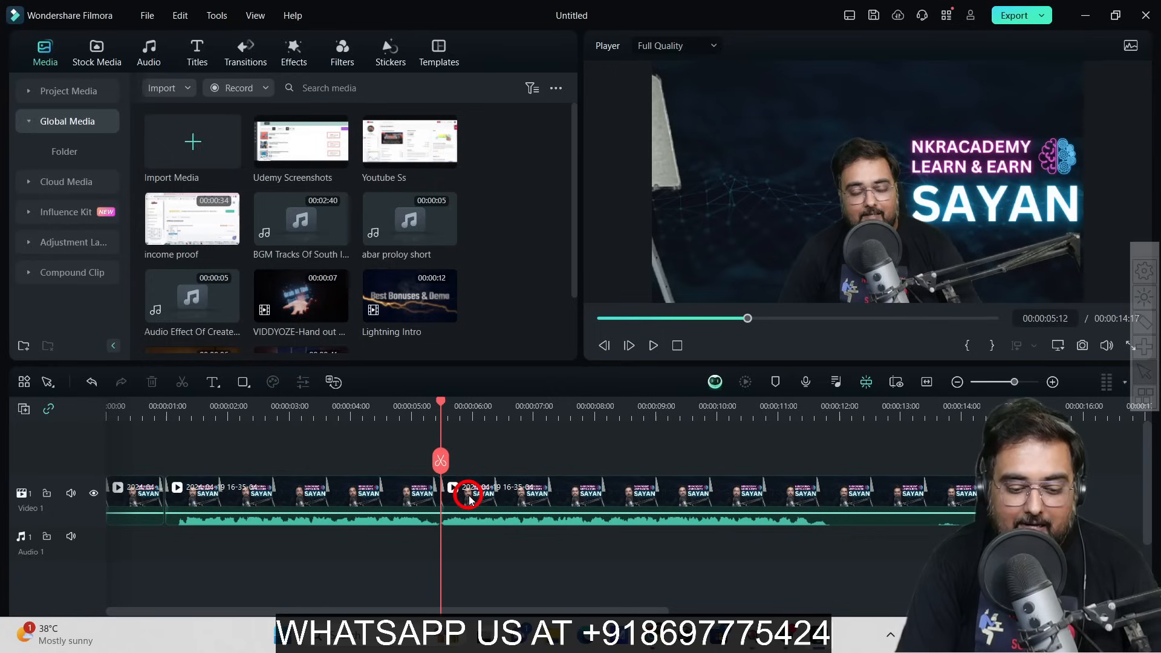
Preview the timeline across the new cut from 00:00:03:06 to 00:00:07:06.
left_click(303, 418)
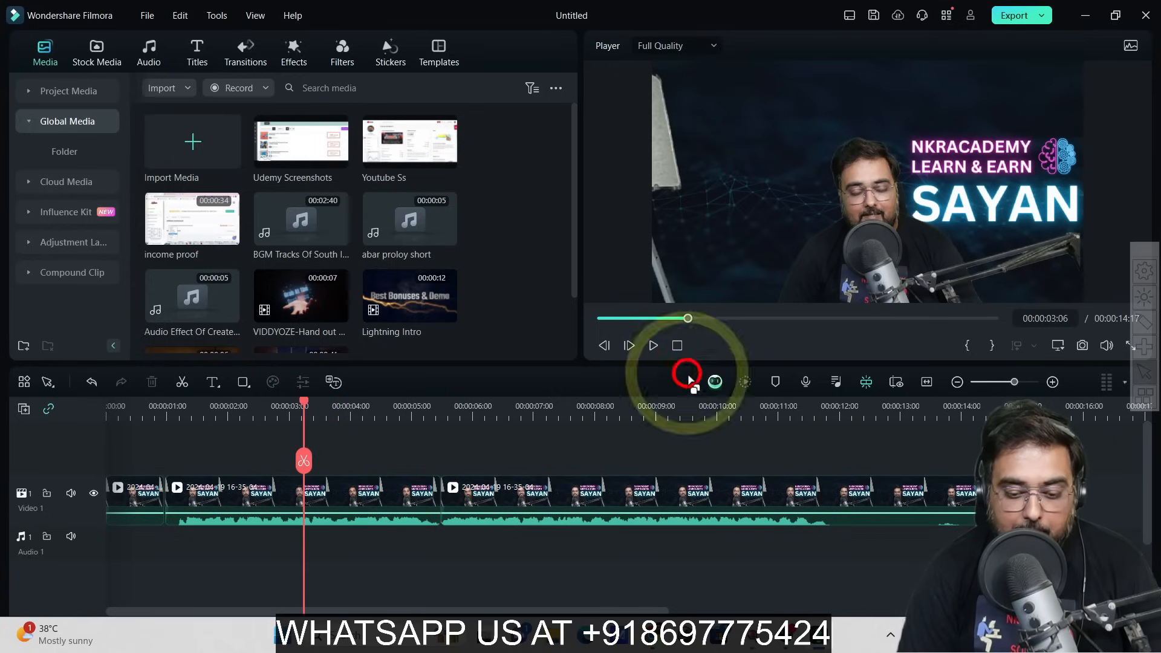
left_click(654, 346)
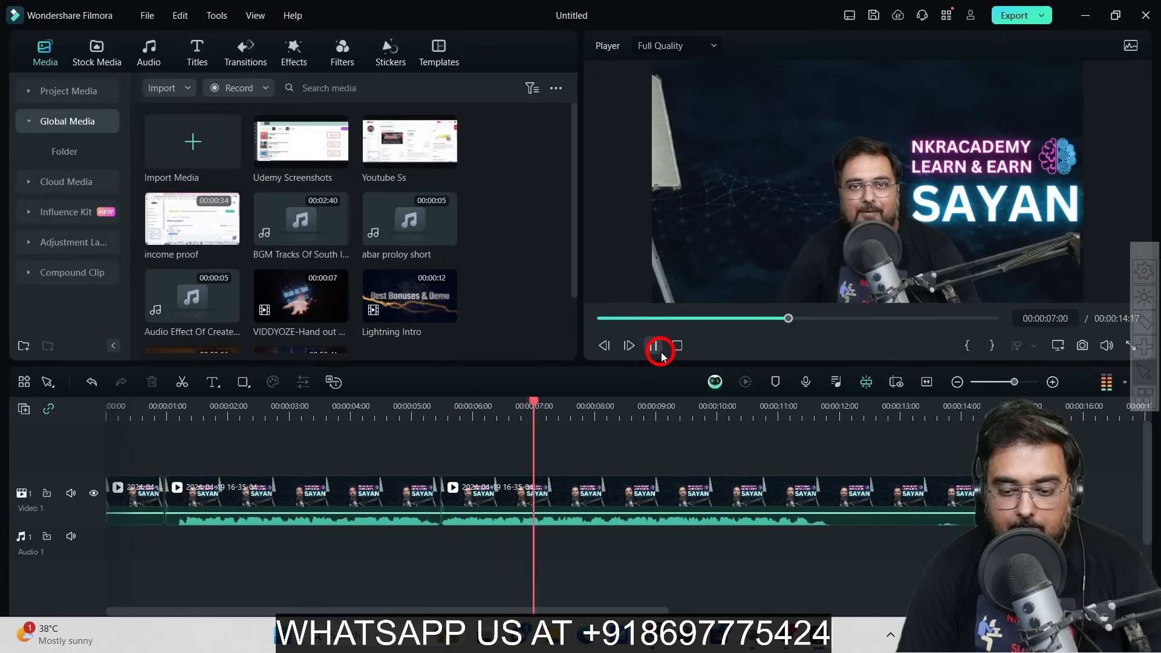
left_click(661, 354)
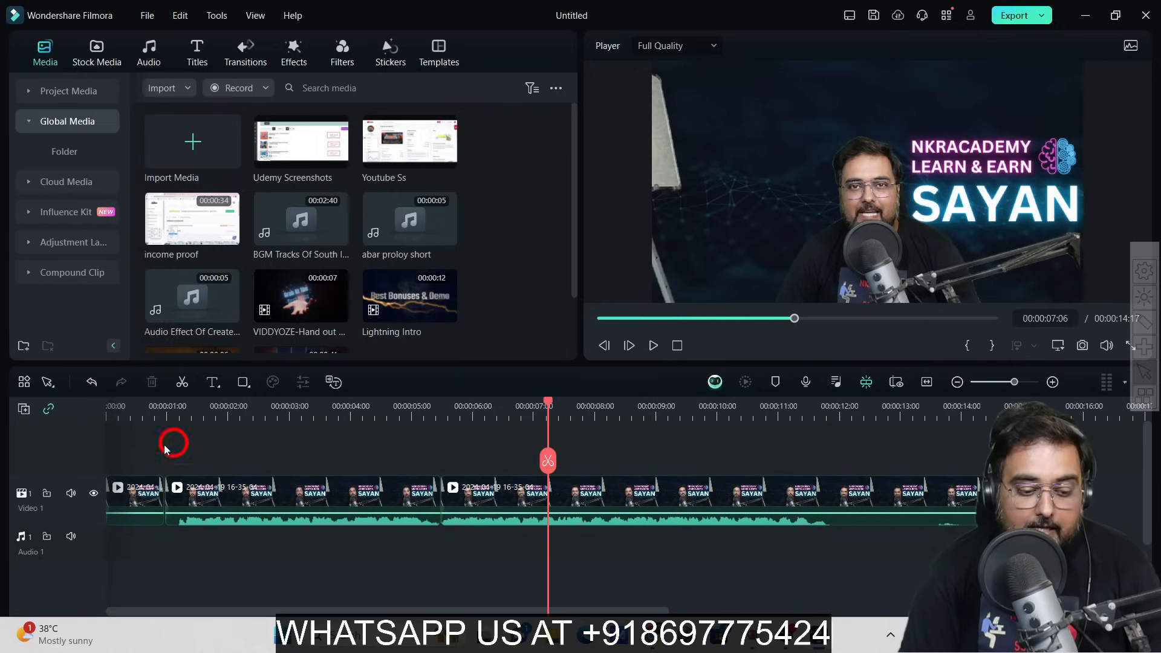
Delete the short opening segment on the Video 1 track and preview the ending from 00:00:10:23 to 00:00:13:10.
left_click(138, 502)
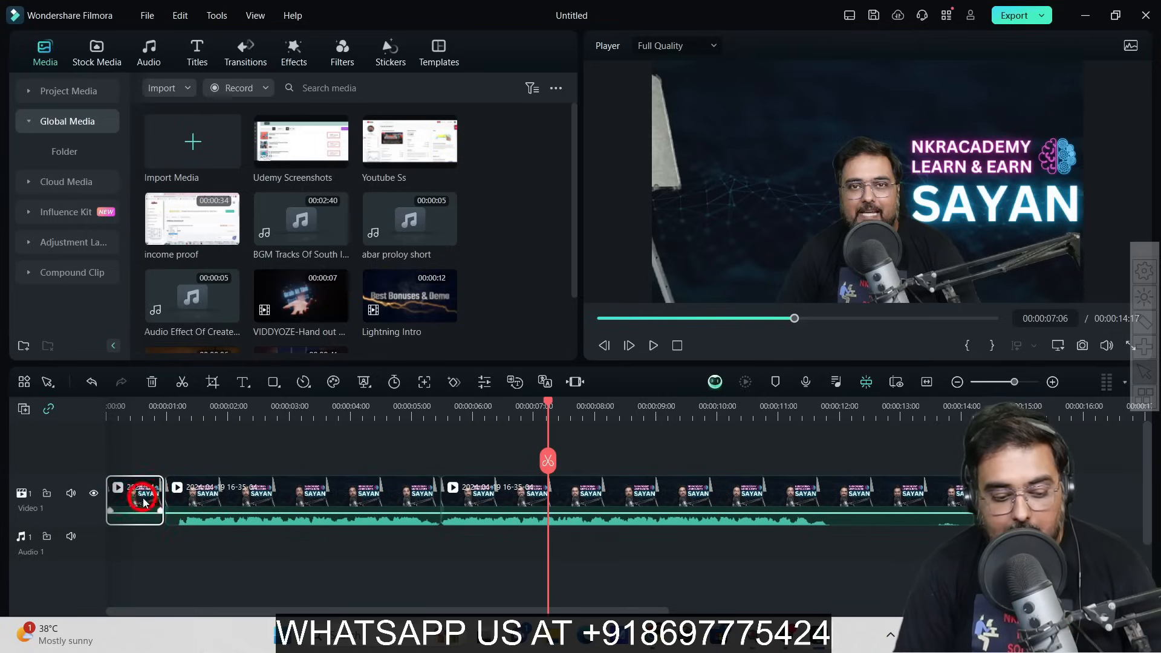
key("Delete")
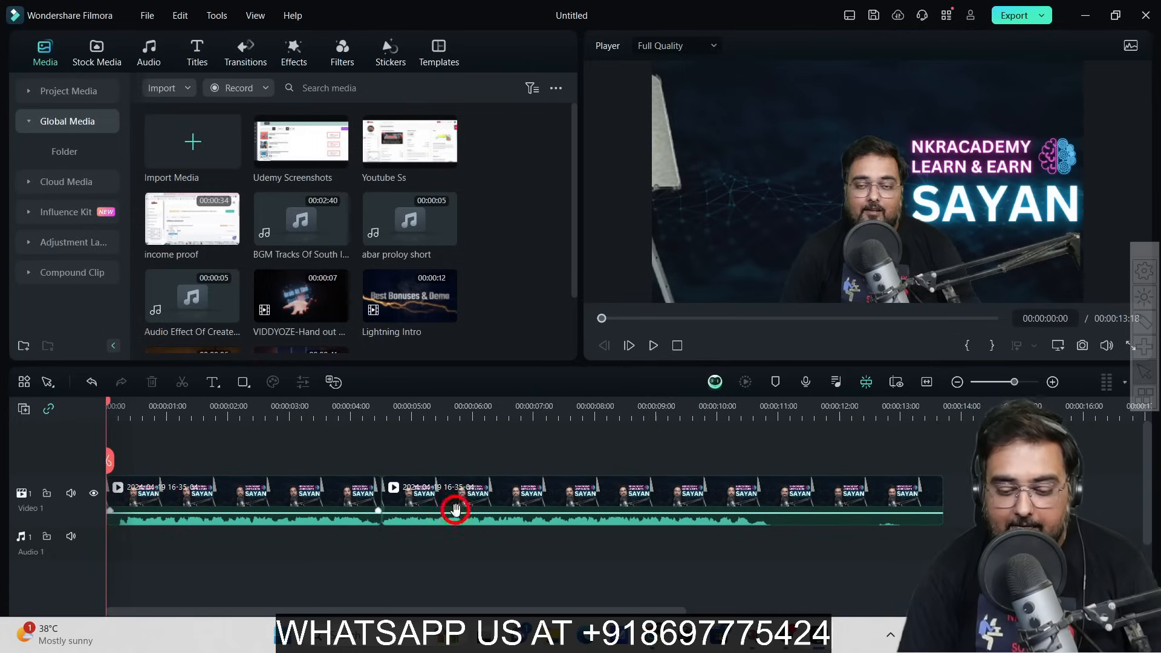
left_click(777, 407)
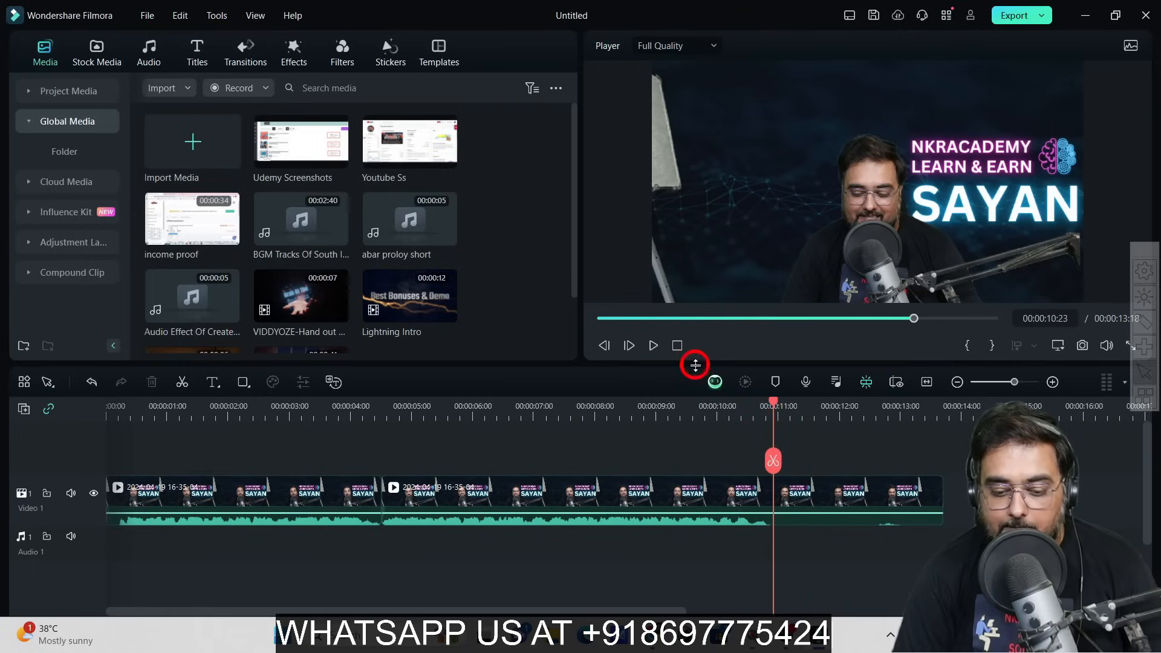
left_click(653, 345)
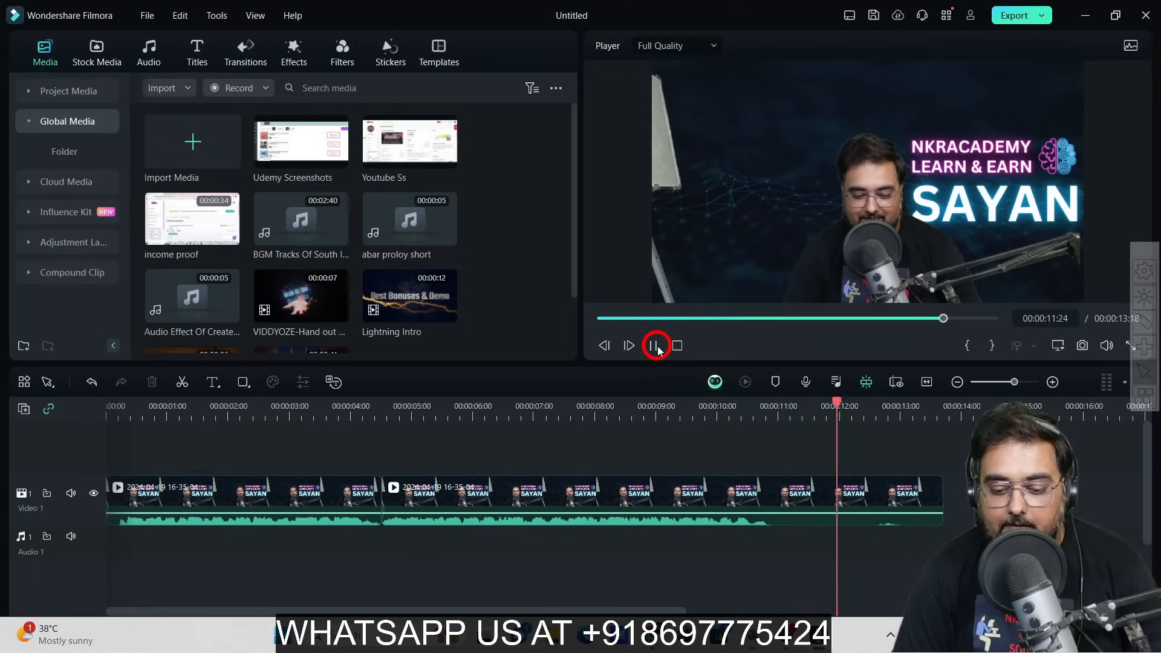
left_click(658, 346)
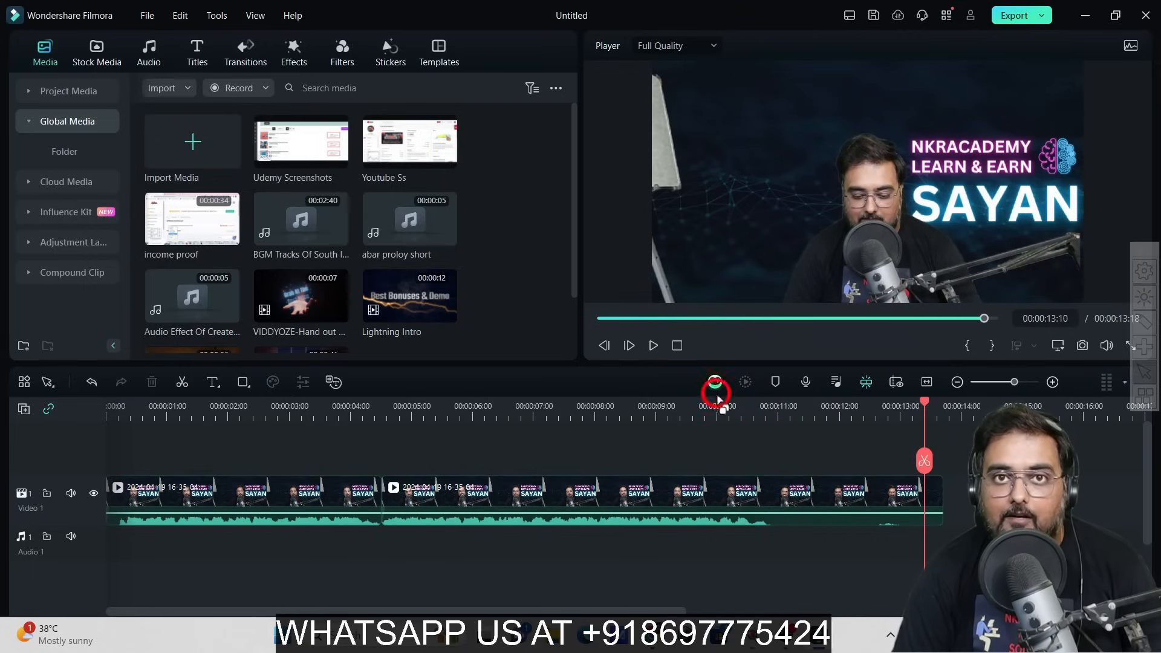
Split the last clip on the Video 1 track at 00:00:10:22 and delete everything after the cut.
left_click(773, 408)
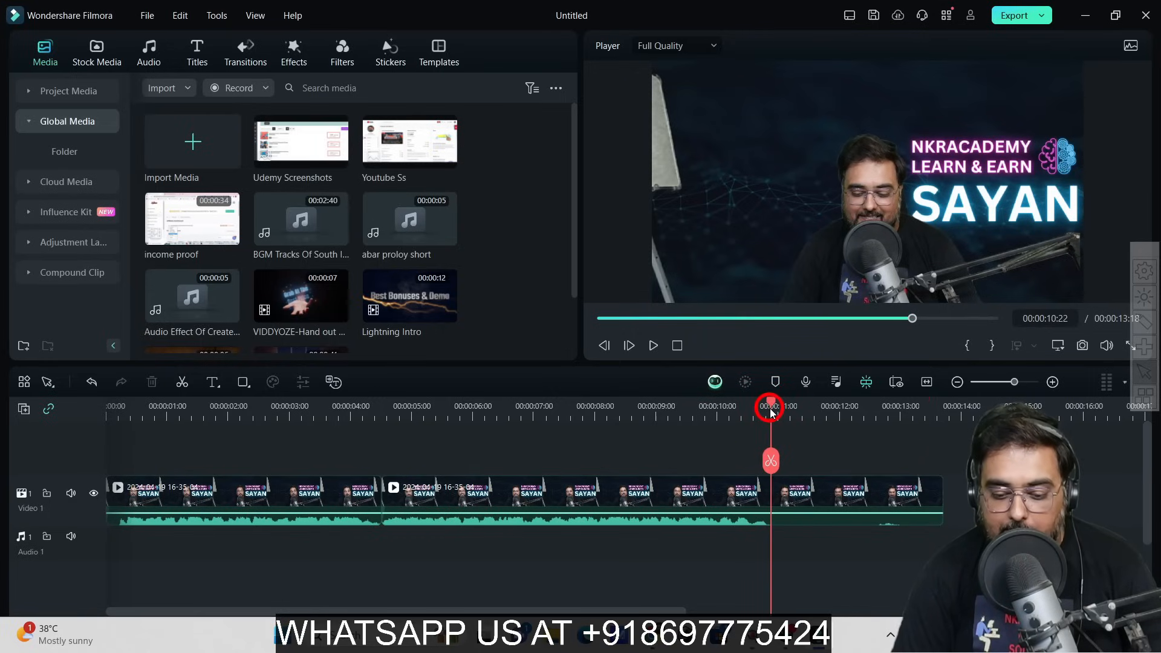
left_click(768, 462)
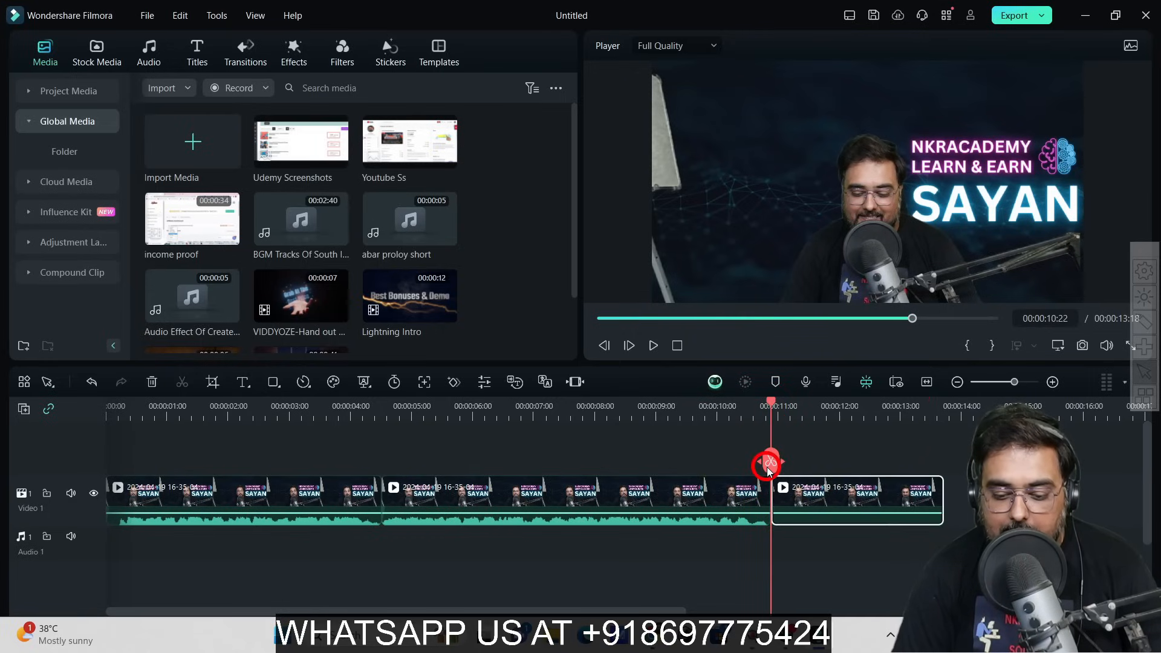
left_click(803, 496)
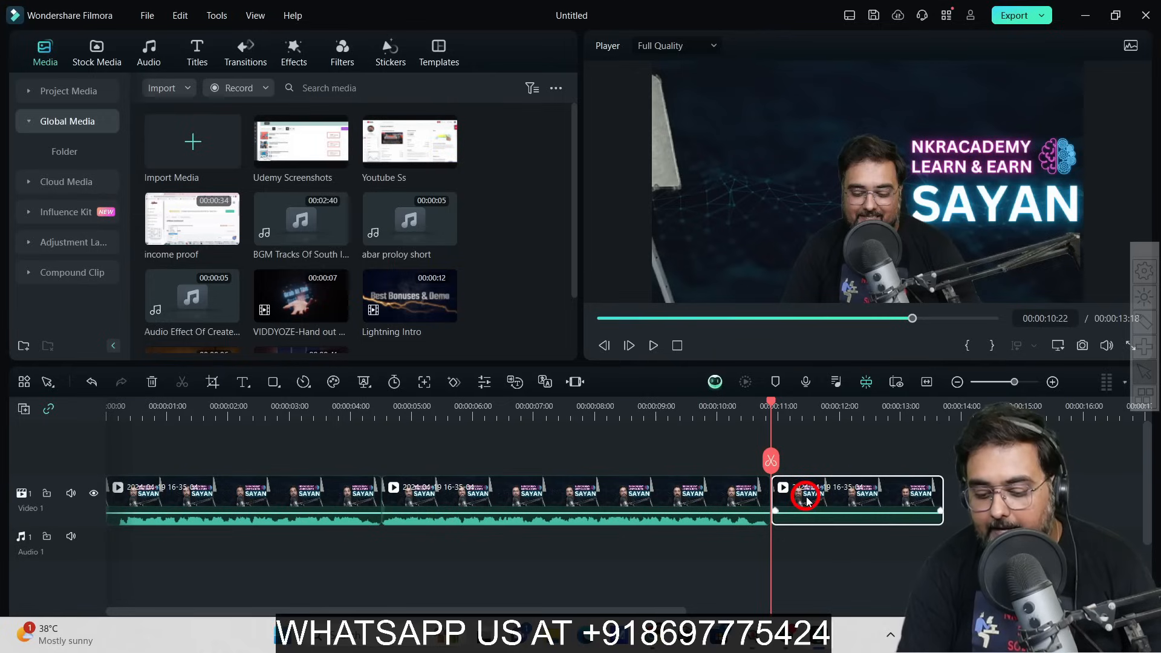
key("Delete")
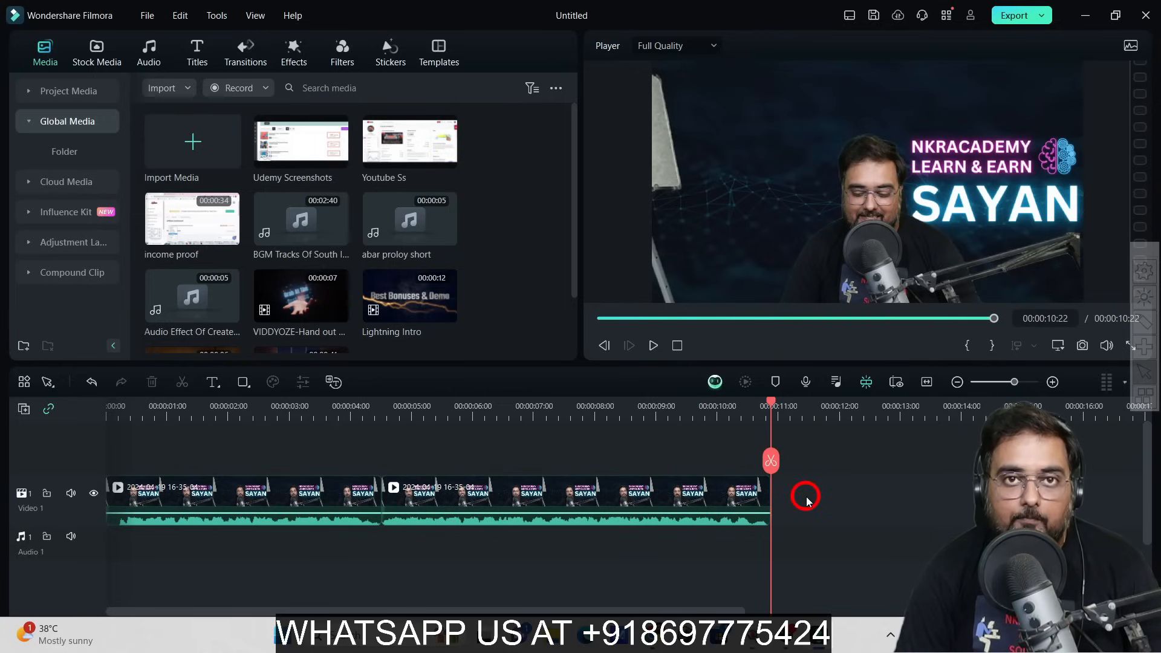
Preview the trimmed timeline from 00:00:00:15 to 00:00:01:22.
left_click(457, 513)
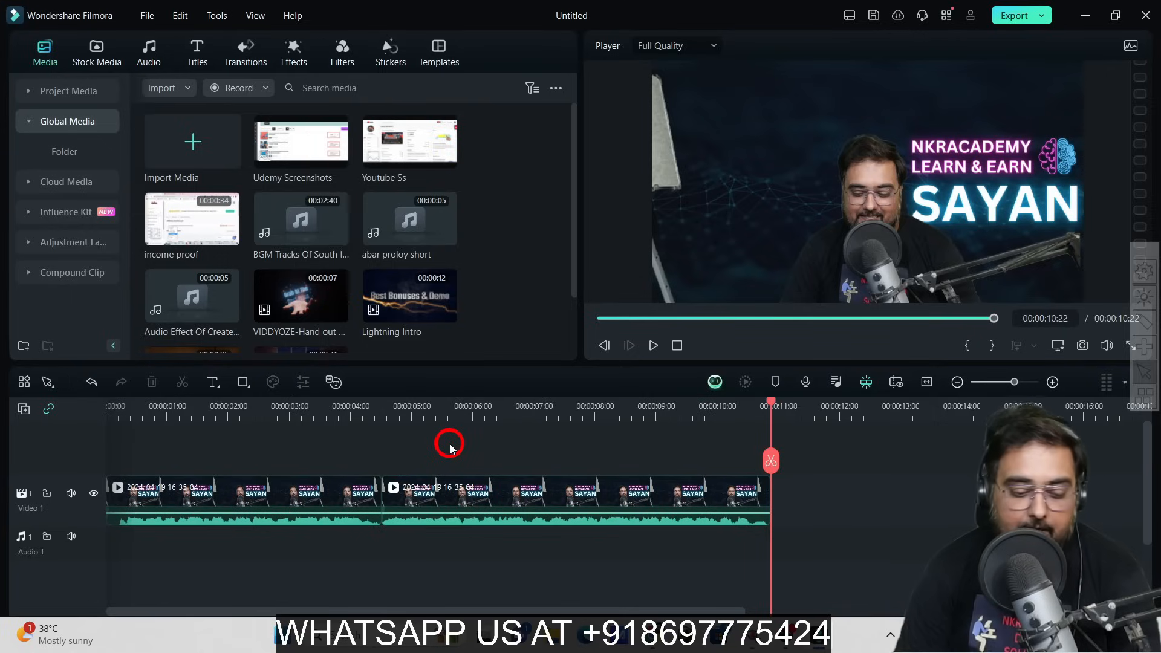
left_click(144, 407)
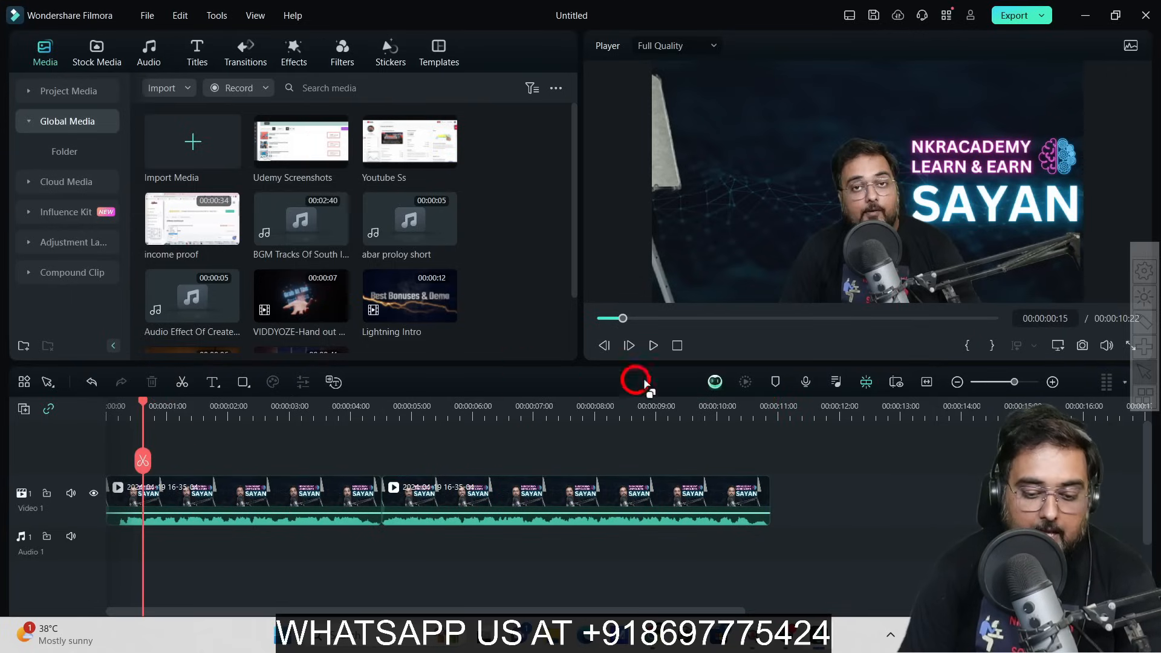
left_click(654, 346)
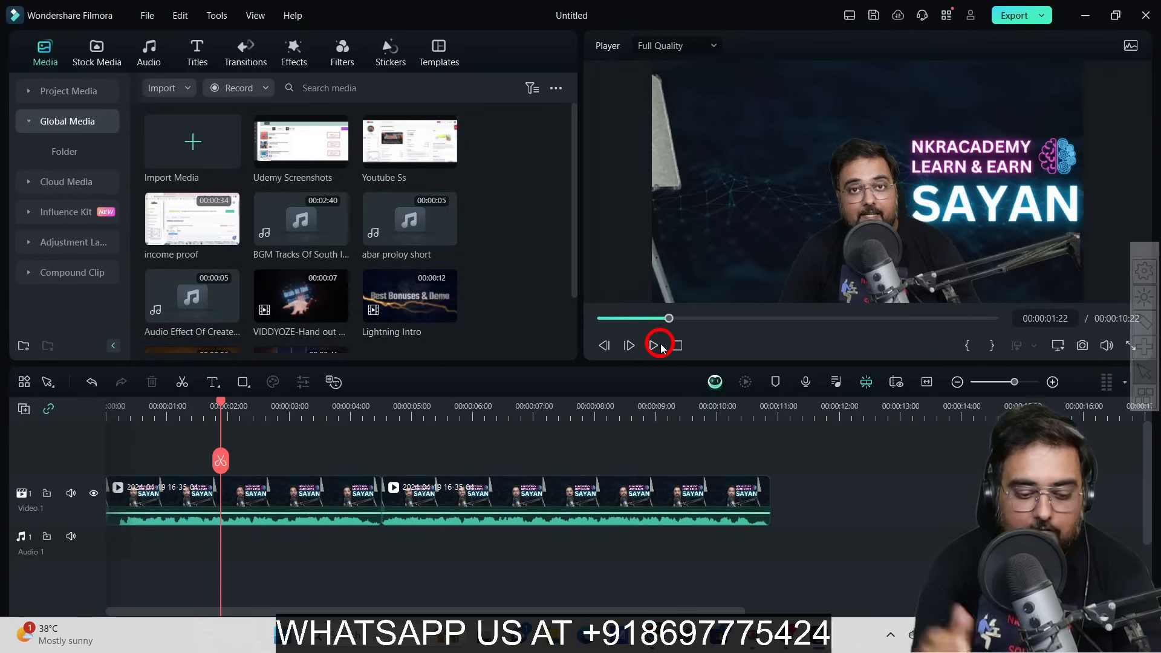
Lower the volume of the first Video 1 clip to about -4.20 dB and play across the cut to compare the loudness.
left_click(230, 493)
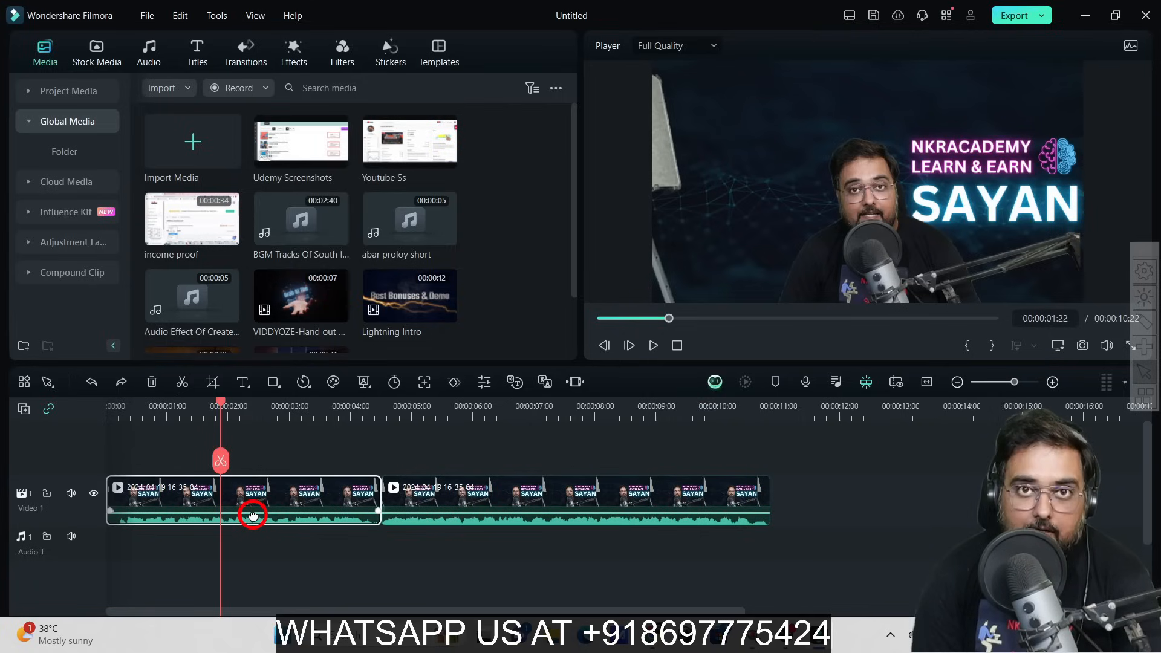
left_click_drag(253, 515, 253, 514)
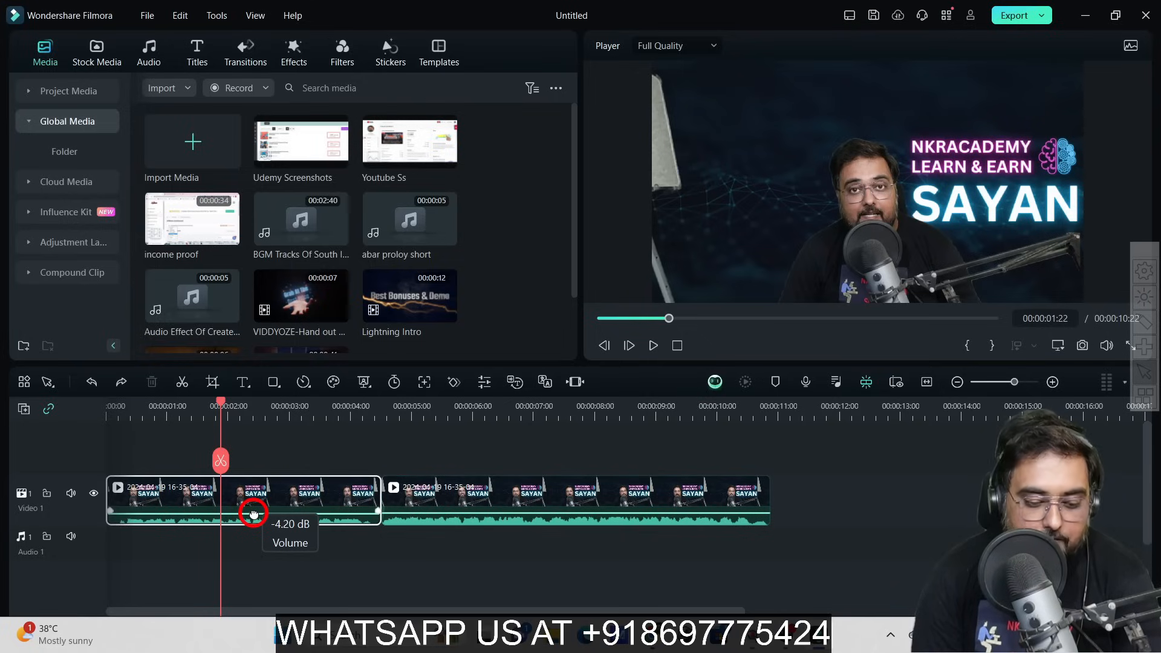
left_click_drag(254, 514, 253, 514)
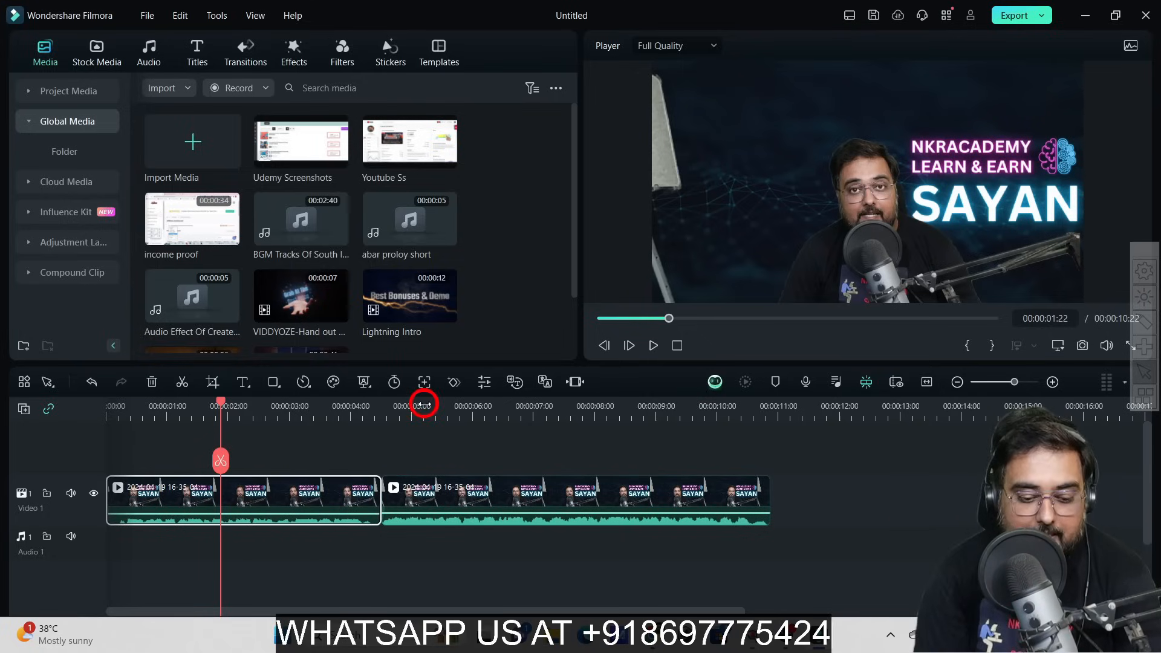
left_click(654, 345)
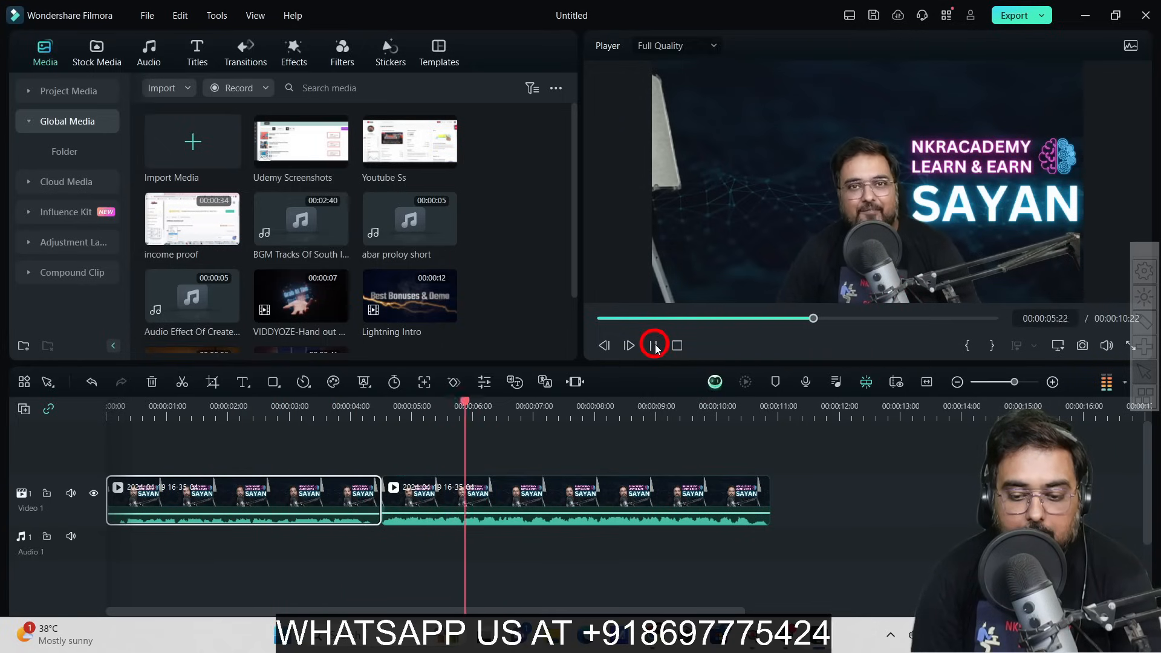
left_click(654, 347)
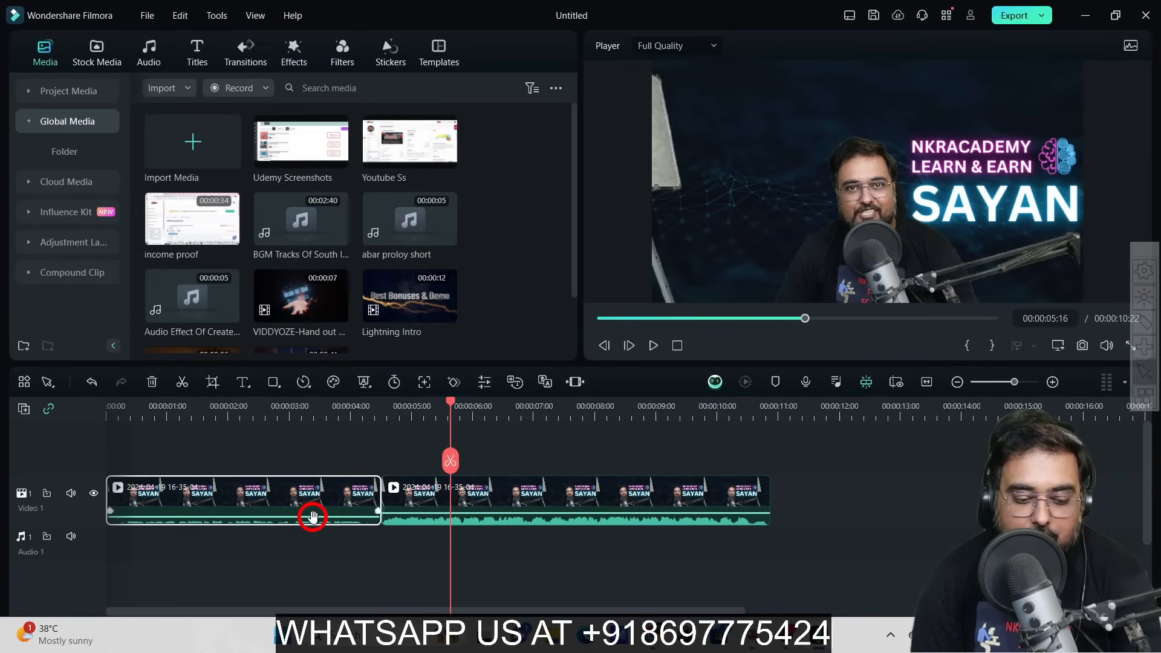
Raise the volume of the first Video 1 clip above its original level and preview from 00:00:02:18 to 00:00:03:11.
left_click_drag(312, 515, 311, 506)
left_click(271, 416)
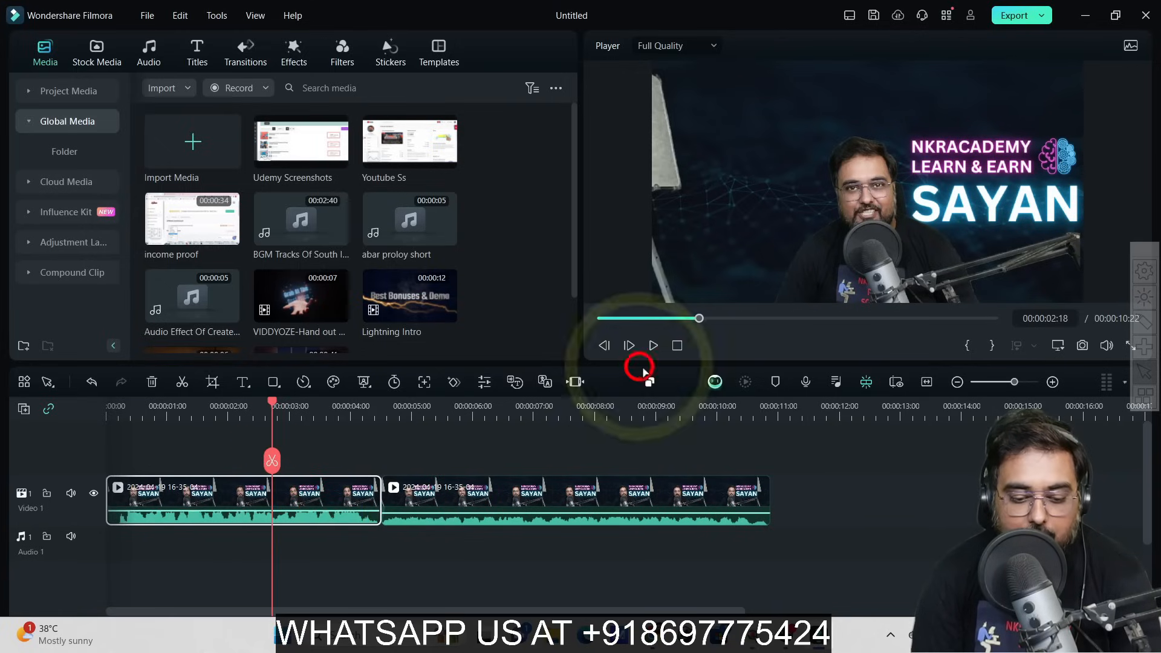
left_click(648, 345)
left_click(648, 345)
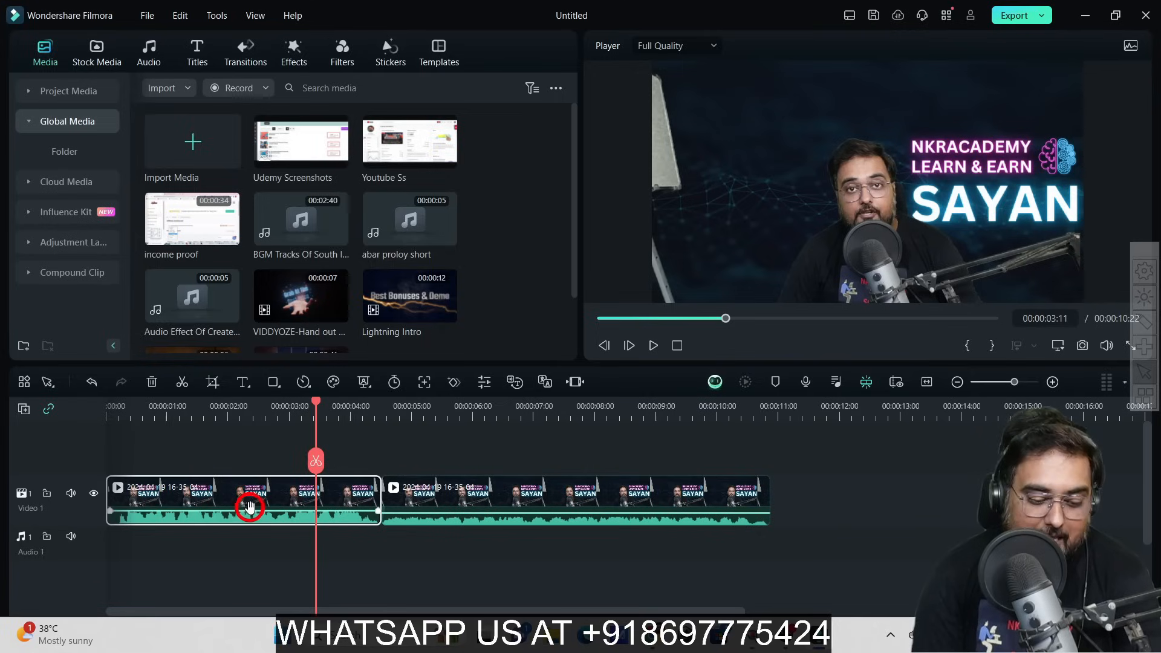
Bring the first Video 1 clip's volume back to its original level and preview the timeline from 00:00:00:05.
left_click_drag(249, 512, 249, 512)
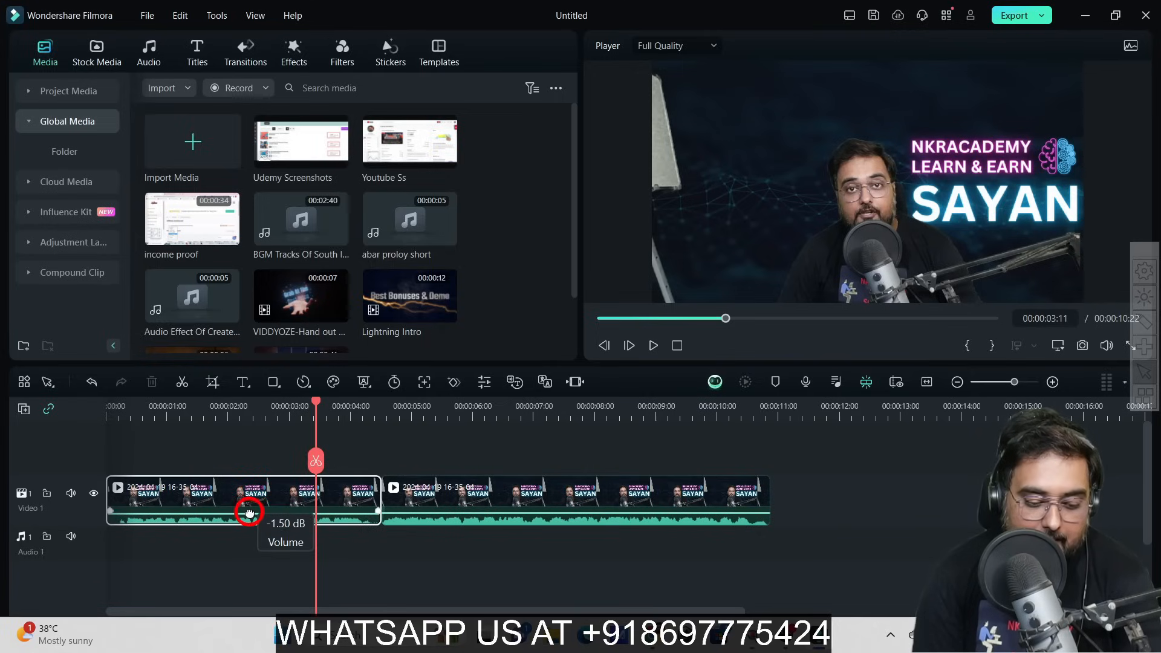
left_click(119, 414)
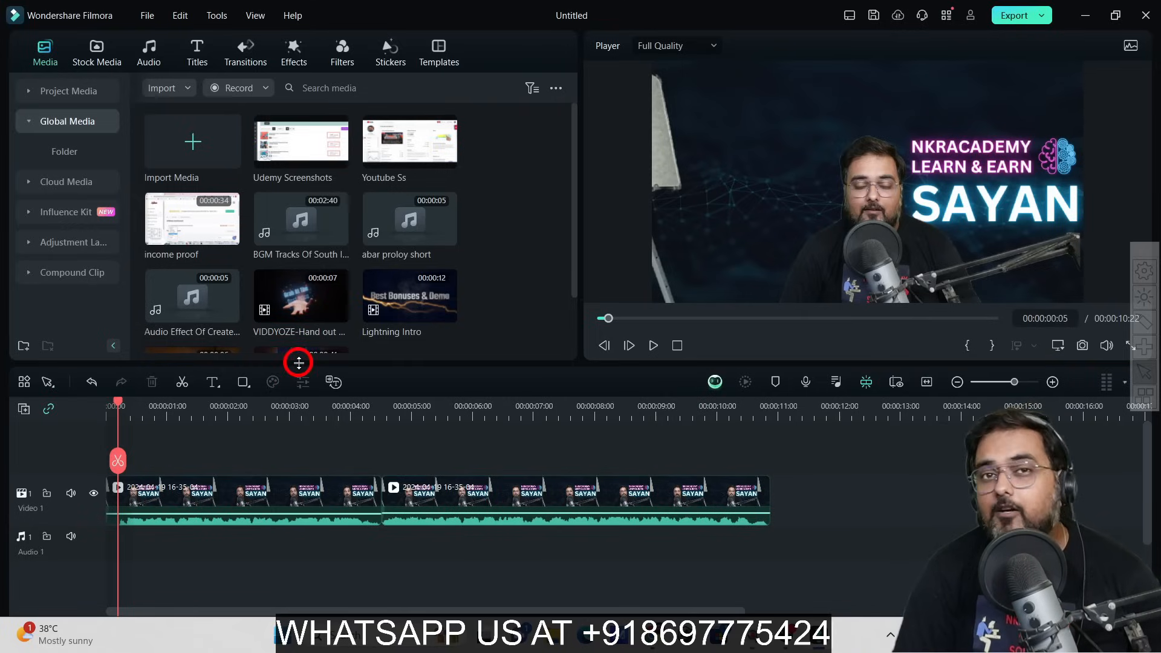
left_click(654, 345)
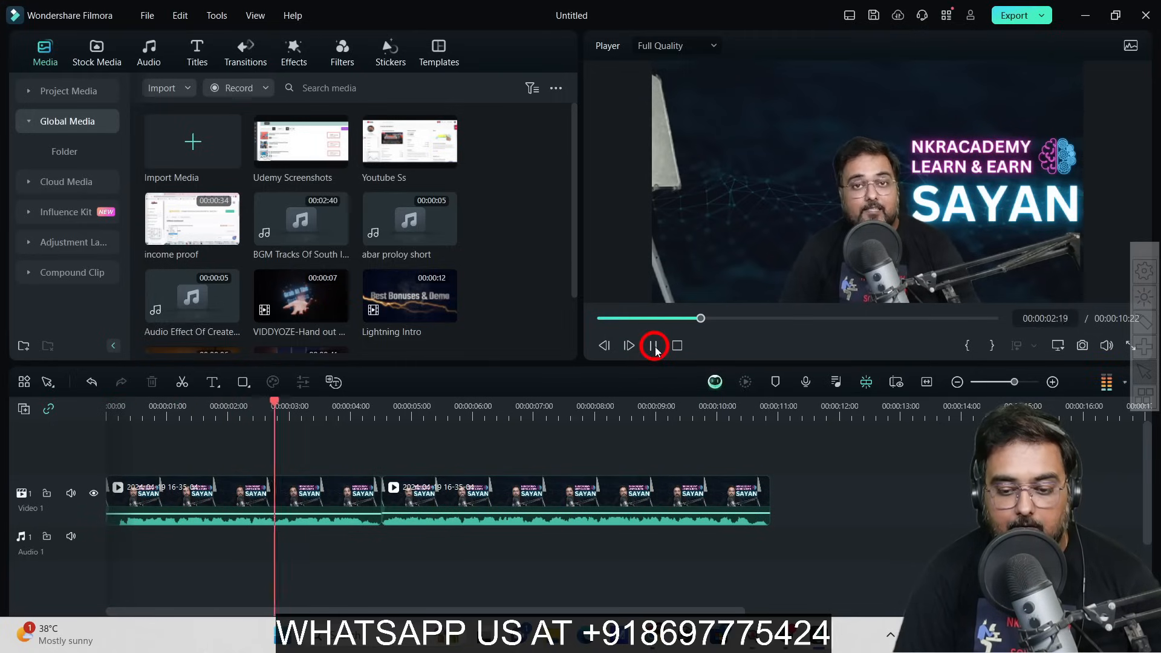
Preview the timeline from 00:00:01:02 and return the playhead to the start of the timeline.
left_click(654, 346)
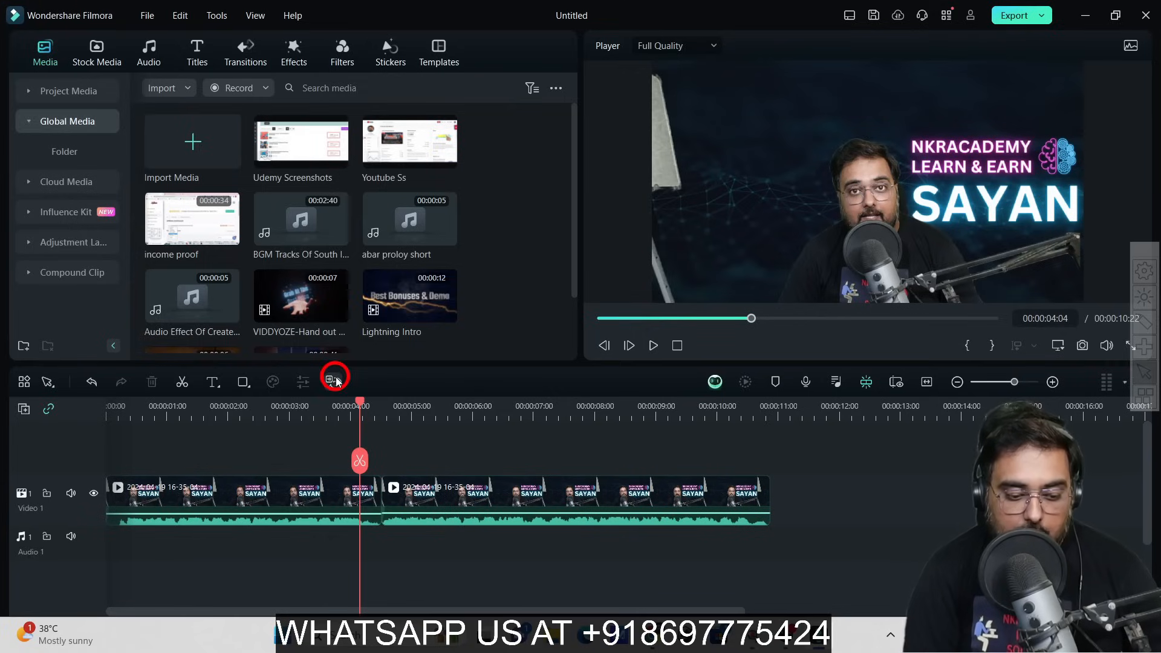
left_click(170, 406)
left_click(655, 345)
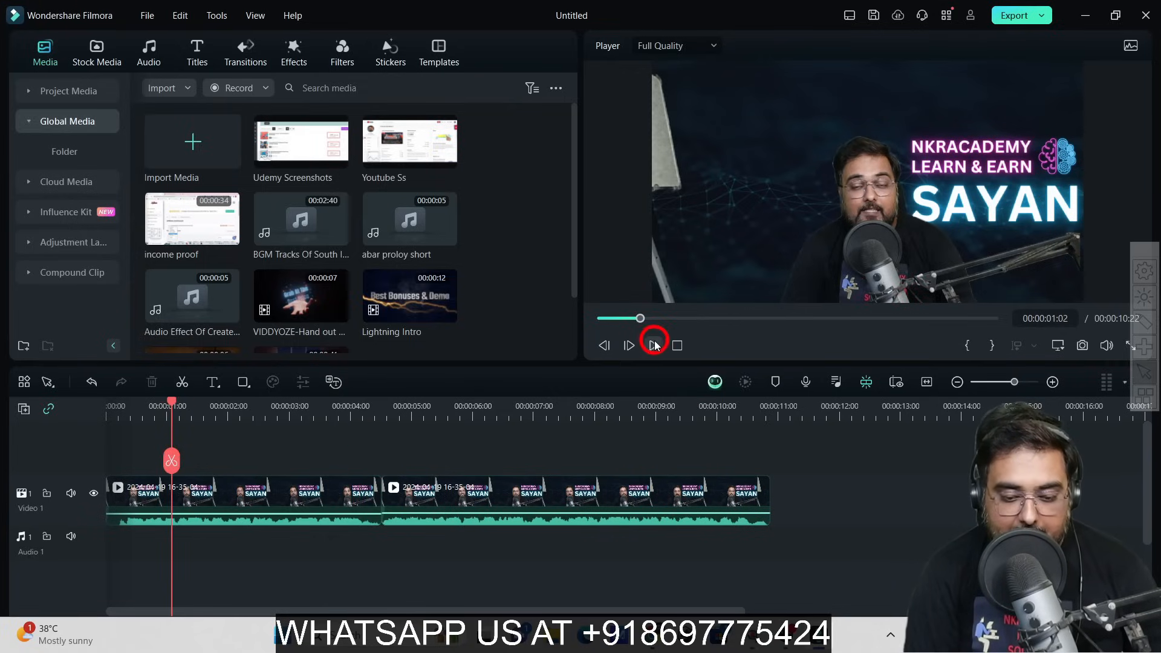
left_click(653, 345)
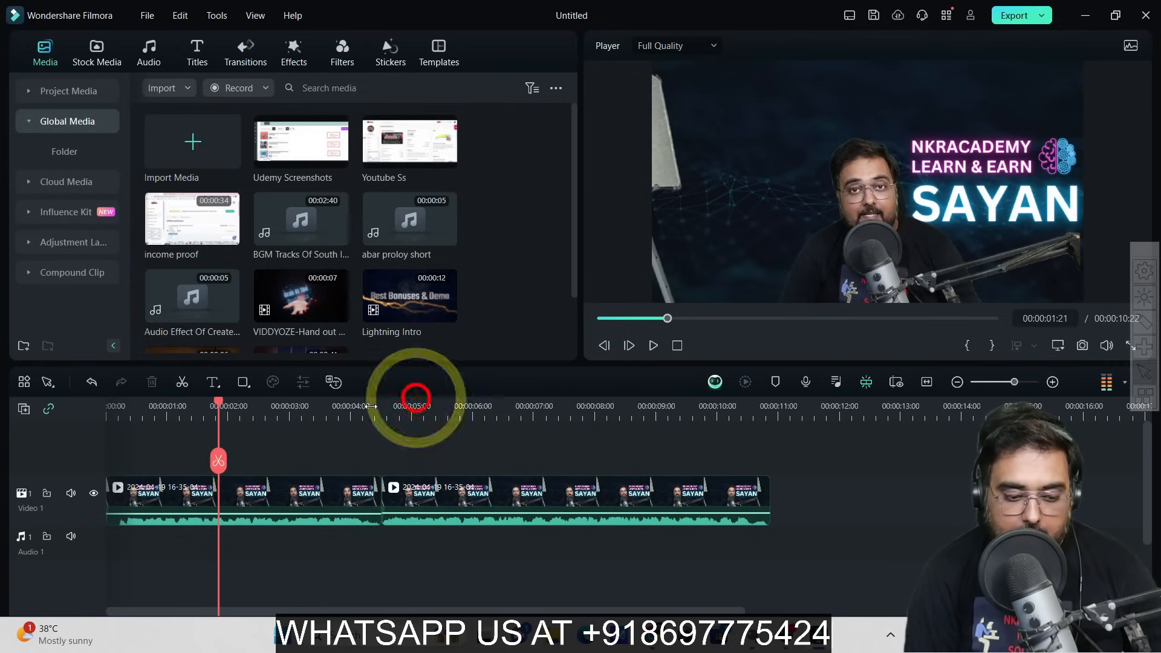
left_click_drag(218, 411, 177, 414)
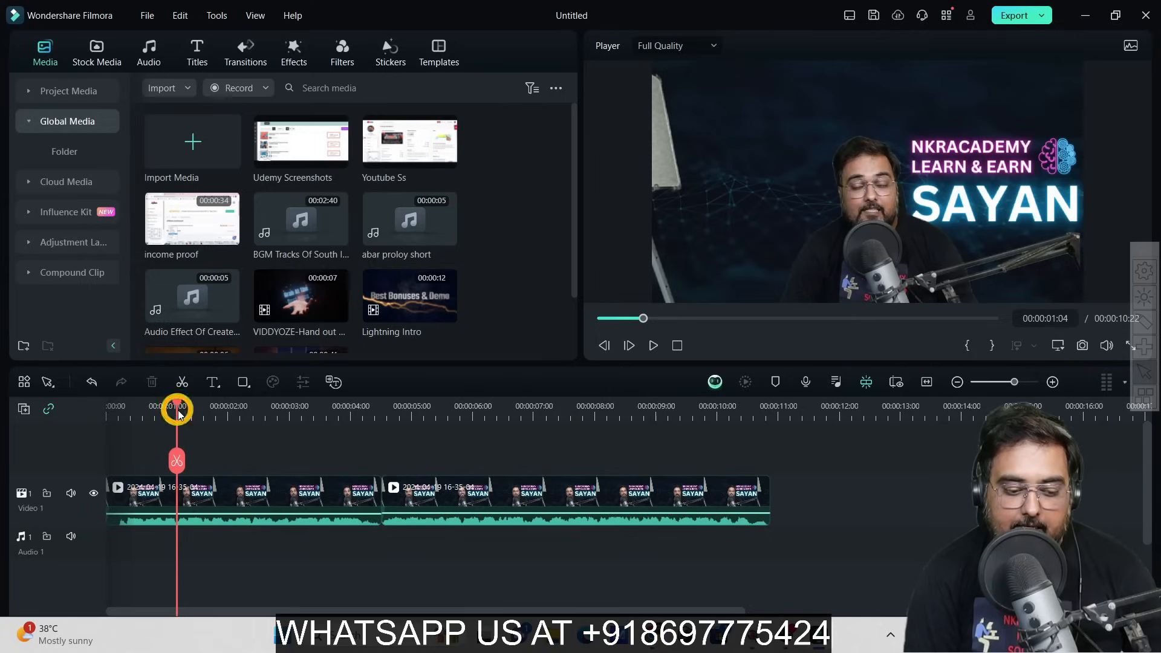
left_click(178, 414)
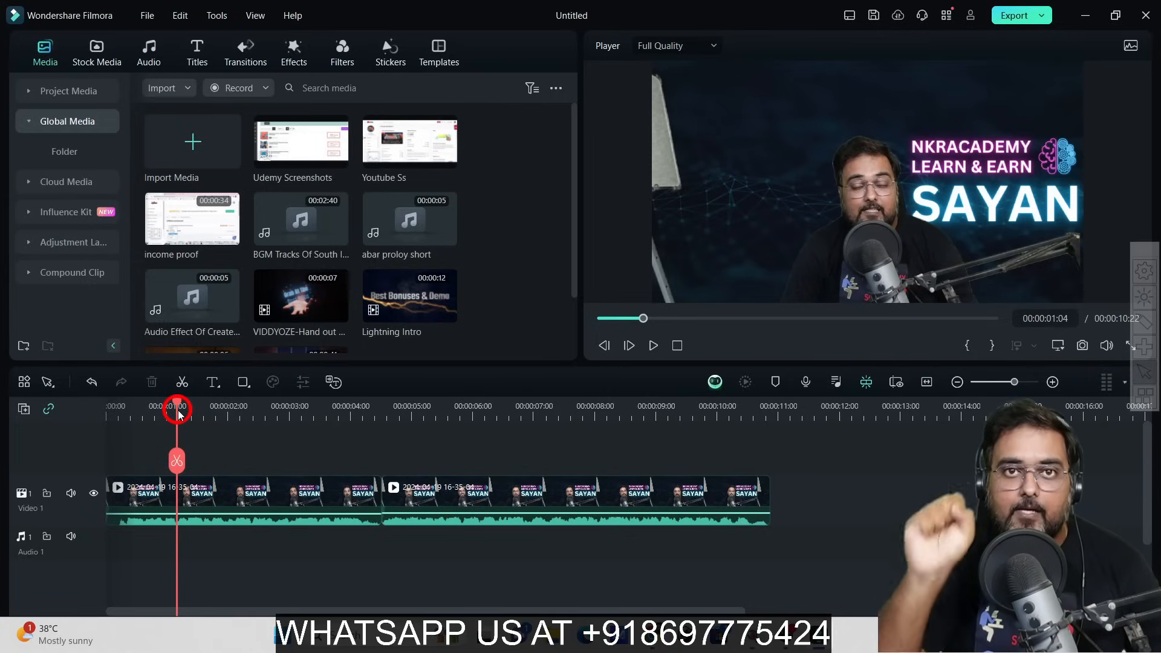
left_click_drag(178, 415, 108, 413)
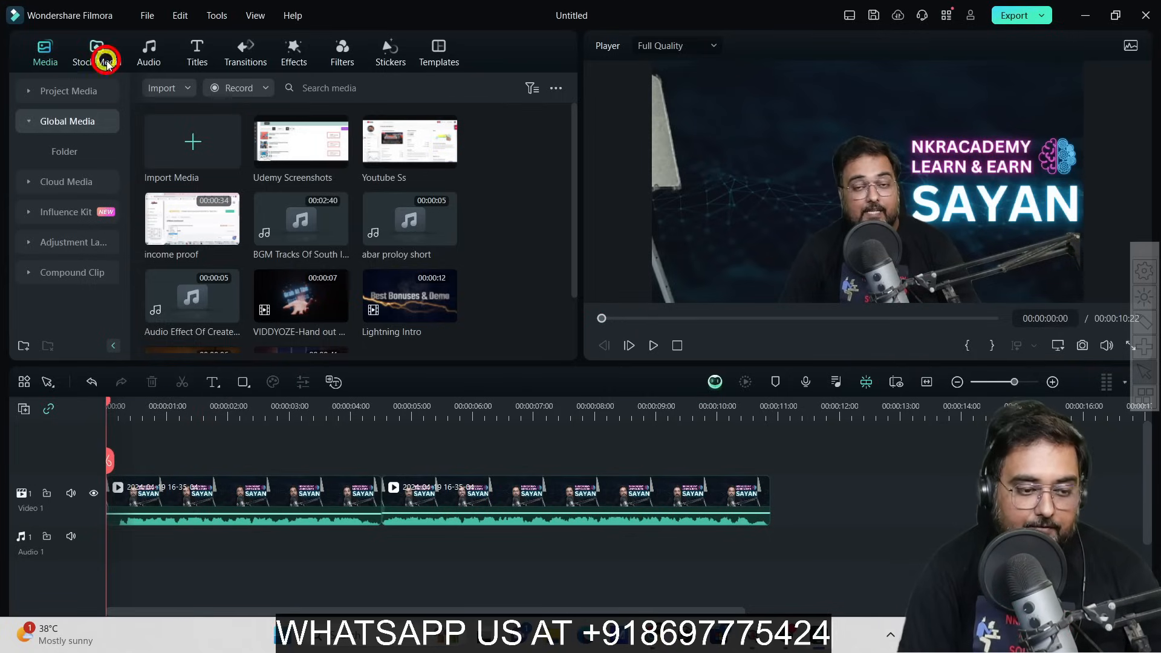
Search the Pexels partner library in Stock Media for "video editing" videos.
left_click(108, 63)
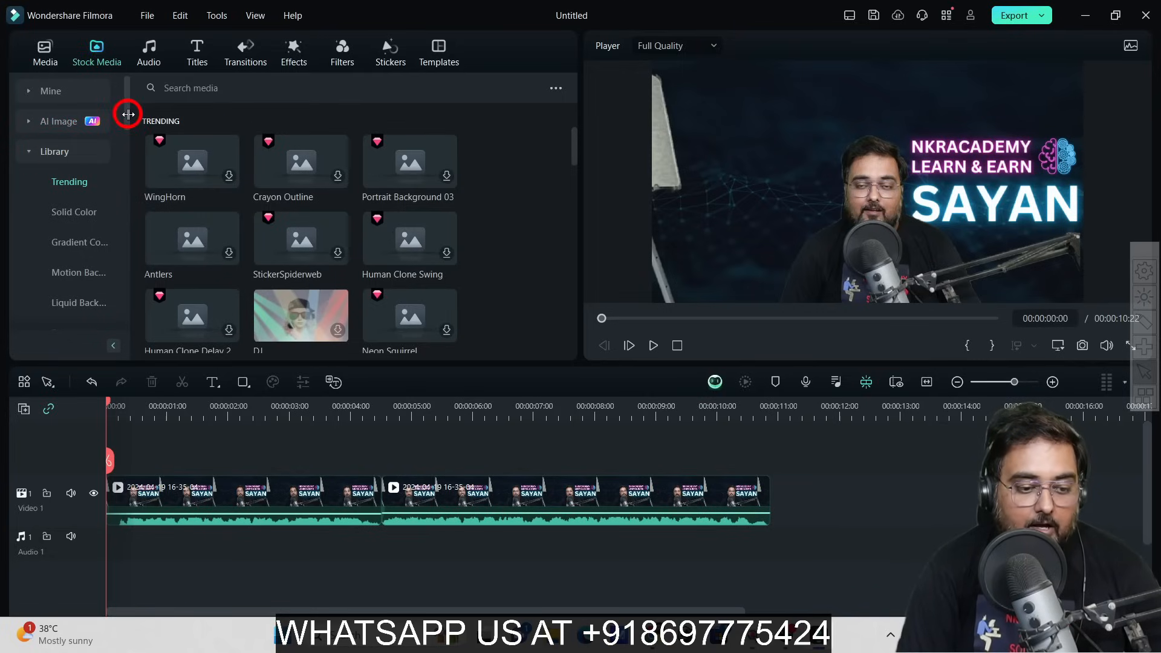
left_click_drag(127, 117, 115, 315)
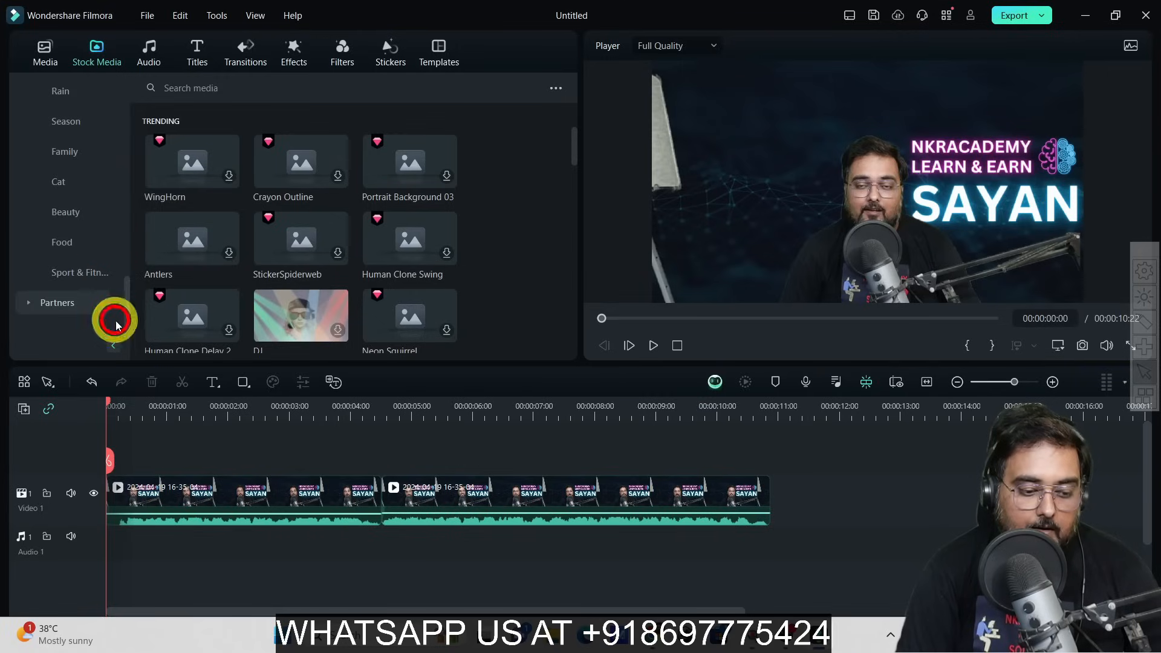
left_click(41, 305)
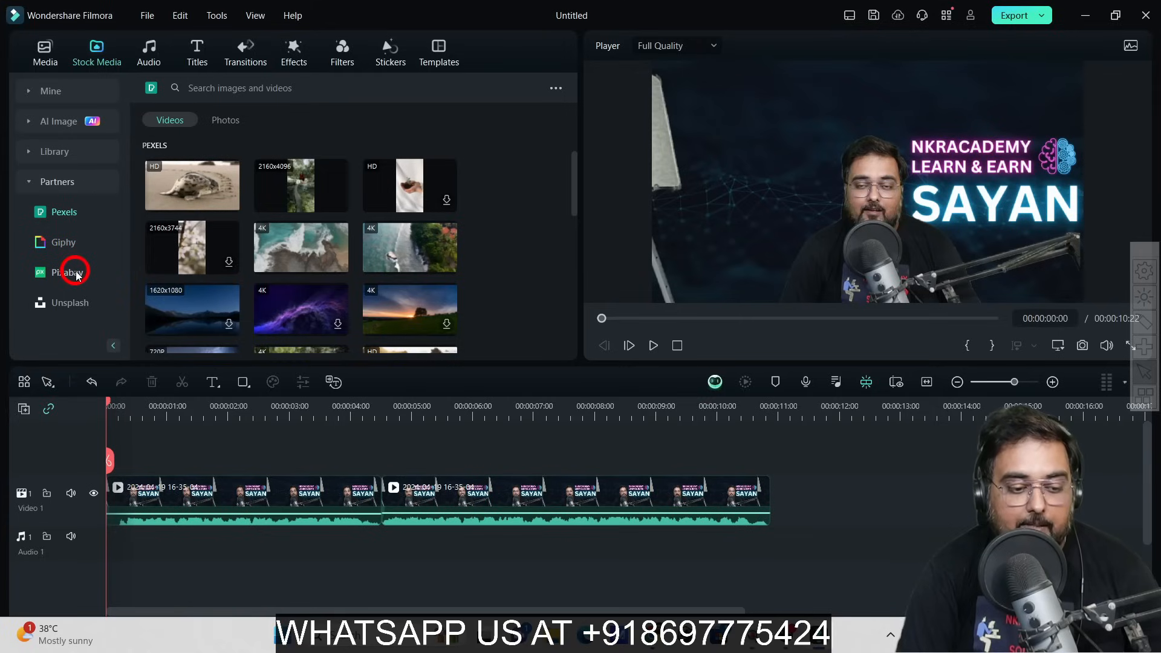
left_click(68, 214)
left_click(277, 89)
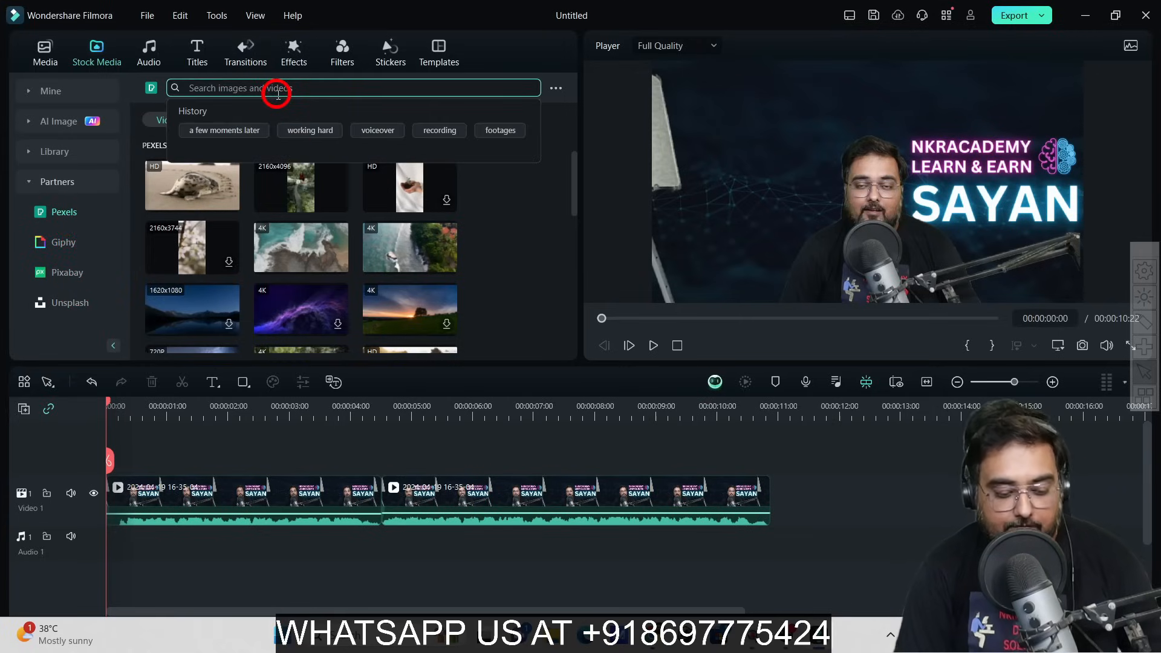
type("video editing")
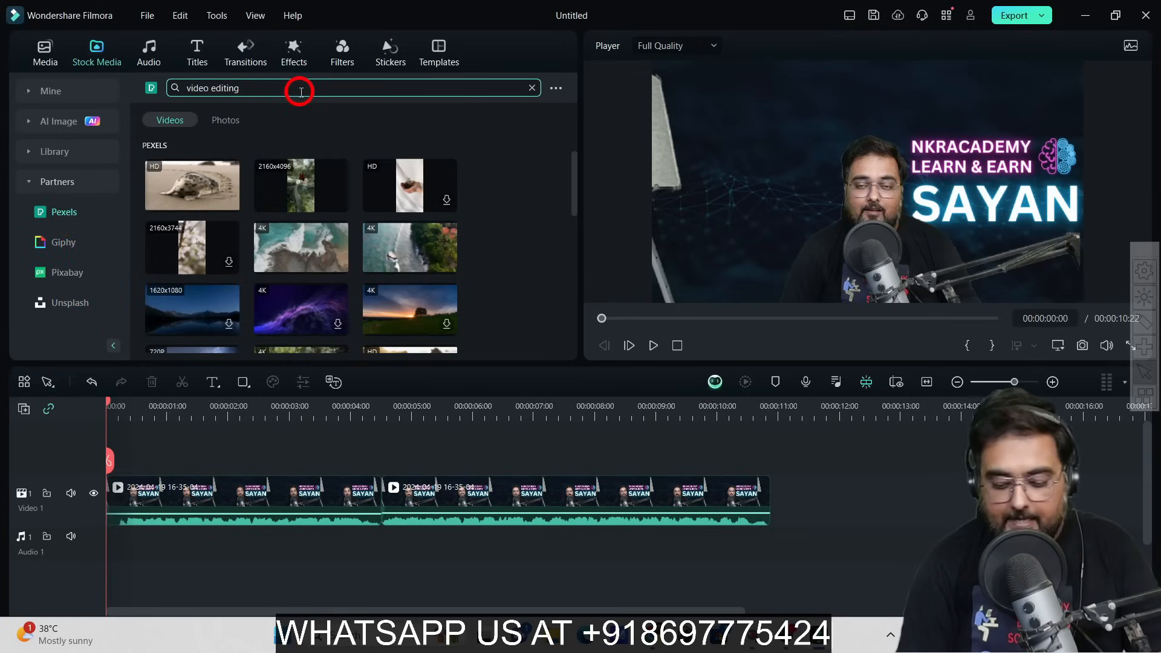
key("Return")
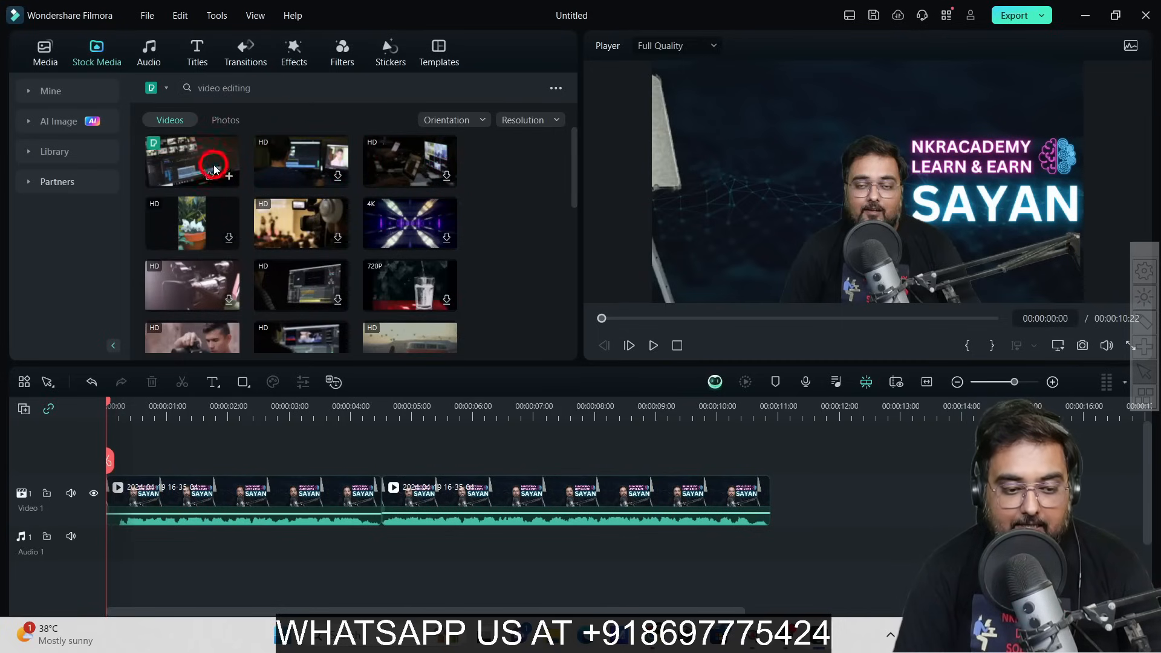
Place the first stock video result on a track above Video 1 just after 00:00:00:15 and preview the overlay from 00:00:00:15.
mouse_move(197, 162)
left_mouse_down()
mouse_move(228, 258)
mouse_move(190, 405)
mouse_move(147, 454)
left_mouse_up()
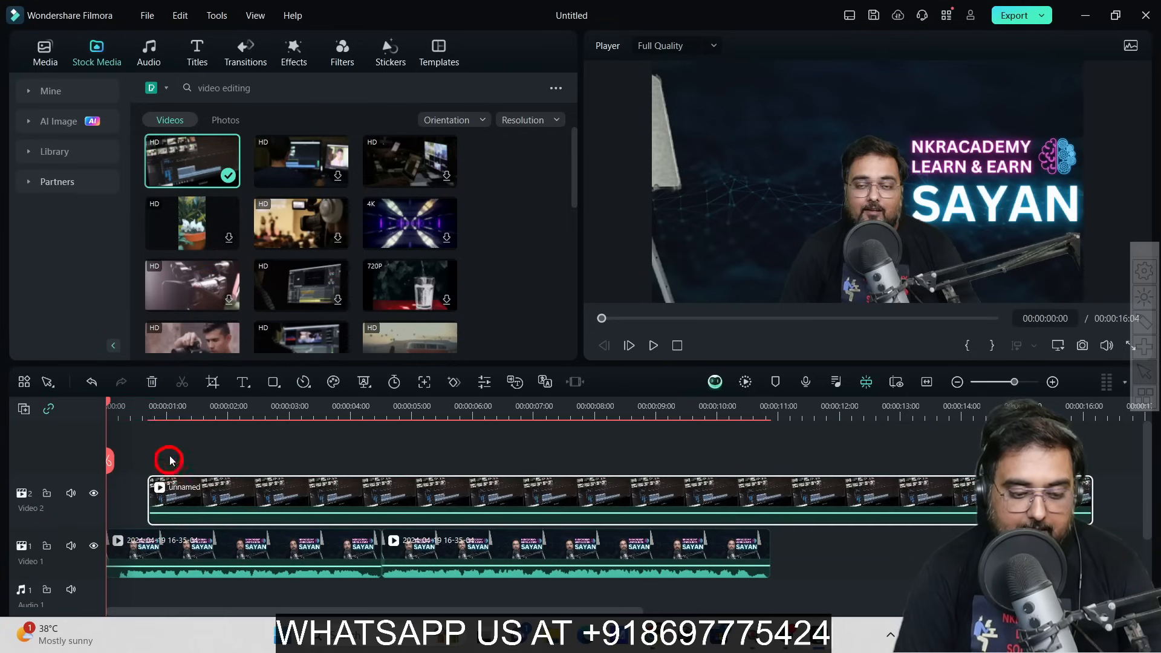
left_click(142, 409)
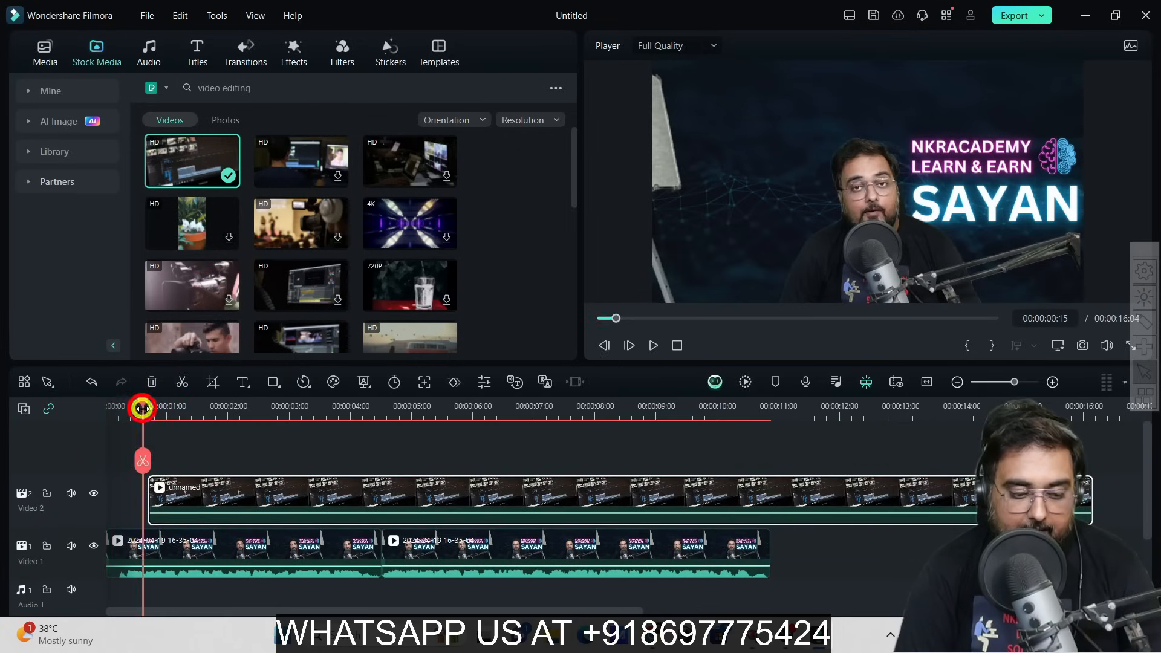
left_click(658, 353)
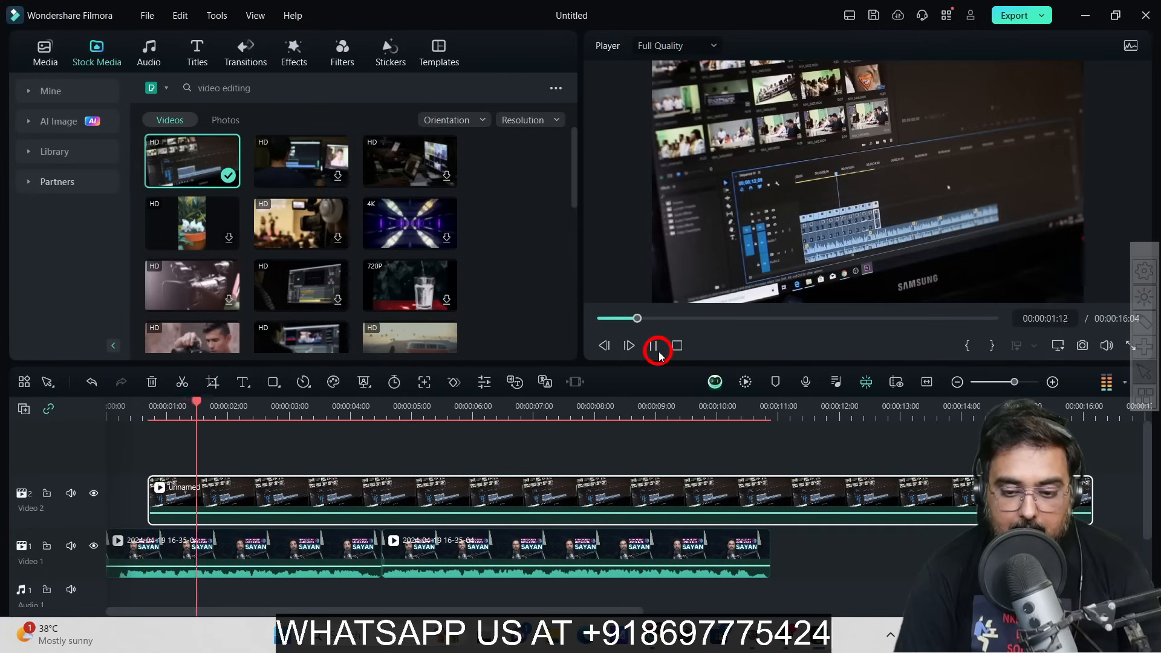
left_click(658, 352)
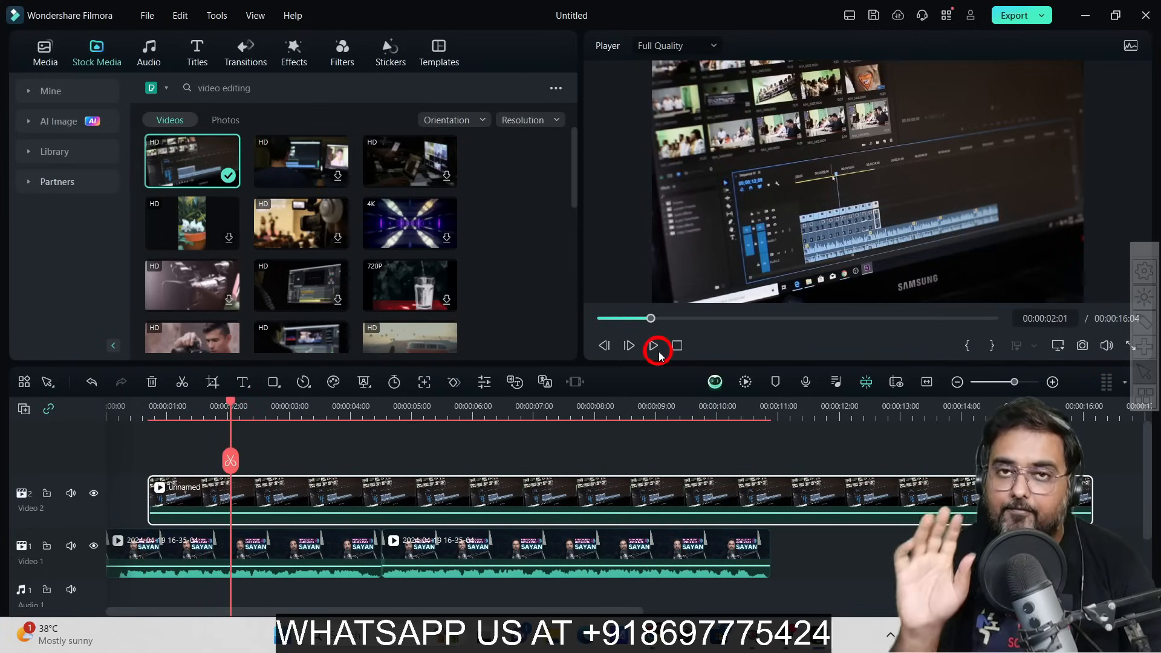
left_click(1003, 146)
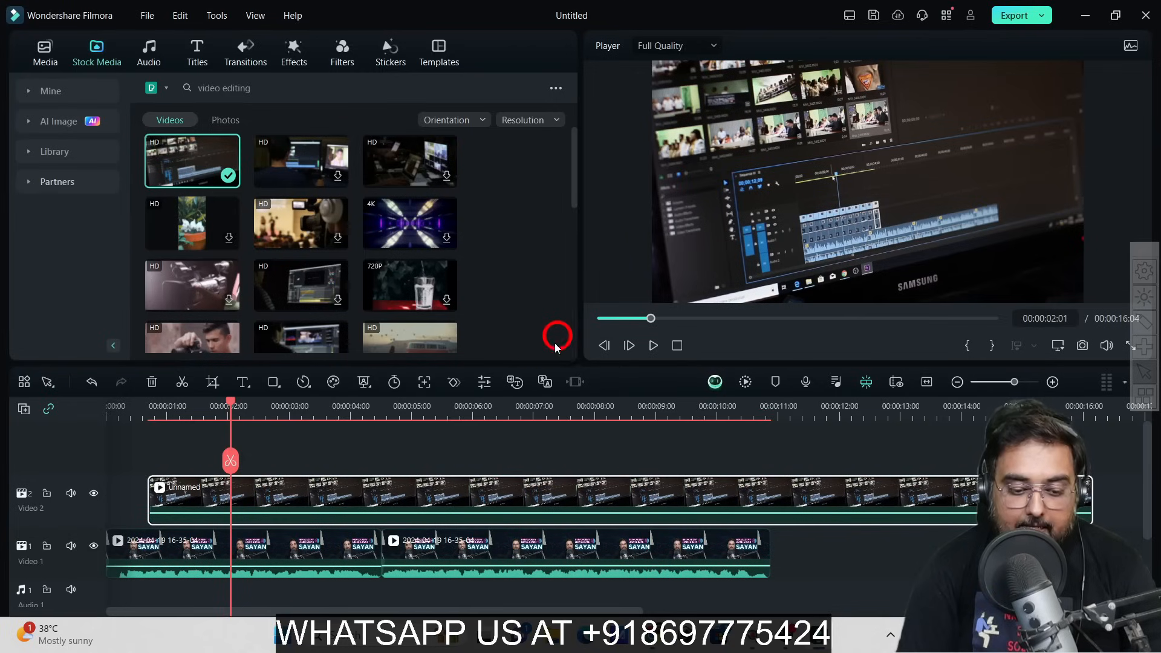
Position the playhead at 00:00:01:24 and trim the end of the Video 2 stock clip to just before it.
left_click(411, 411)
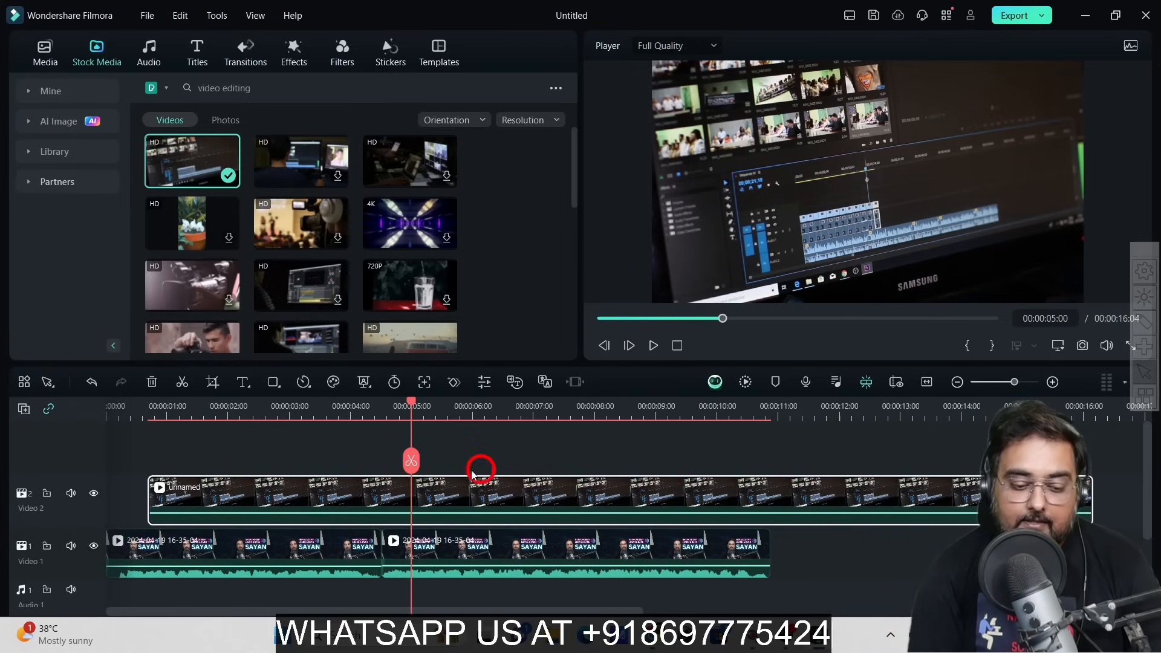
left_click(286, 497)
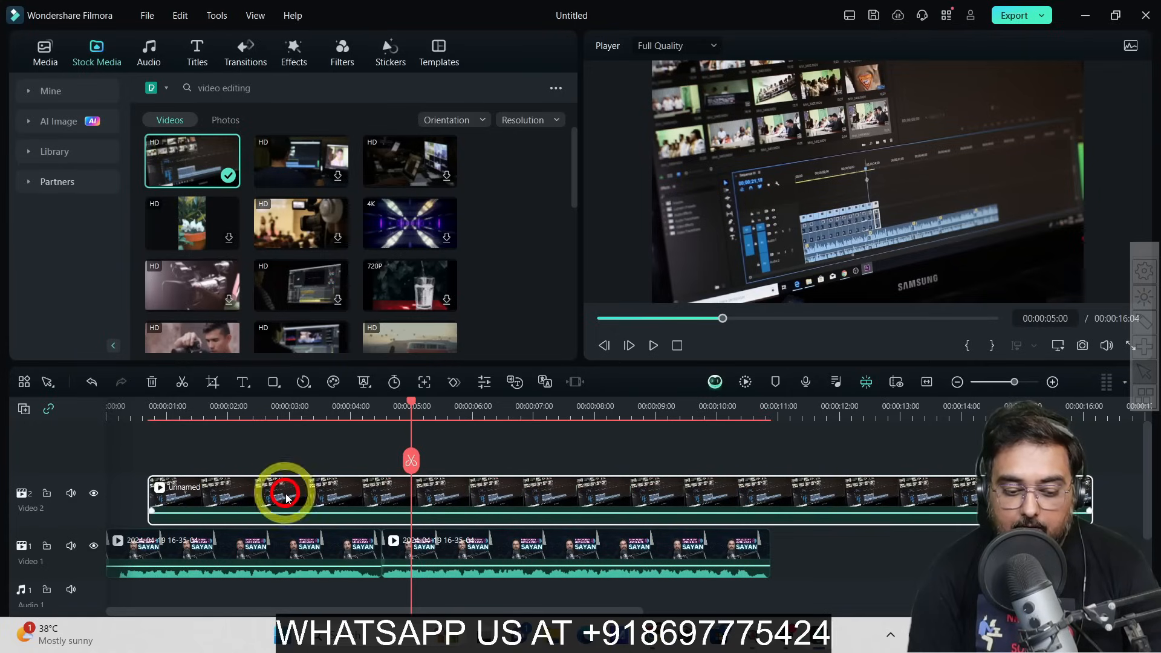
left_click(413, 409)
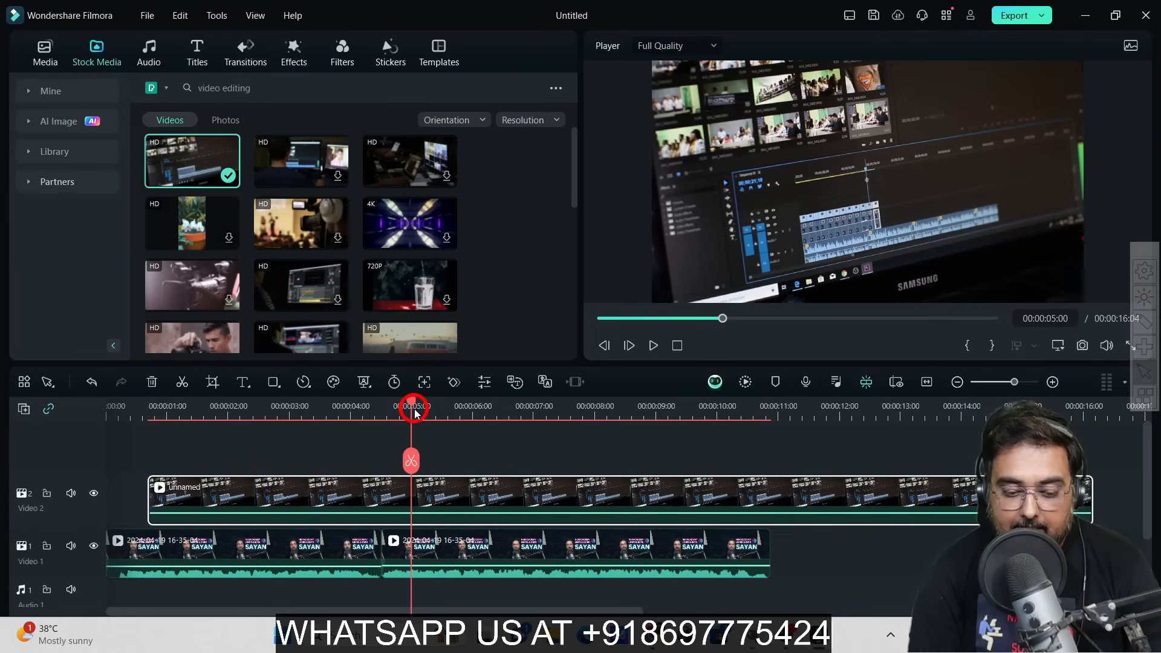
left_click_drag(415, 412, 225, 441)
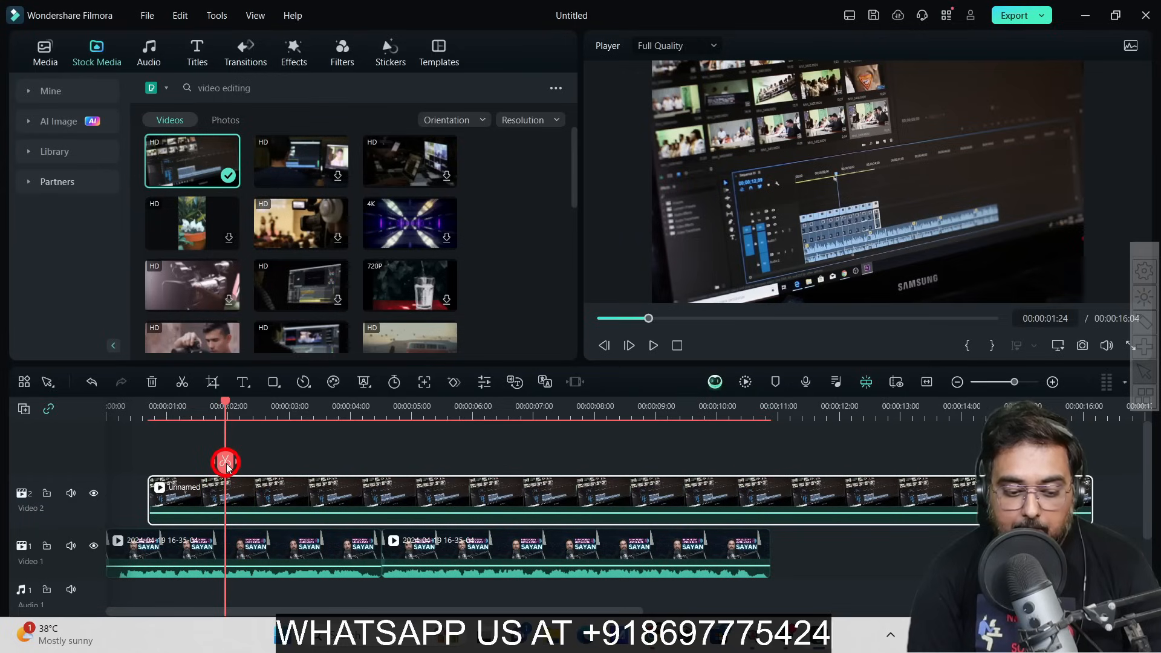
left_click(267, 499)
left_click(321, 489)
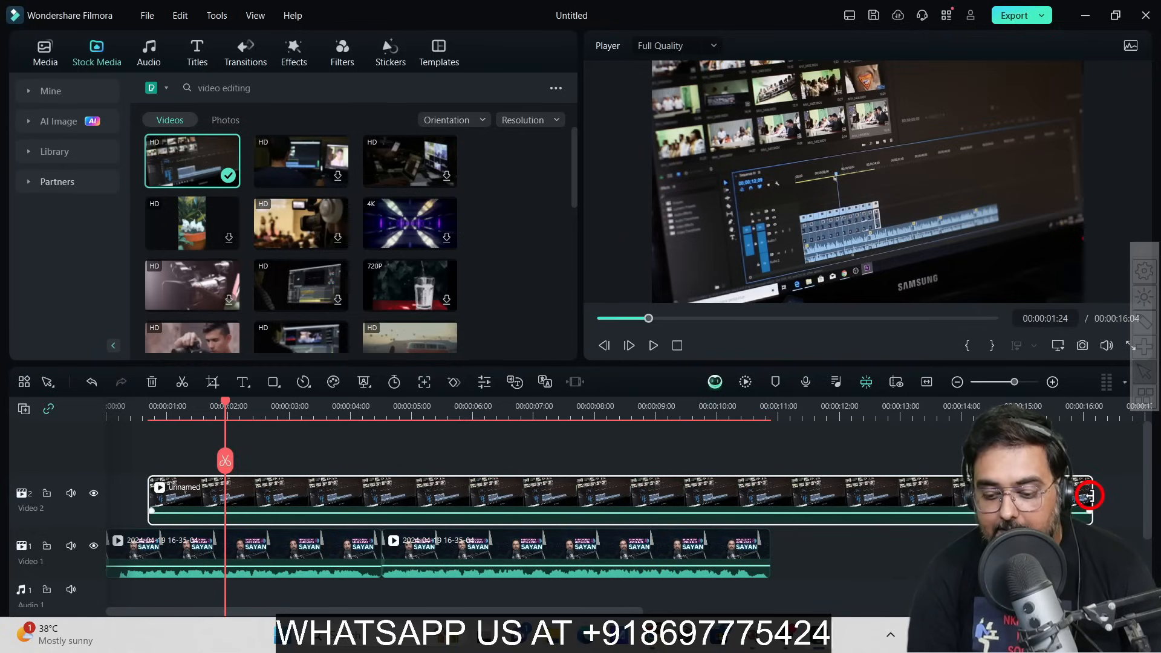
left_click_drag(1089, 495, 210, 495)
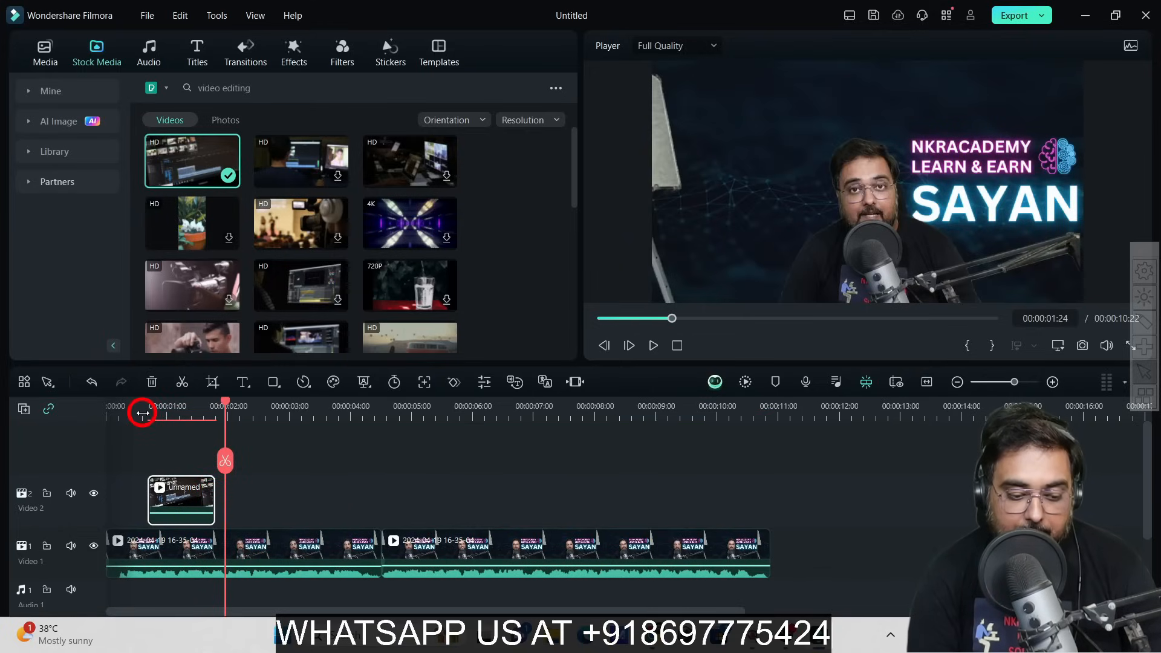
Preview the shortened stock overlay from 00:00:00:15 to 00:00:02:18.
left_click(143, 413)
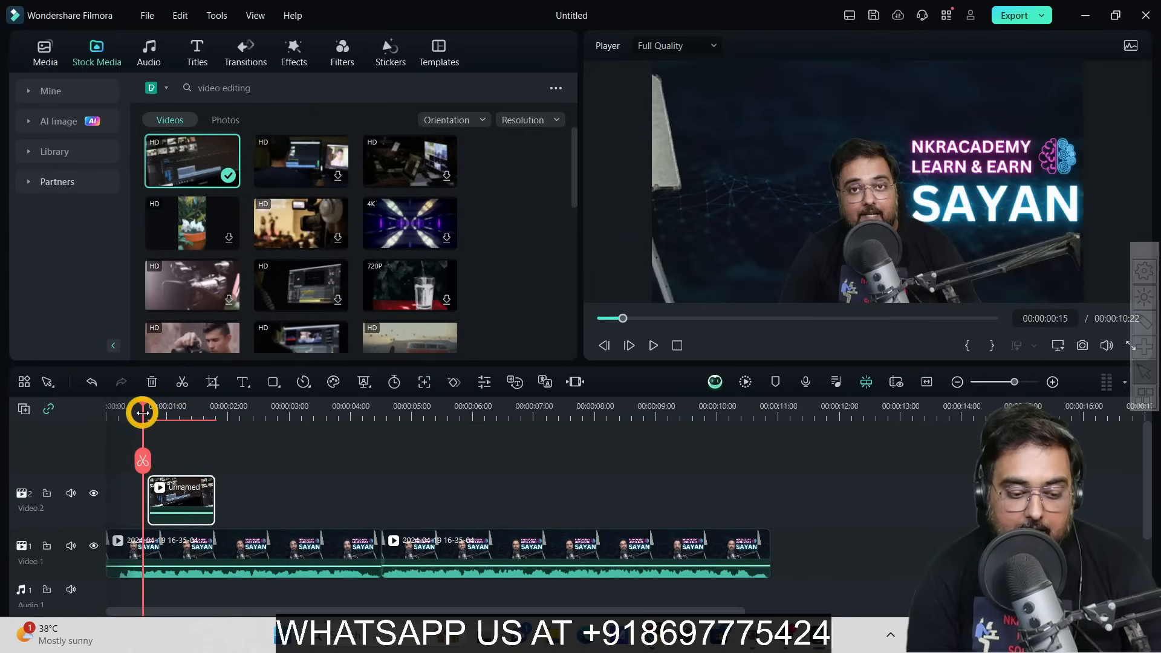
left_click(653, 346)
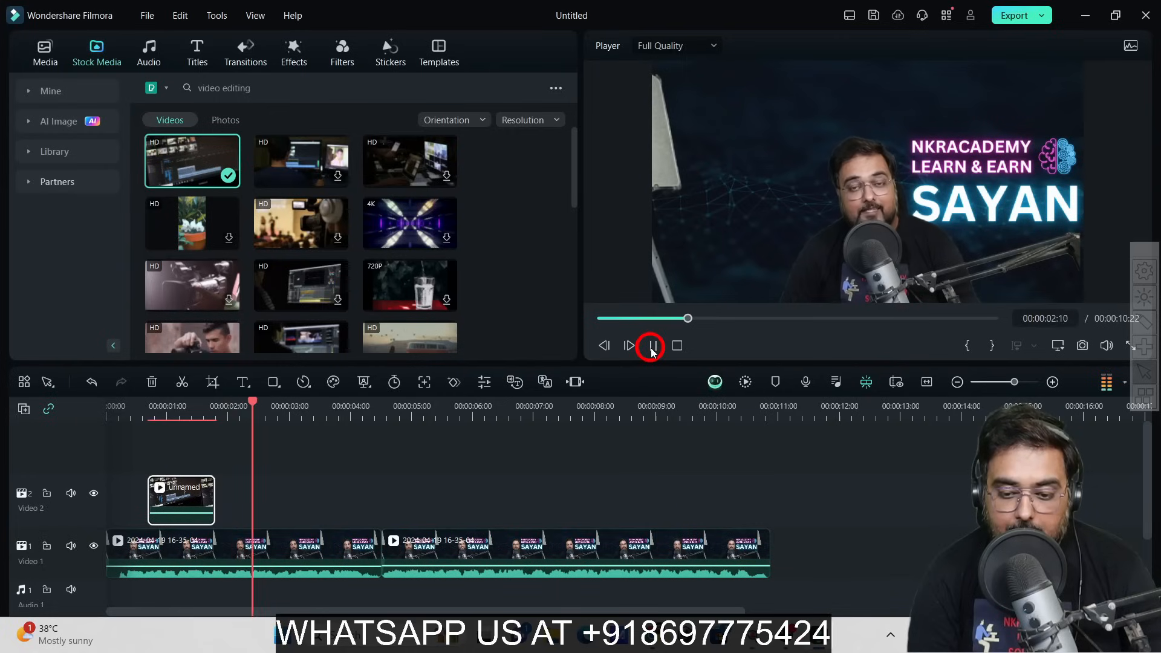
left_click(653, 346)
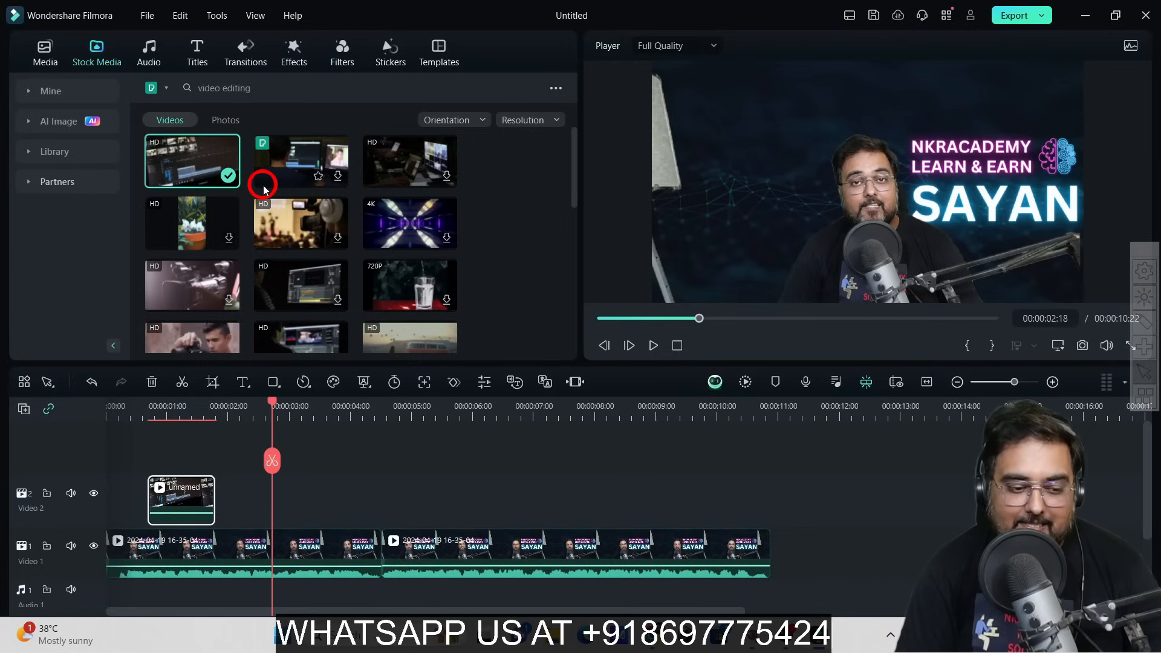
Generate a 16:9 Hand-drawn AI image from the prompt "create a graphical representation of success. the graph should be consistent and show huge growth.".
left_click(56, 125)
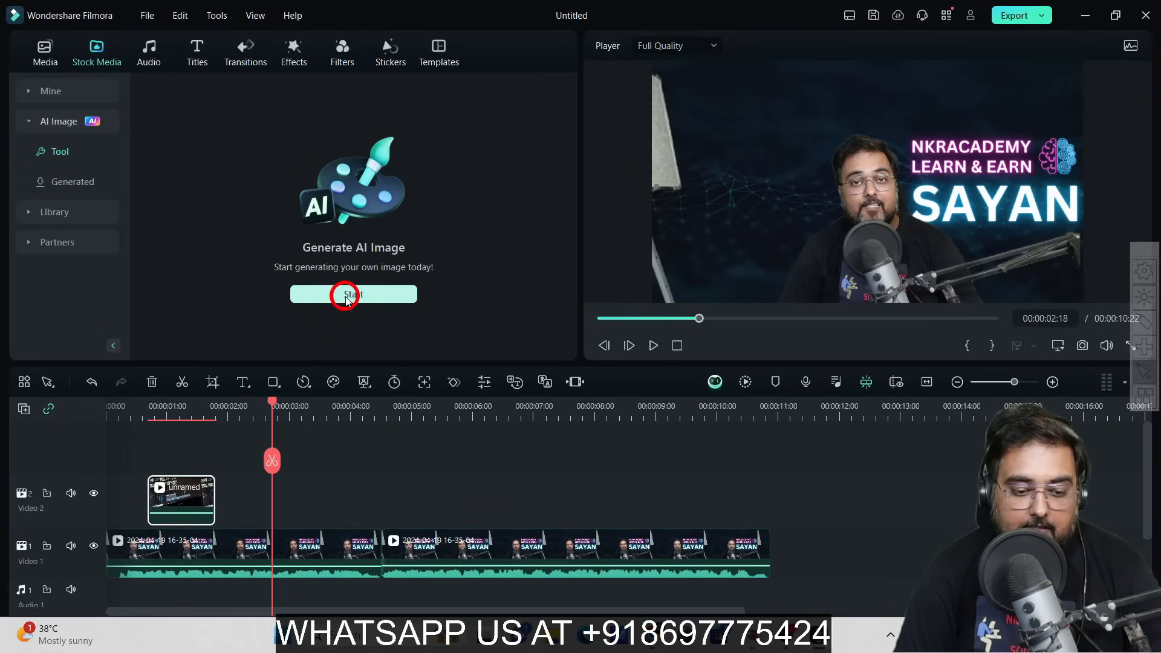
left_click(346, 295)
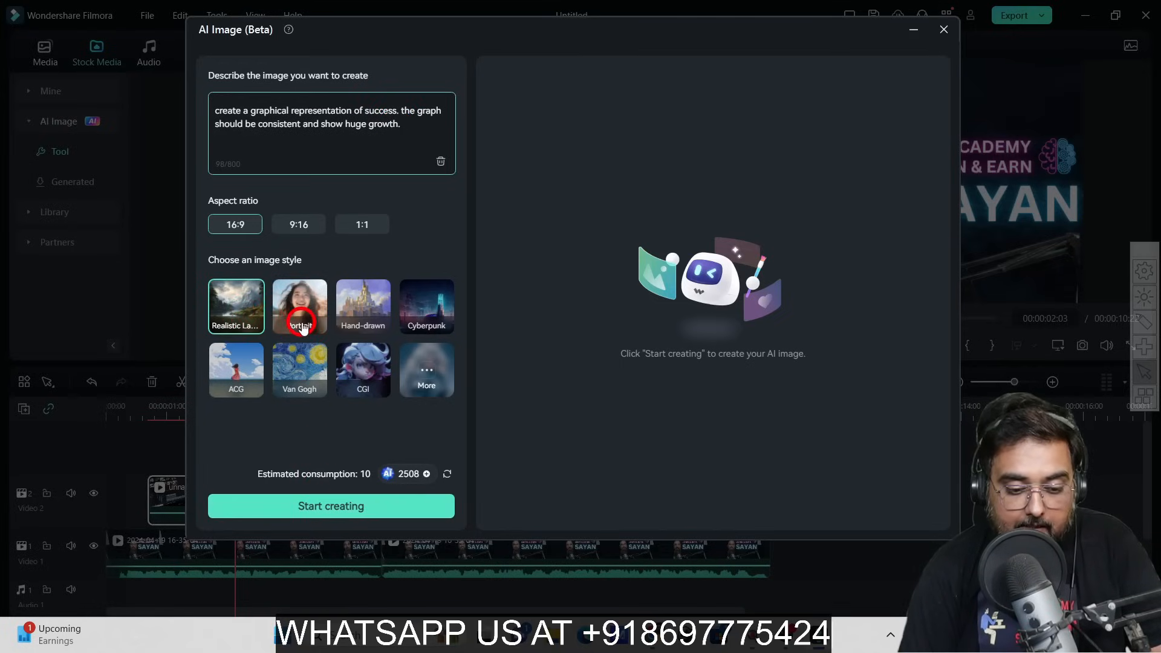
left_click(373, 317)
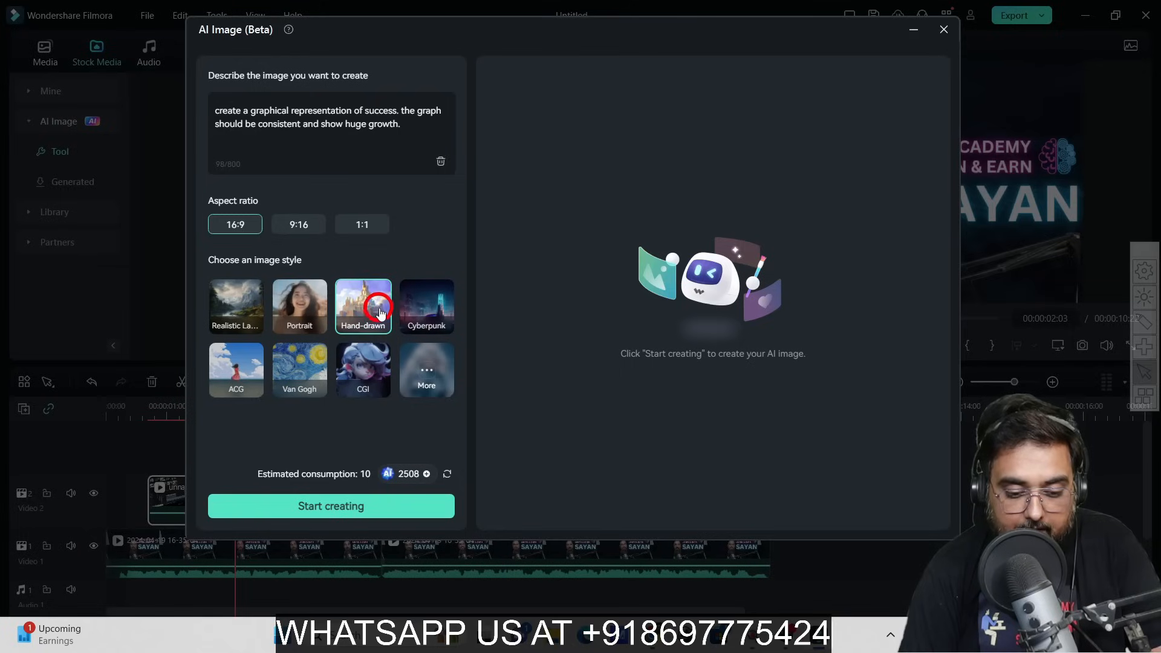
left_click(435, 370)
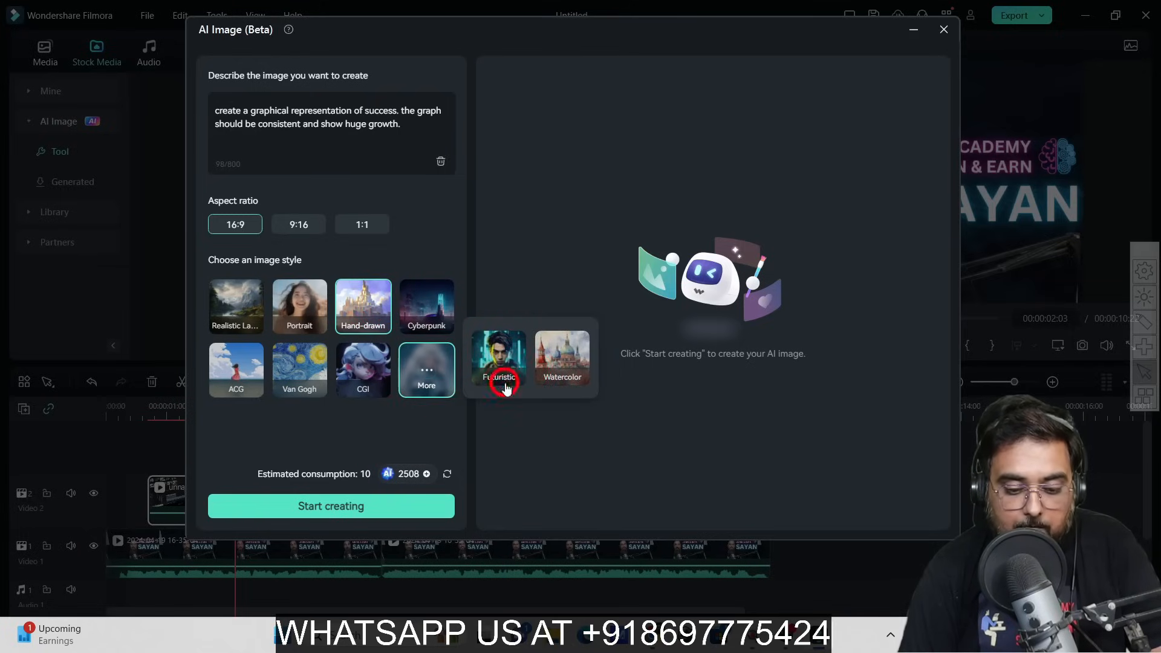
left_click(304, 506)
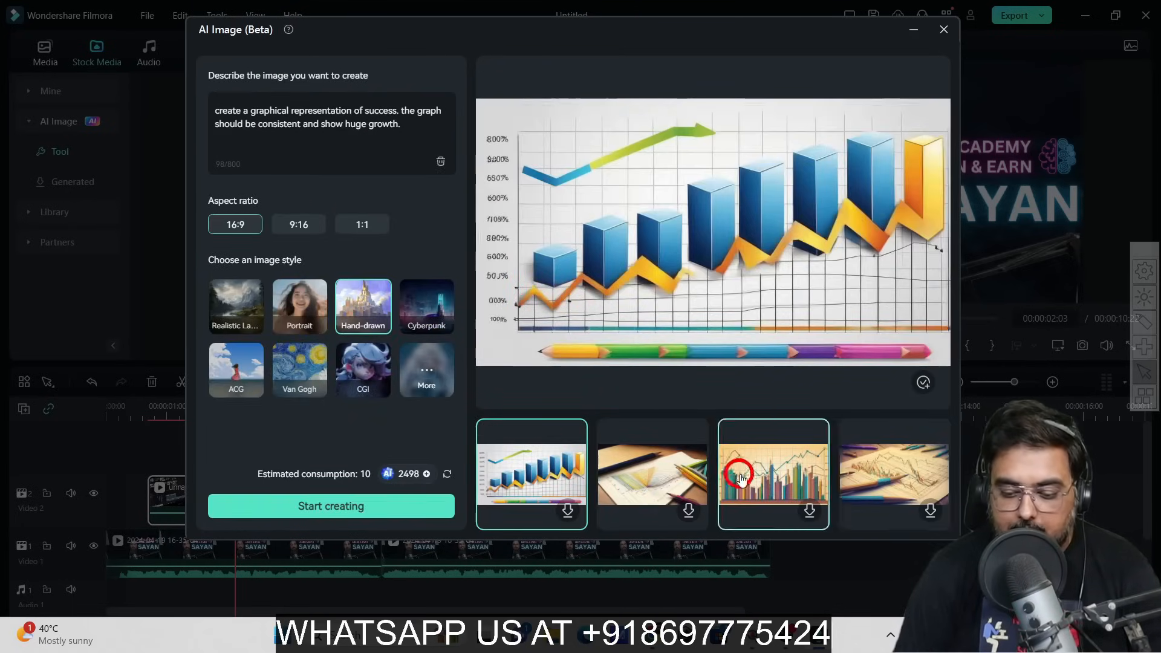
Download the generated image with the blue bar chart and place it on the Video 2 track at 00:00:02:03.
left_click(568, 511)
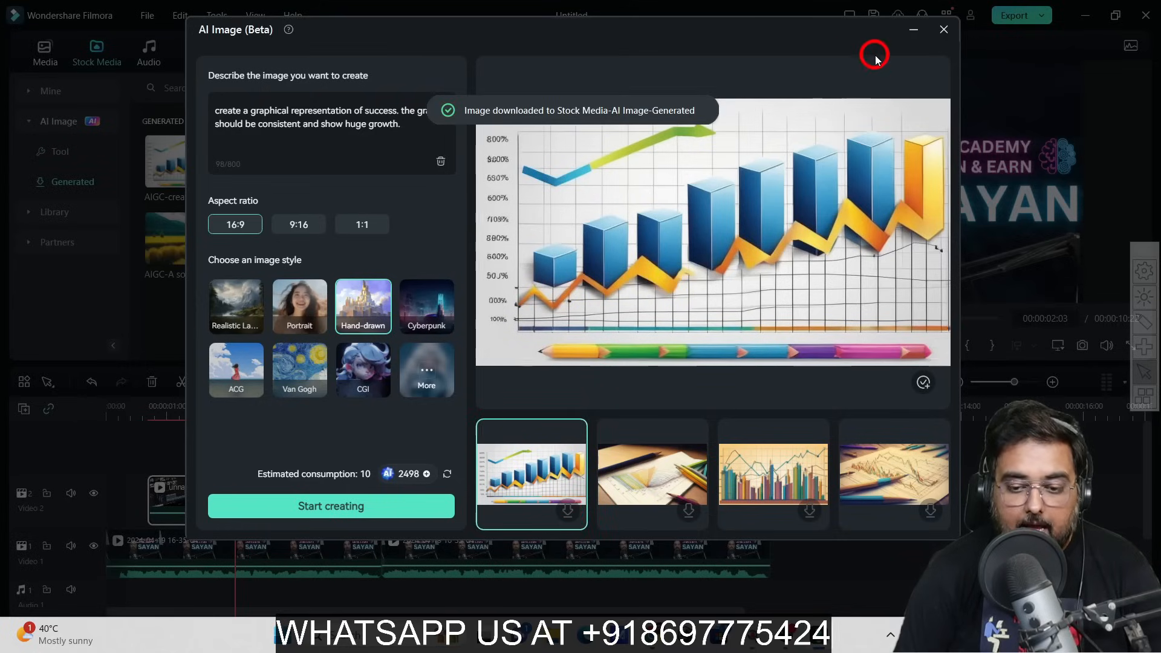
left_click(943, 30)
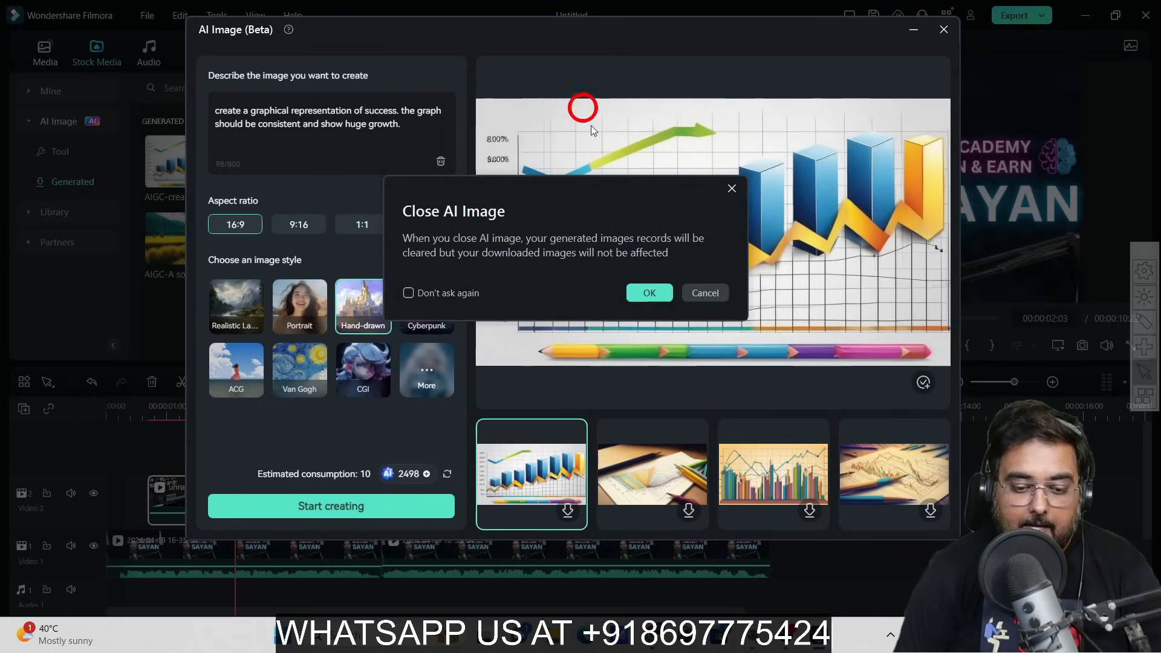
left_click(649, 292)
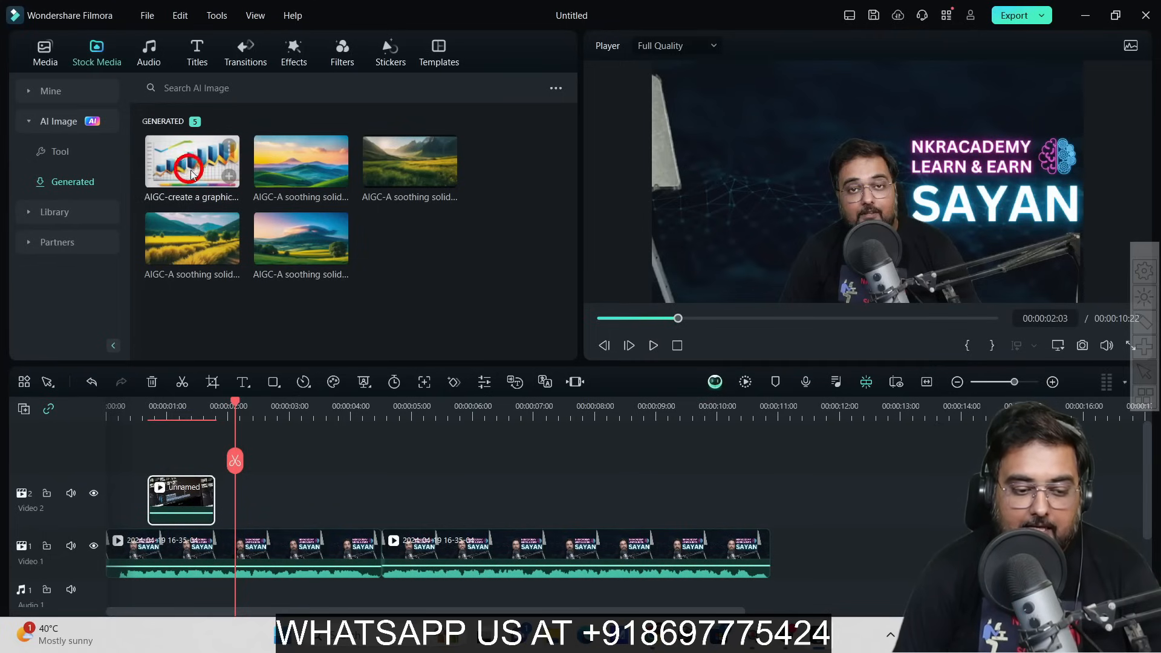
left_click_drag(191, 171, 233, 493)
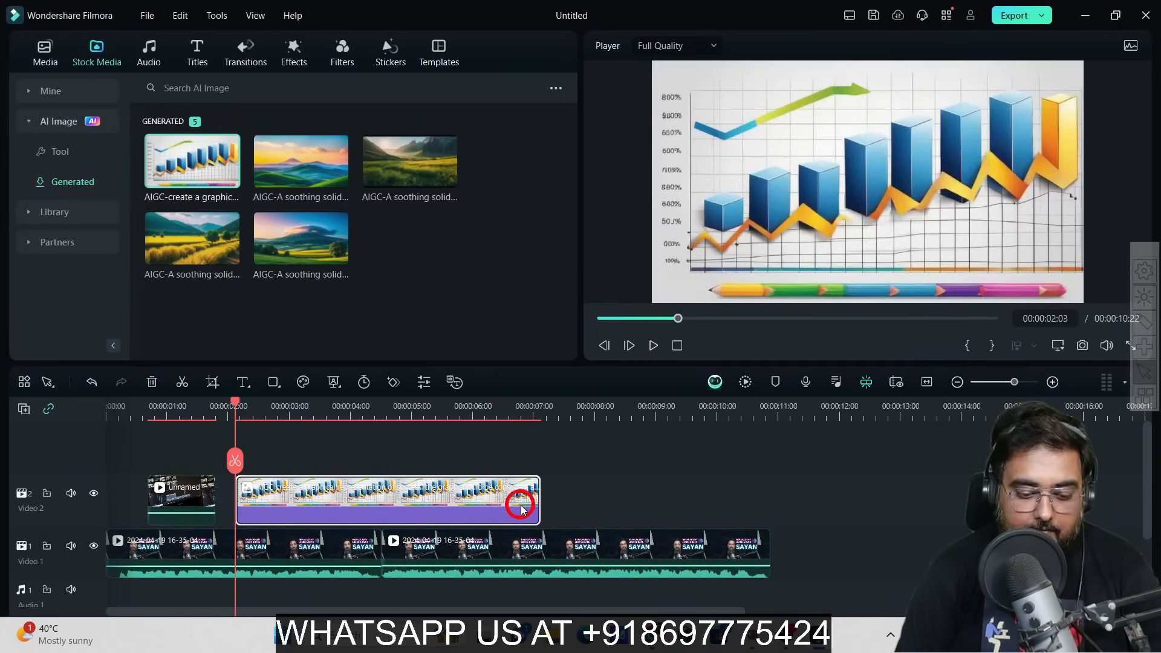
Trim the end of the bar chart image on Video 2 to about 00:00:02:17 and preview the overlay from just before it starts.
left_click_drag(536, 498, 270, 499)
left_click(237, 444)
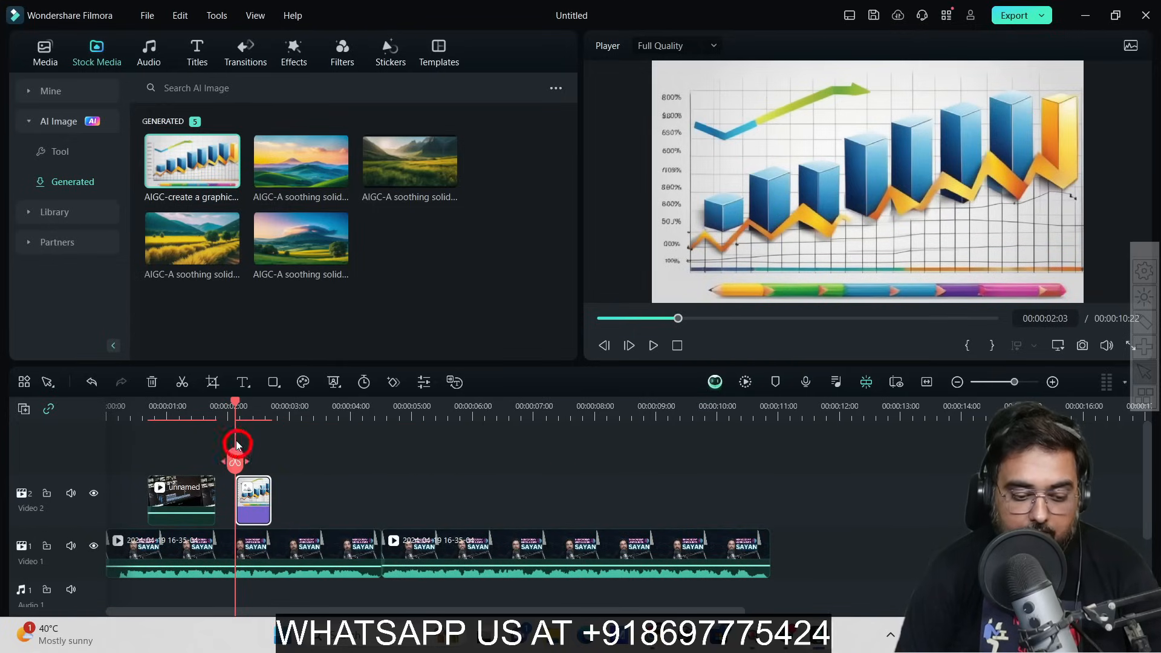
left_click(218, 412)
left_click(654, 346)
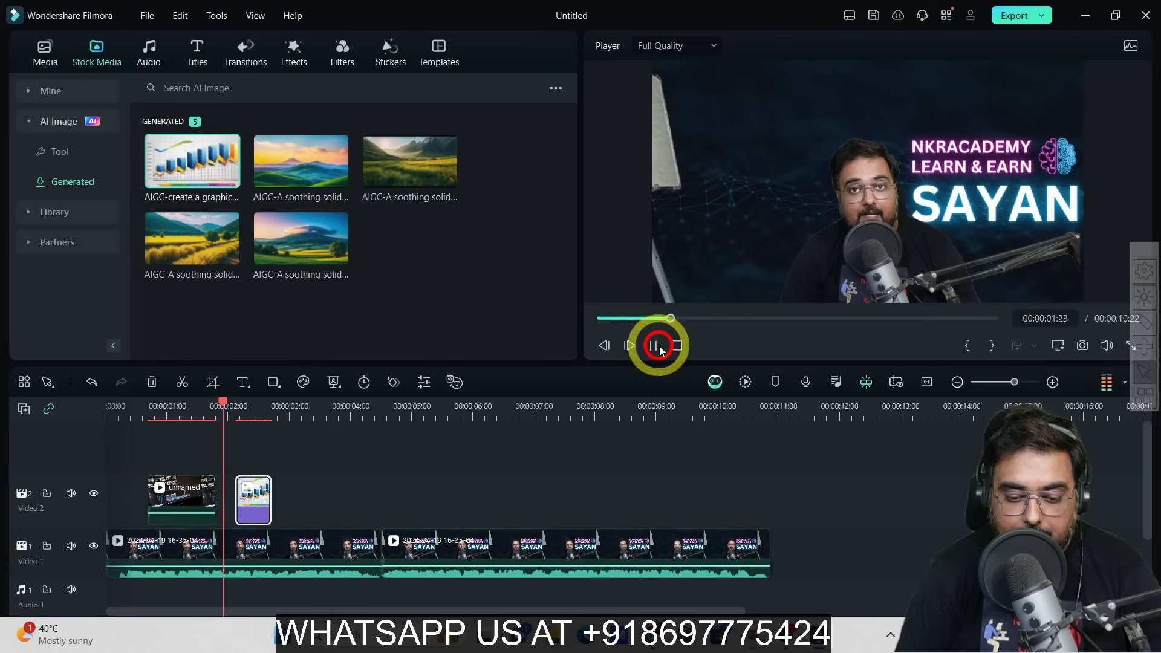
left_click(660, 349)
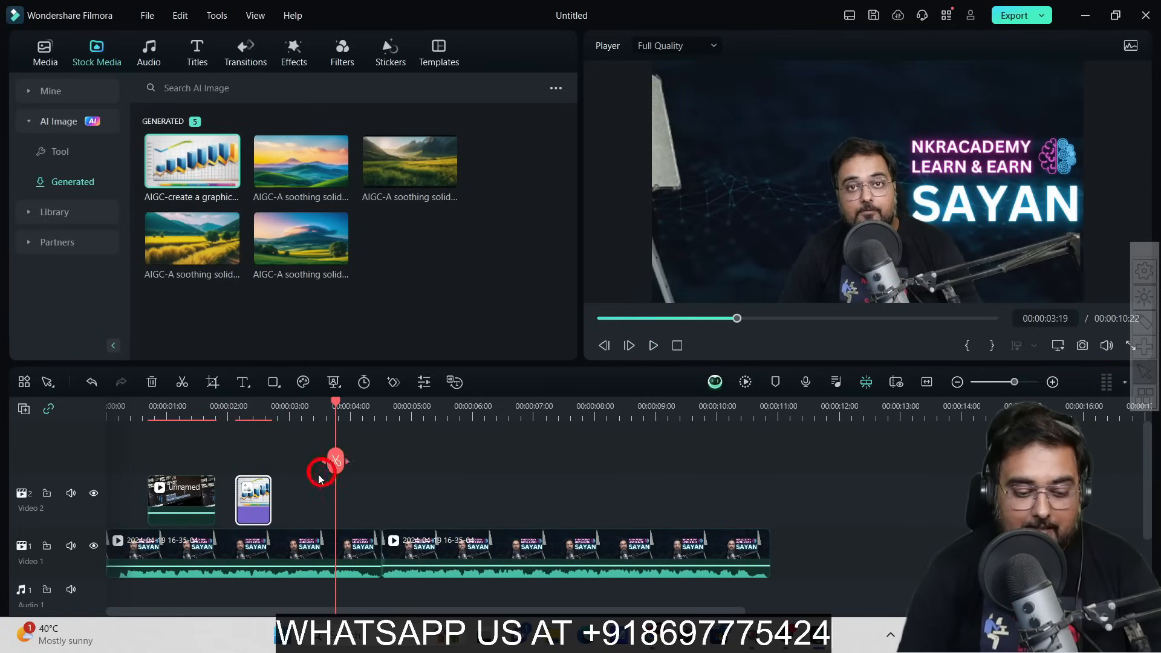
left_click(252, 410)
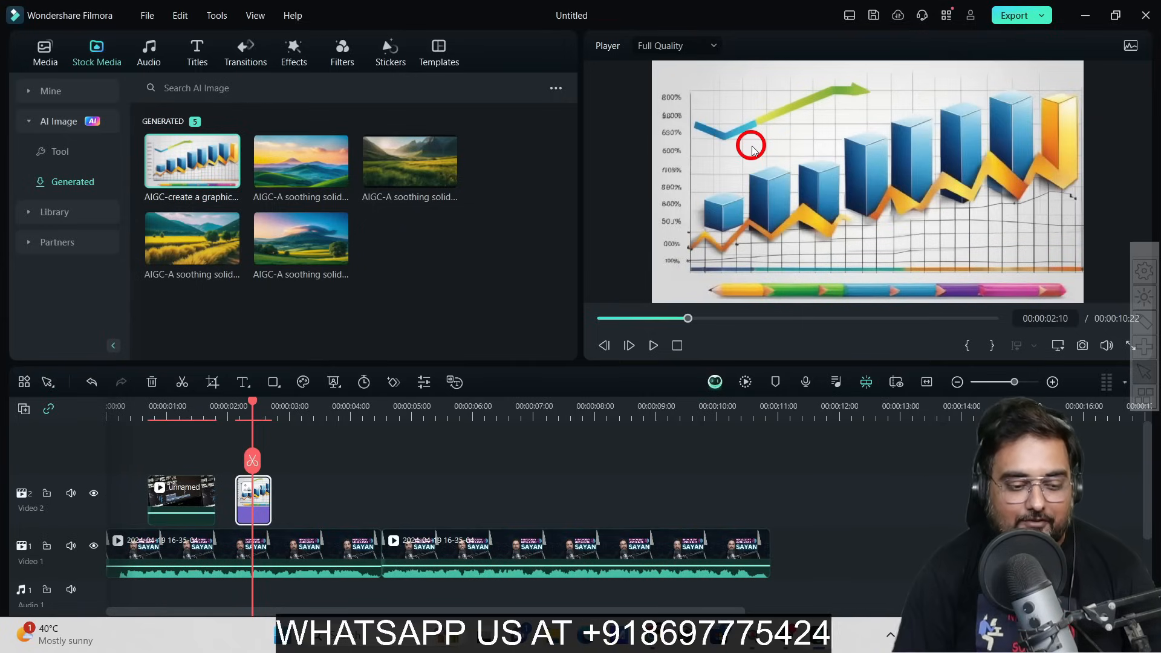
Audition the Cartoon Whoosh 02 sound effect and place it on Audio 1, aligned with the start of the bar chart image.
left_click(149, 56)
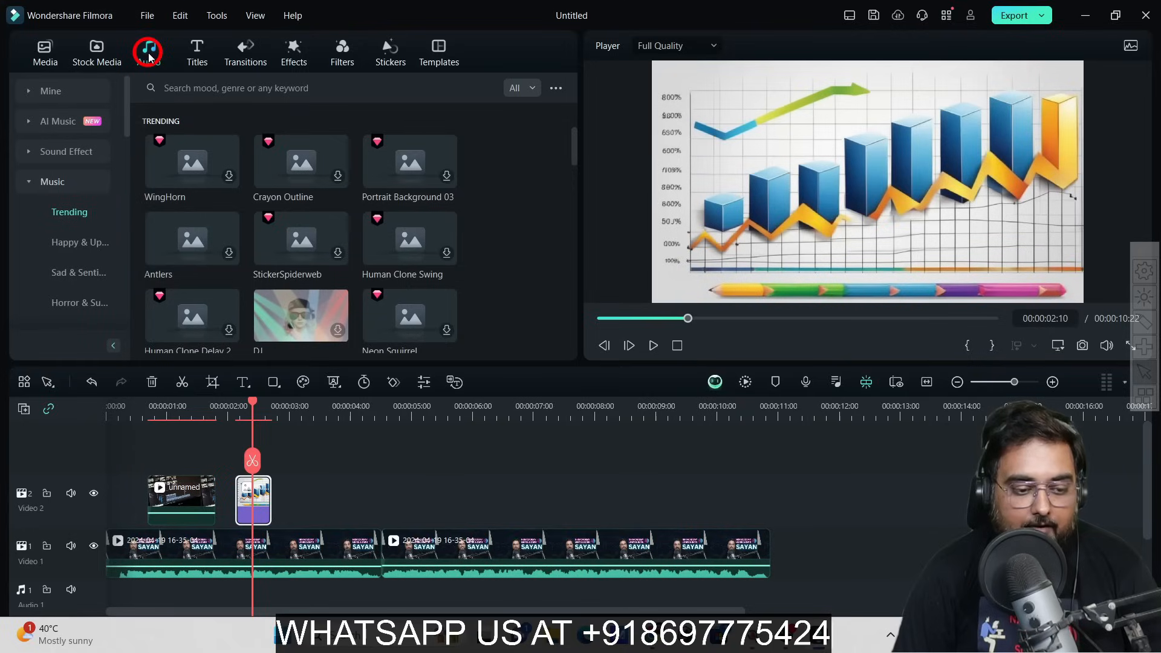
left_click(64, 152)
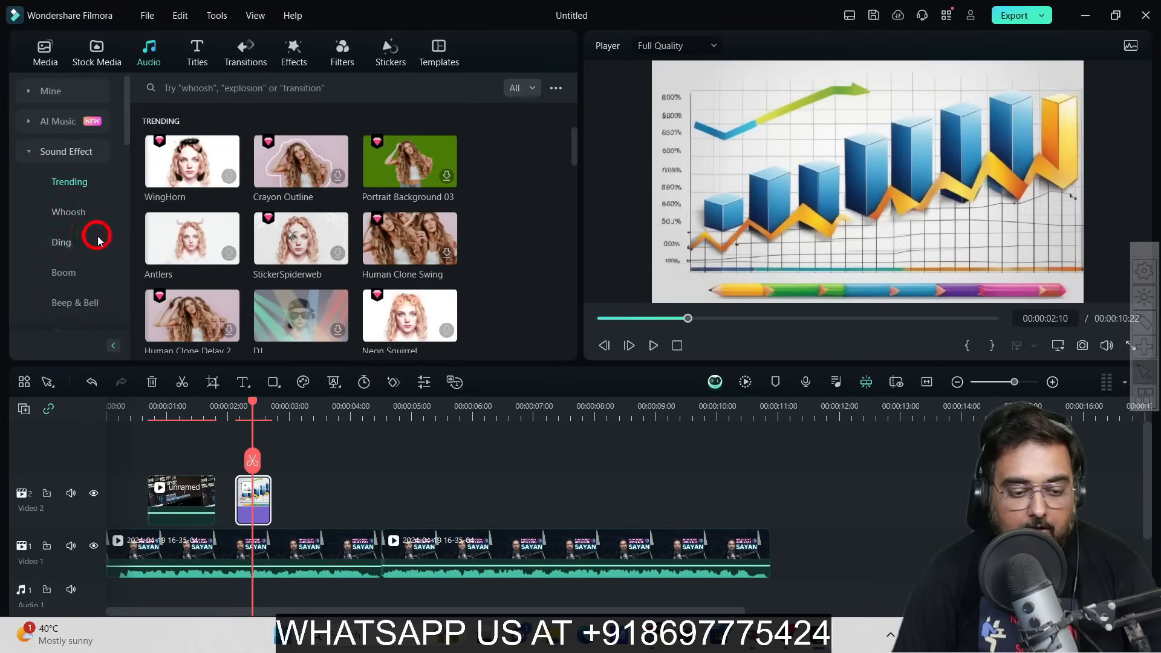
left_click(71, 212)
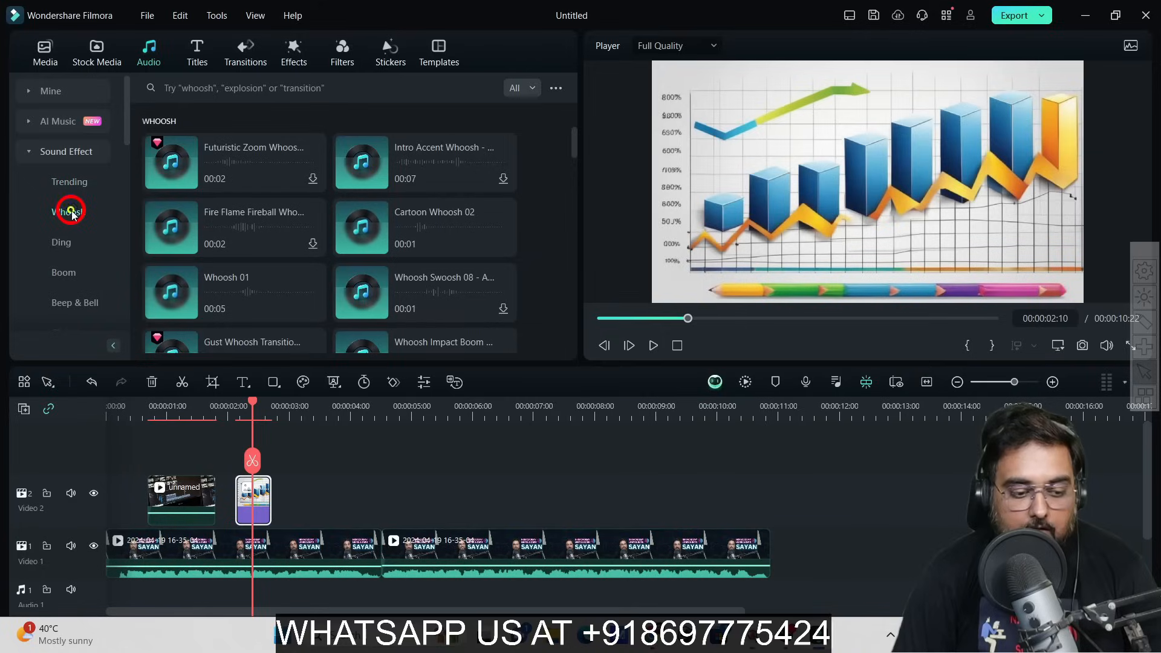
mouse_move(382, 245)
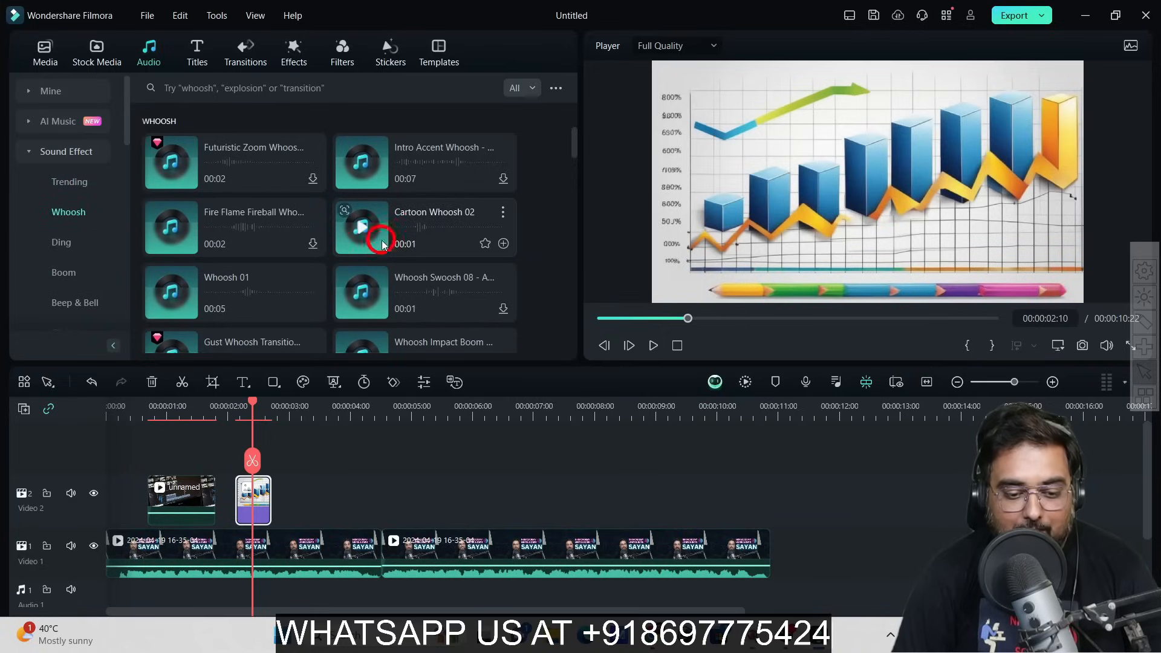
left_click(438, 234)
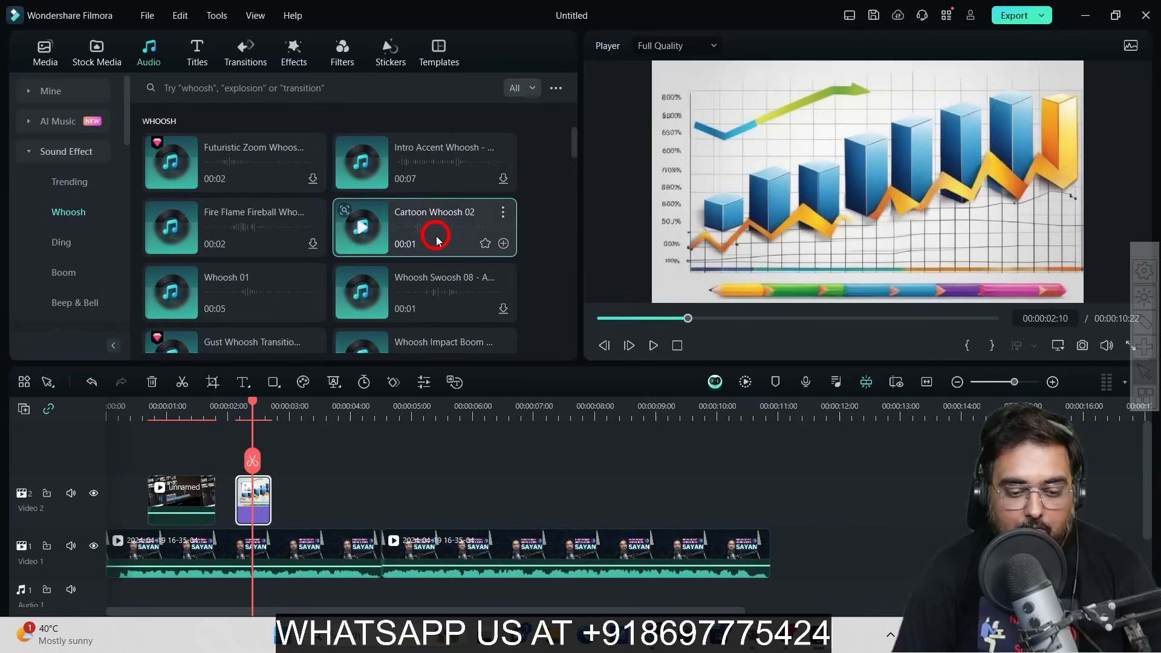
left_click(362, 226)
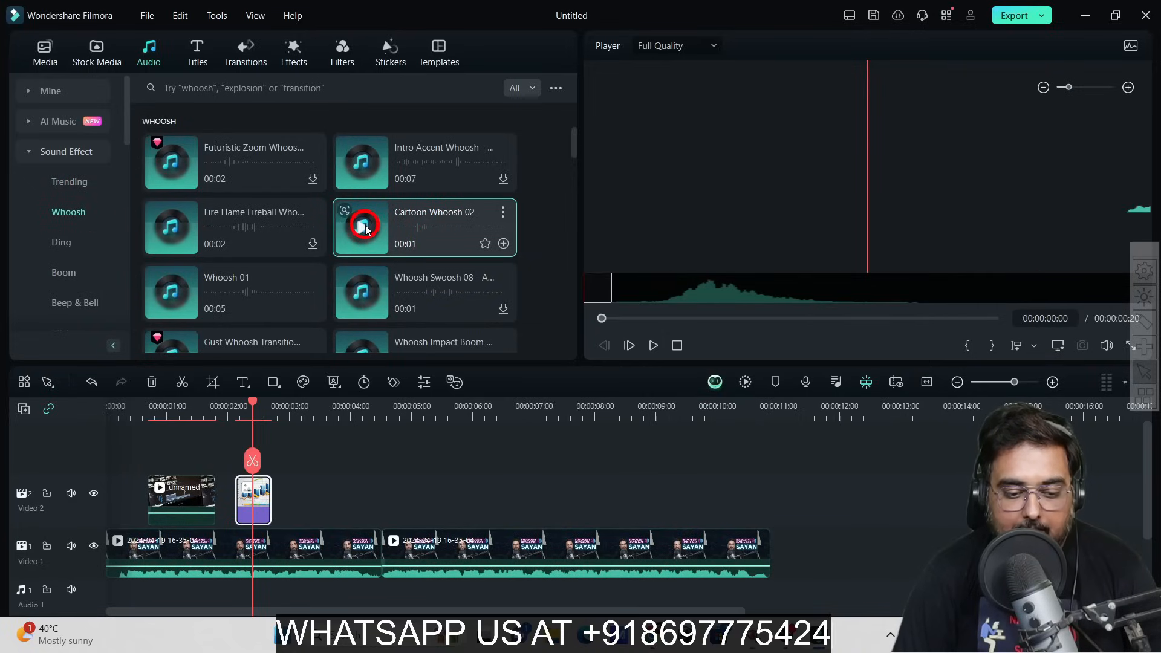
left_click(444, 238)
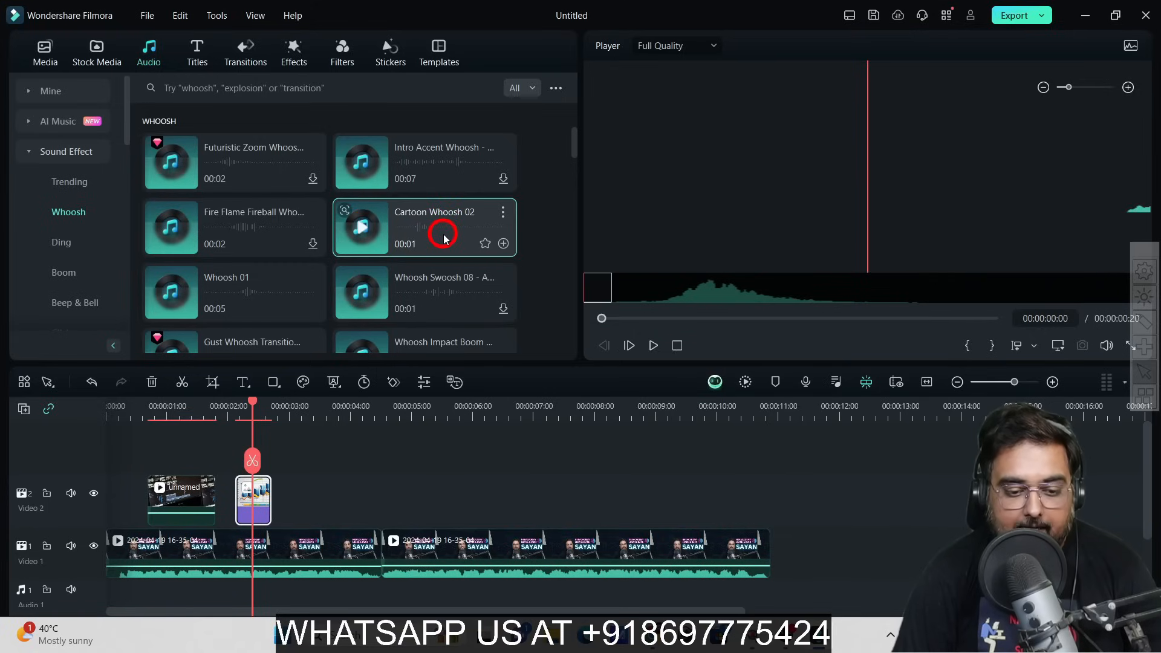
left_click_drag(444, 238, 237, 565)
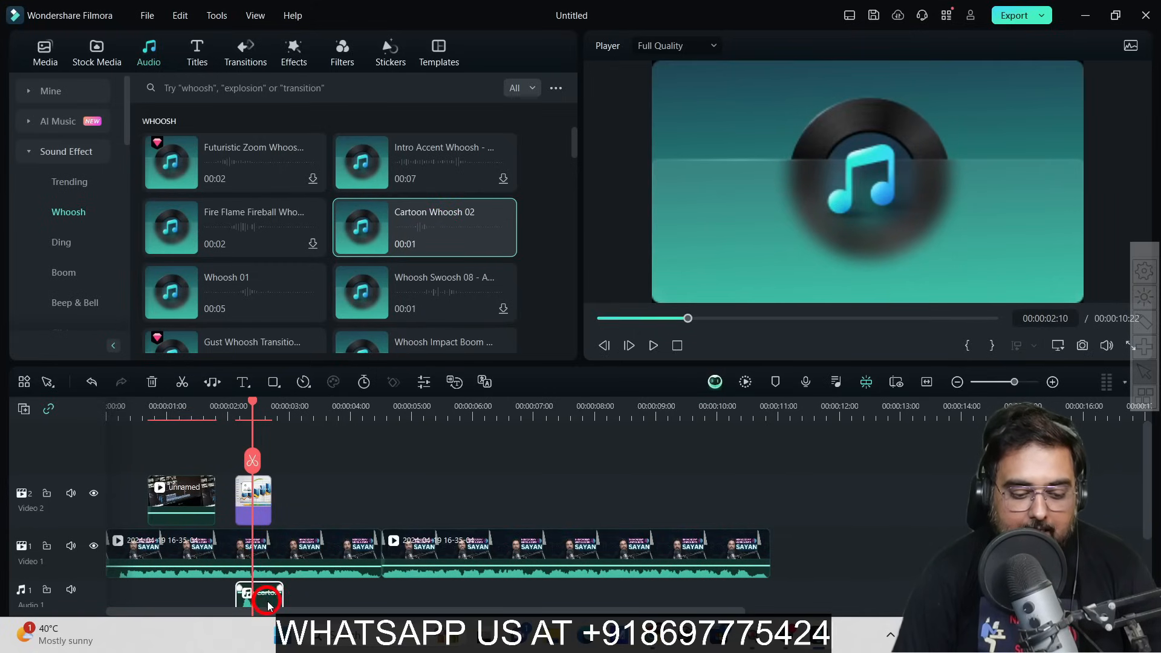
Preview the bar chart overlay together with its whoosh sound from about 00:00:02:00.
left_click(237, 440)
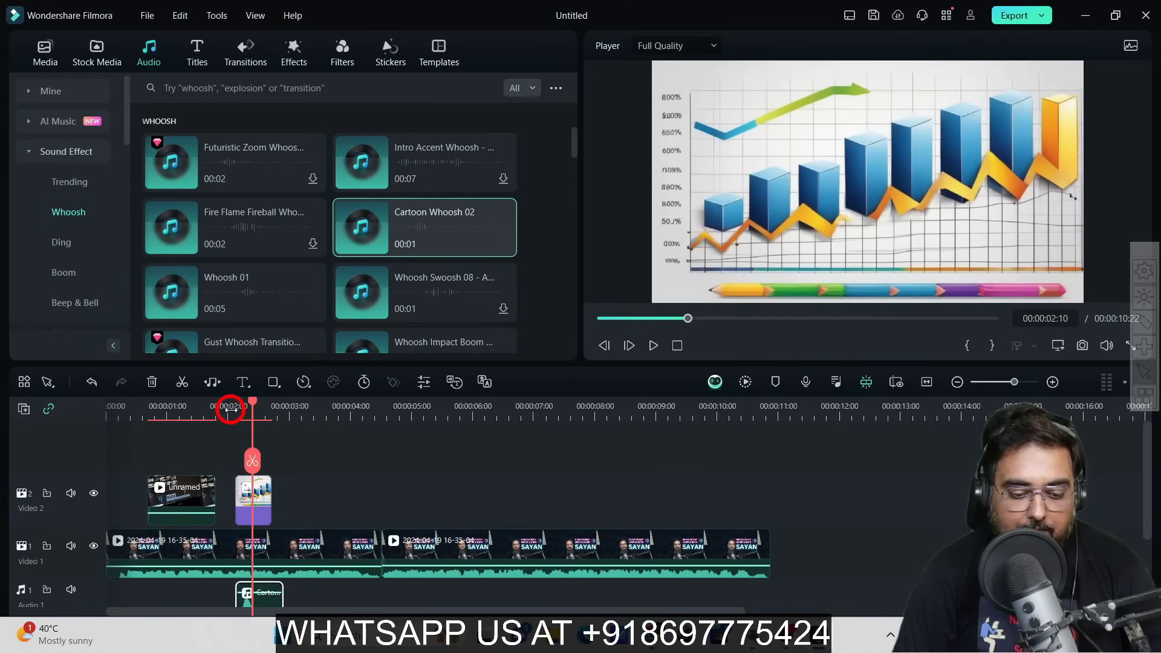
left_click(231, 410)
left_click(654, 345)
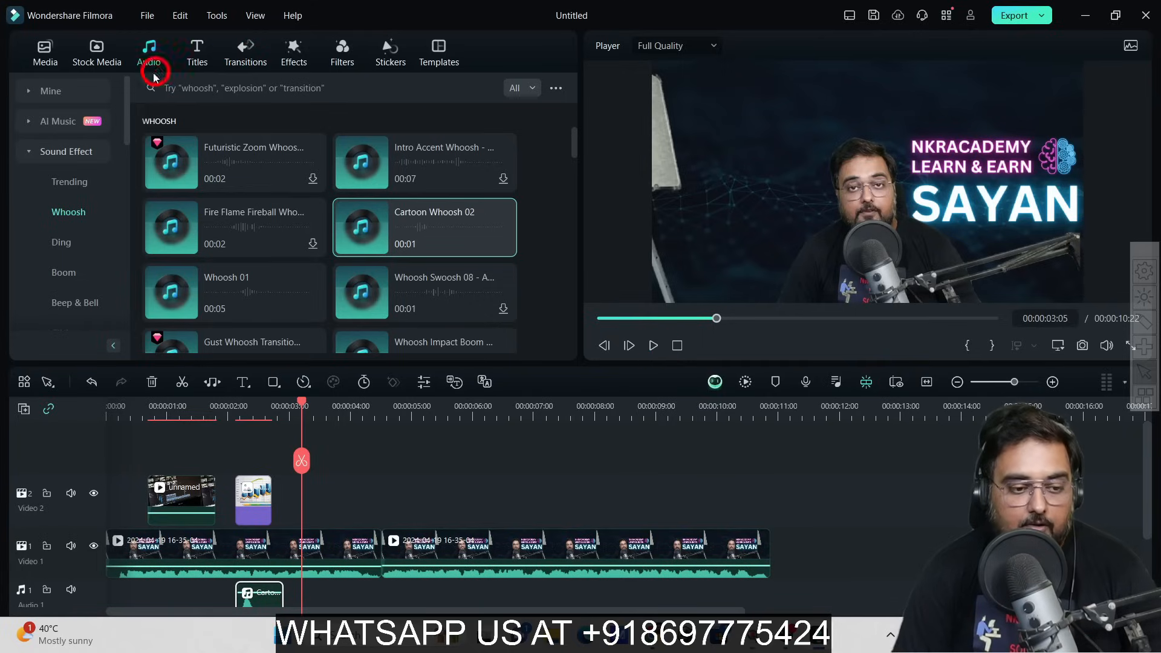
Preview the 4K aerial clip of waves hitting rocks from the Pexels stock videos, stopping at 00:00:09:18.
left_click(101, 52)
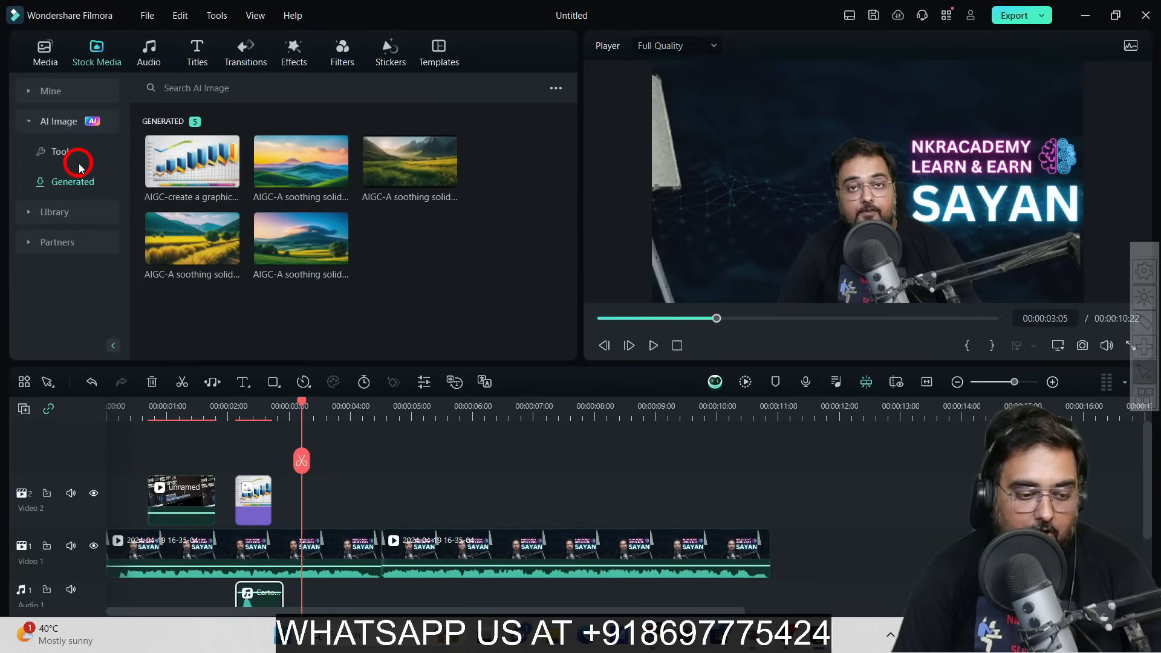
left_click(62, 243)
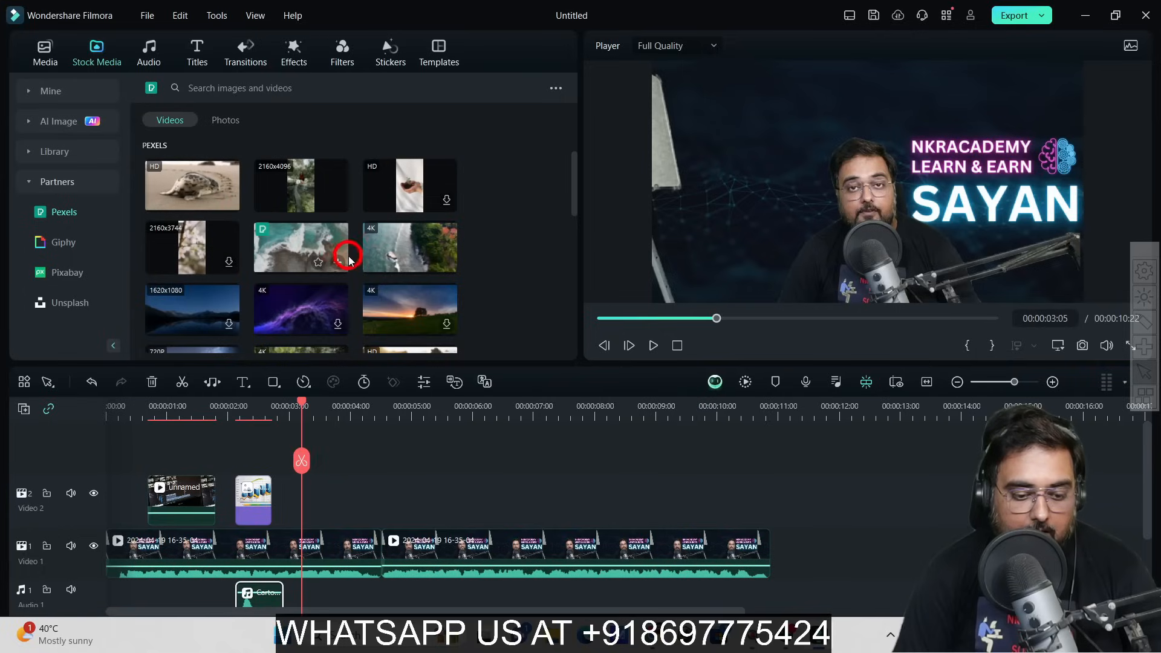
left_click(287, 254)
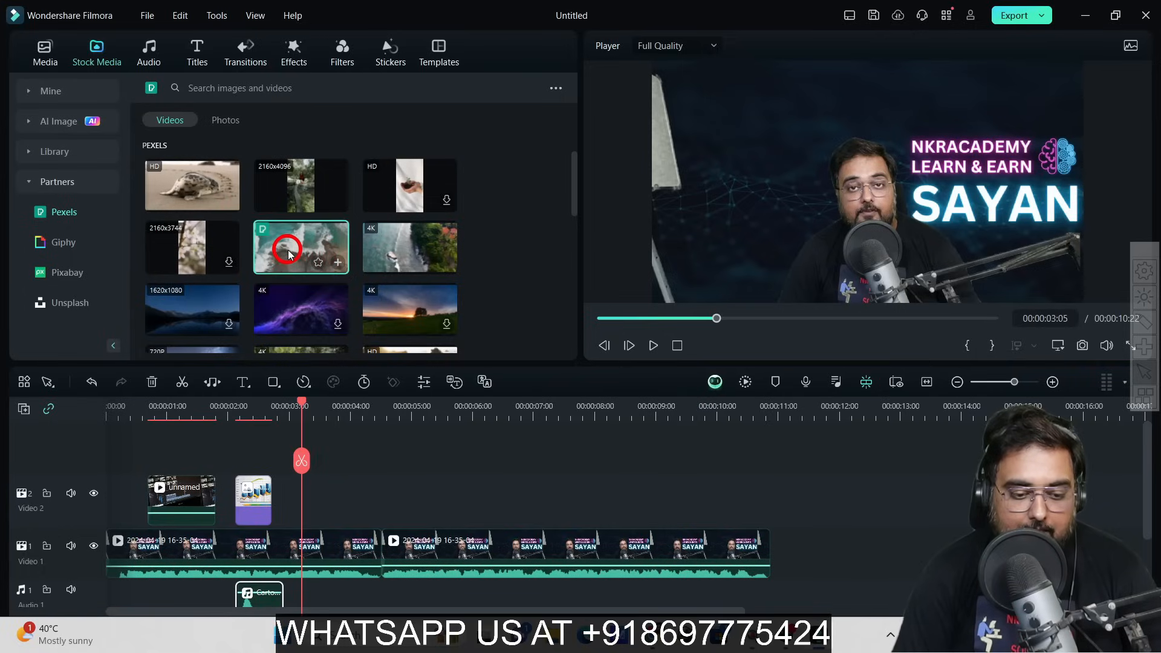
double_click(300, 253)
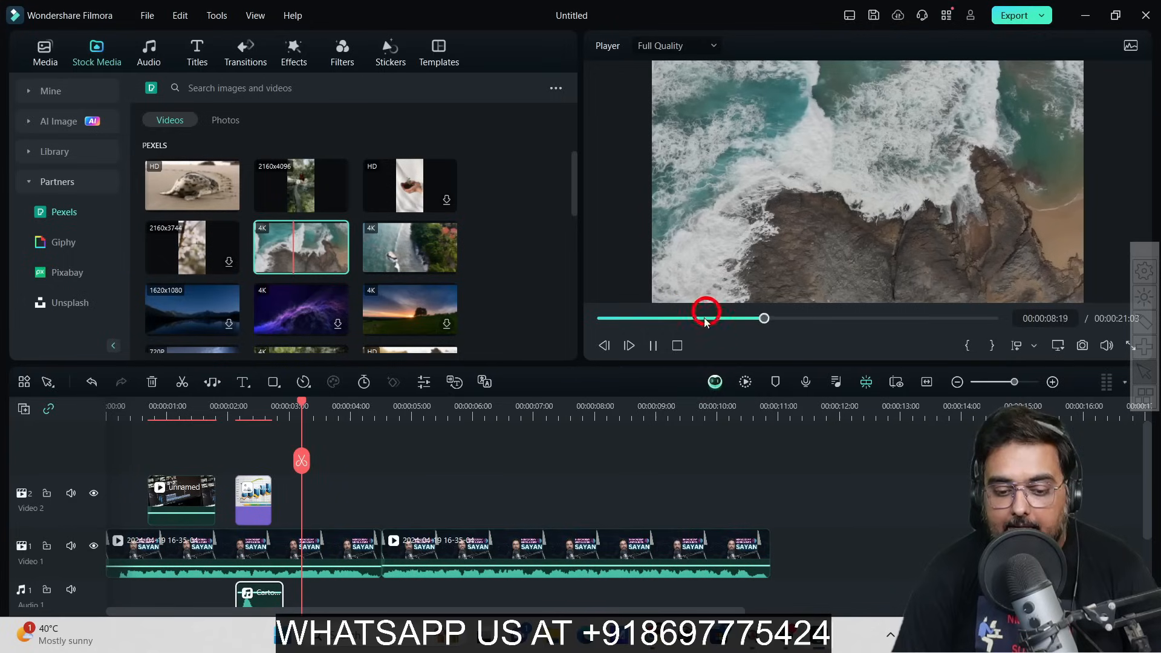
left_click(652, 346)
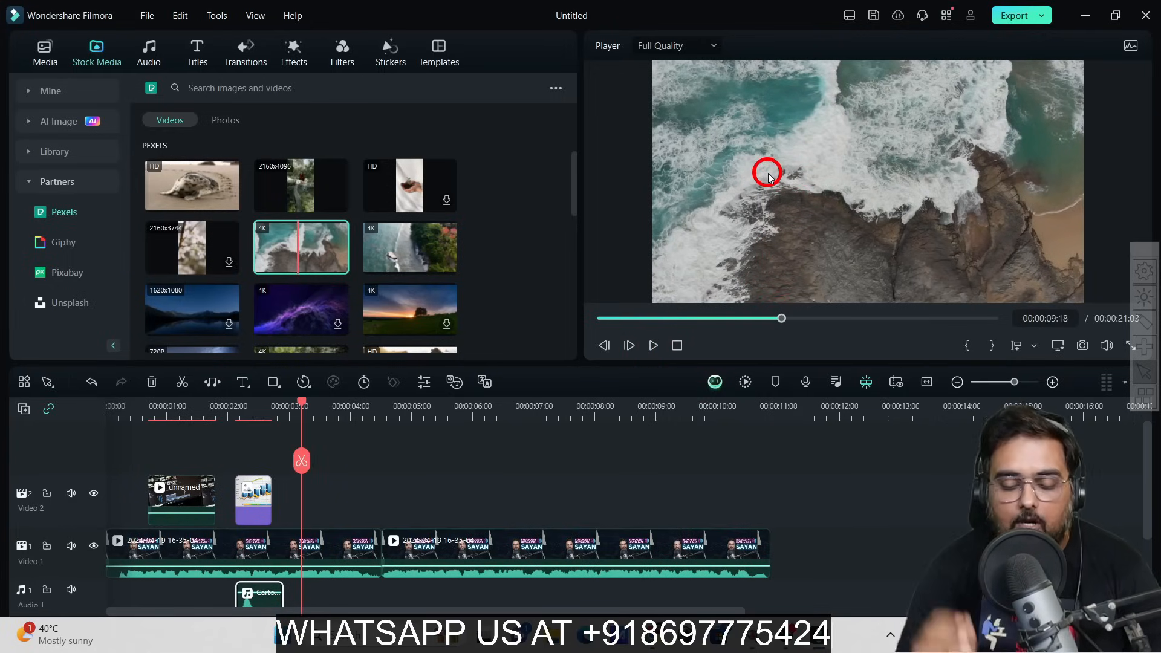
Mark the aerial waves clip from 00:00:09:18 to 00:00:12:14 and place that range on Video 2 at 00:00:03:05.
left_click(967, 345)
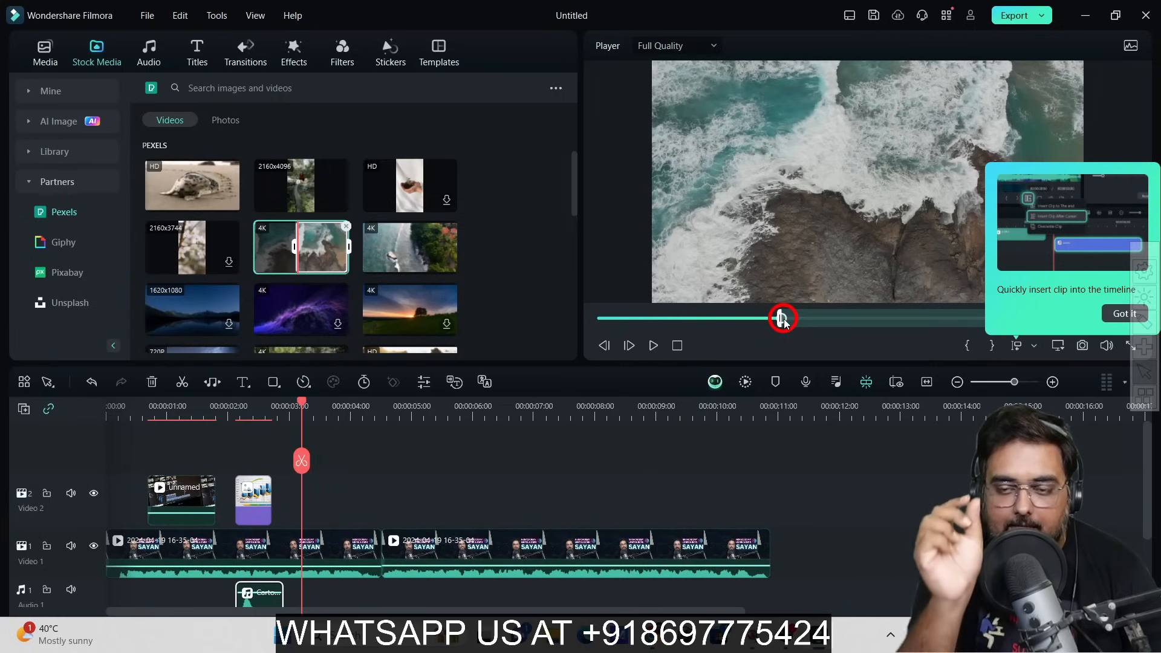
left_click(652, 347)
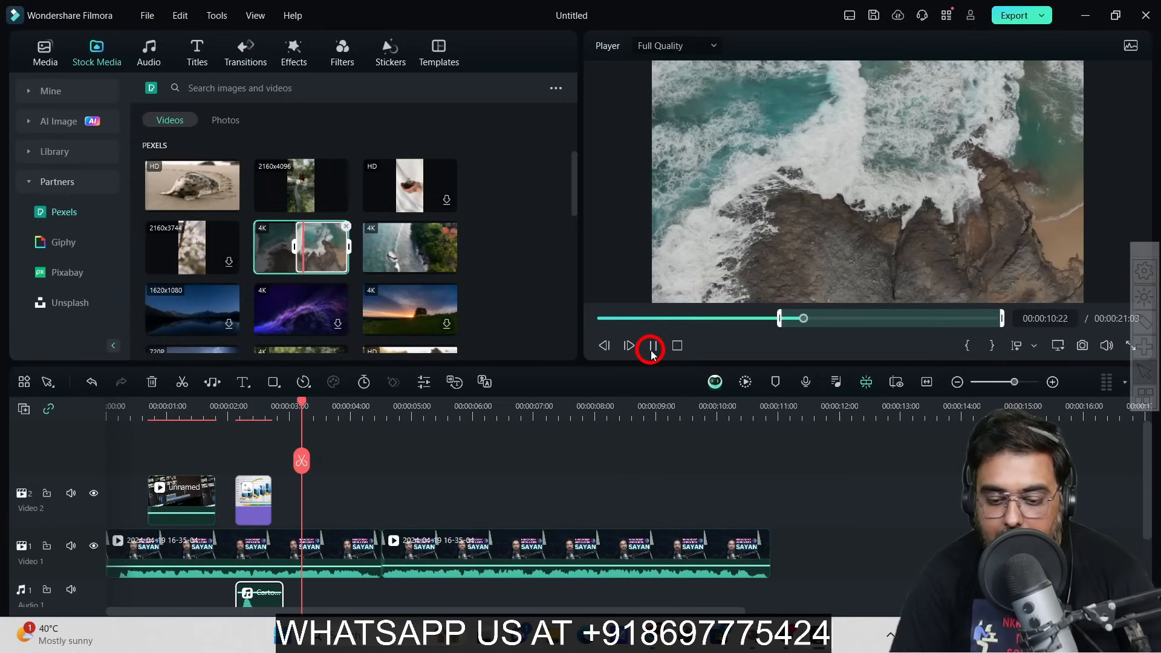
left_click(651, 351)
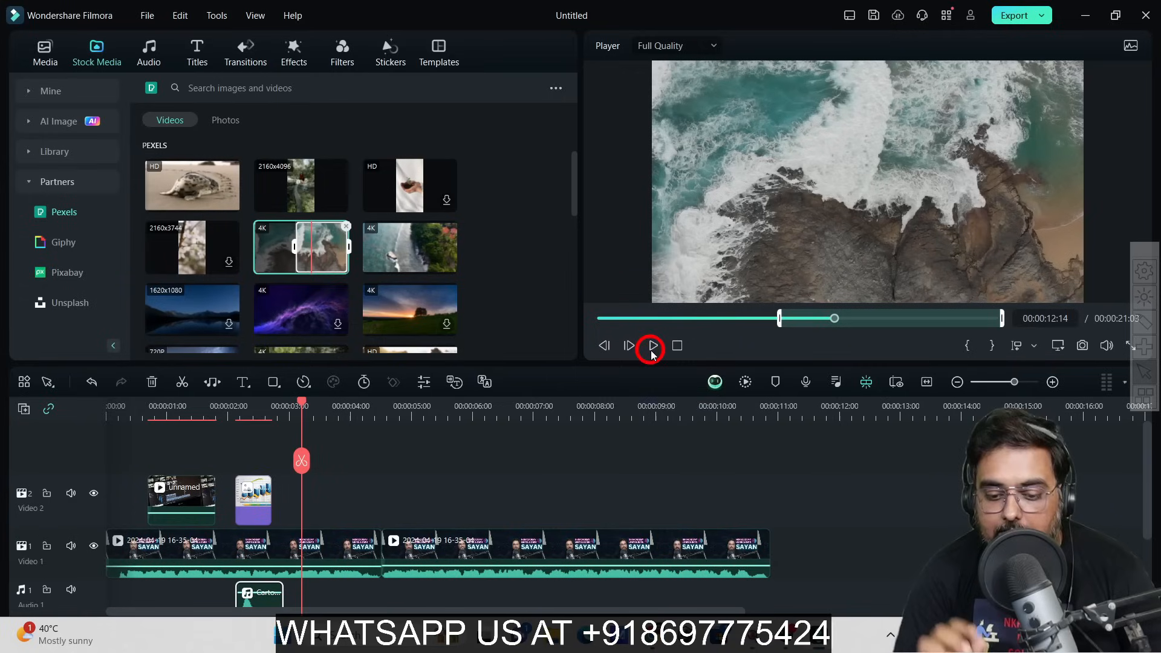
left_click(992, 345)
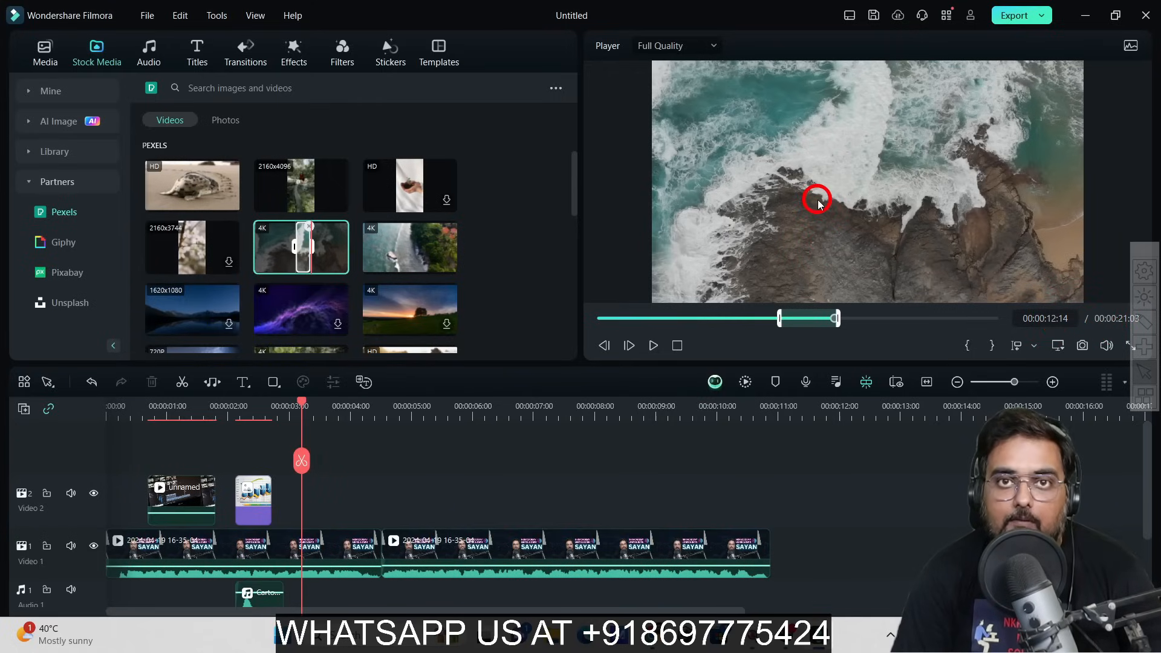
left_click_drag(820, 204, 304, 487)
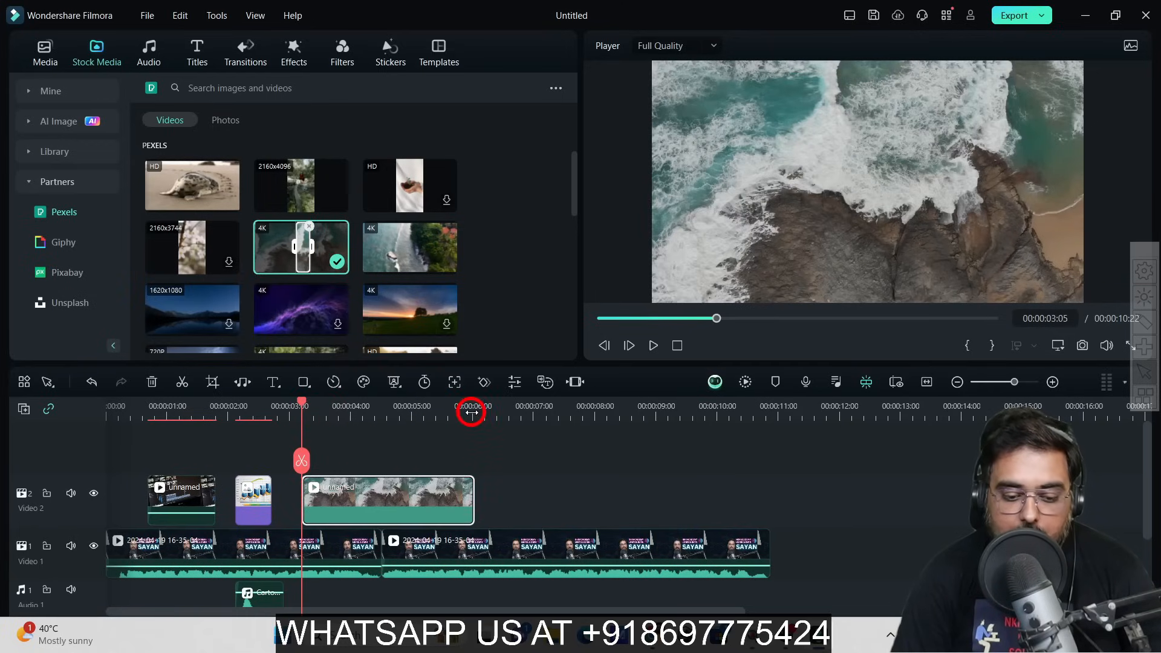
Remove the aerial waves clip from the Video 2 track.
left_click_drag(371, 411, 306, 427)
left_click(345, 540)
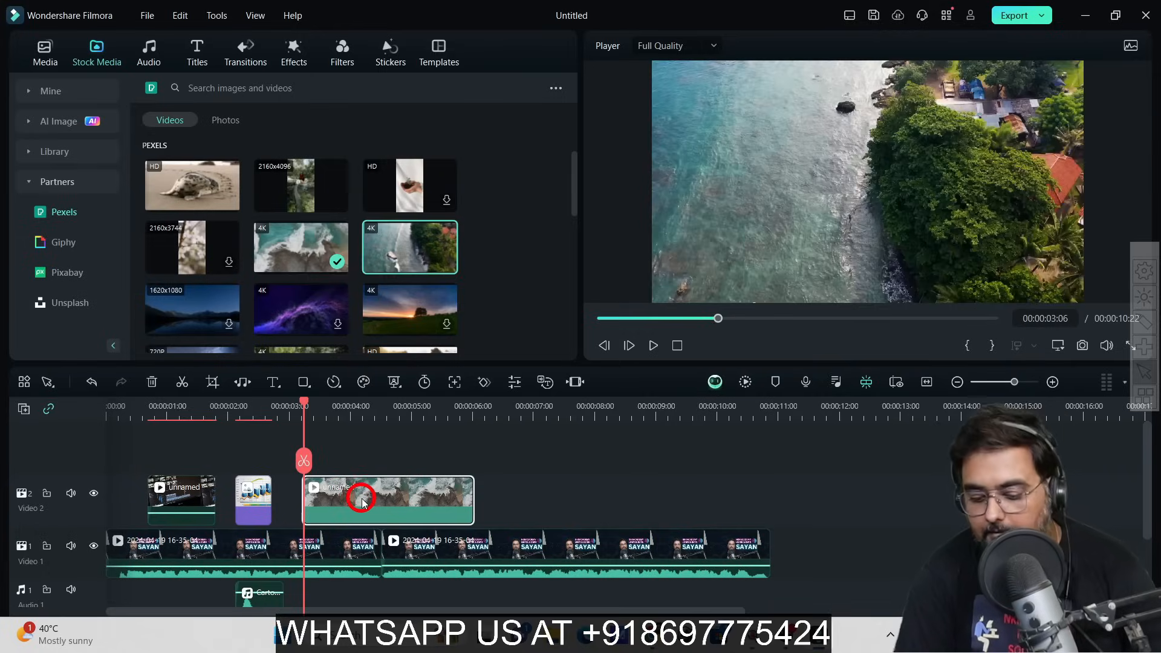
key("Delete")
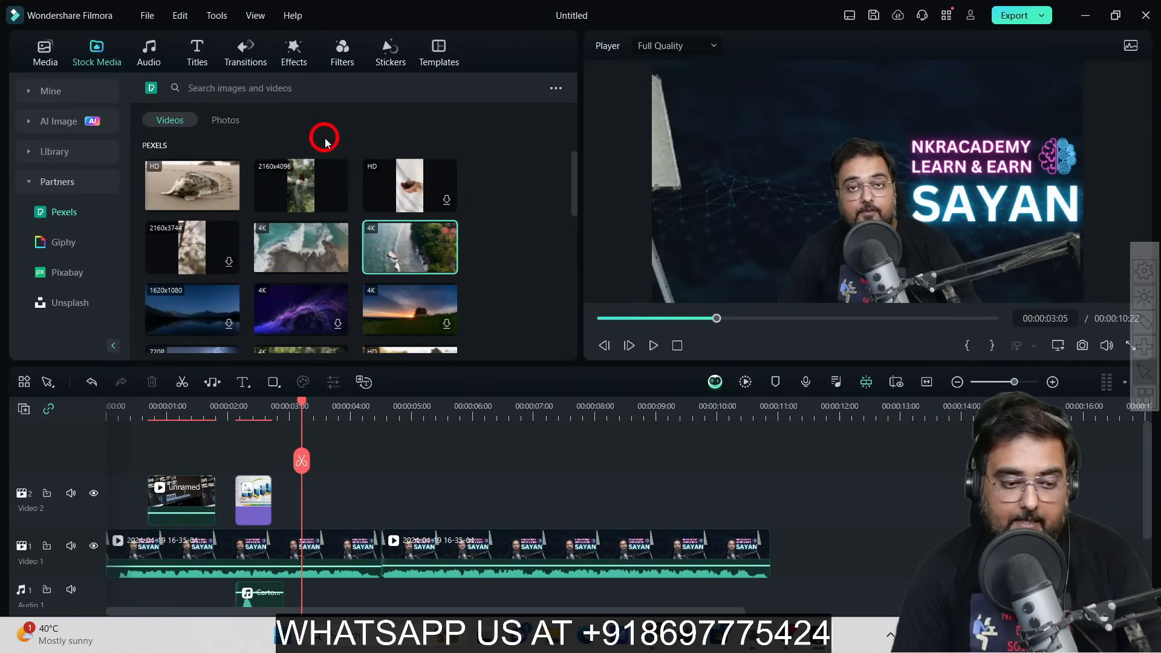
Preview the VIDDYOZE-Hand out clip from Global Media, replaying it from the beginning and pausing at 00:00:04:23.
left_click(47, 49)
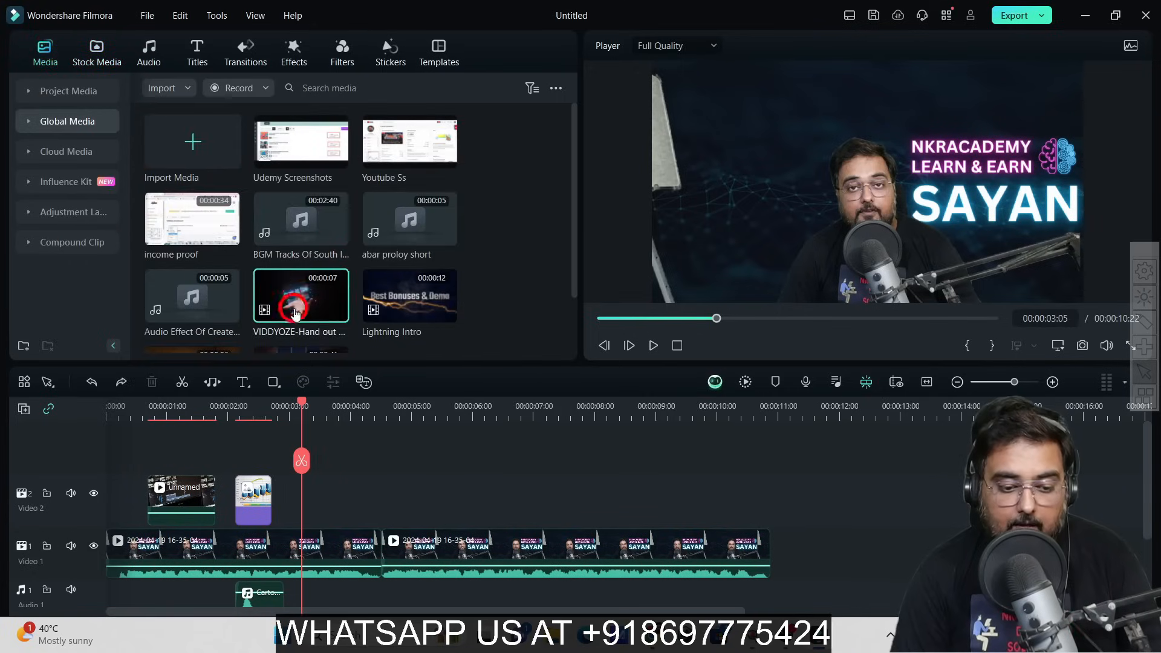
left_click(314, 294)
double_click(300, 289)
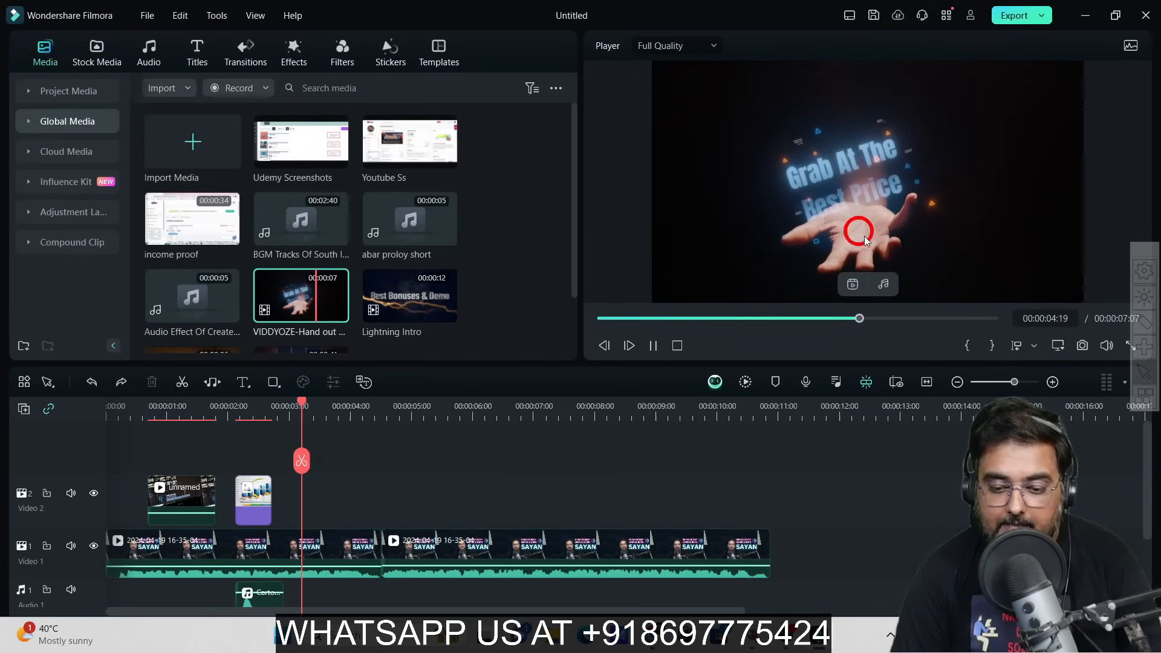
left_click(653, 345)
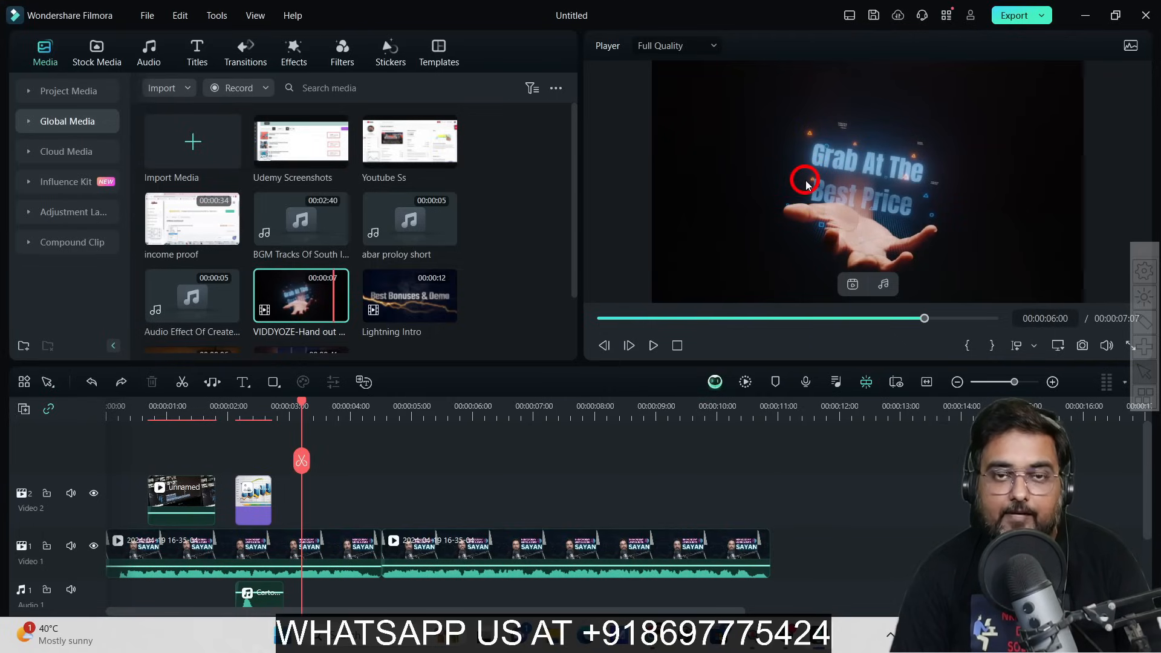
left_click(600, 318)
left_click(653, 345)
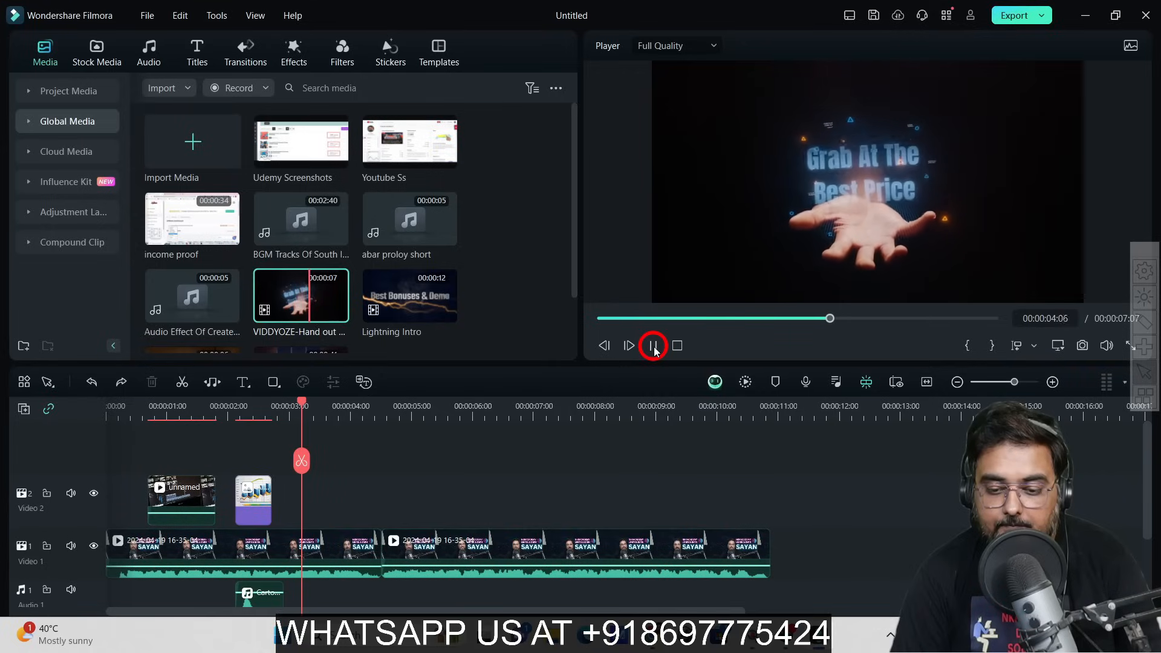
left_click(653, 345)
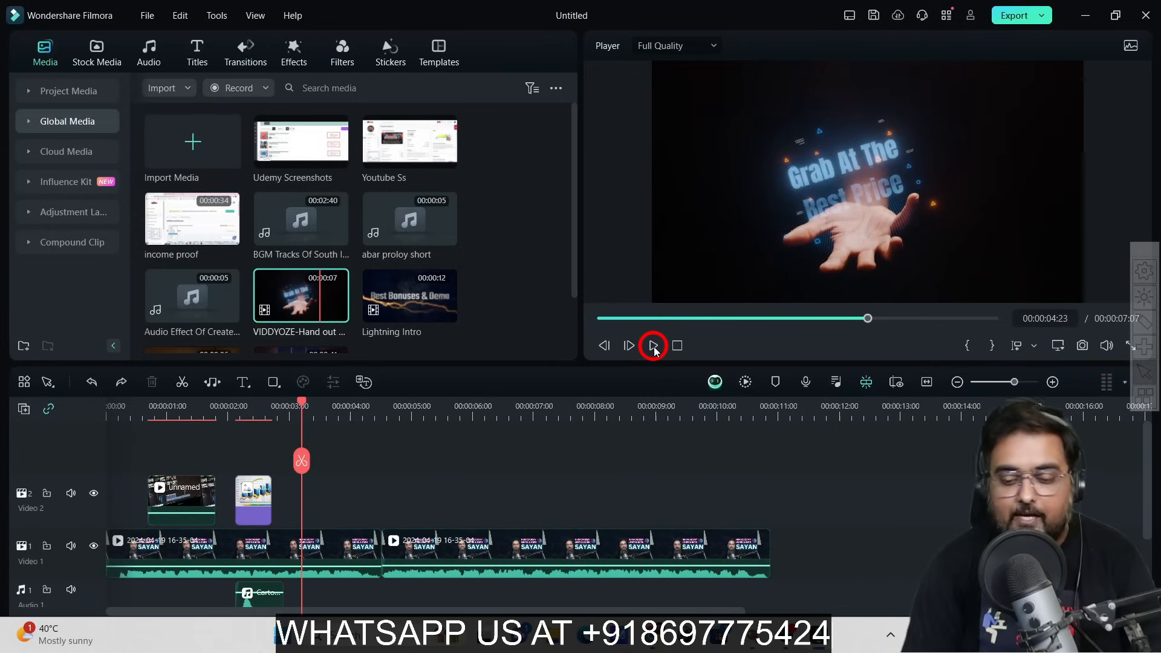
Place only the audio of the VIDDYOZE-Hand out clip on Audio 1 at 00:00:03:05 and preview it to 00:00:05:08.
left_click(991, 345)
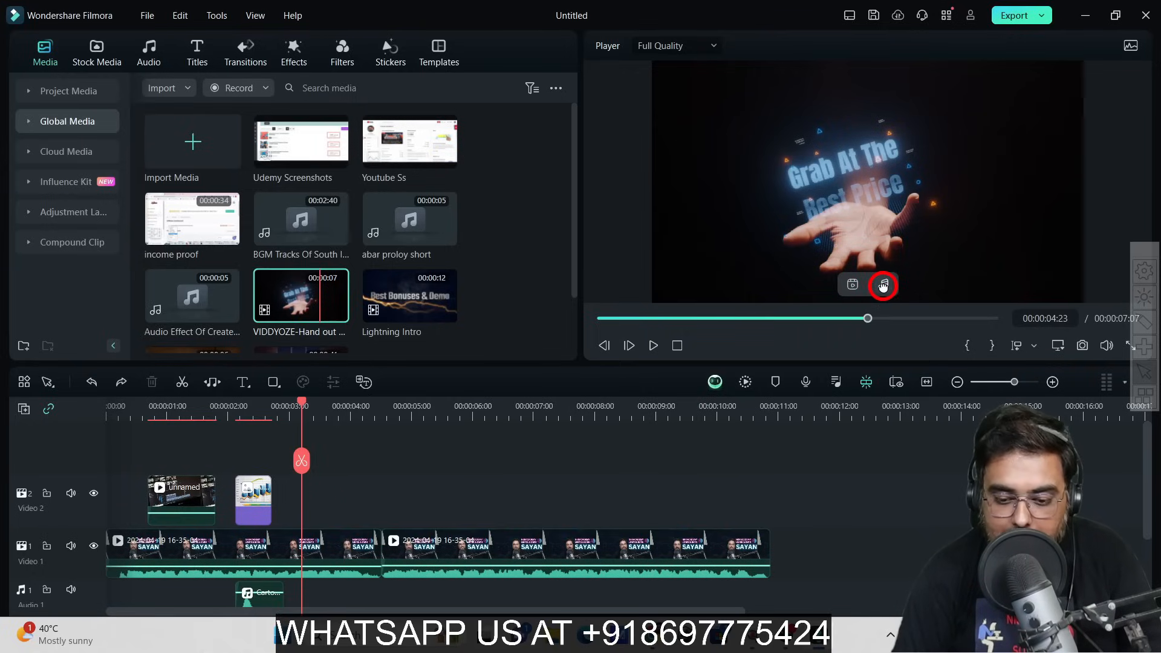
left_click_drag(882, 291, 309, 586)
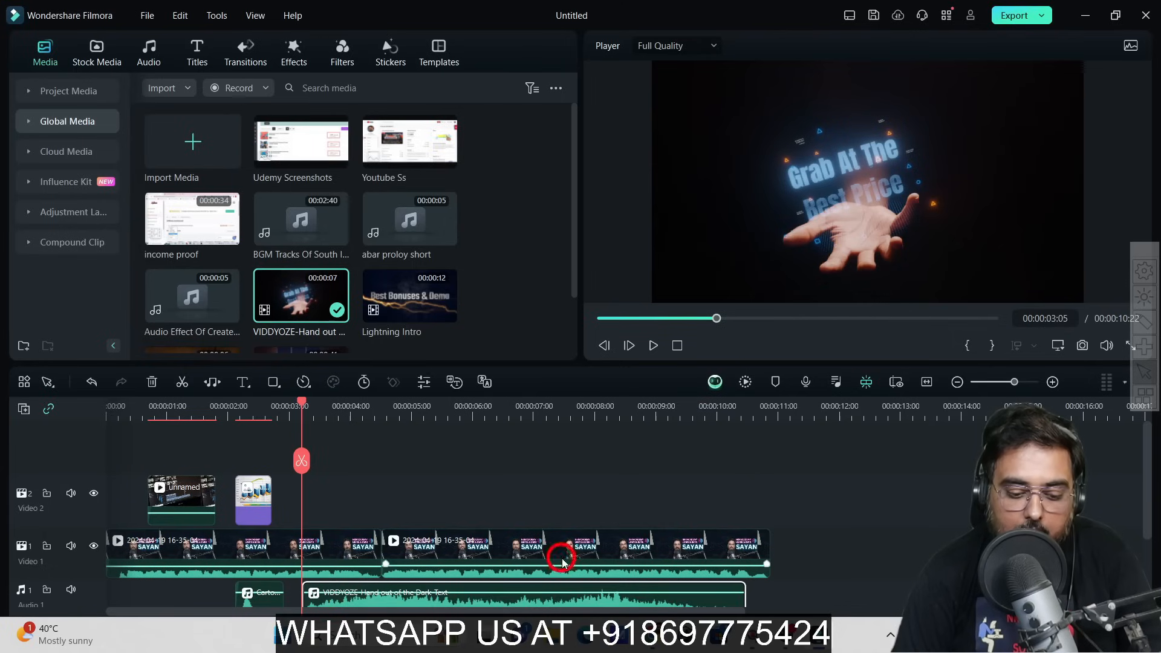
left_click(653, 345)
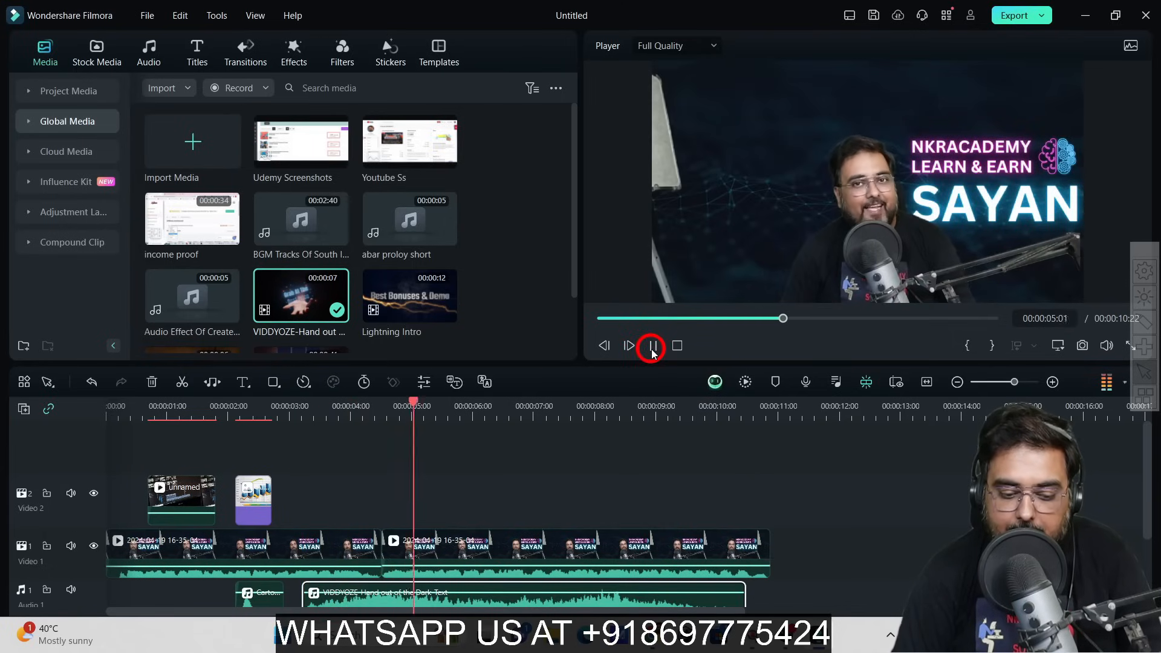
left_click(653, 347)
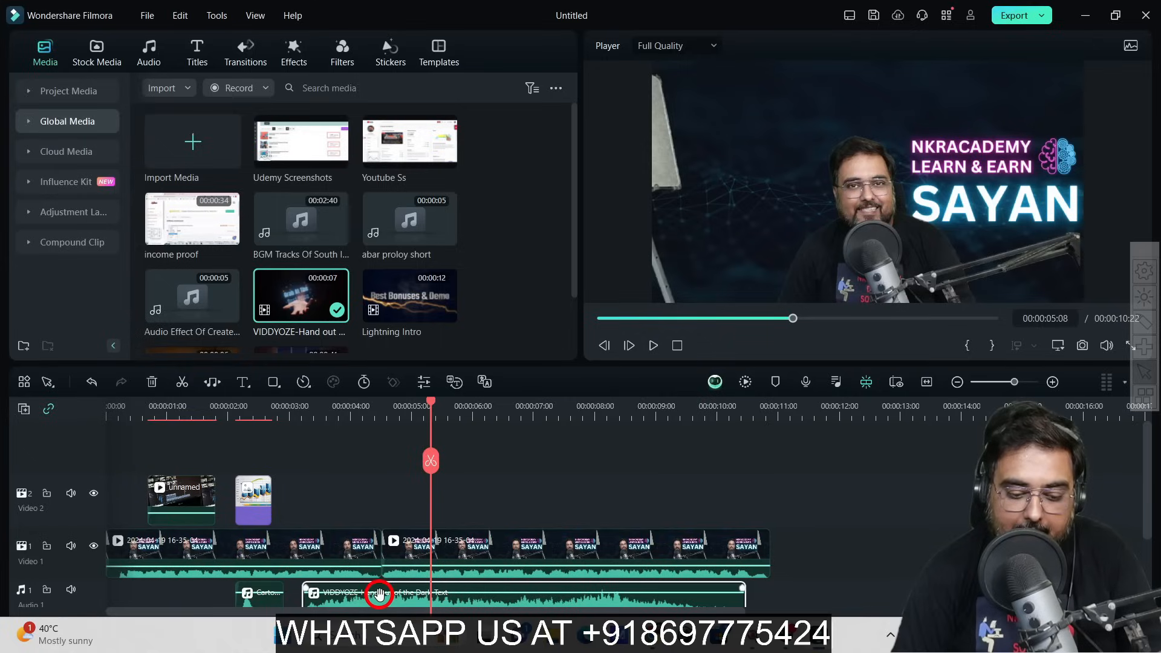
Remove the audio-only VIDDYOZE-Hand out clip from the Audio 1 track.
key("Delete")
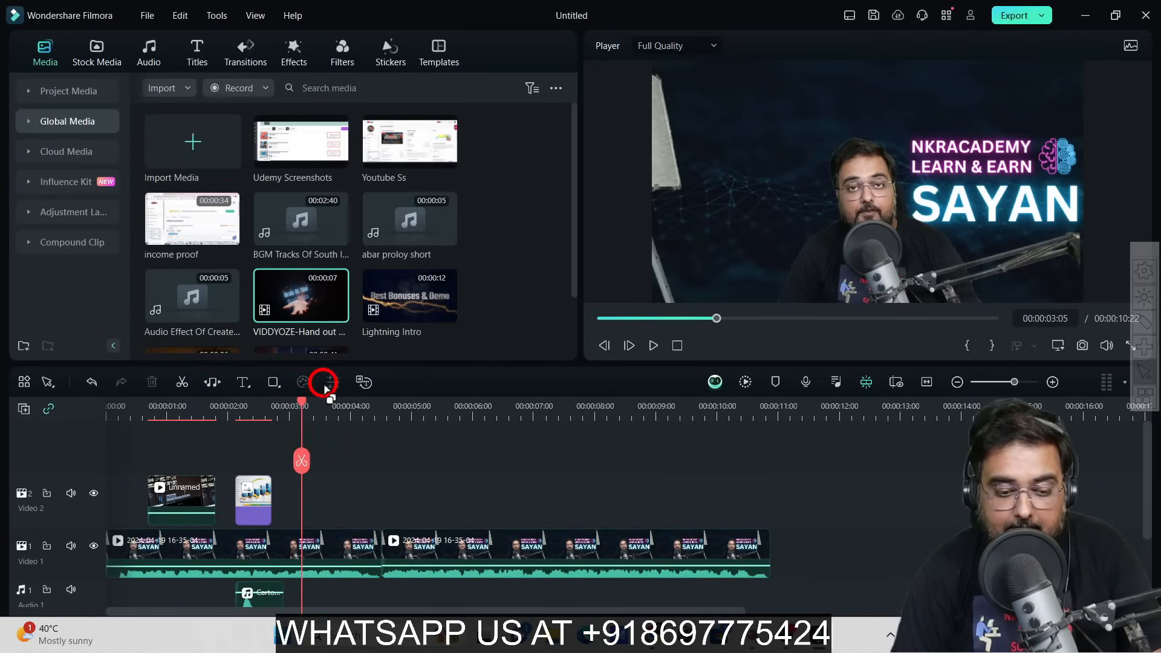
Place only the video of the VIDDYOZE-Hand out clip on Video 2 at 00:00:03:05 and preview it to 00:00:05:01.
double_click(310, 312)
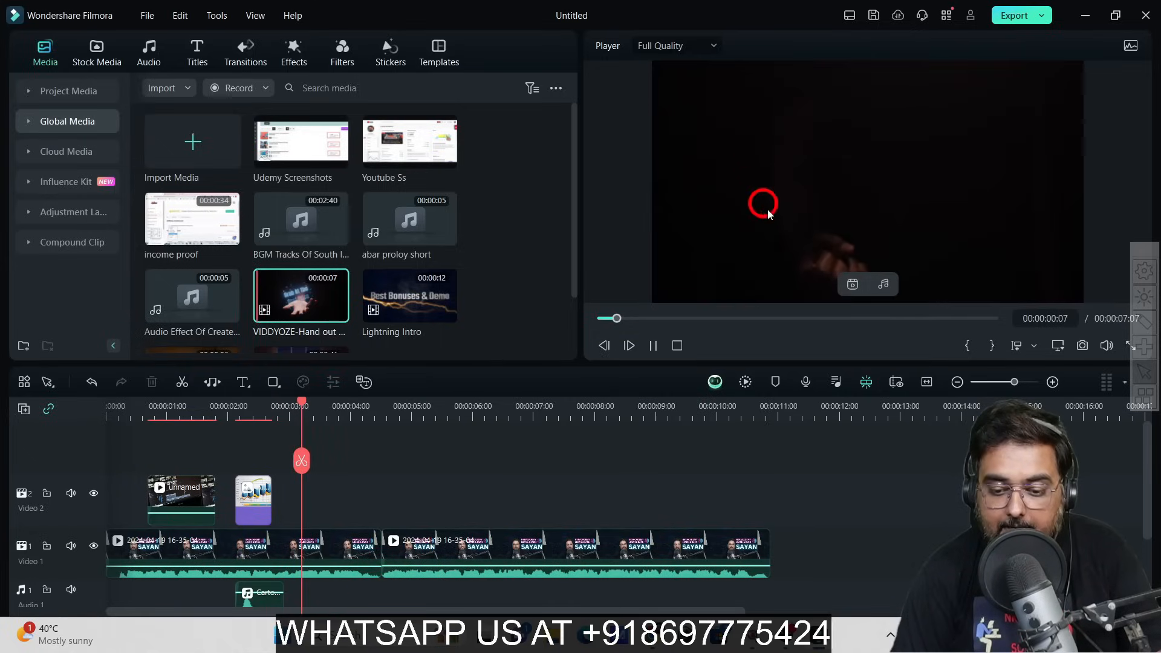
left_click(653, 346)
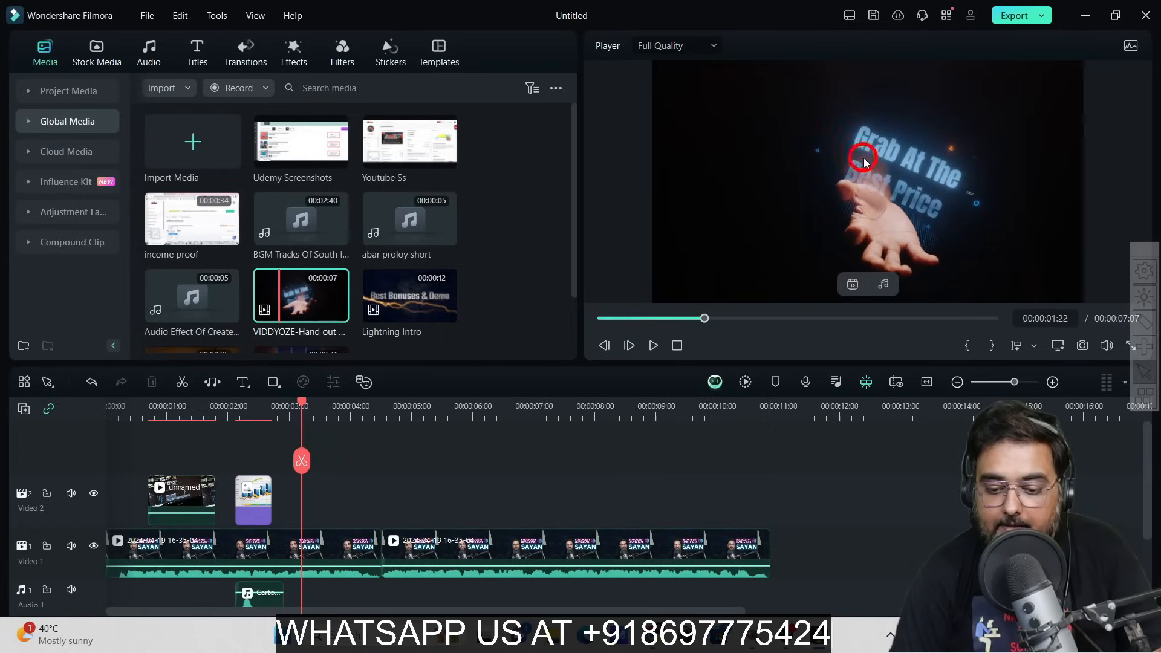
left_click_drag(850, 283, 312, 515)
left_click(643, 349)
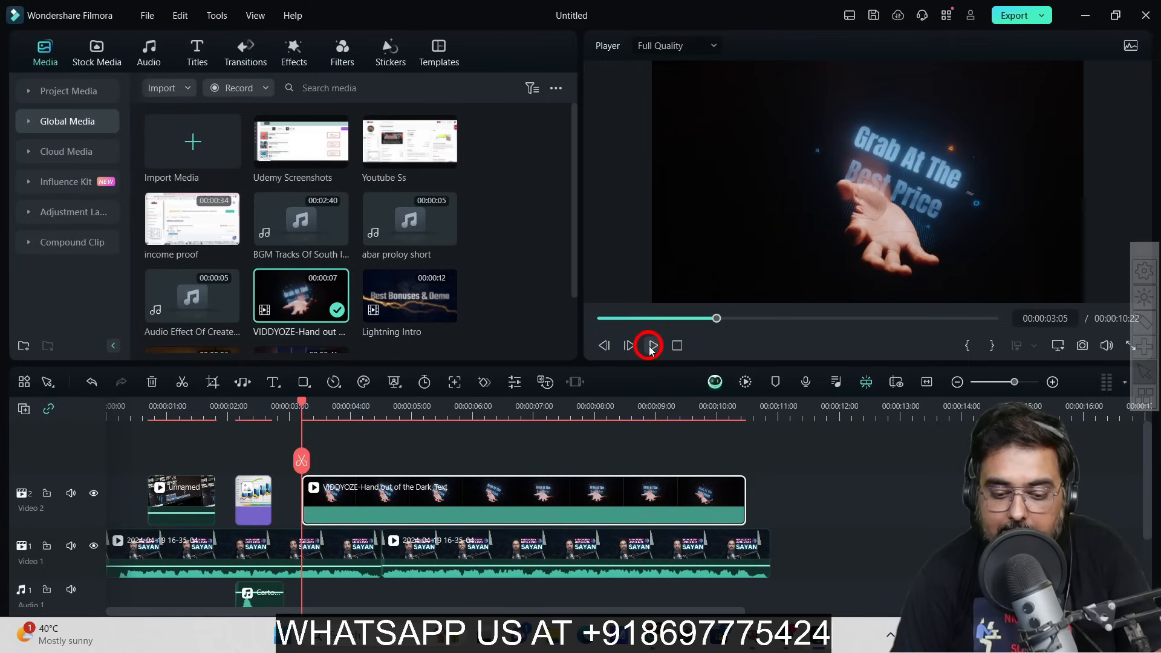
left_click(651, 346)
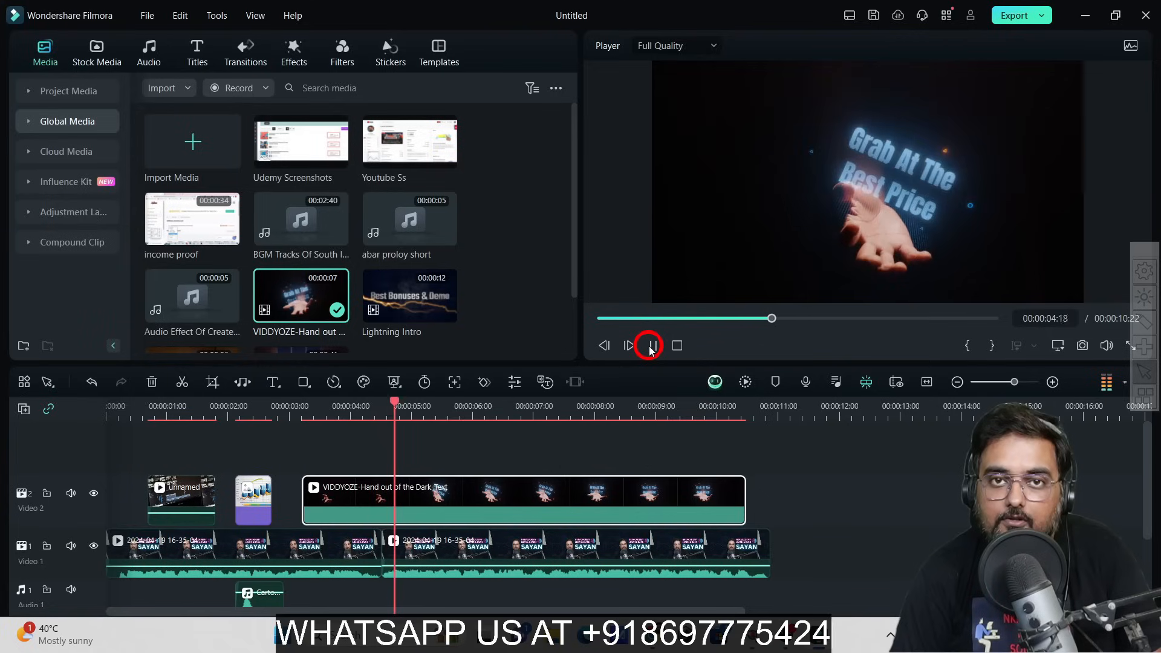
left_click(651, 347)
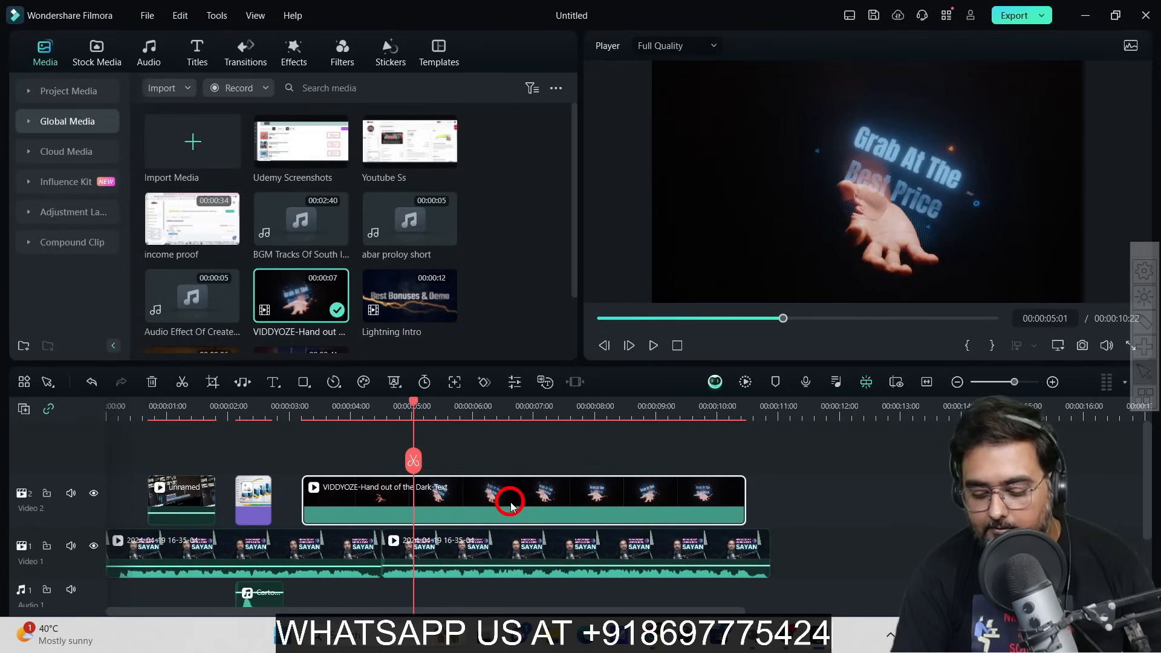
Remove the video-only VIDDYOZE-Hand out clip from the Video 2 track.
key("Delete")
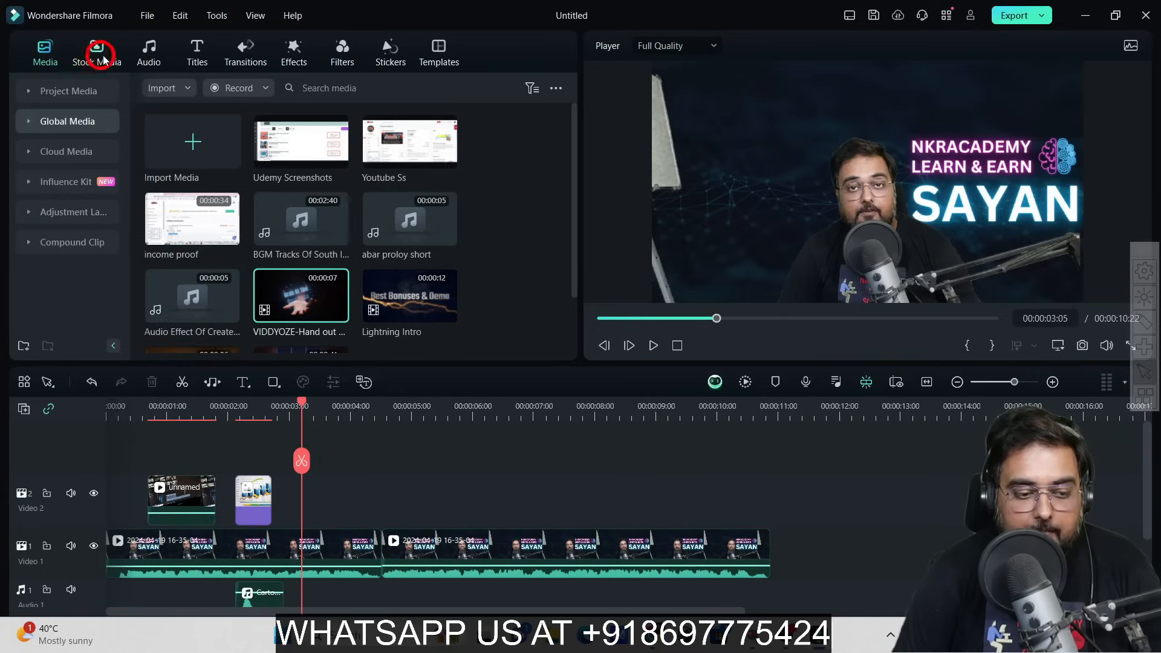
Search the audio library's Music category for "inspiring".
left_click(149, 51)
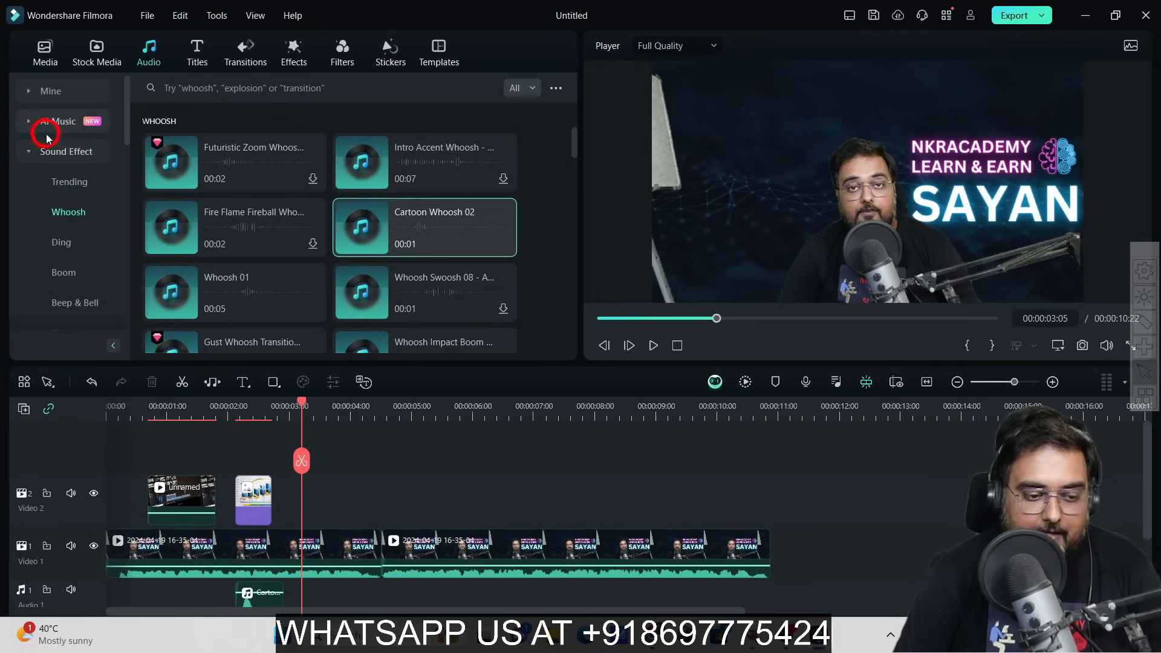
left_click(28, 152)
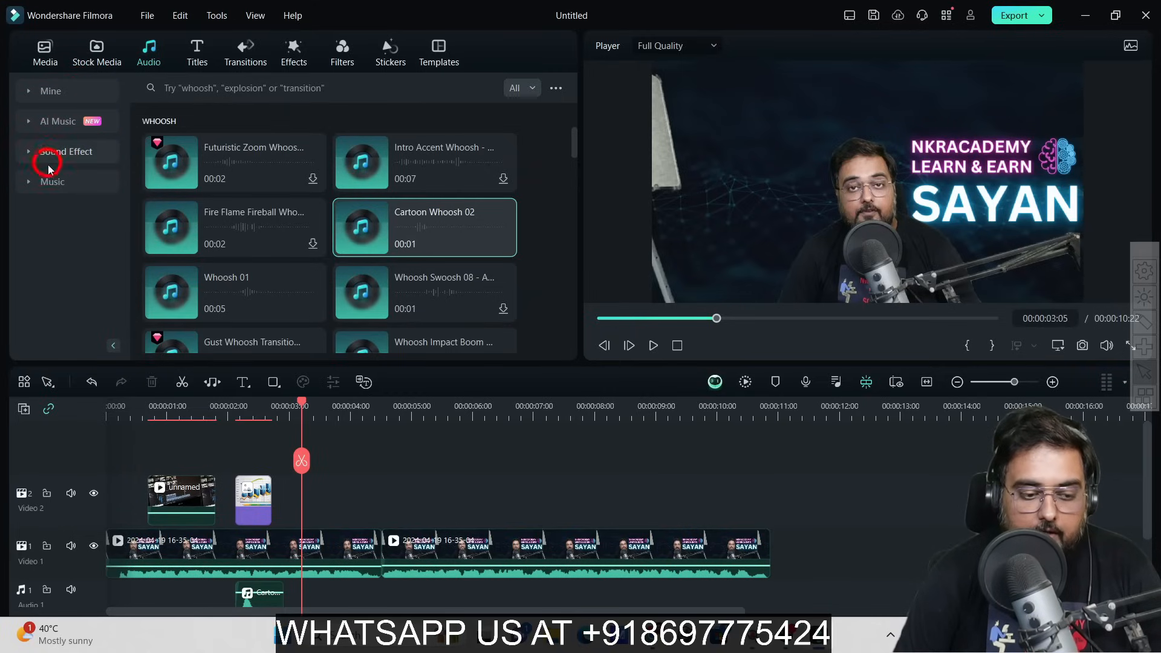
left_click(40, 182)
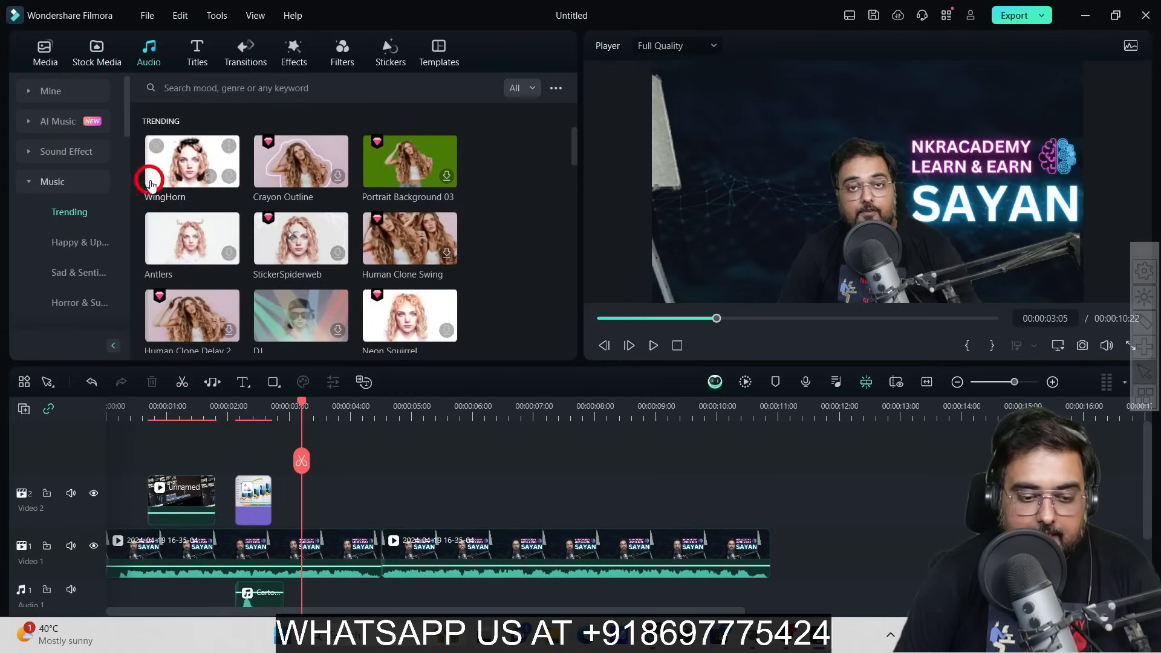
left_click(266, 93)
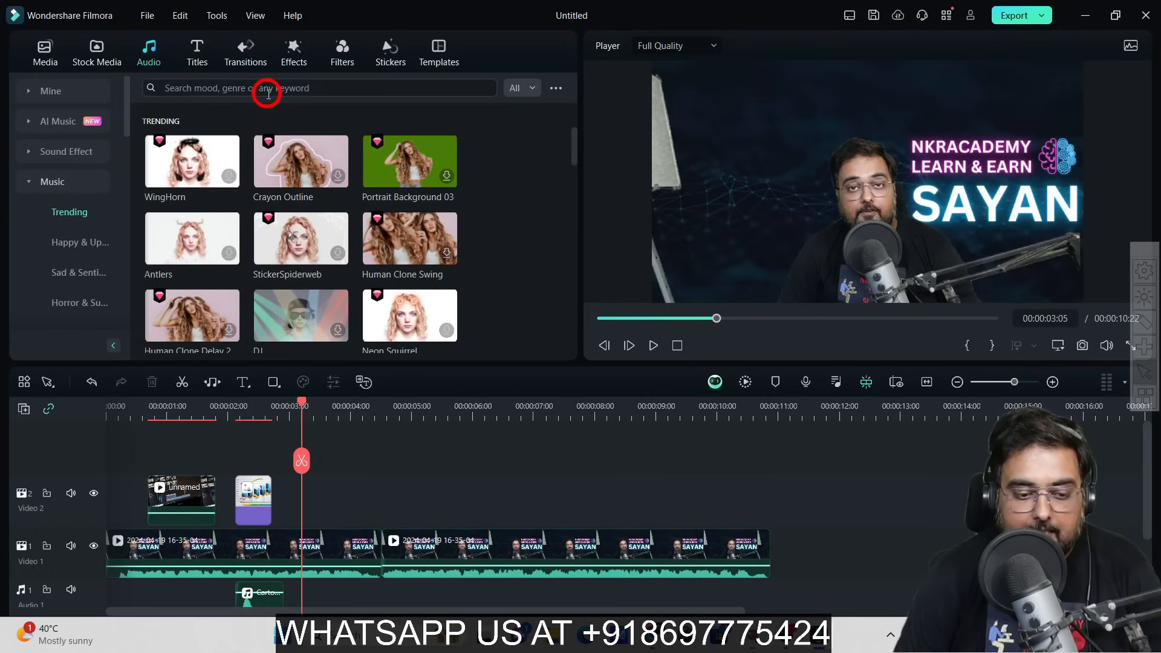
type("inp")
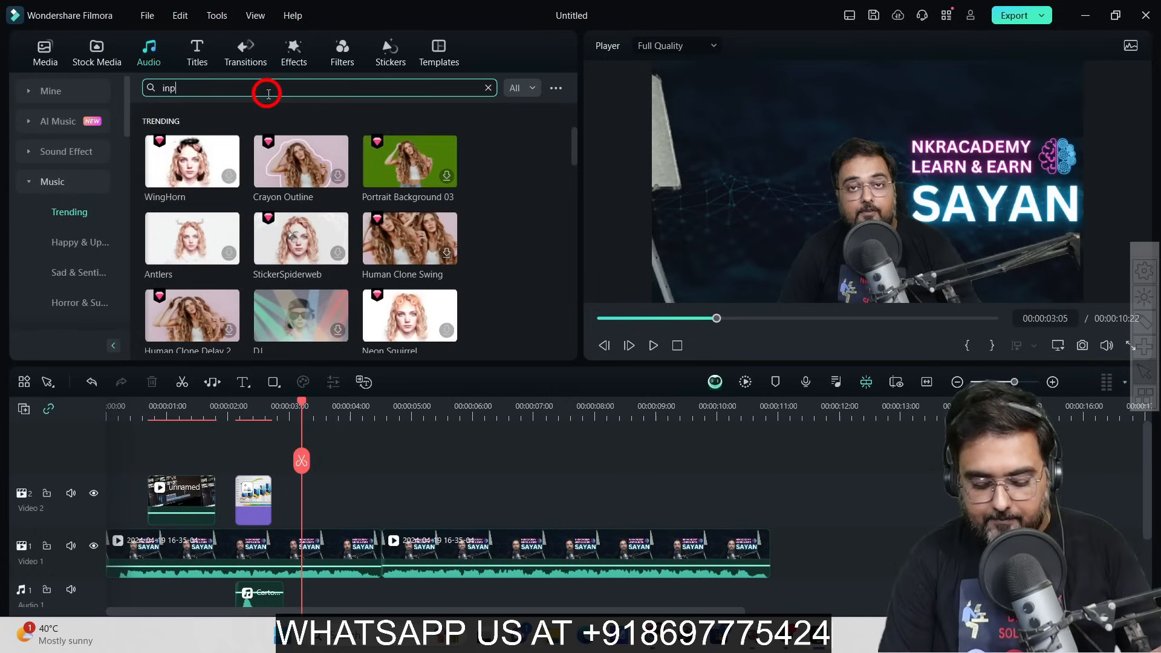
key("BackSpace")
type("spiring")
key("Return")
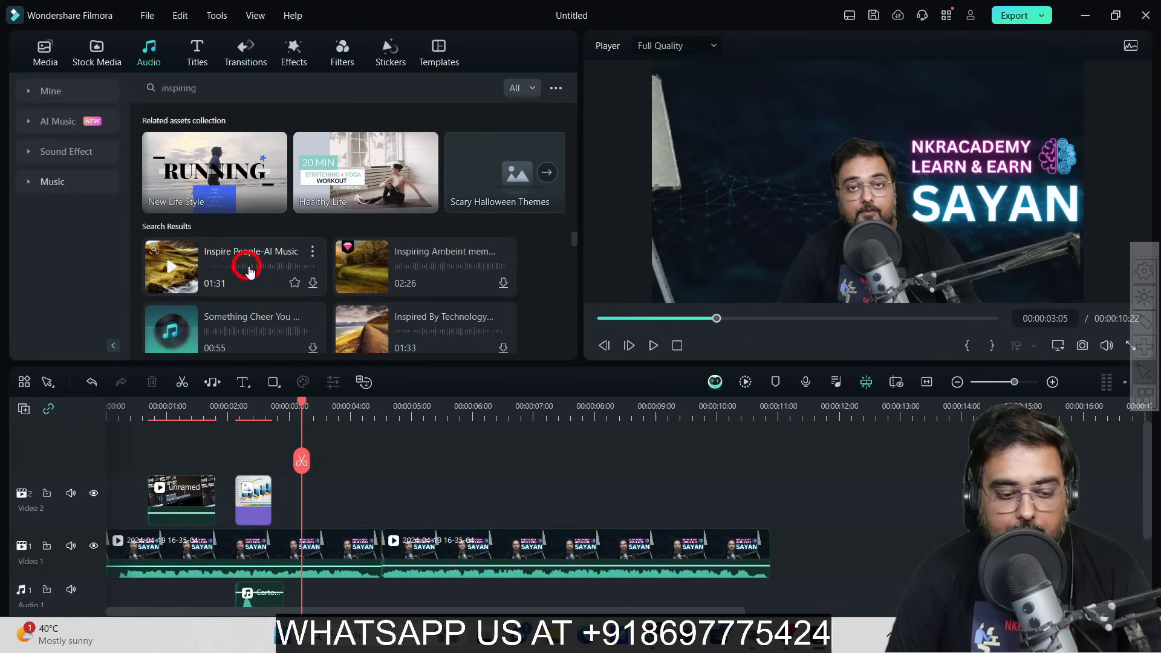
Audition and download the Inspire People-AI Music track, and place it at the start of the timeline on Audio 2.
left_click(171, 272)
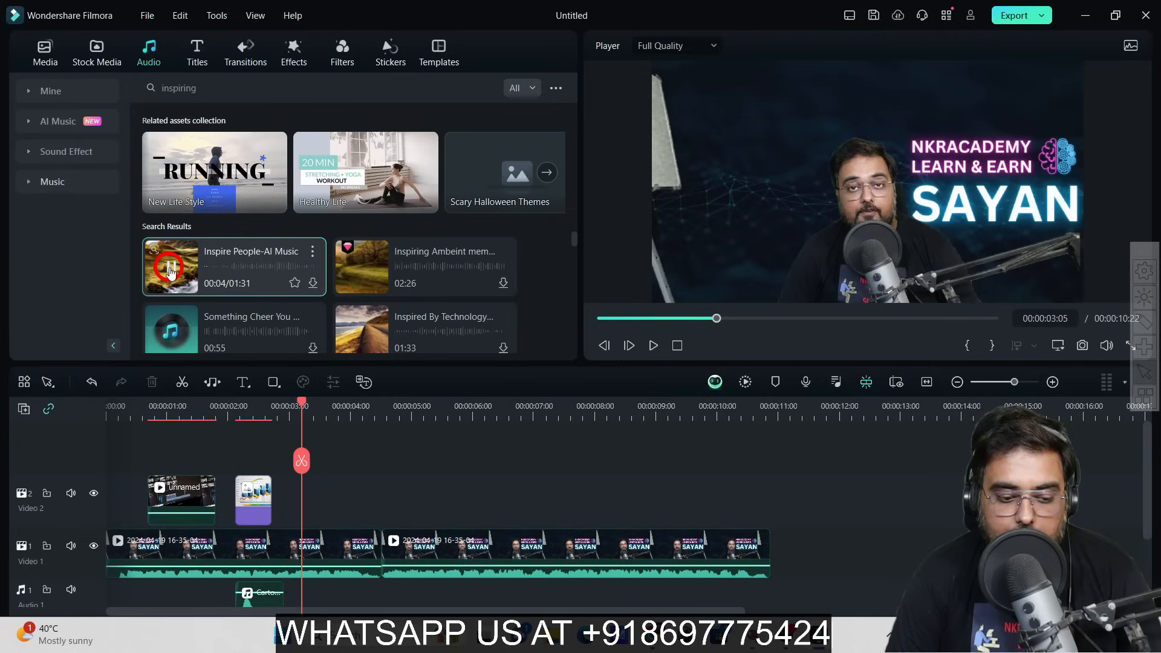
left_click(314, 282)
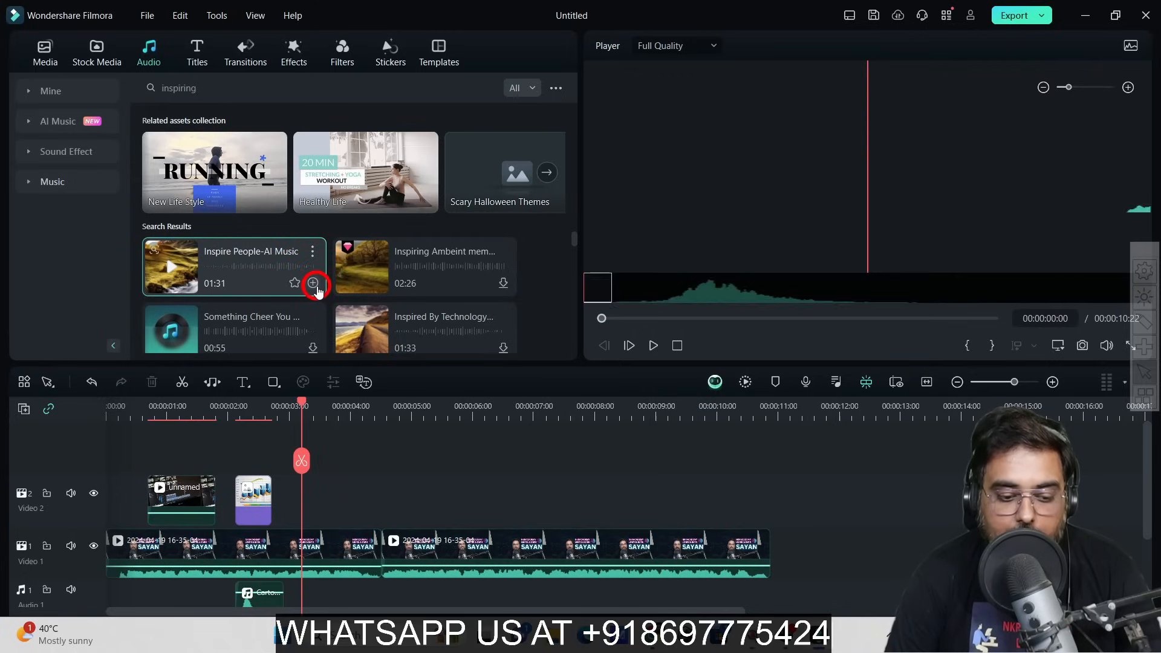
left_click_drag(207, 272, 104, 593)
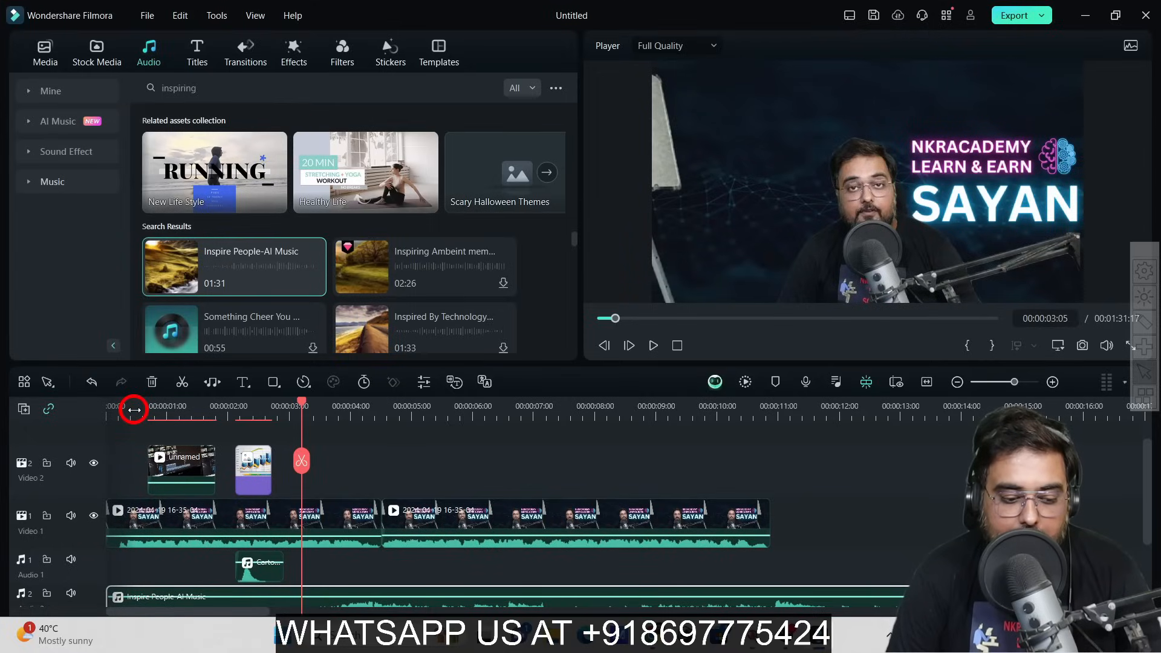
Play the timeline with the background music from 00:00:03:05, pausing at 00:00:04:24.
left_click_drag(134, 409, 96, 410)
left_click(652, 348)
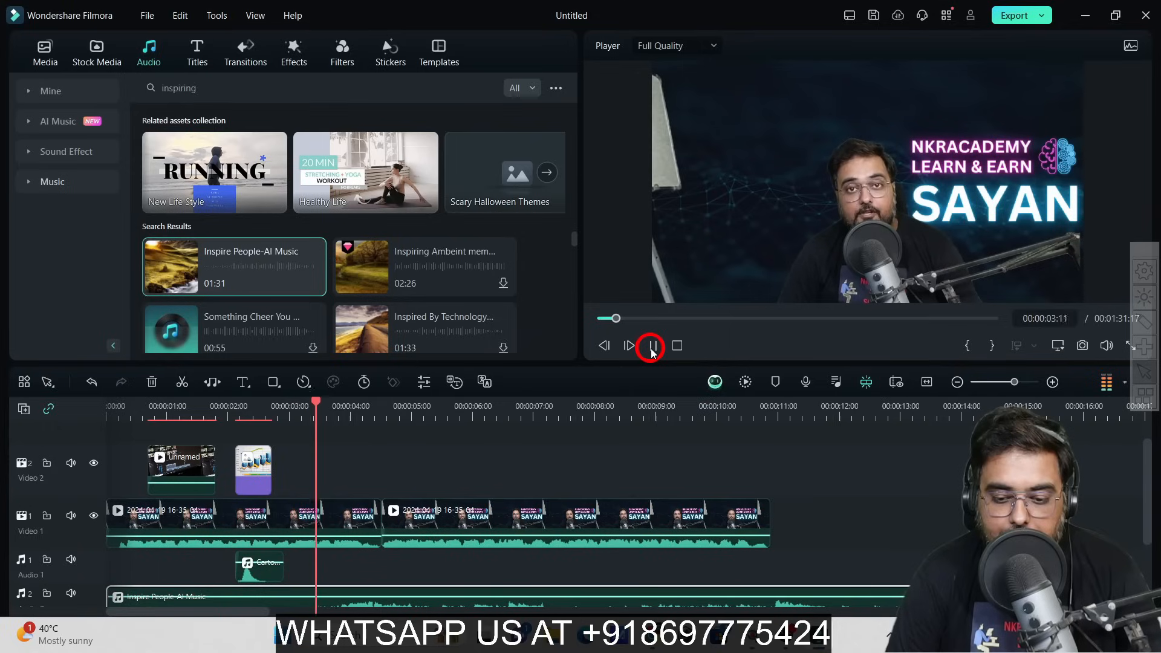
left_click(652, 348)
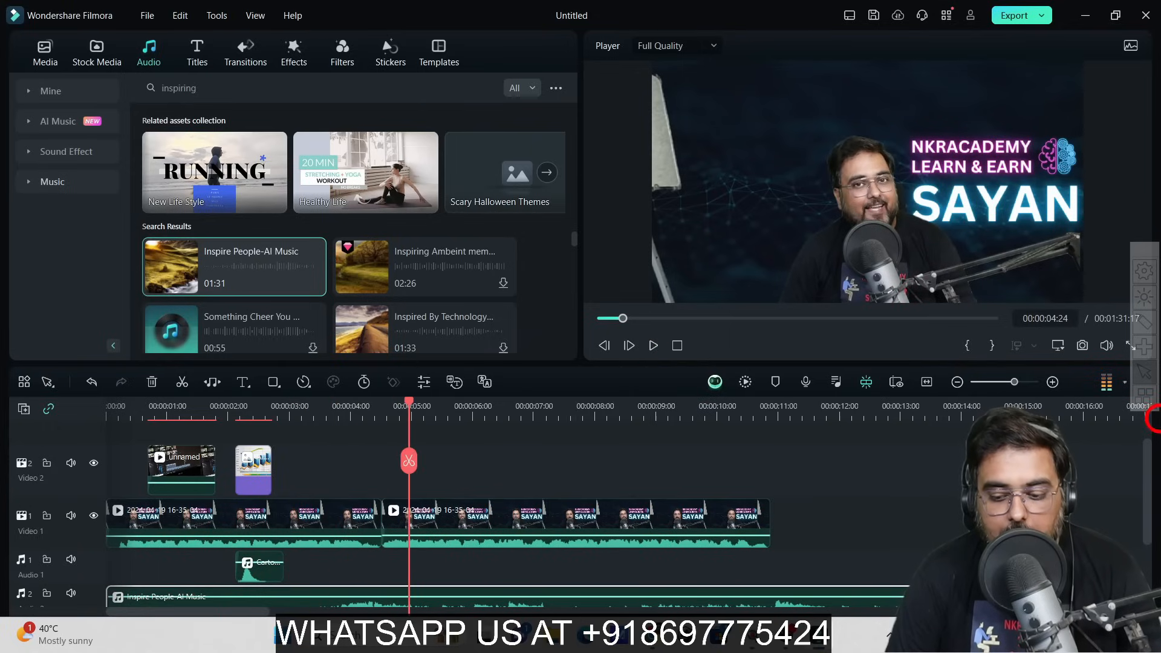
Lower the volume of the Inspire People-AI Music clip on Audio 2.
left_click(1146, 466)
left_click_drag(1146, 466, 1148, 490)
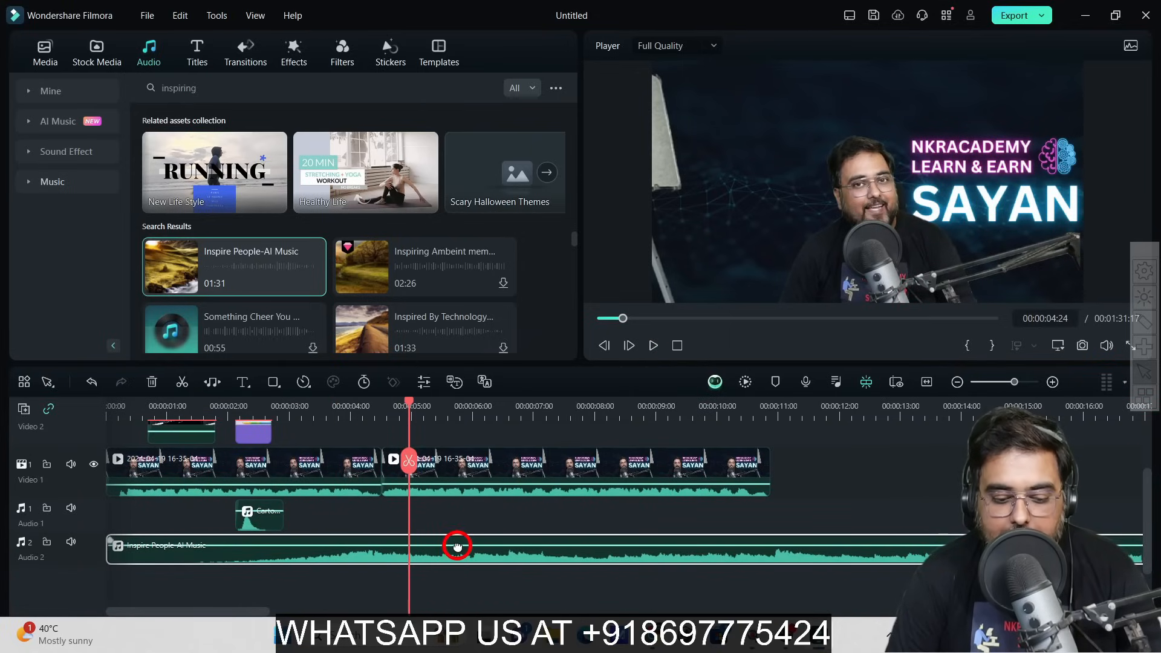
left_click_drag(456, 546, 459, 551)
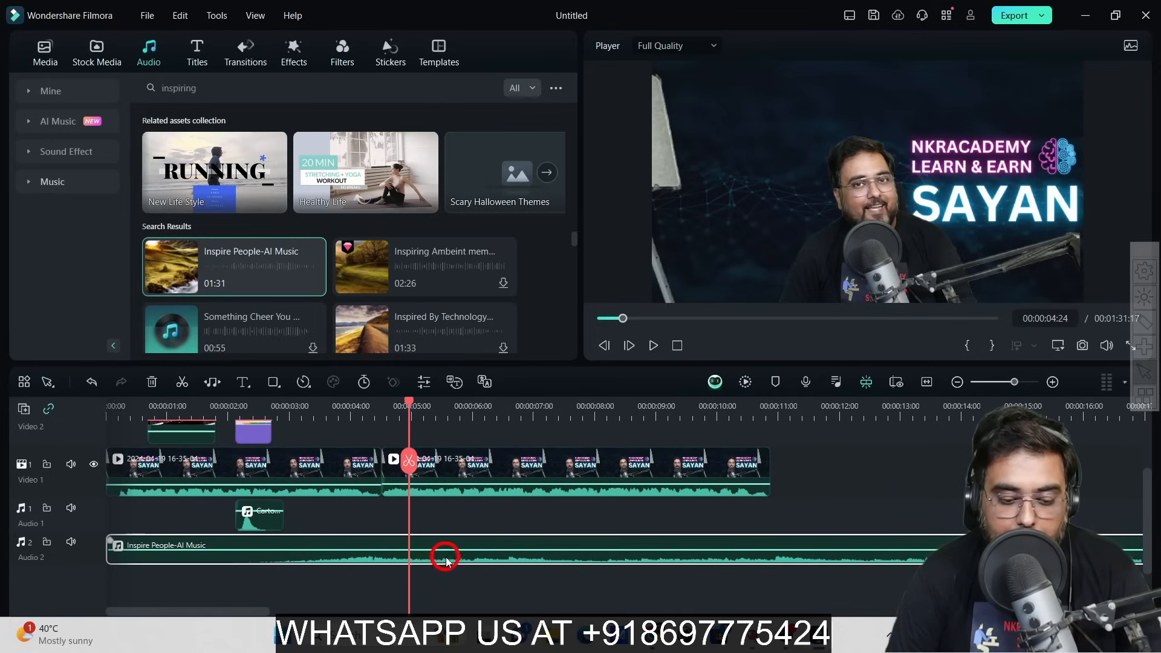
Preview the quieter background music under the voice from about 00:00:03:05 to 00:00:09:14.
left_click(307, 411)
left_click(659, 347)
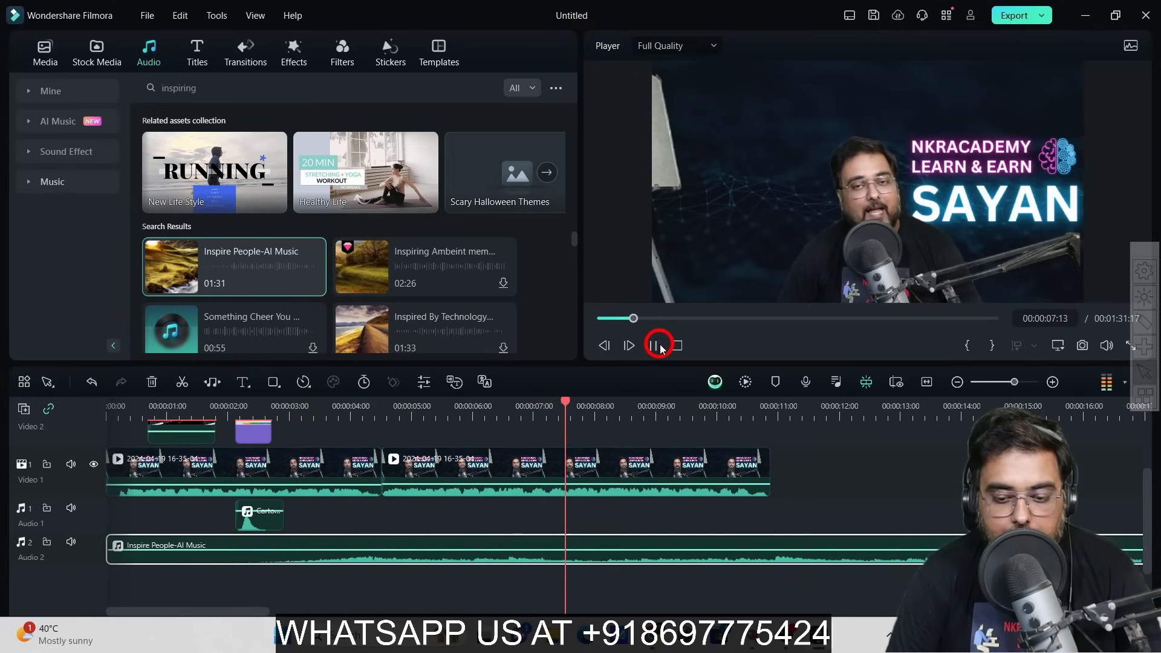
left_click(658, 342)
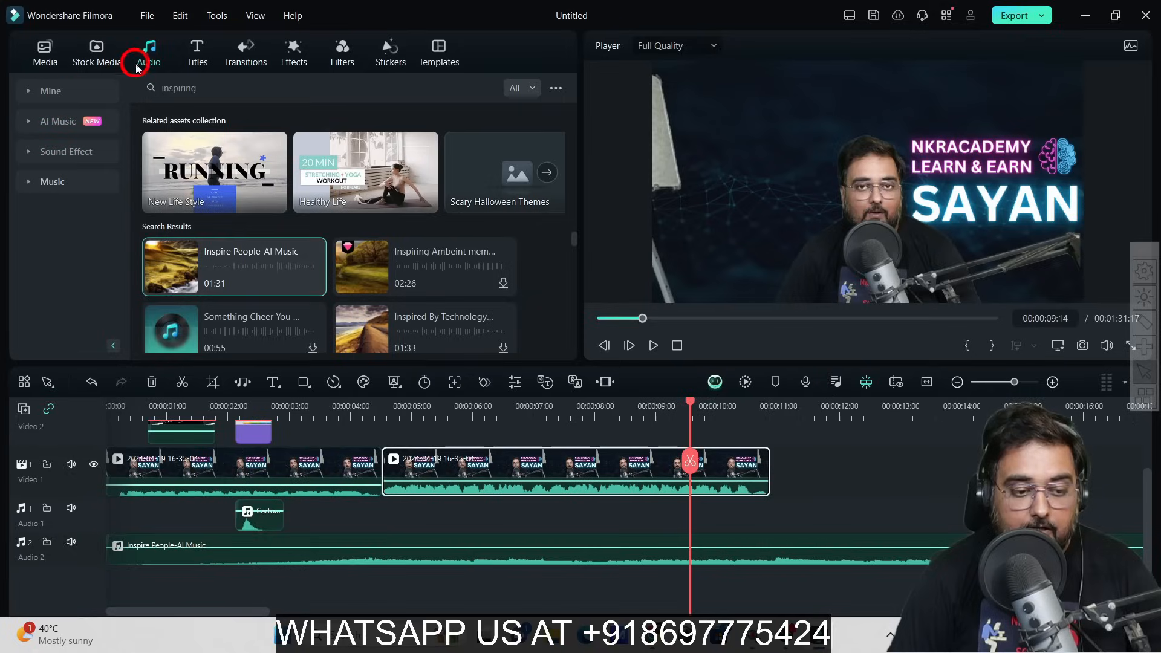
Open the AI Music Generator and look through its Theme and Genre options.
left_click(73, 130)
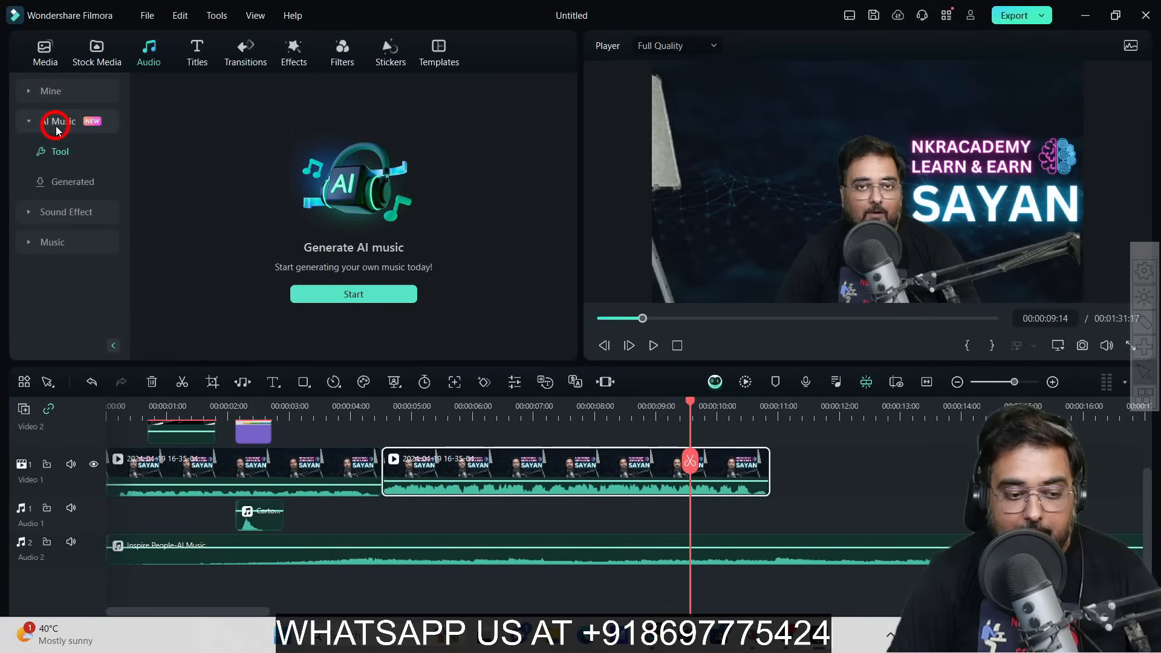
left_click(353, 293)
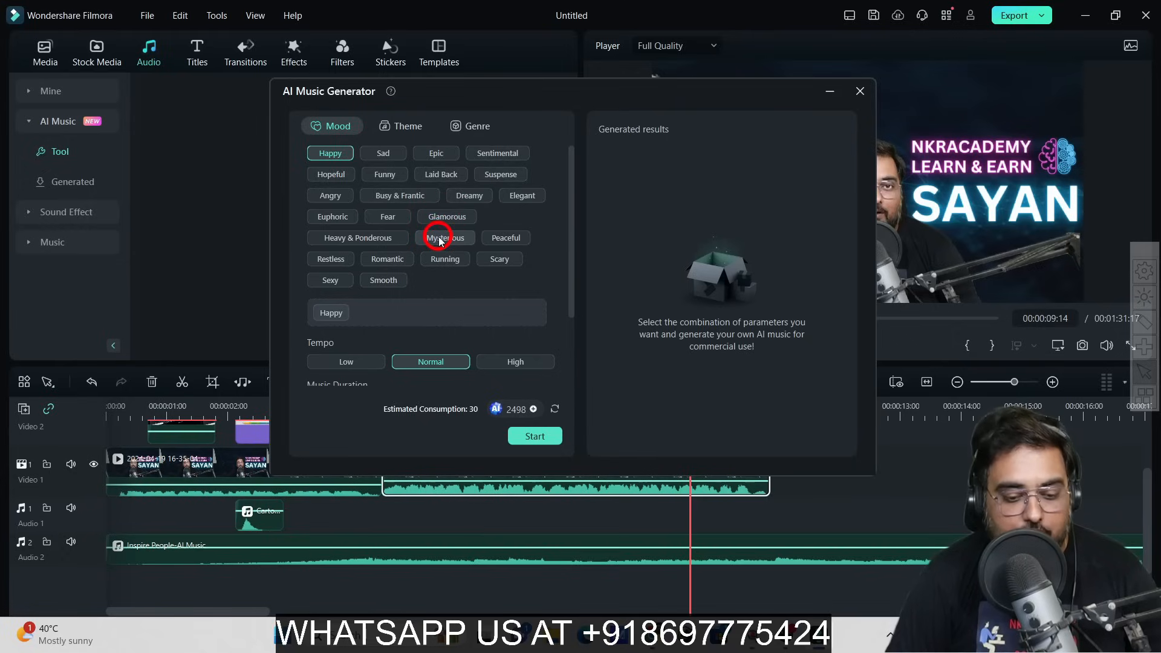
left_click(404, 126)
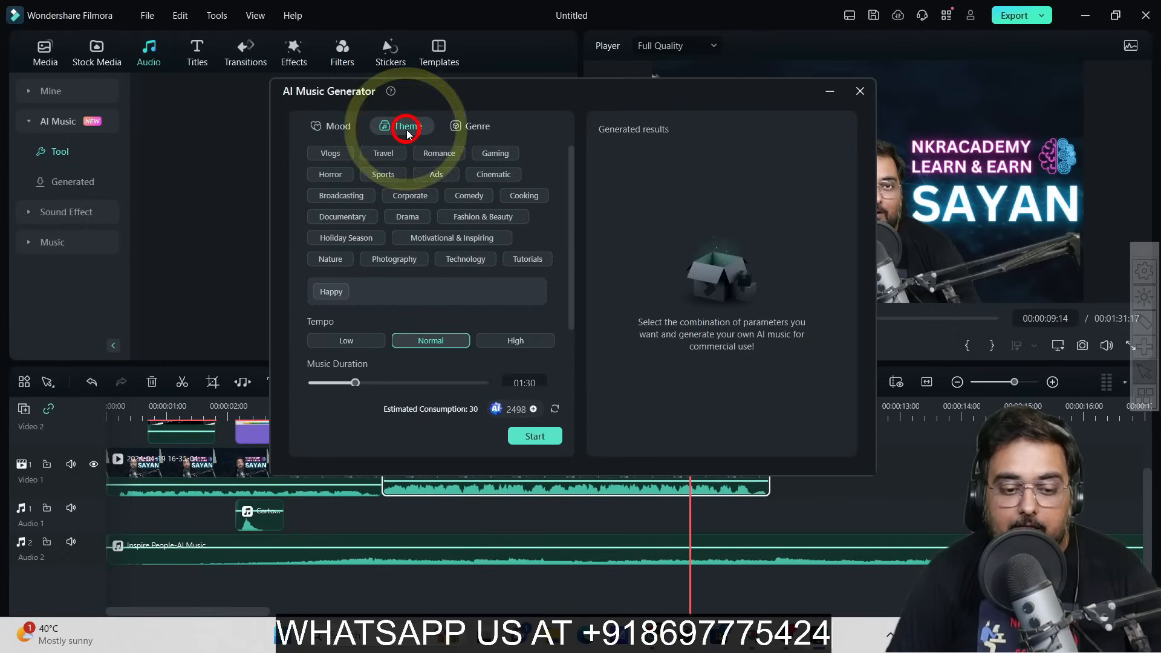
left_click(461, 127)
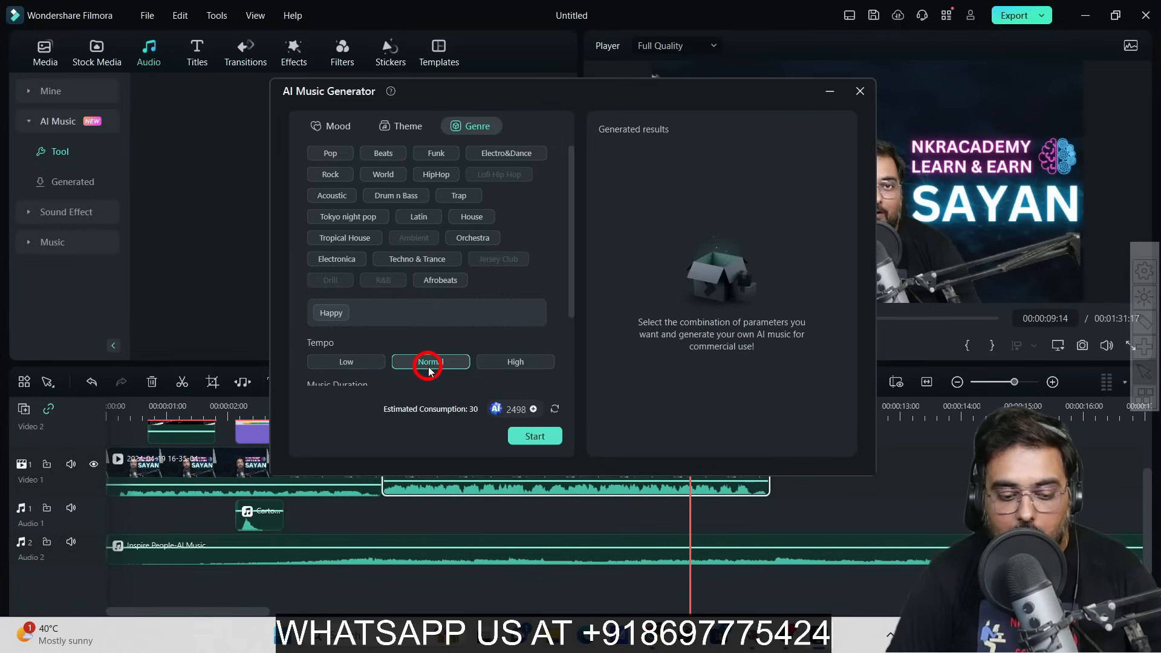
Generate two AI music tracks with the Epic mood, High tempo and a duration of 01:30.
left_click(338, 128)
left_click(441, 156)
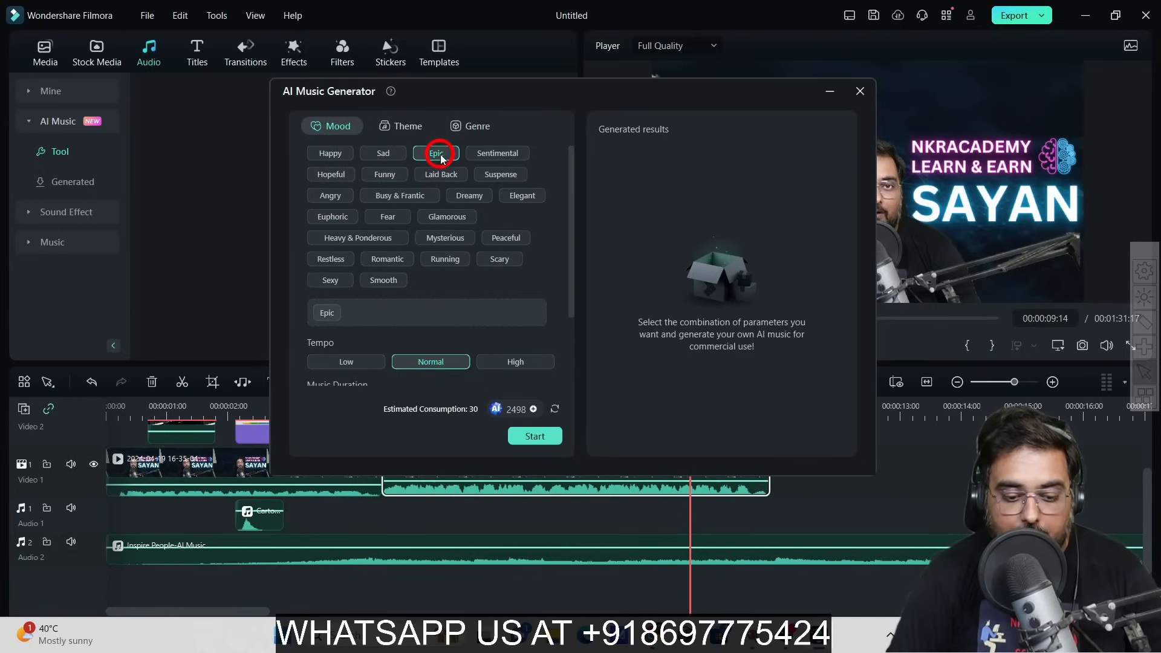
left_click(522, 362)
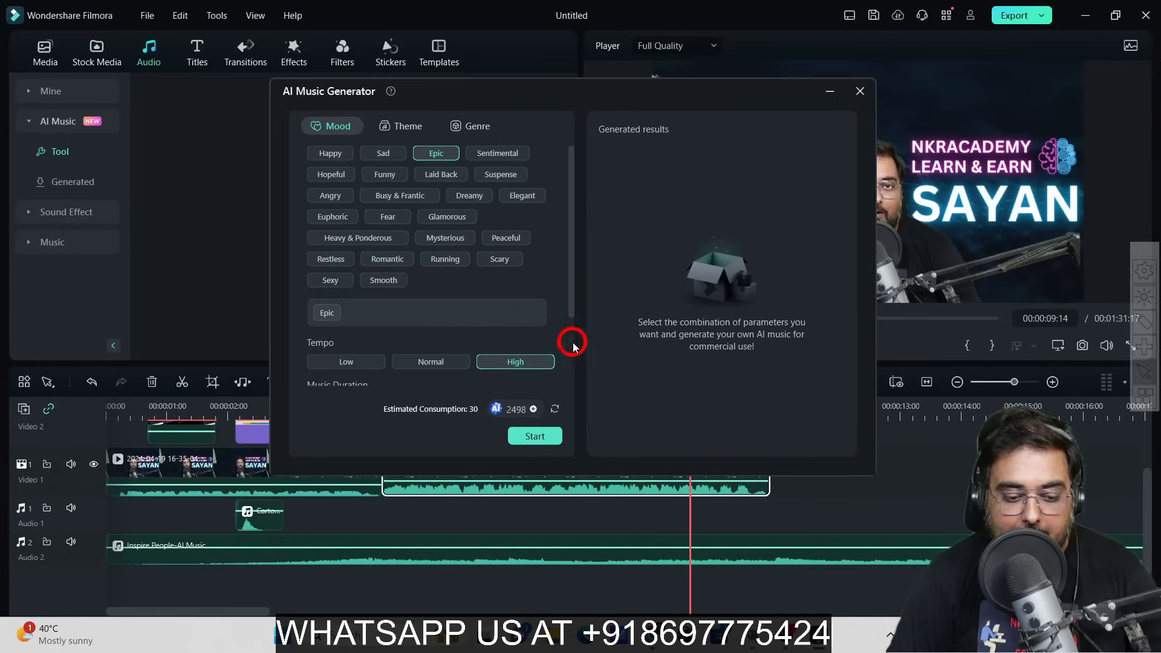
scroll(573, 293, "down", 3)
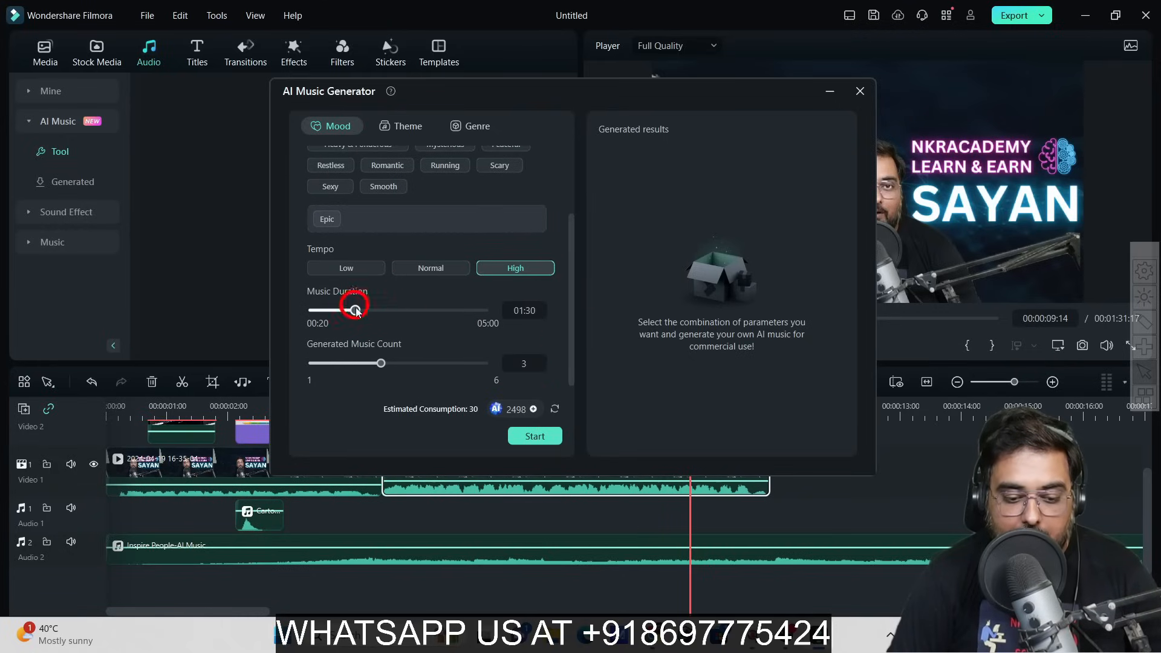
left_click(532, 307)
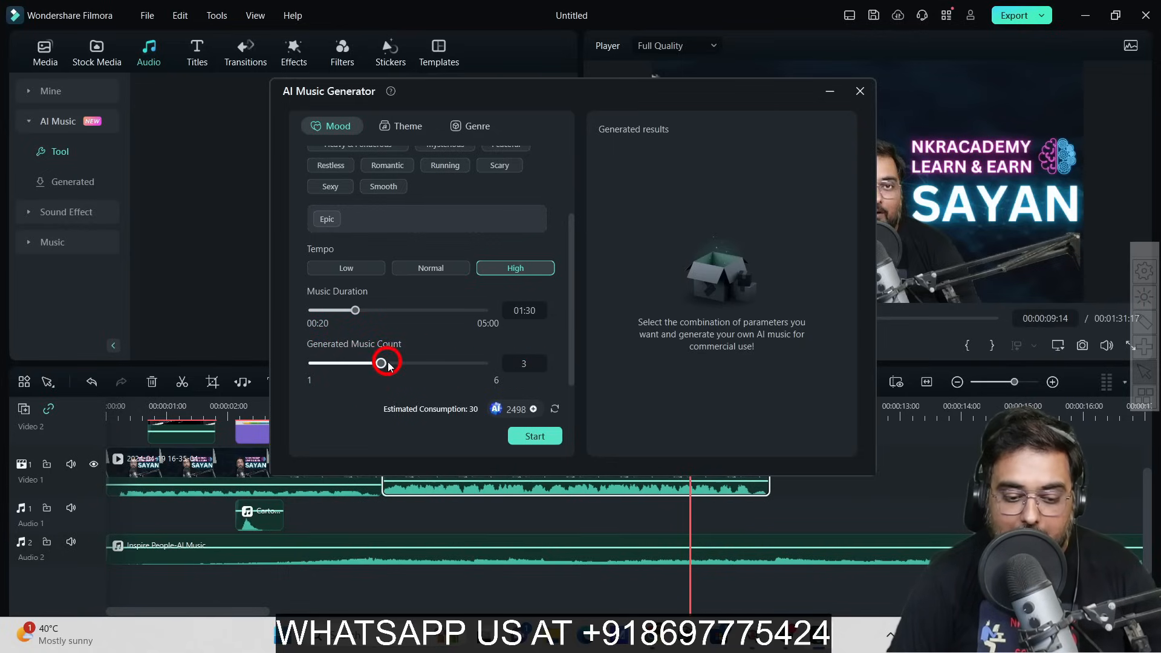
left_click_drag(365, 371, 339, 365)
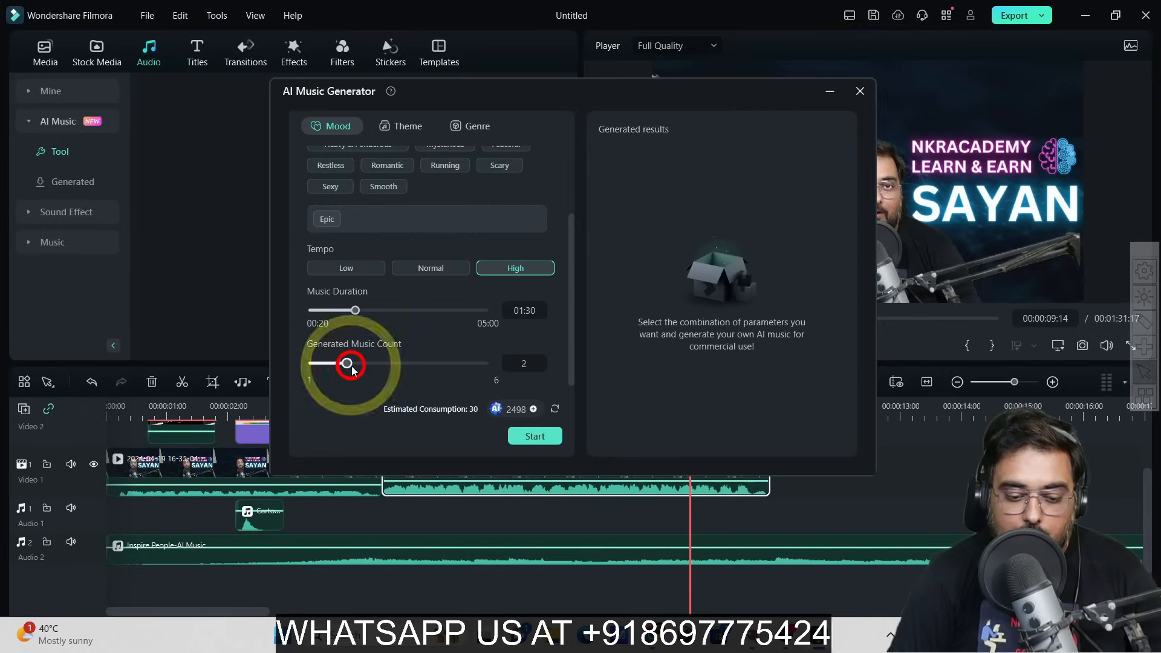
left_click(529, 437)
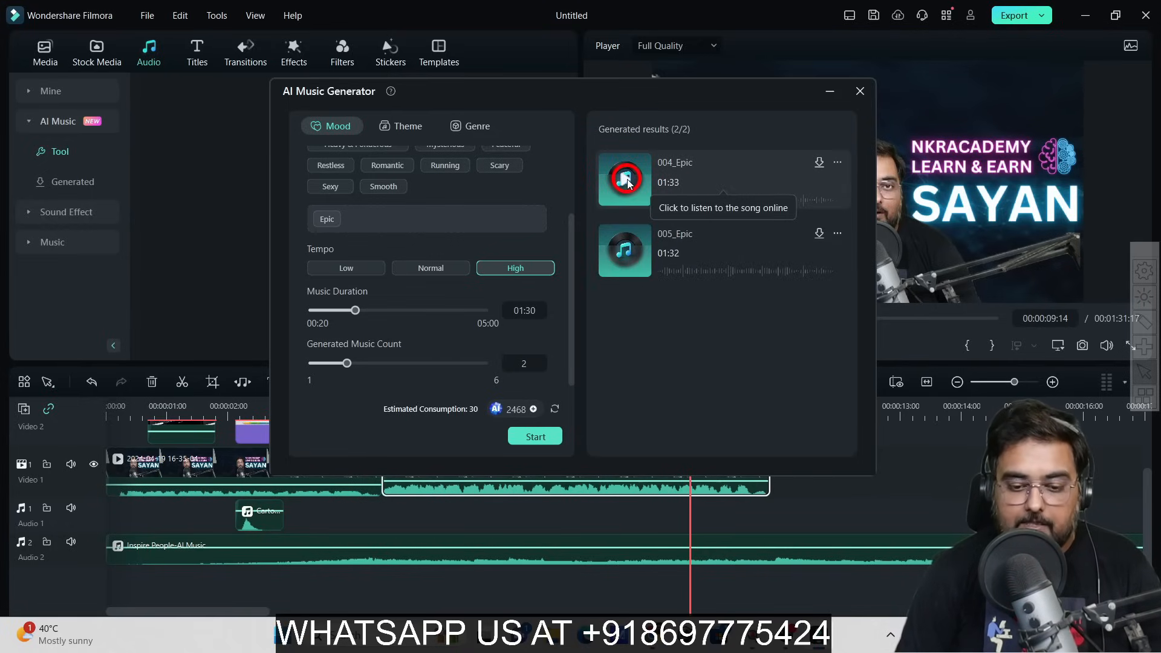
Listen to the generated Epic music and download both tracks.
left_click(626, 180)
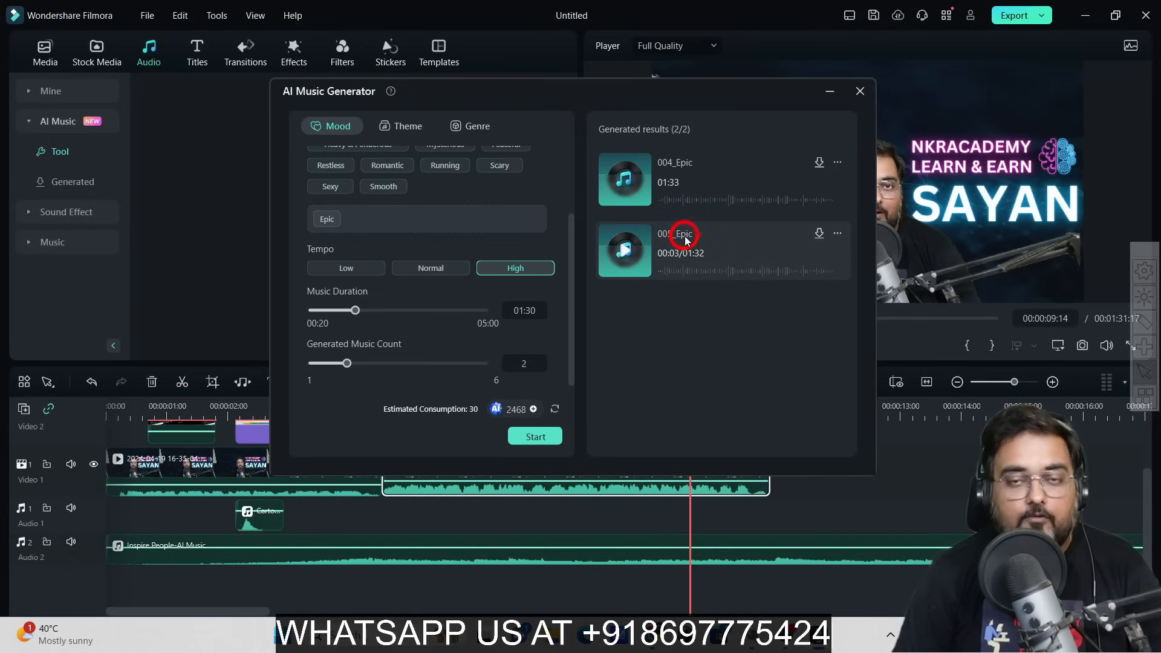
left_click(820, 234)
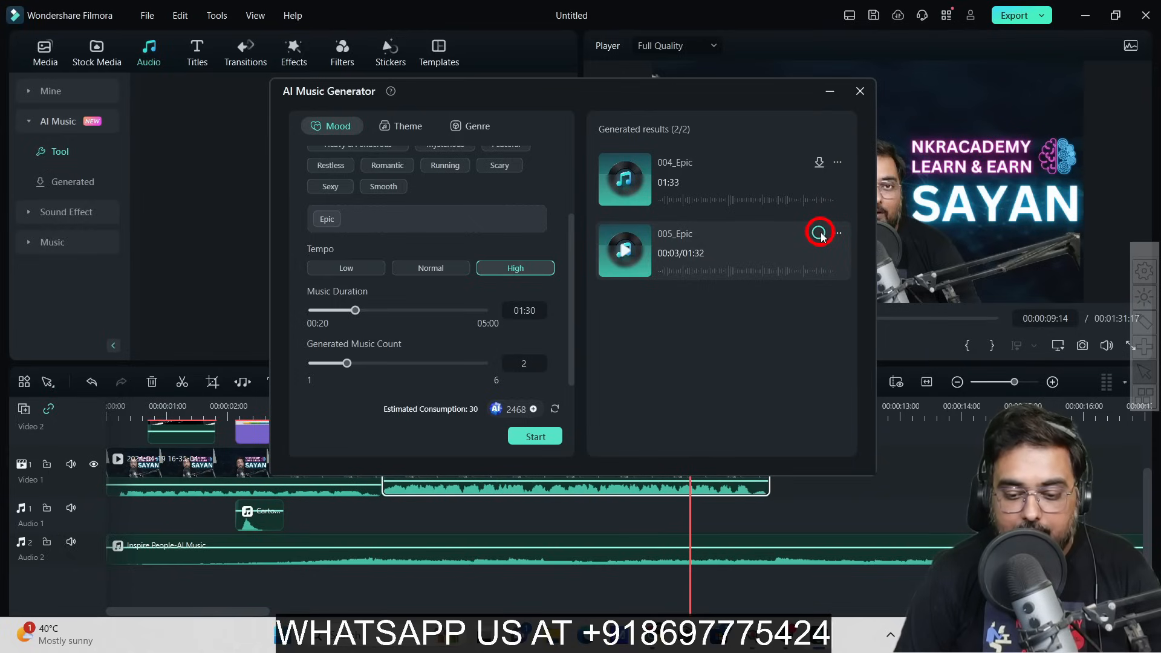
left_click(818, 164)
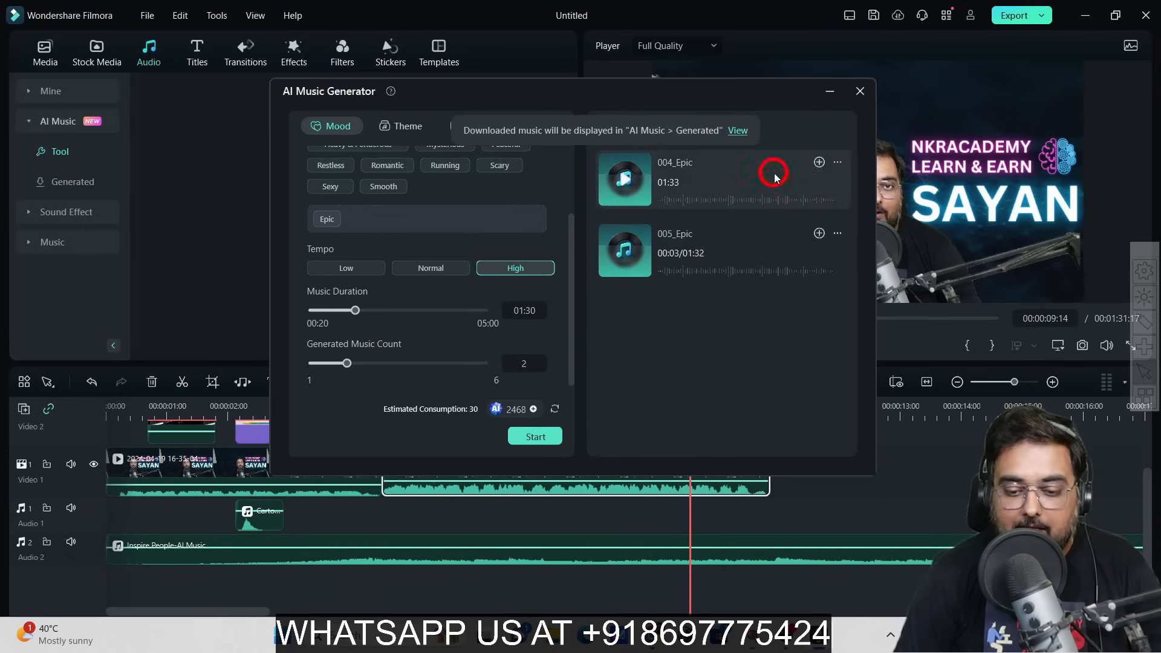
Add the generated music track 004_Epic to the timeline and close the AI Music Generator.
left_click(819, 163)
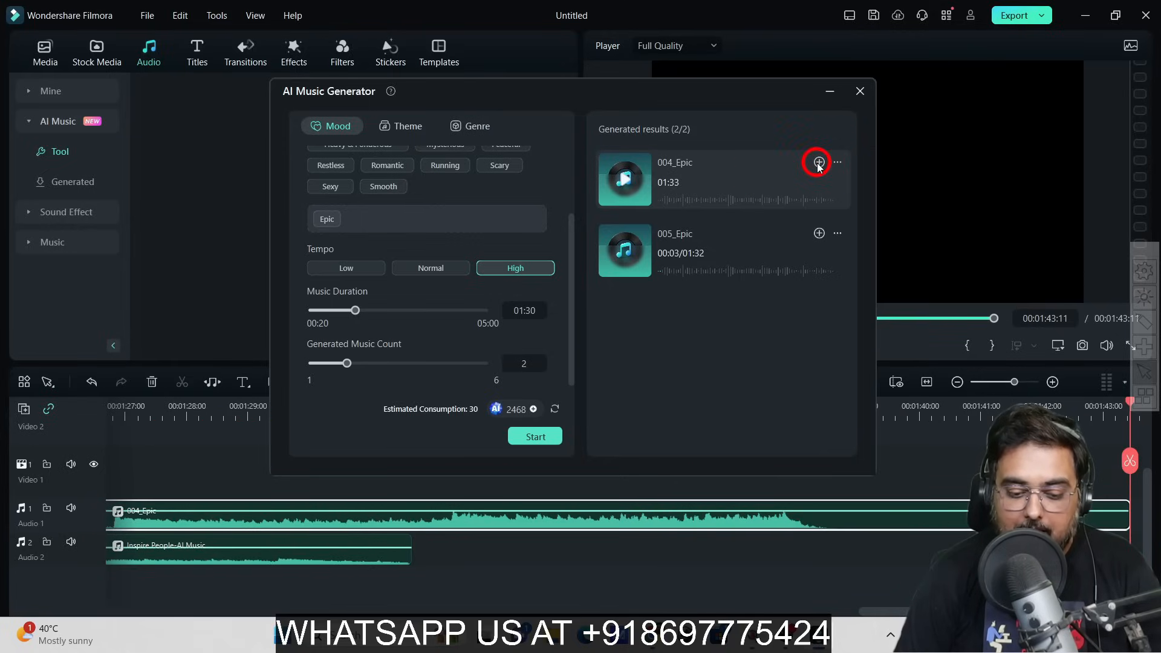
left_click(334, 513)
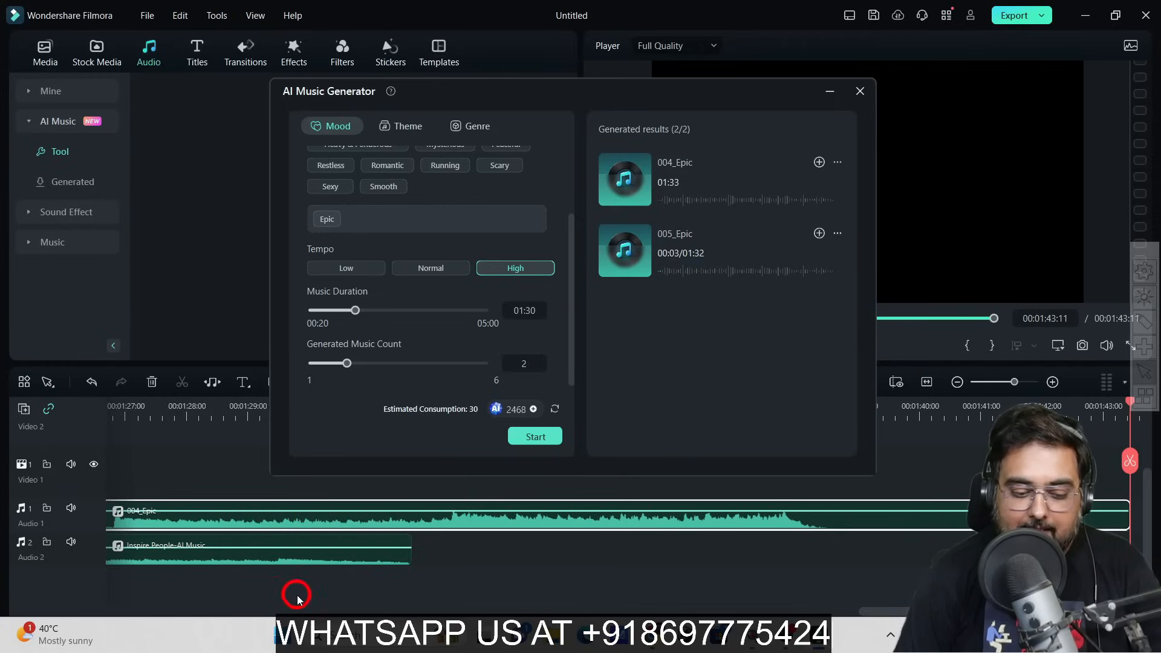
left_click(858, 92)
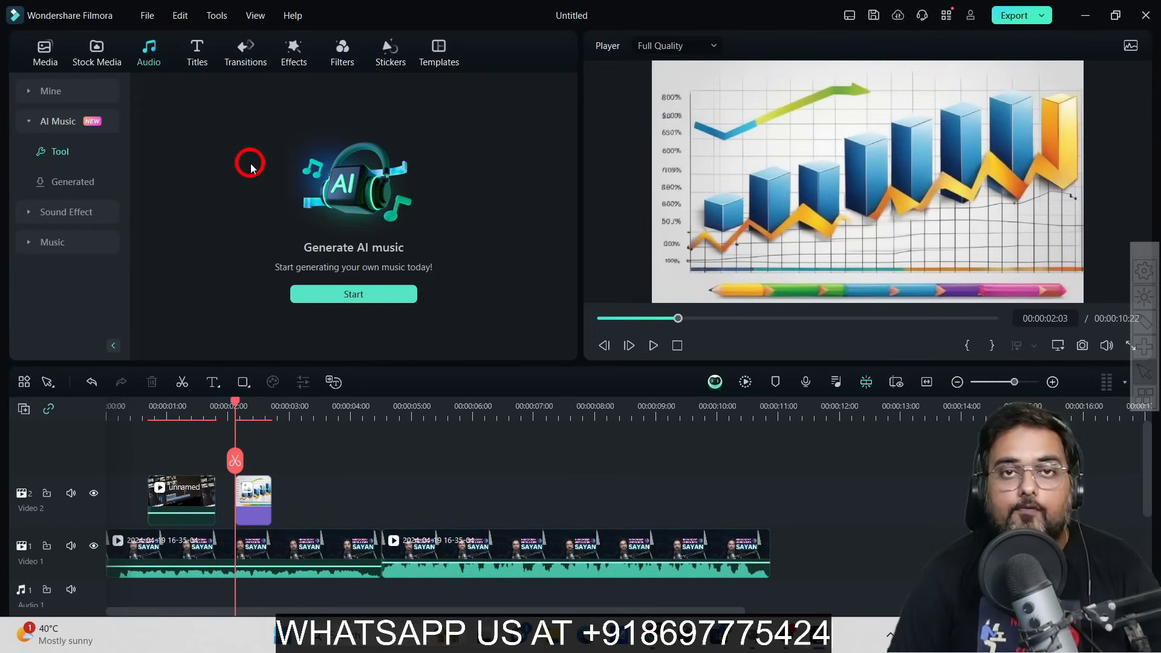
Open the Titles library, go to the VFX Text category under Title Effects and show only free titles.
left_click(197, 56)
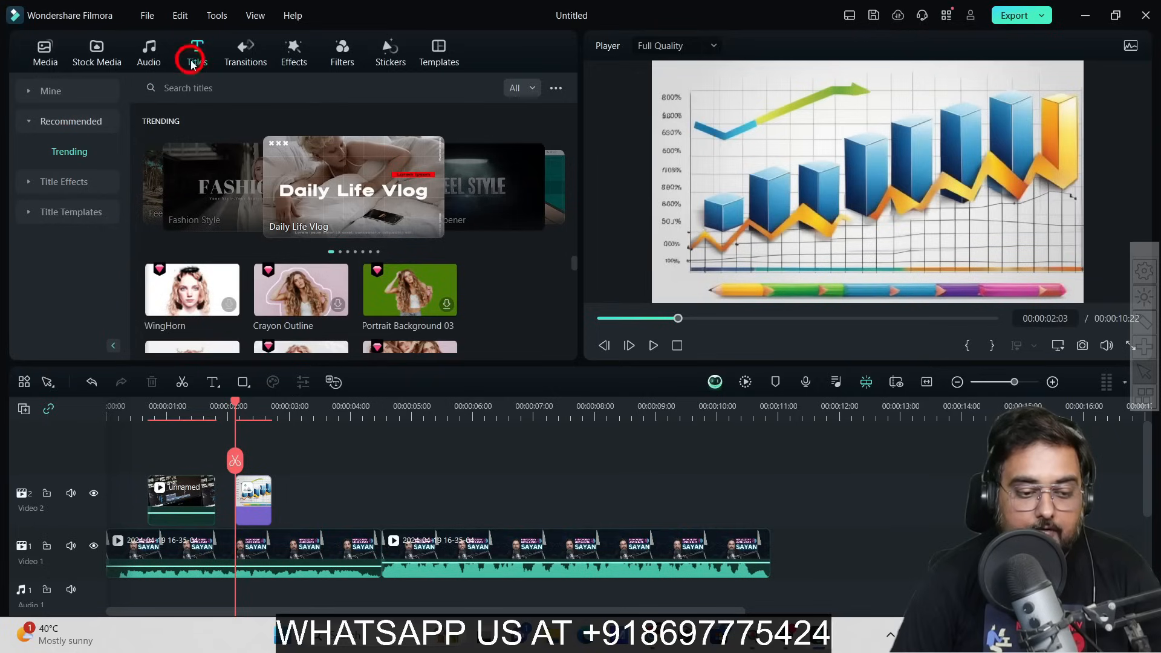
left_click(60, 121)
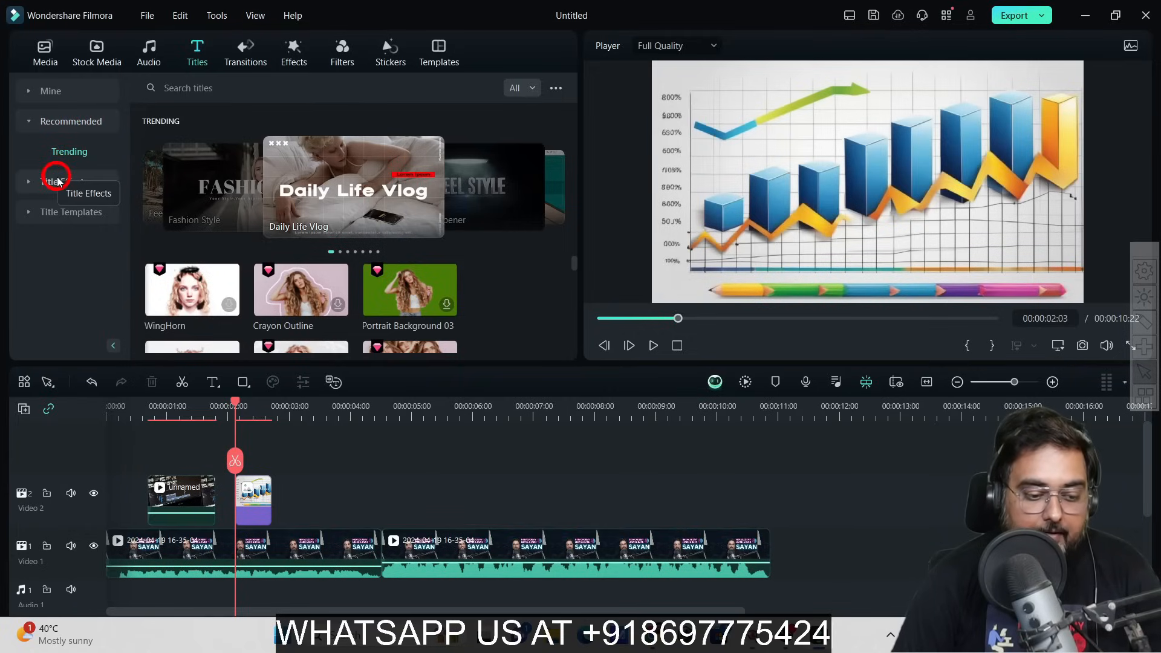
left_click(27, 182)
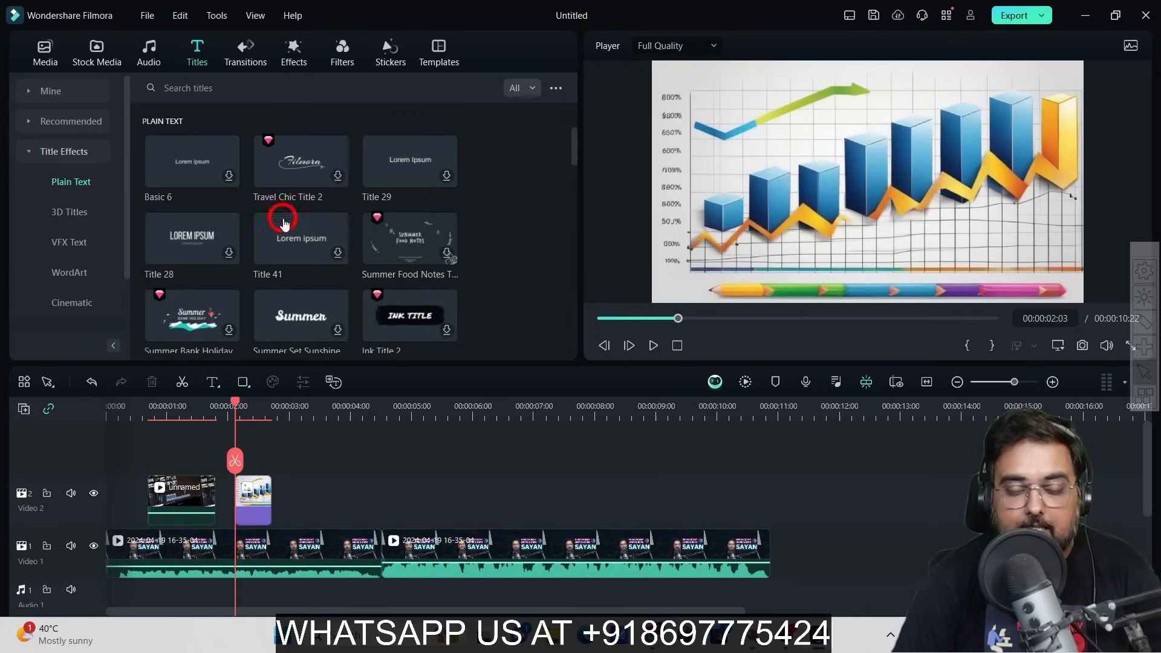
left_click(79, 244)
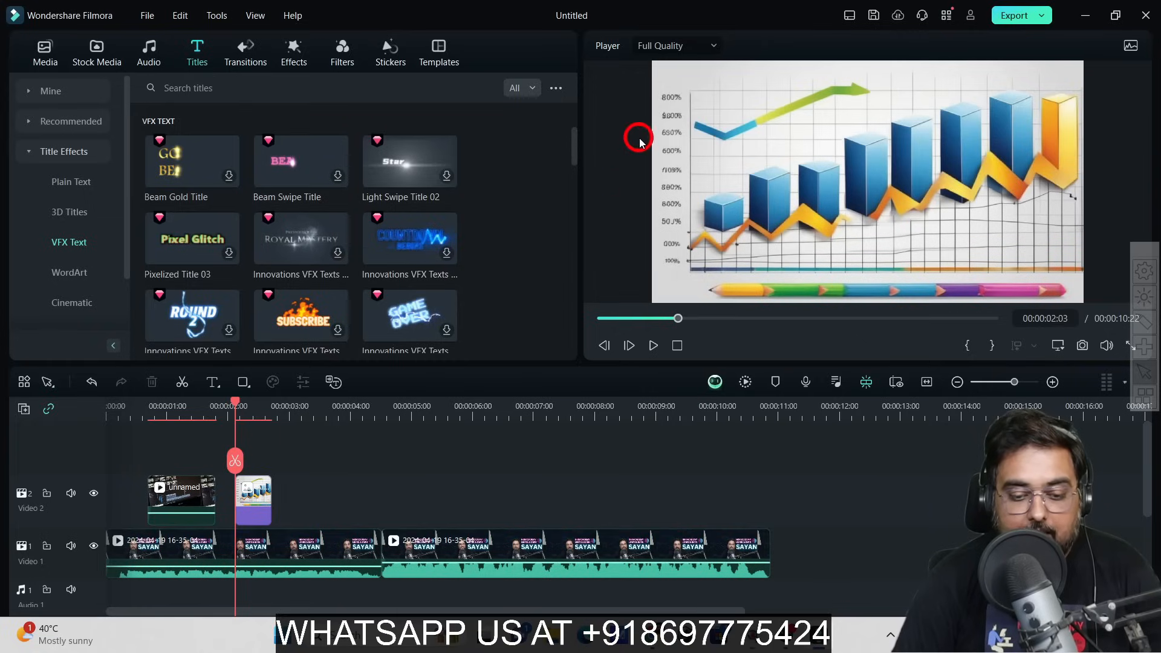
mouse_move(575, 143)
left_mouse_down()
mouse_move(575, 172)
mouse_move(571, 124)
left_mouse_up()
left_click(477, 96)
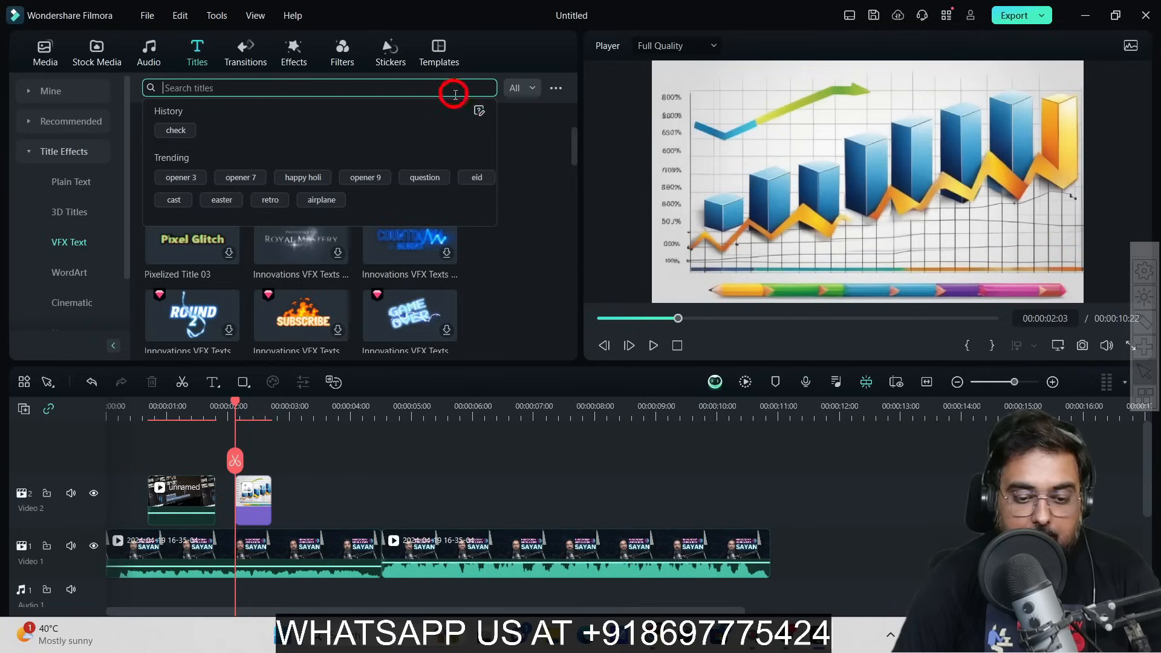
left_click(531, 91)
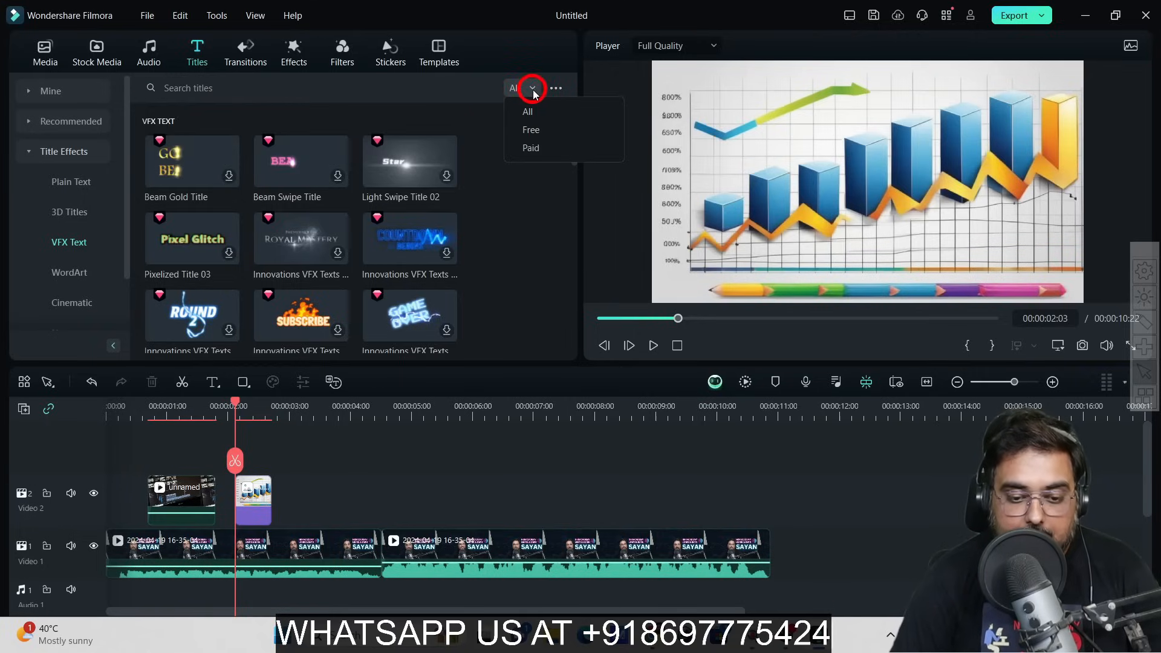
left_click(537, 128)
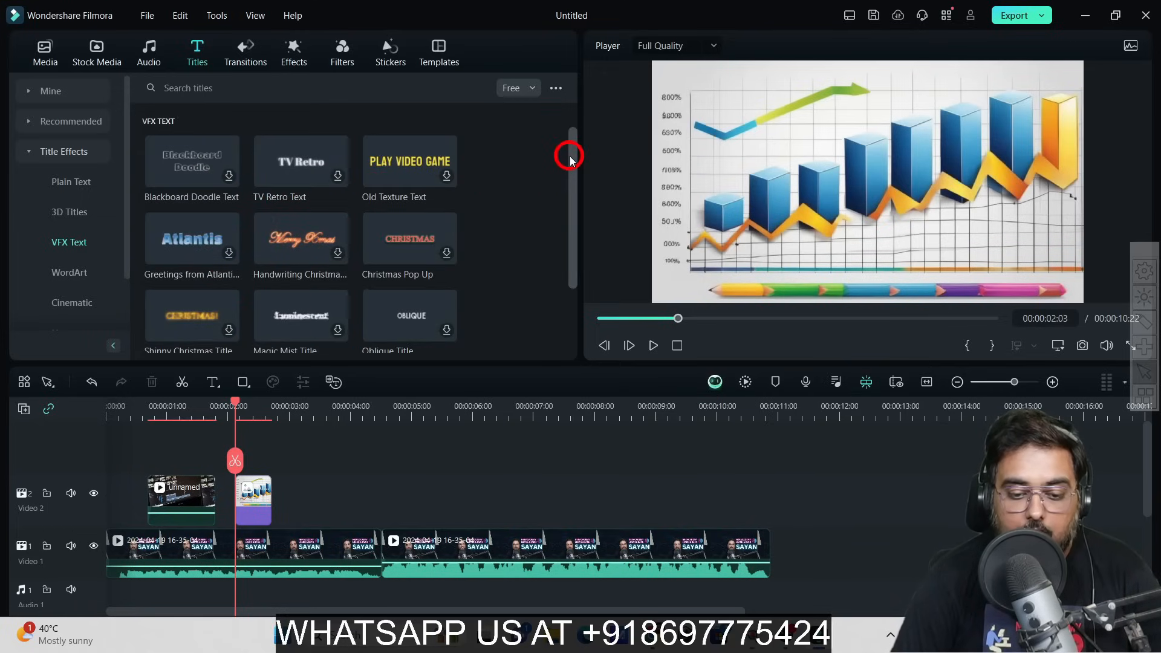
Download the Old Texture Text title and place it on the Video 2 track just after the chart image, at about 00:00:03:00.
left_click_drag(570, 161, 570, 251)
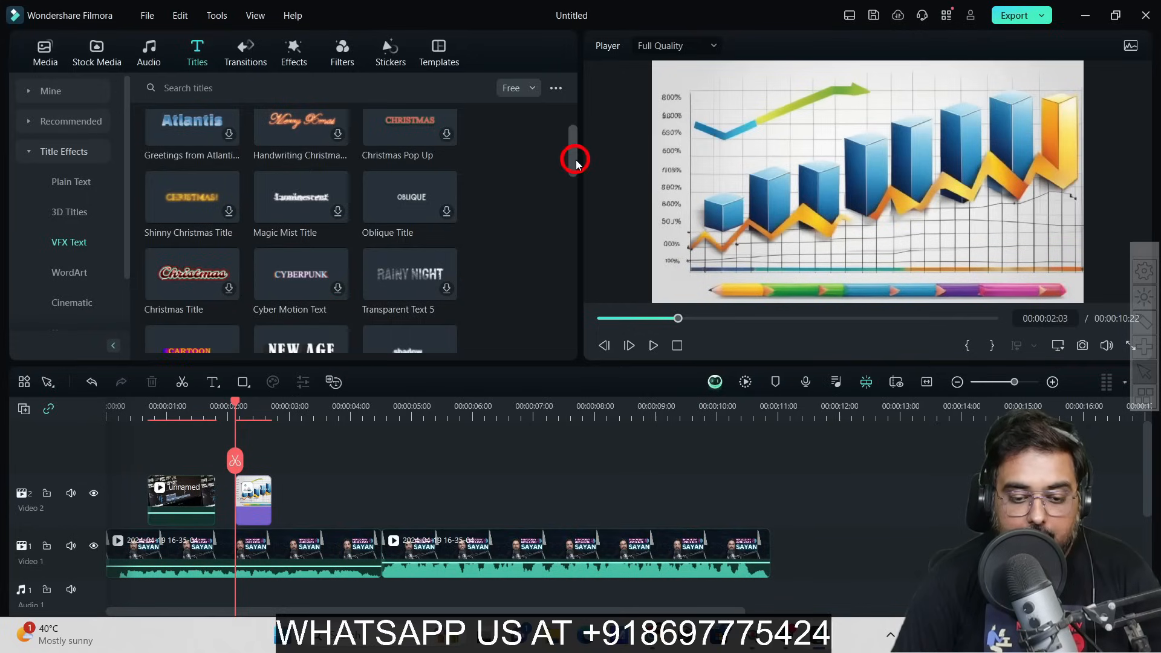
mouse_move(574, 161)
left_mouse_down()
mouse_move(568, 256)
mouse_move(564, 137)
left_mouse_up()
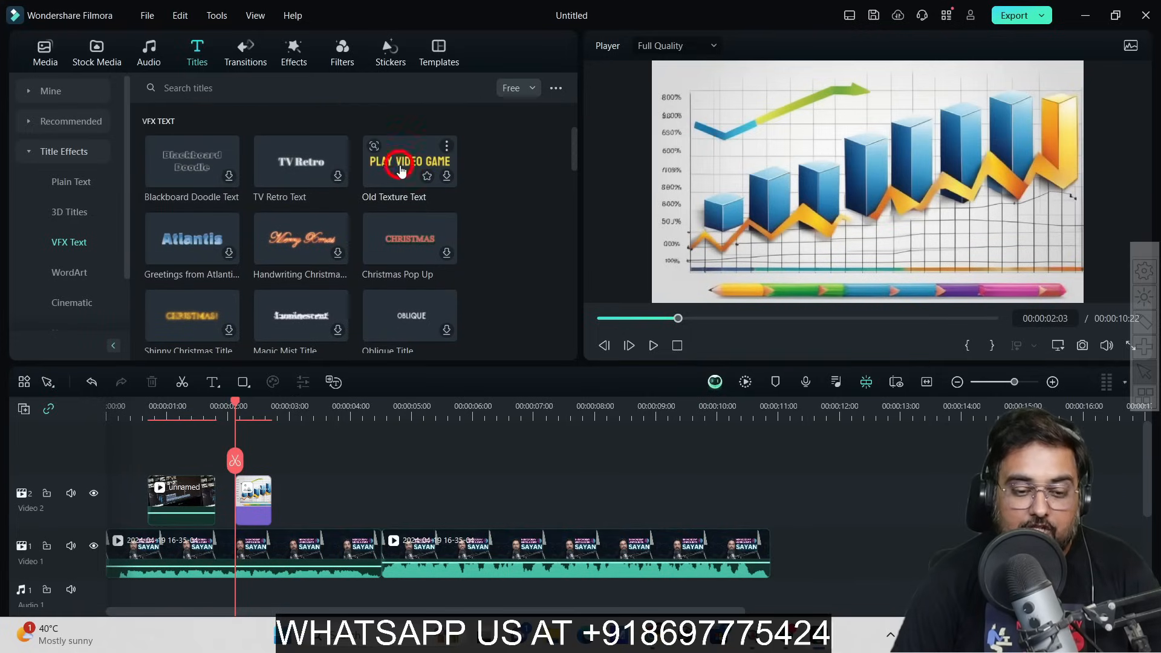
left_click(446, 176)
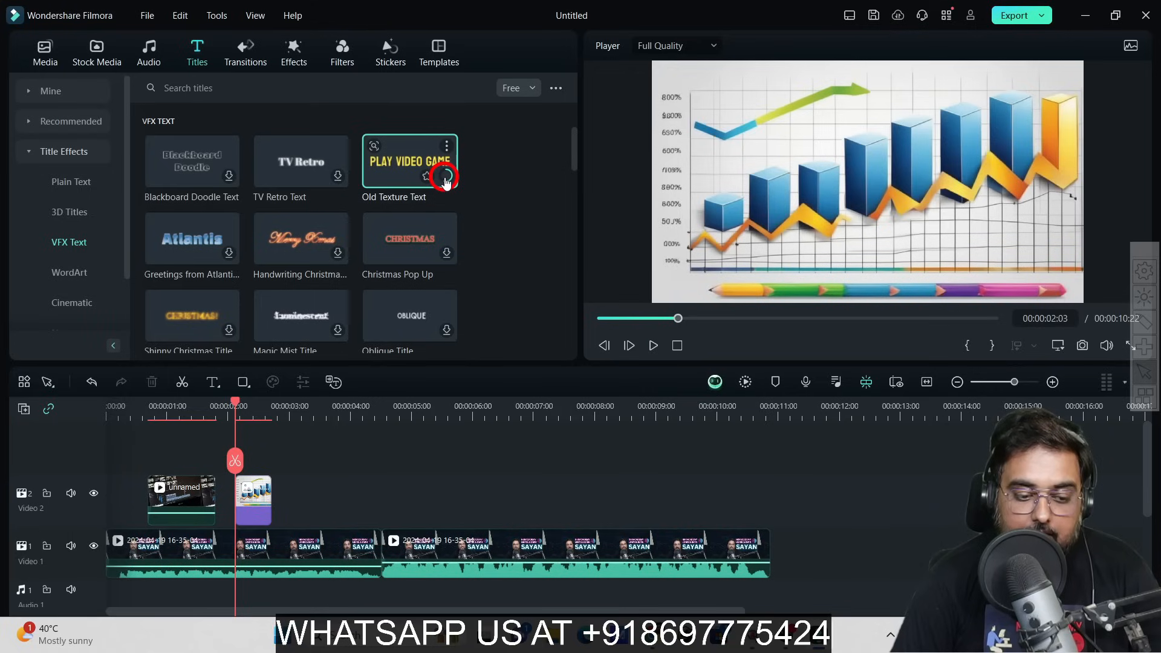
left_click_drag(445, 183, 291, 496)
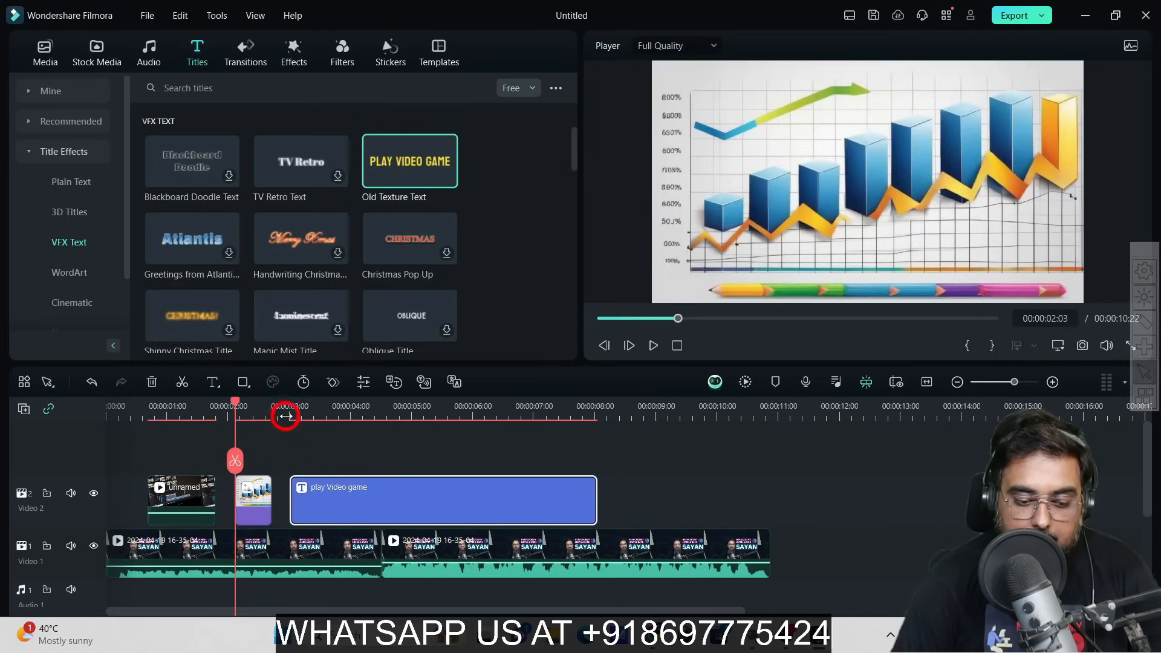
Preview the new title over the video from 00:00:02:24 to about 00:00:04:02.
left_click(284, 409)
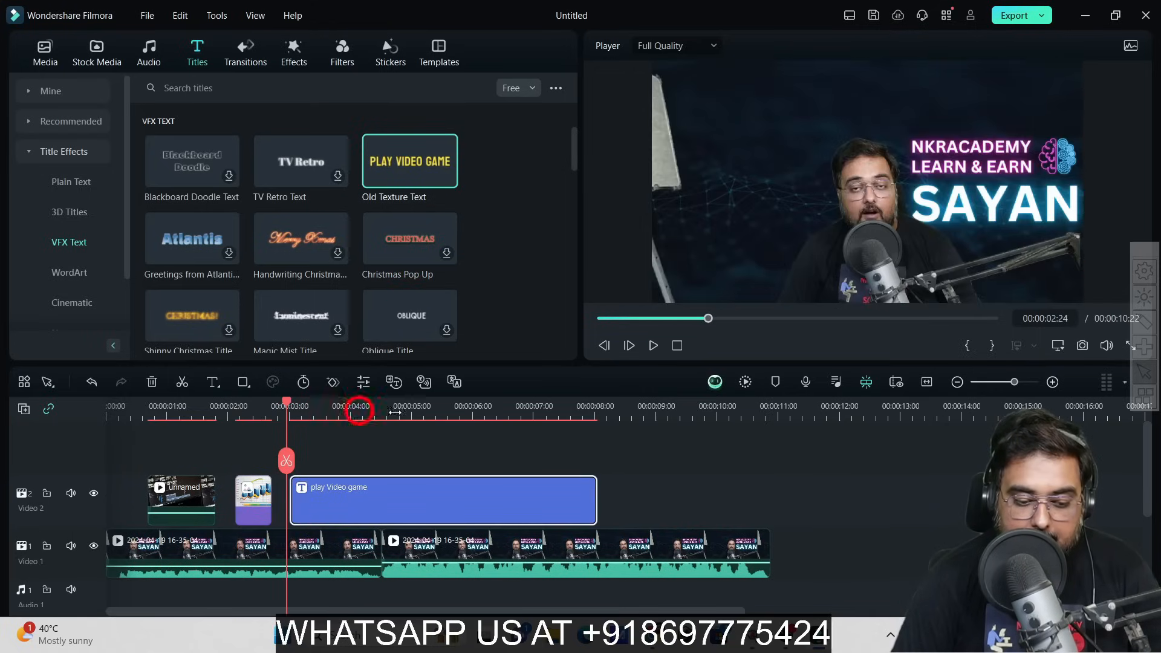
left_click(654, 346)
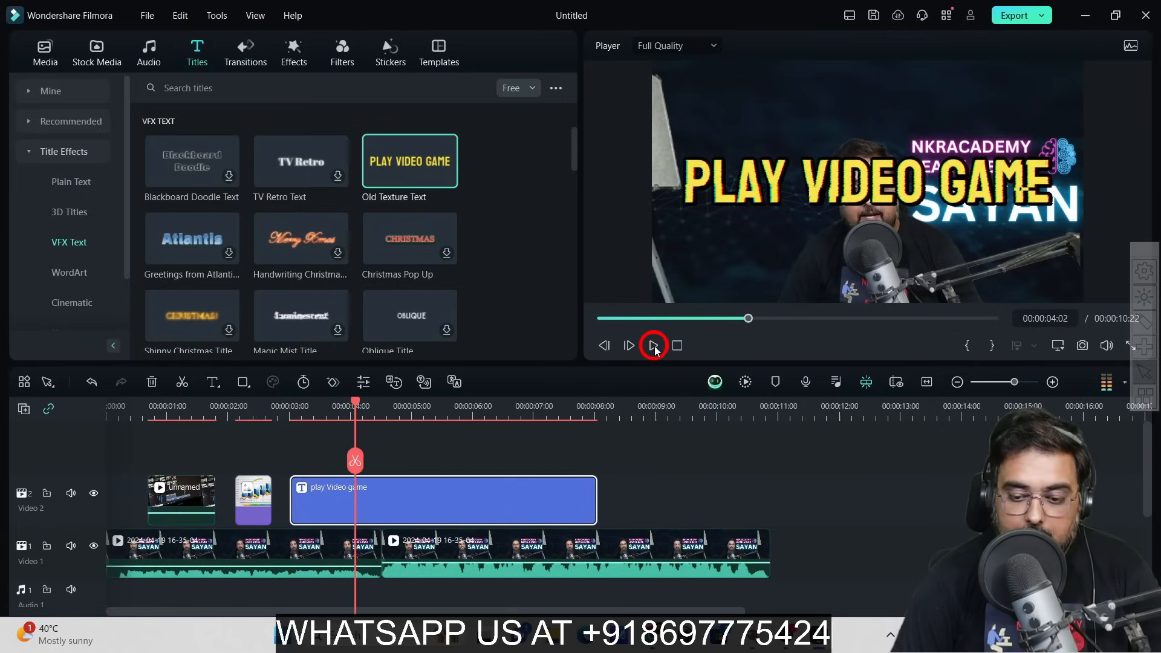
left_click(466, 478)
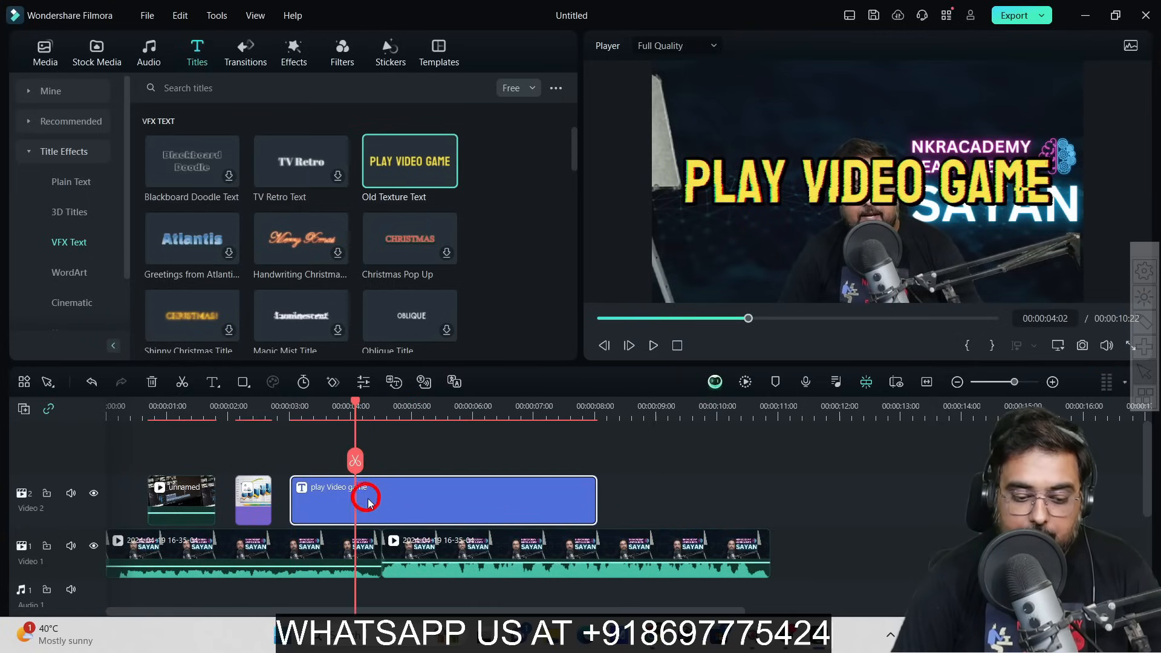
Replace the text of the title clip on the timeline with YOUTUBE CHANNEL.
double_click(369, 501)
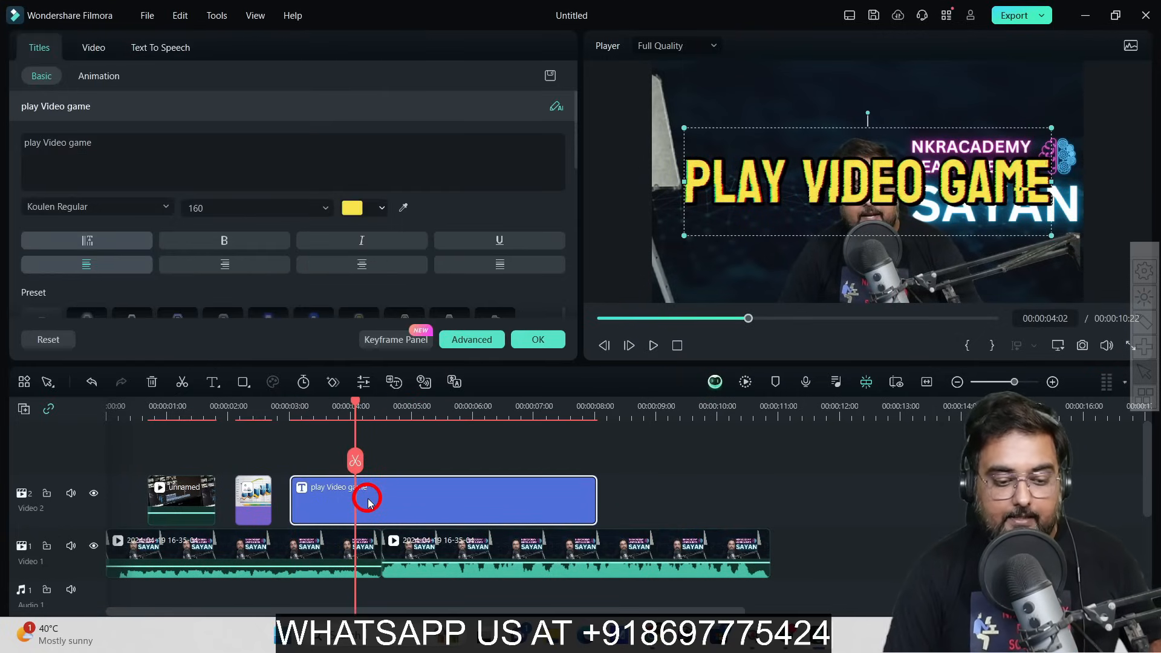
left_click(108, 153)
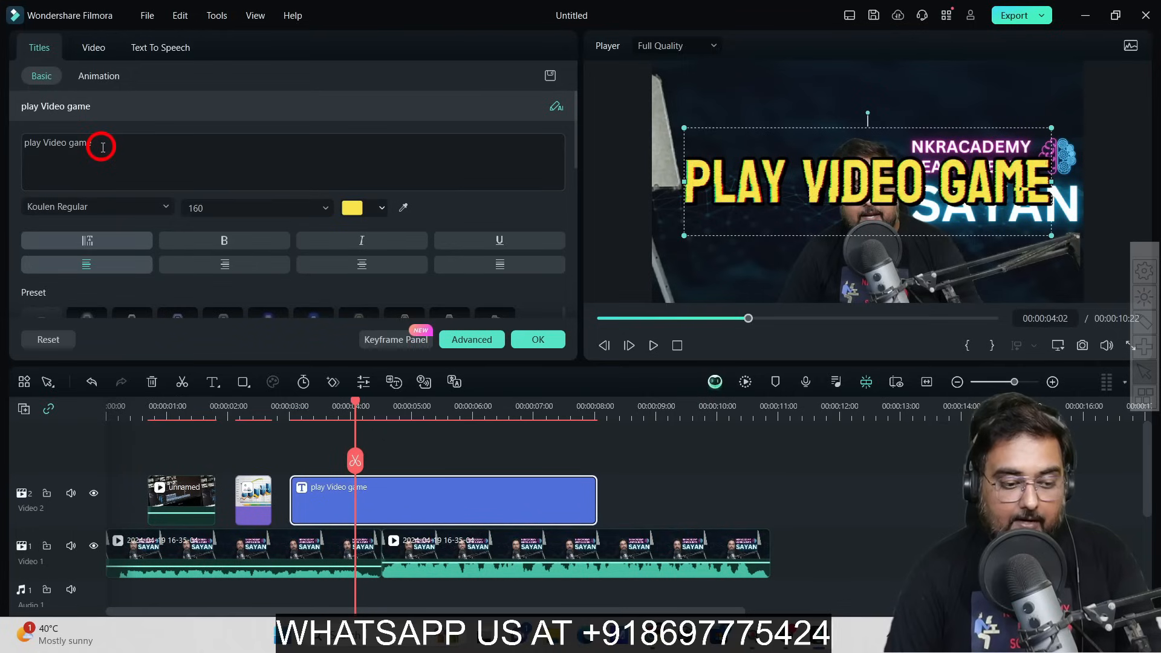
left_click_drag(90, 145, 15, 143)
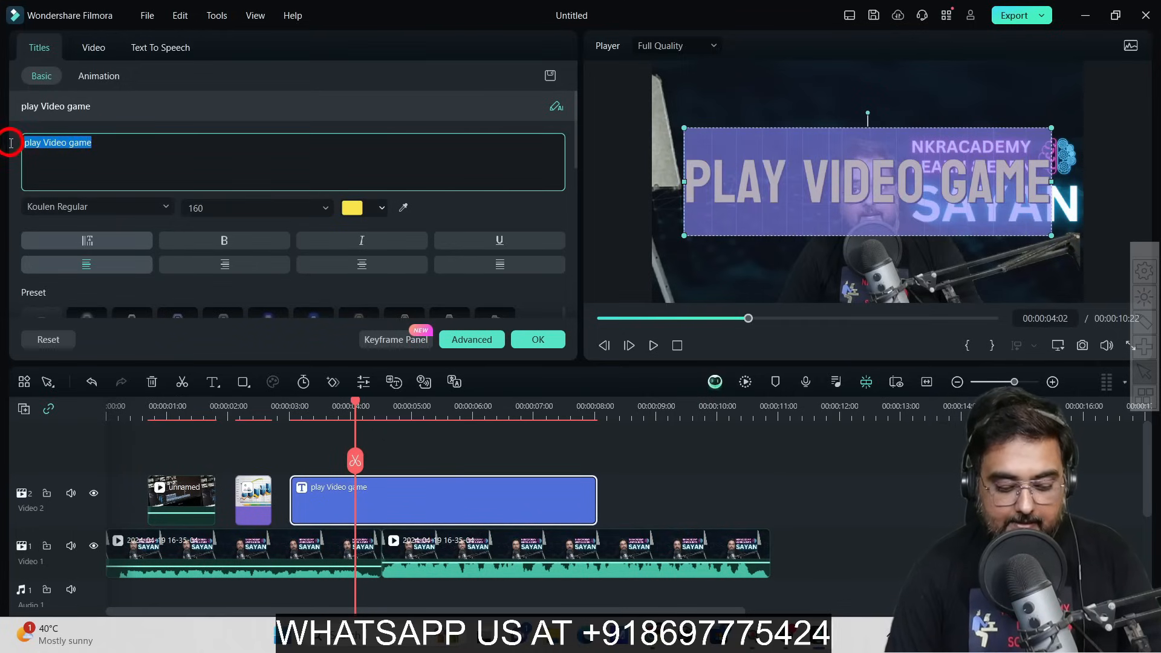
type("YOUTU")
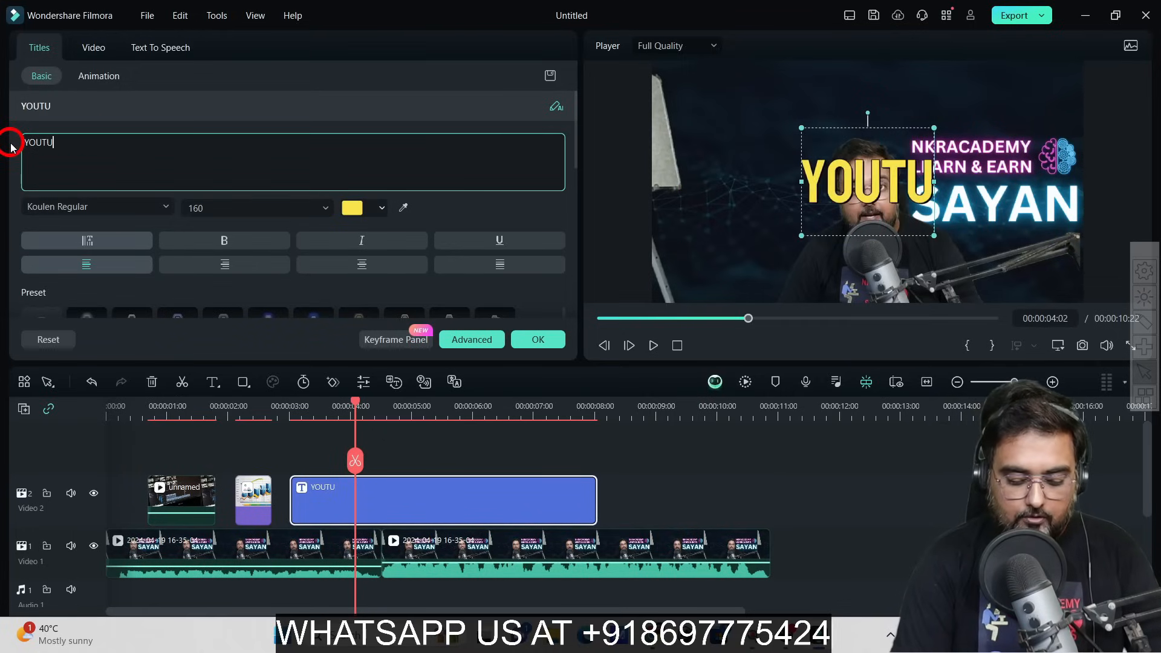
type("BE CHANN")
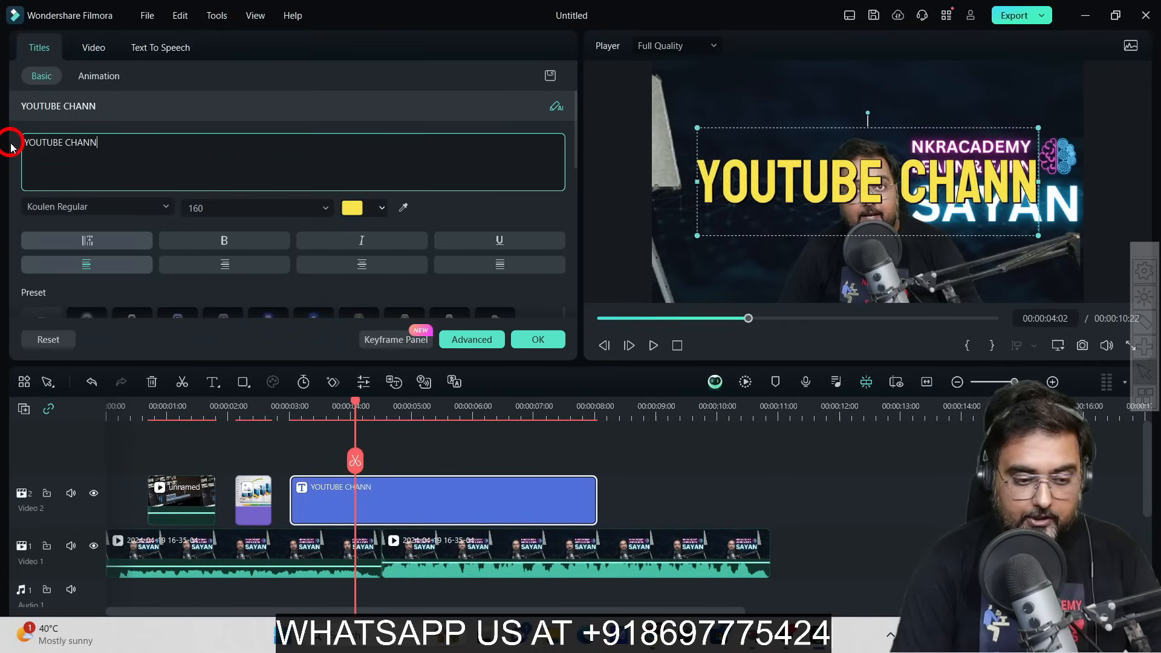
type("EL")
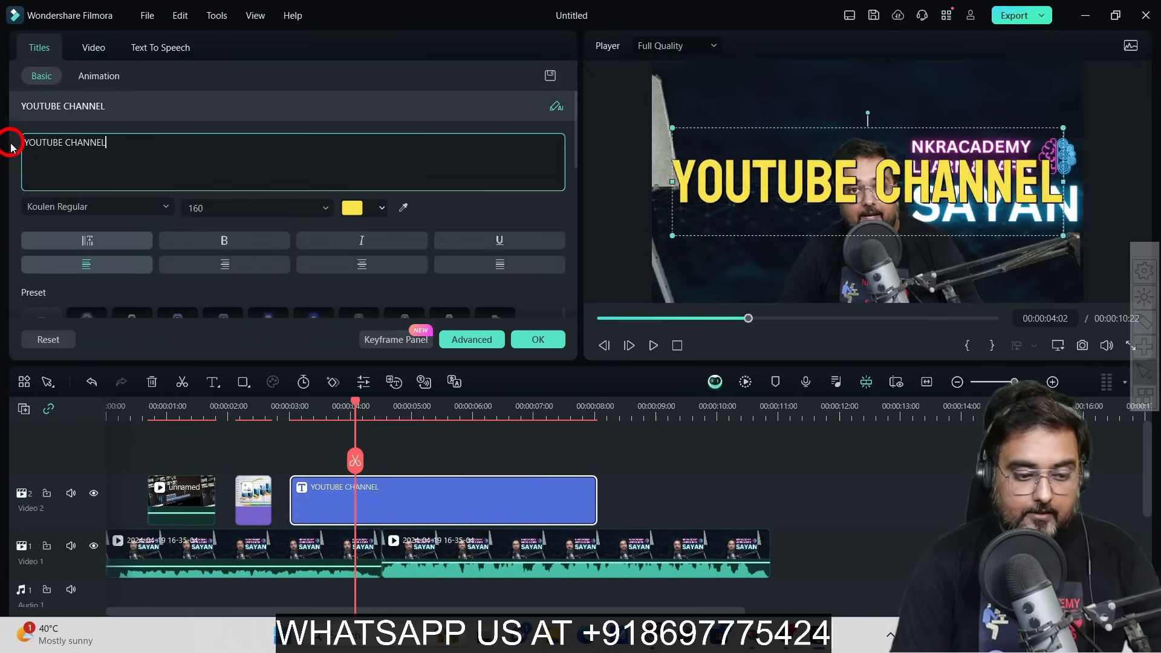
Look through the font, size and colour options of the YOUTUBE CHANNEL title.
left_click(113, 206)
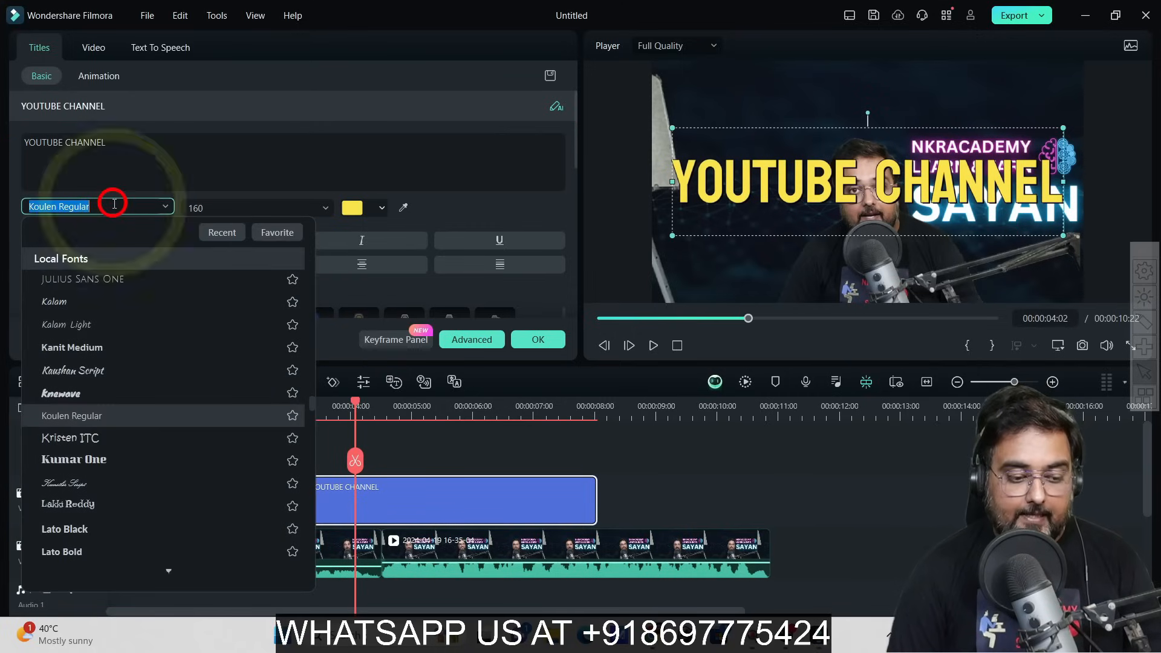
left_click(222, 187)
left_click(233, 202)
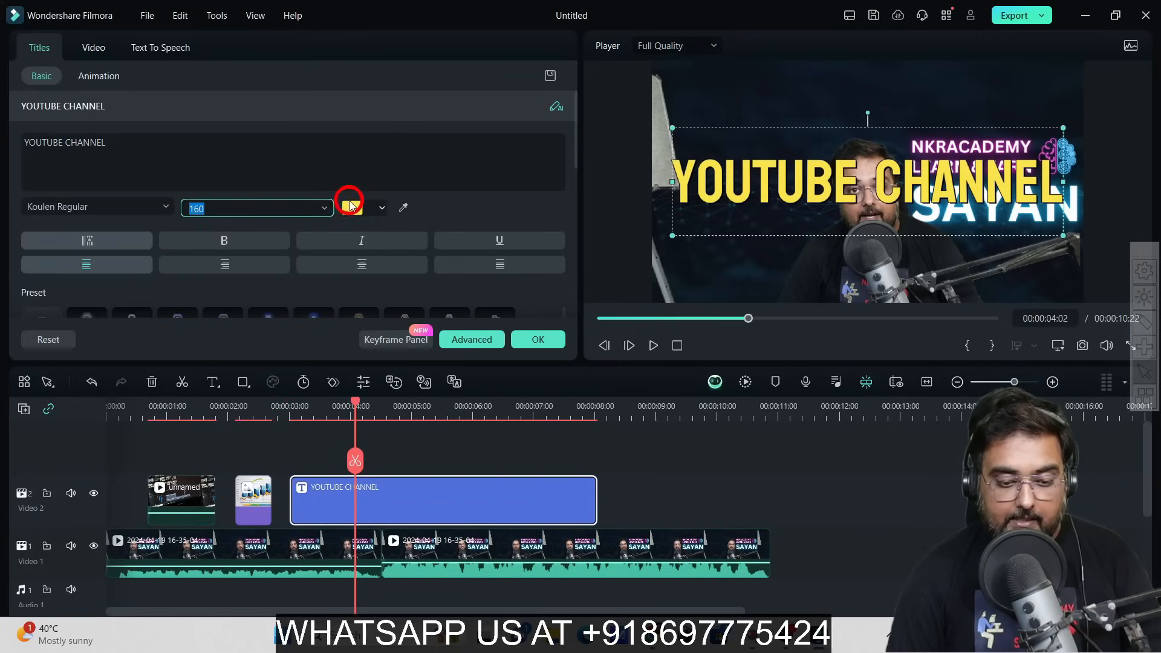
left_click(380, 206)
left_click(479, 215)
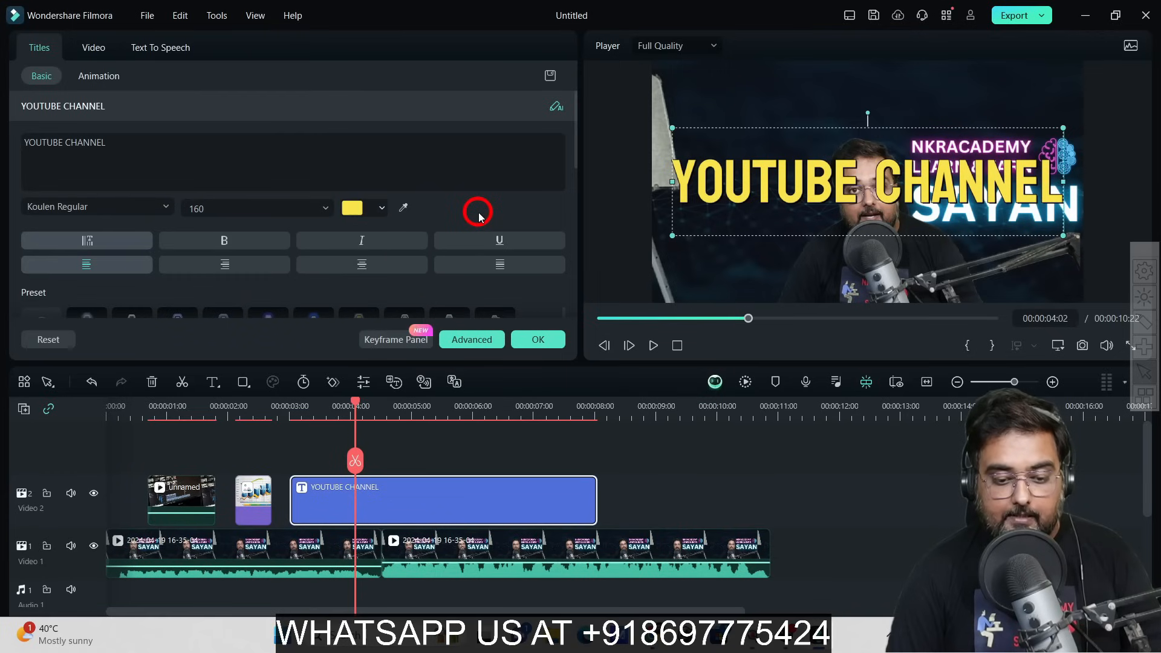
Apply the orange-gold text style preset to the title and reduce its scale to 68.67.
left_click_drag(575, 153, 577, 192)
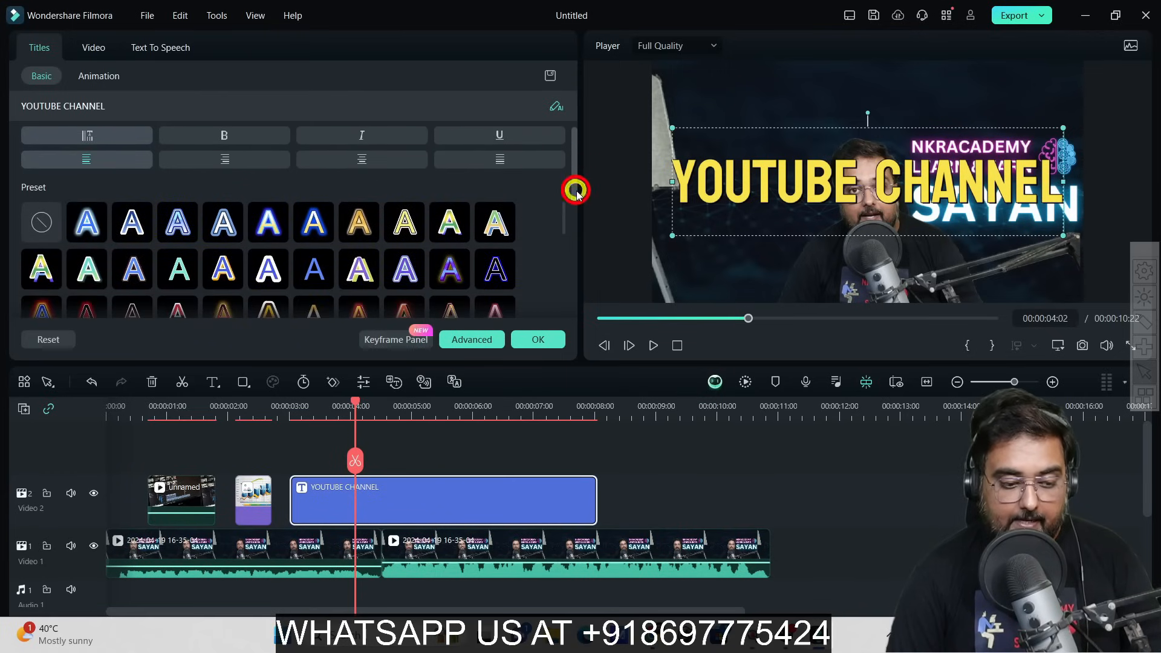
left_click(356, 235)
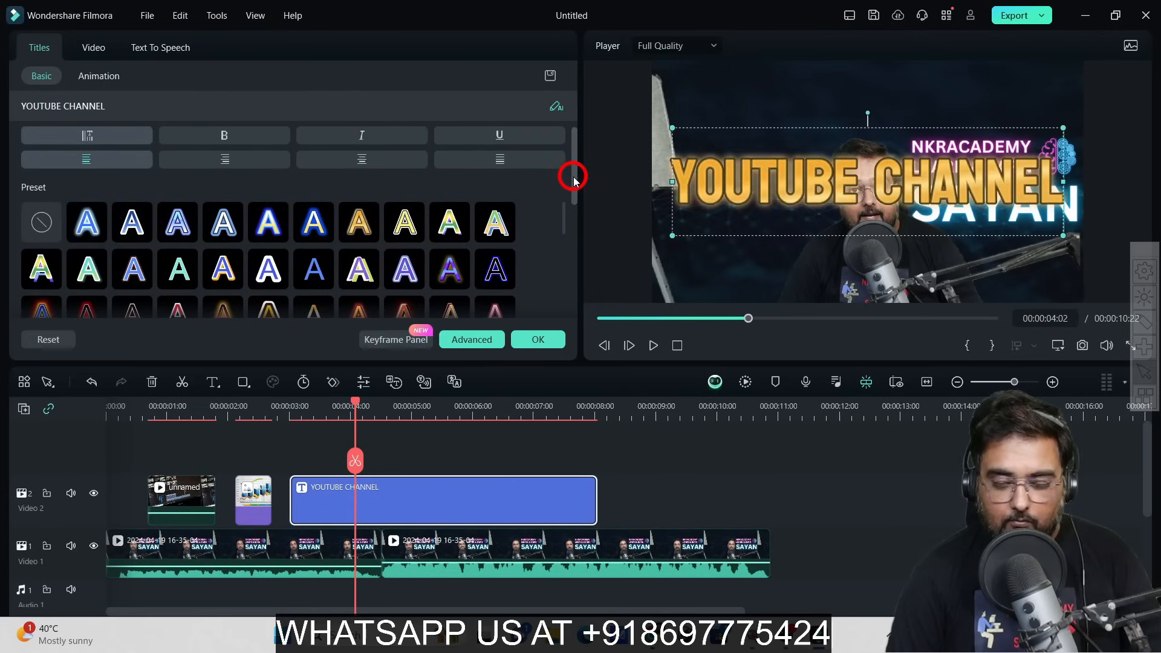
left_click_drag(573, 180, 573, 254)
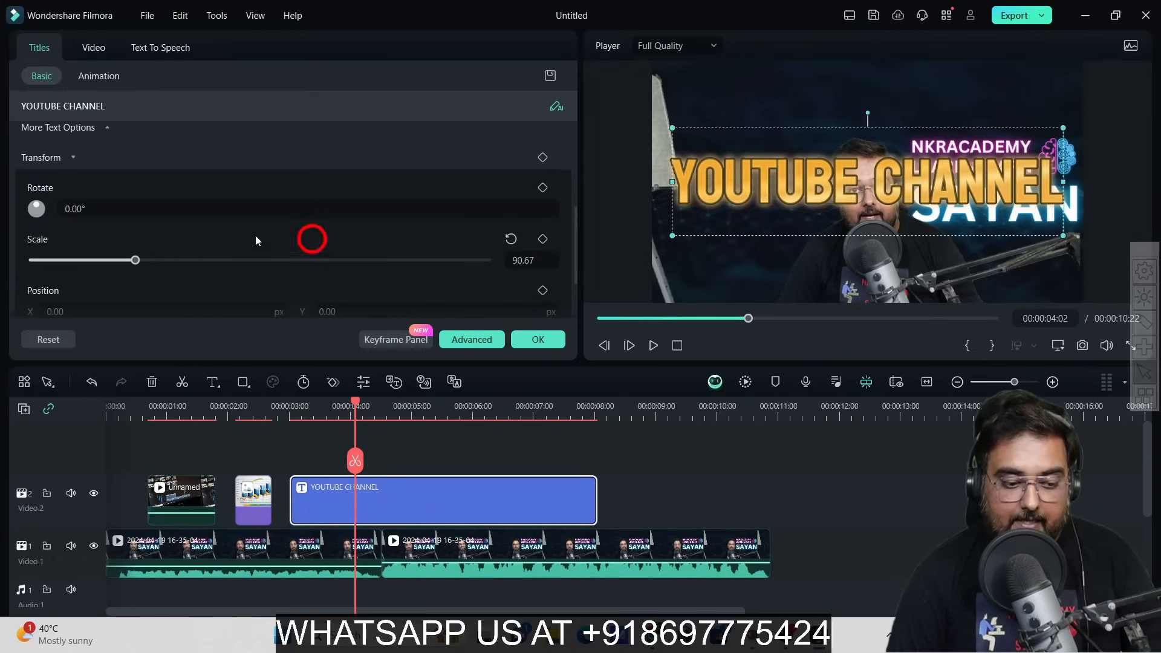
left_click_drag(36, 208, 36, 208)
double_click(36, 208)
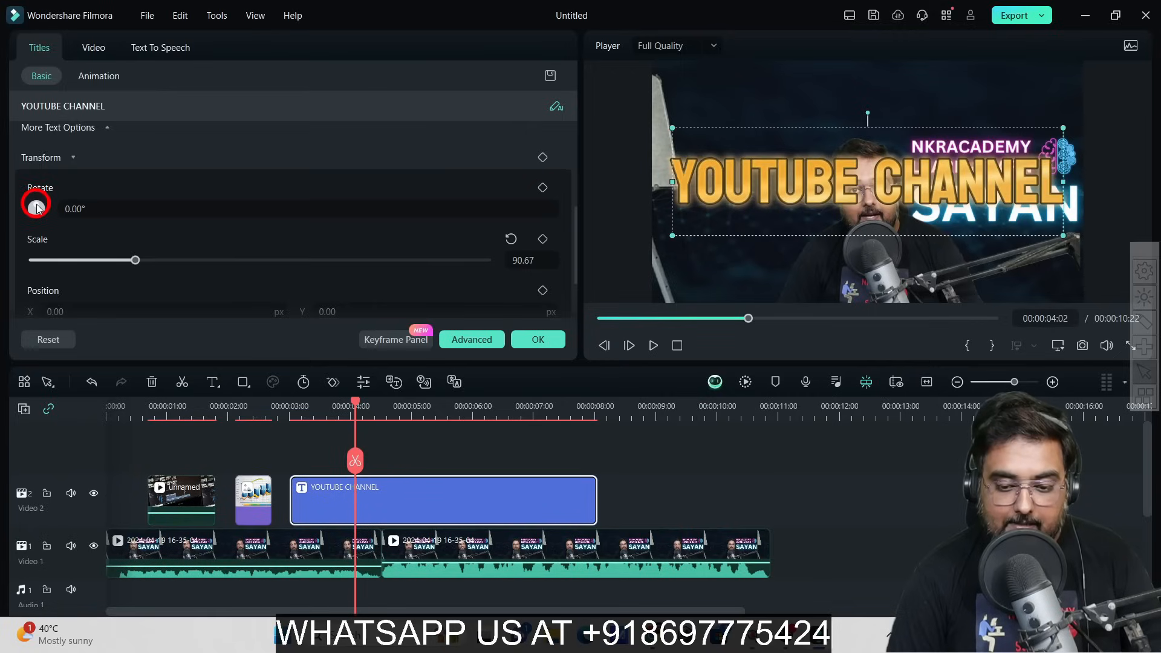
left_click_drag(135, 260, 109, 259)
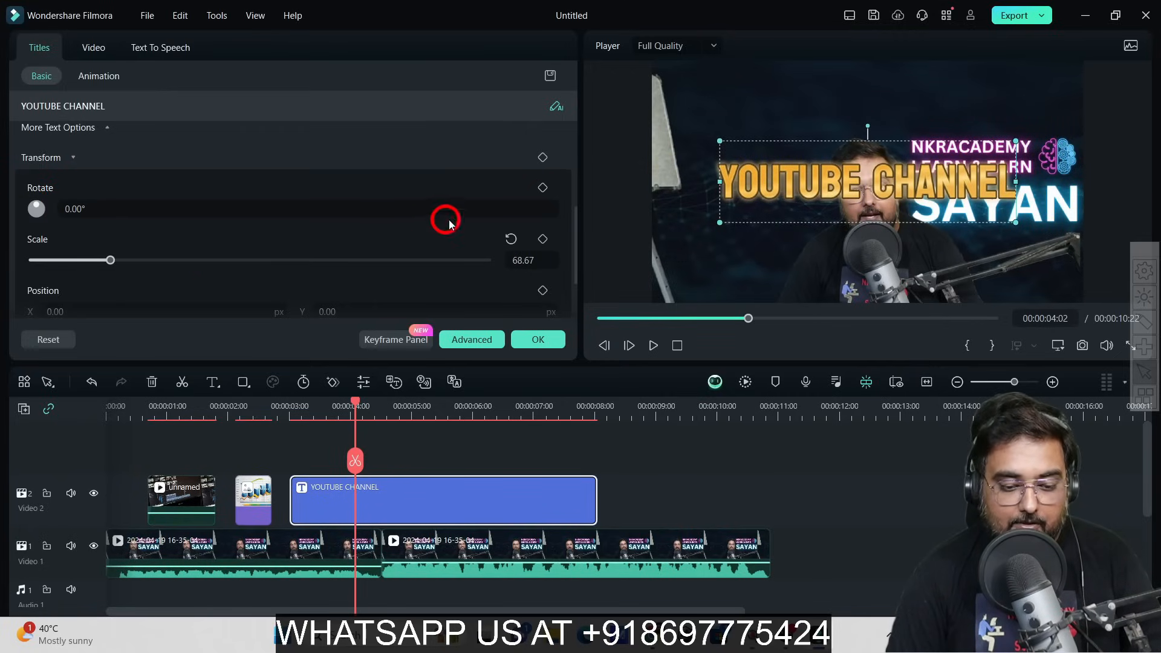
Look over the title's remaining basic settings and apply the first Typewriter preset as its In animation.
left_click_drag(573, 231, 573, 267)
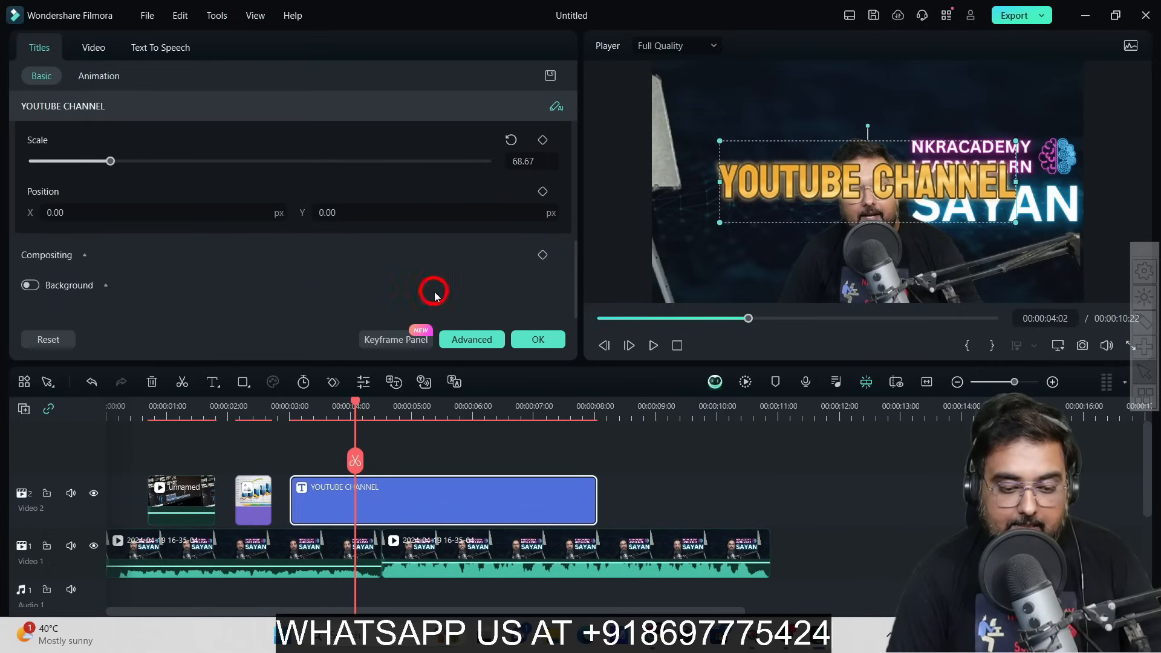
left_click_drag(575, 271, 554, 127)
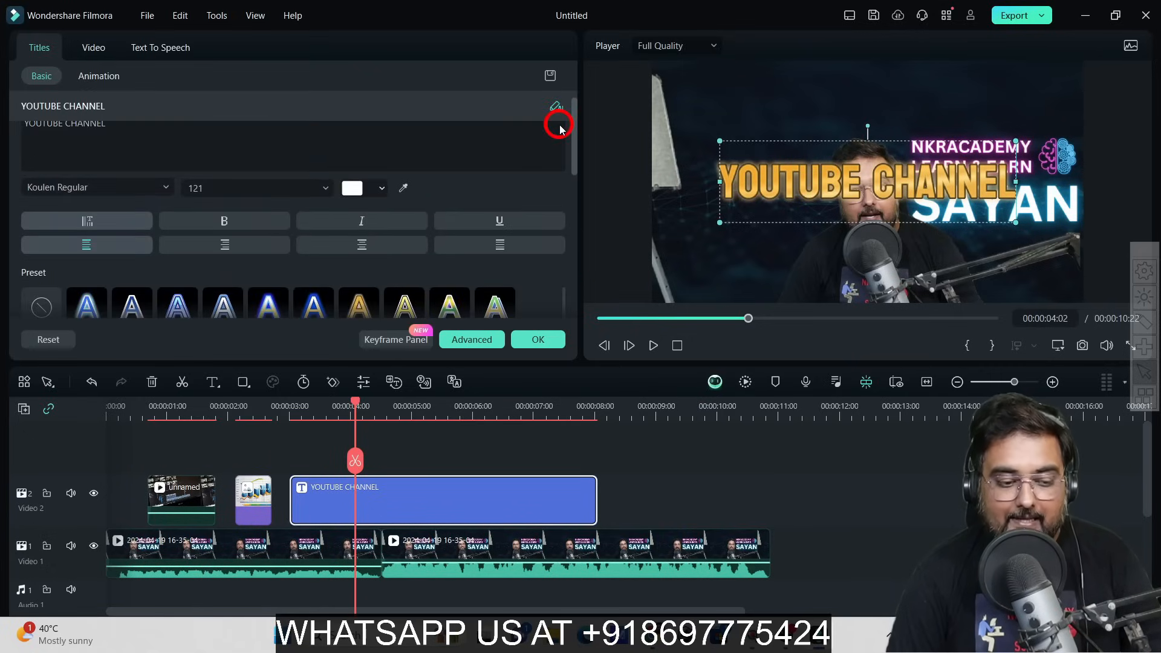
left_click(100, 77)
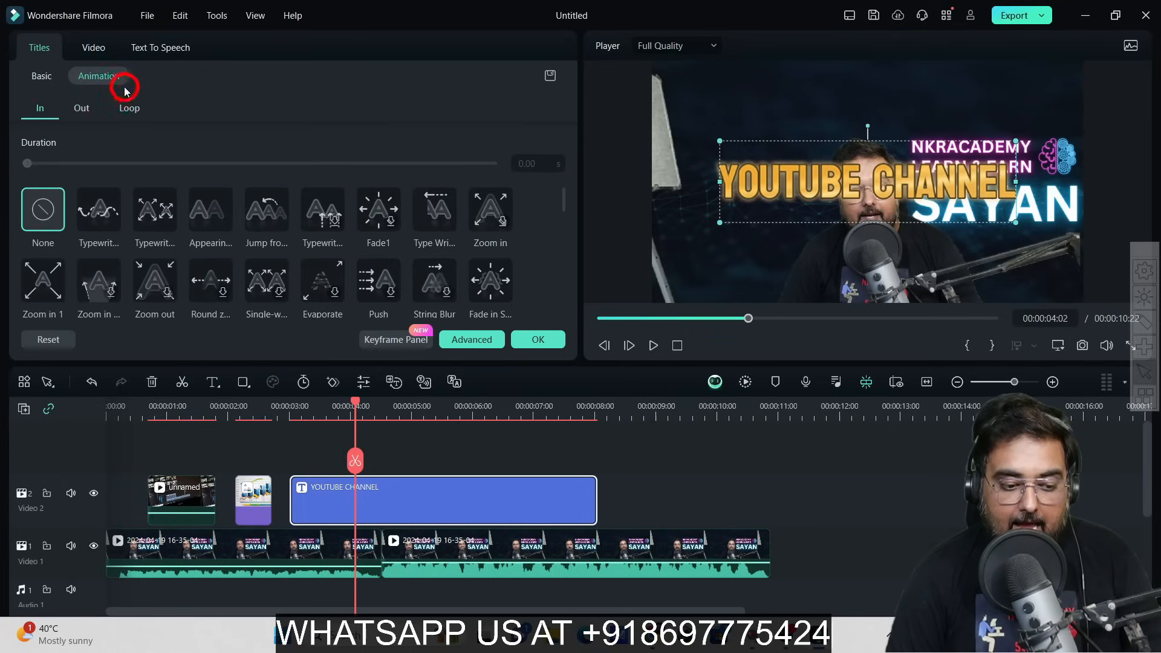
left_click(100, 222)
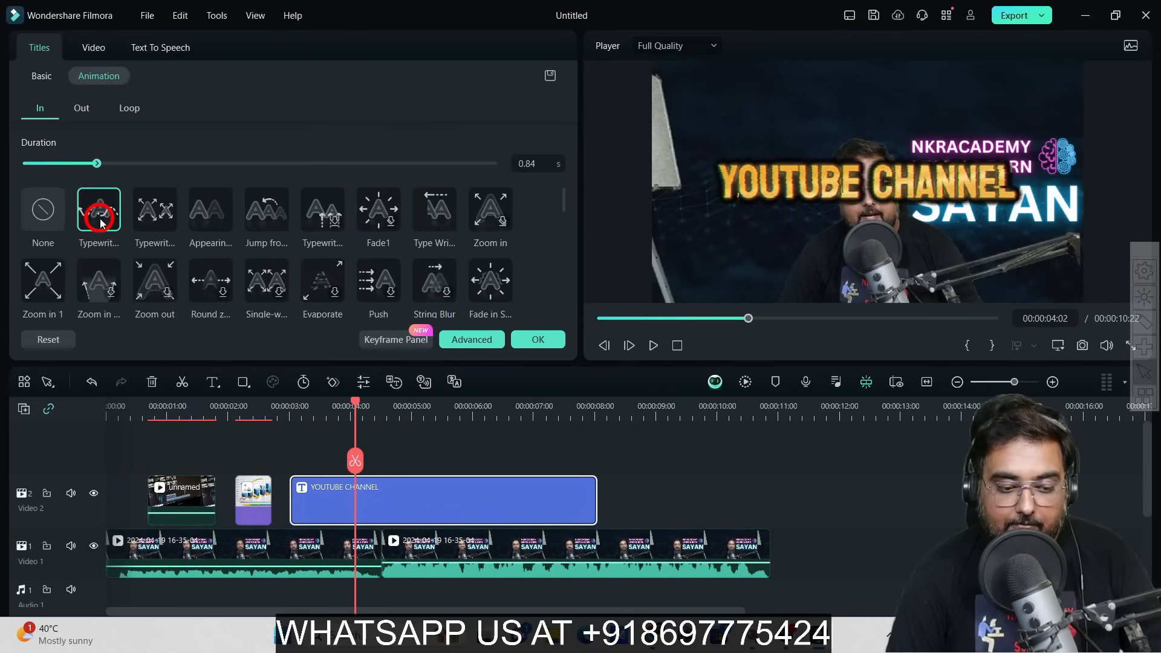
Switch the title's In animation to the second Typewriter preset, confirm it, and play the title from its start.
left_click(144, 219)
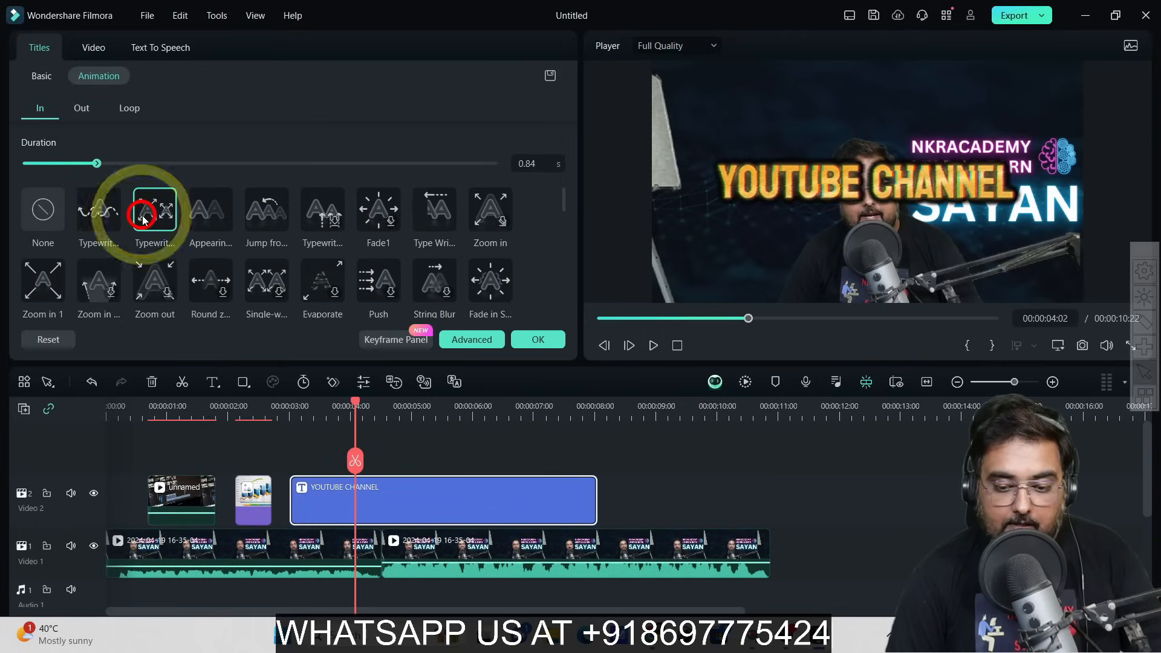
left_click(539, 340)
left_click(292, 408)
left_click(654, 345)
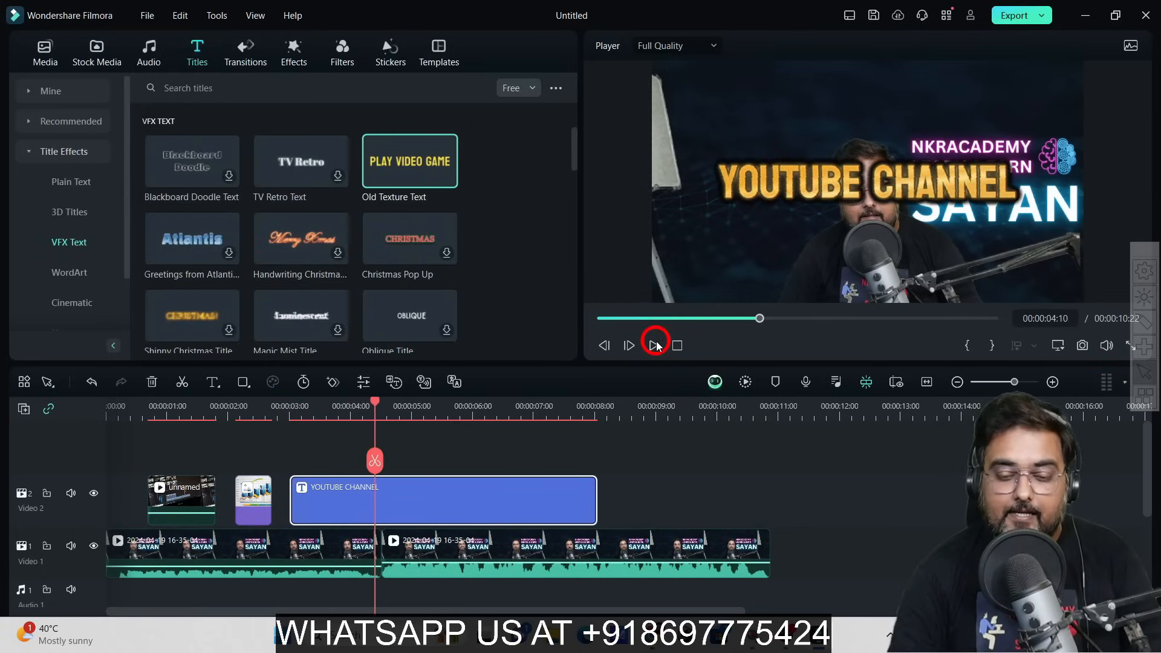
Move the title up above the speaker's head, trim its clip's end to 00:00:04:10, and play it back.
left_click(875, 184)
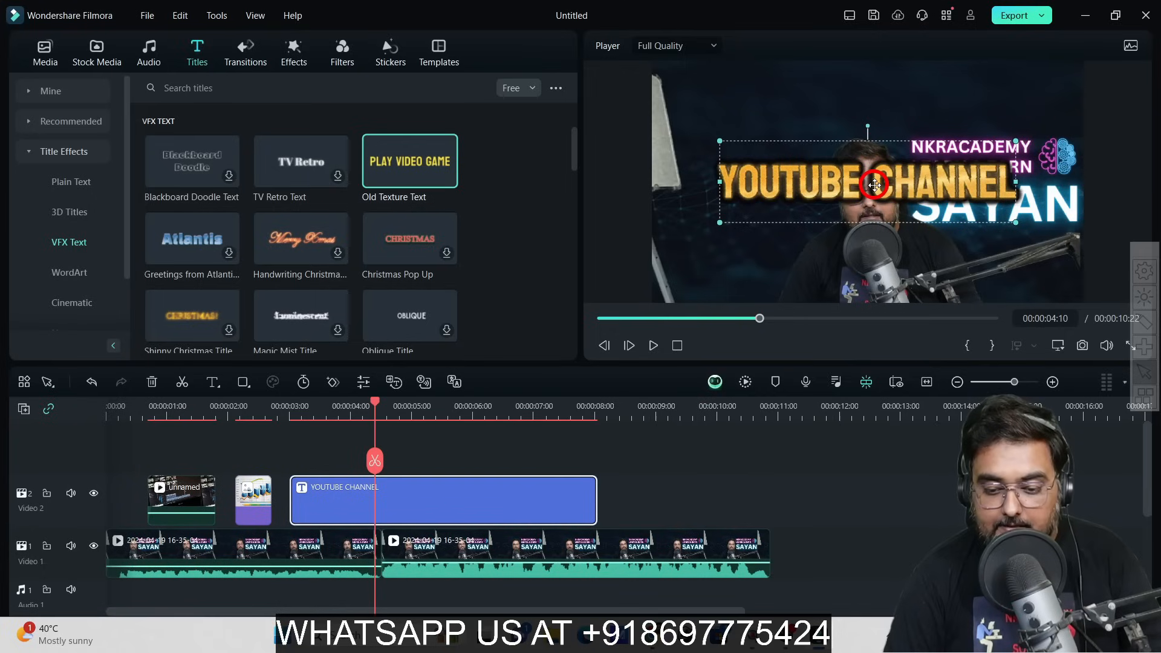
left_click_drag(874, 184, 873, 105)
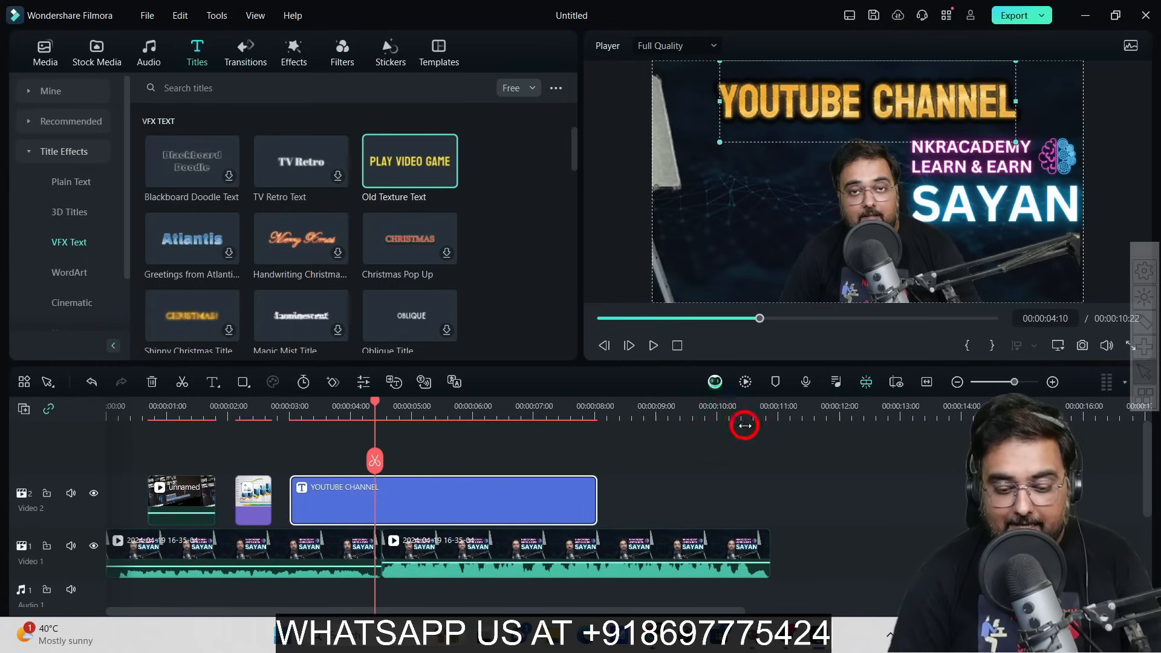
left_click_drag(593, 497, 367, 494)
left_click(292, 405)
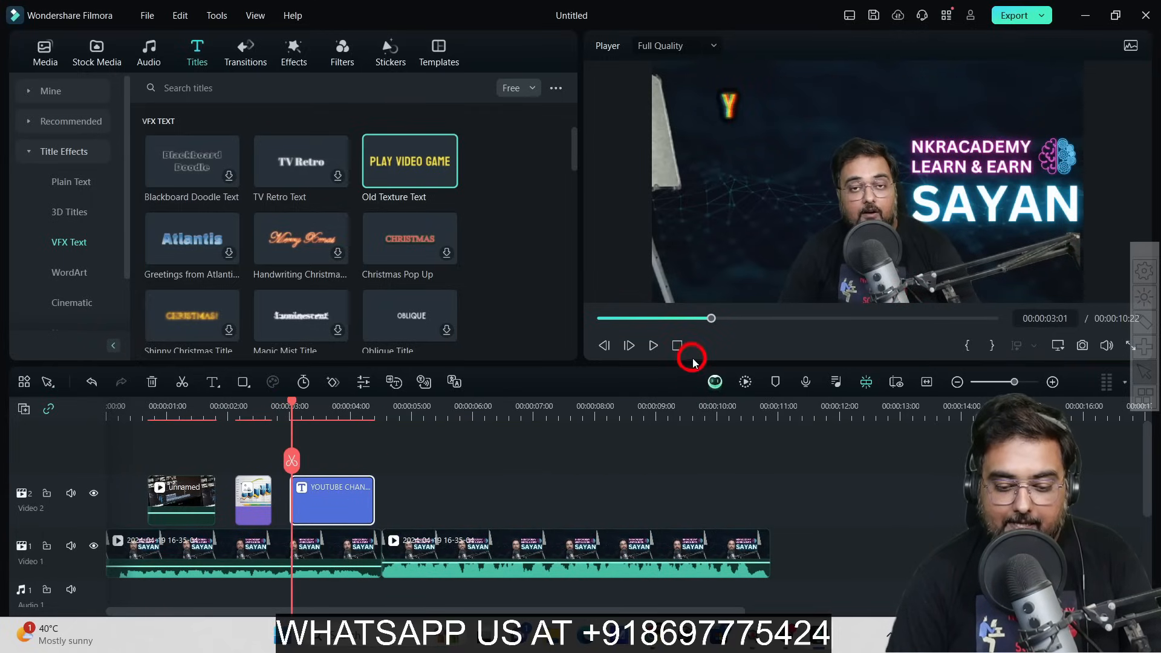
left_click(656, 346)
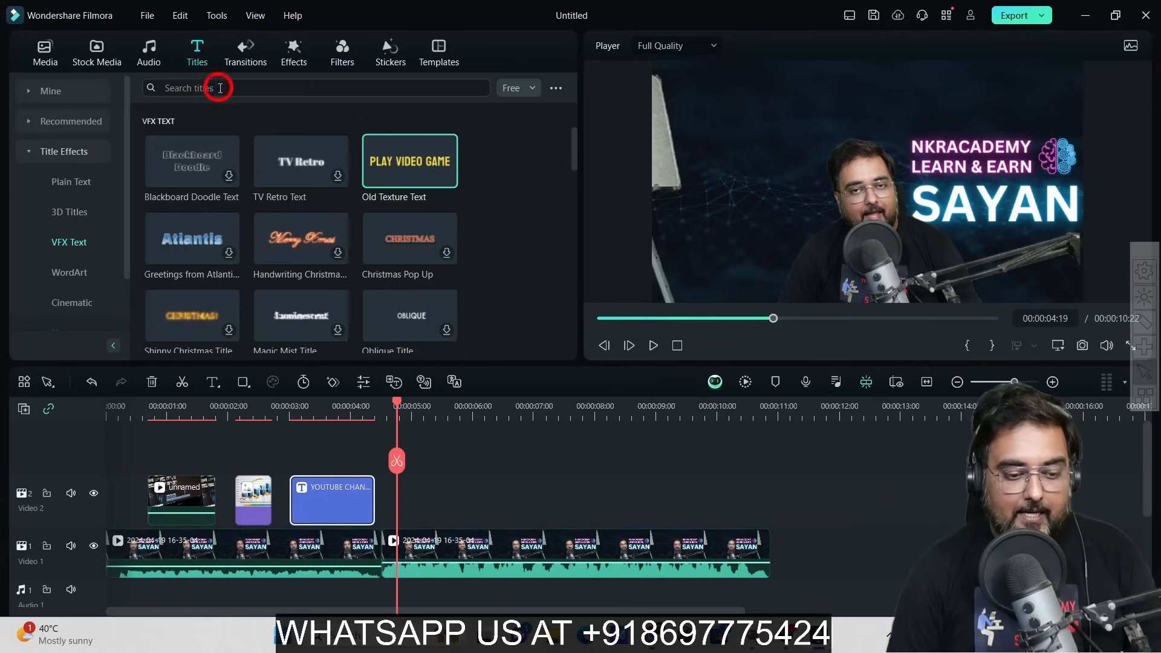
Open the transitions library and play the first overlay clip from just before it starts.
left_click(248, 53)
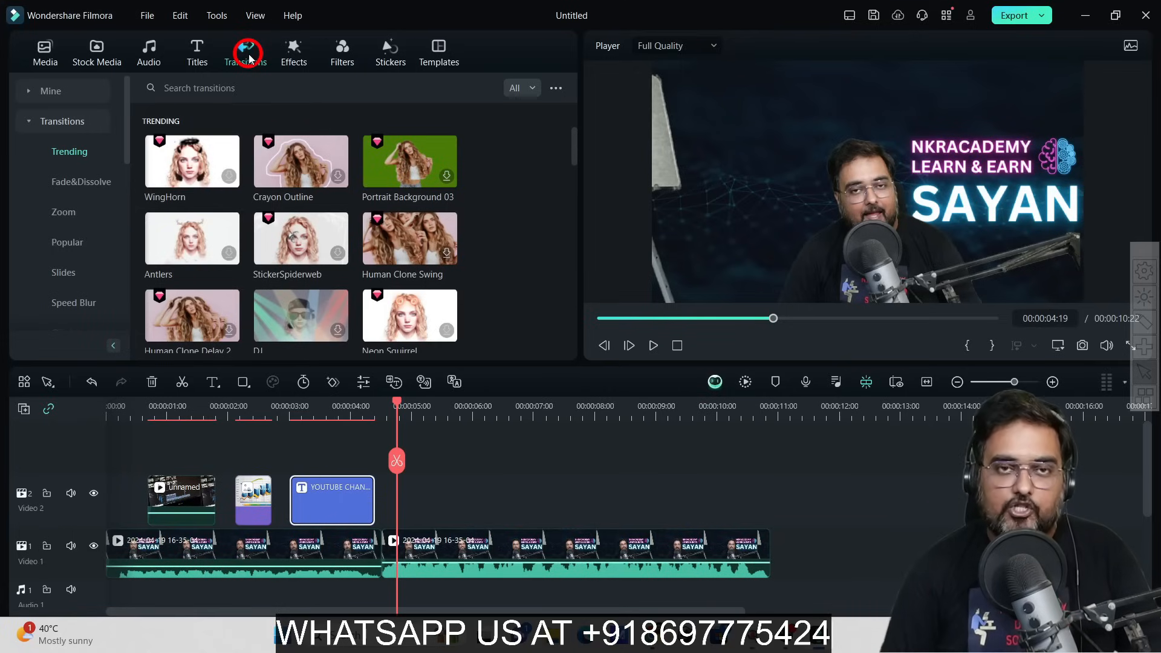
left_click_drag(397, 402, 140, 402)
left_click(653, 346)
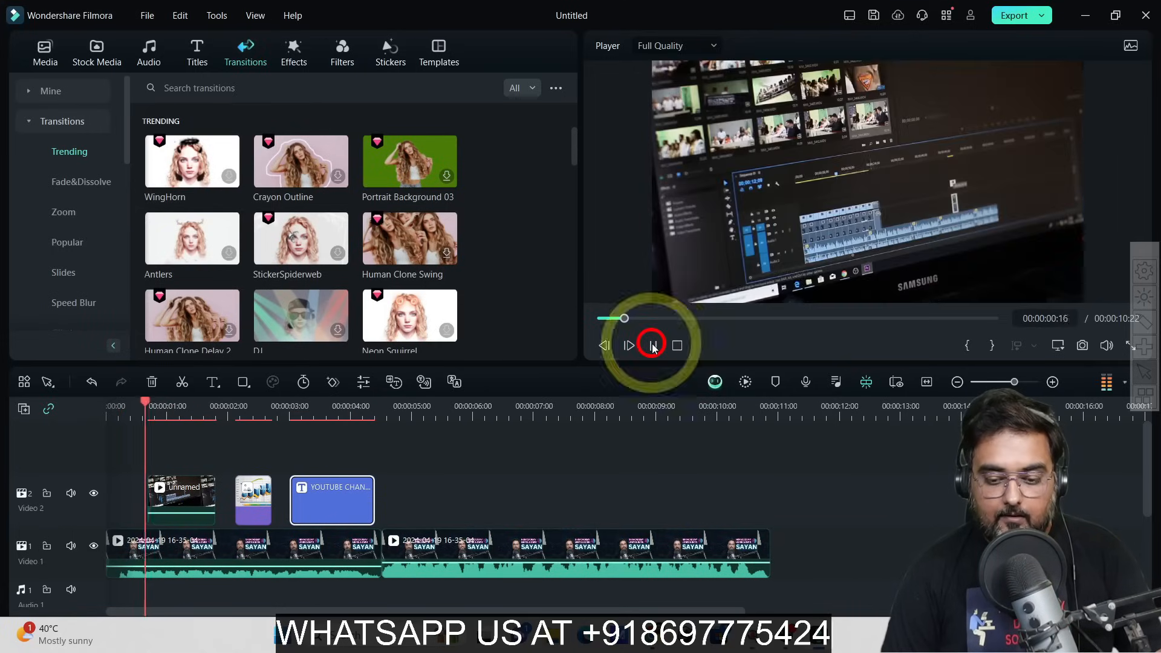
left_click(653, 345)
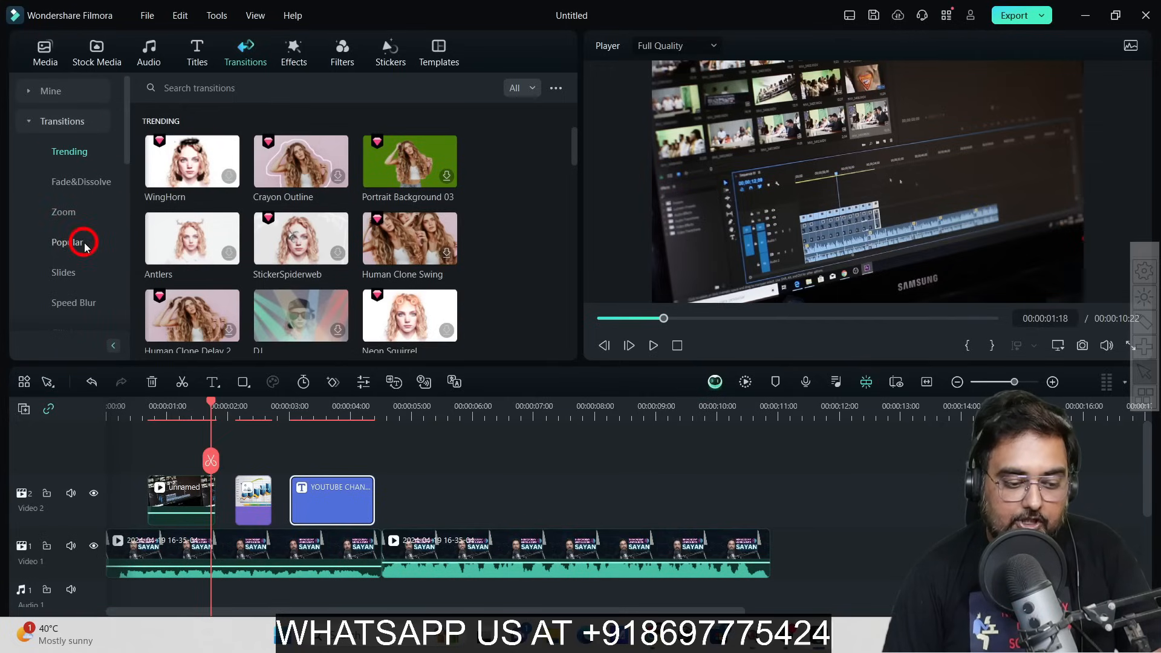
Filter the transitions to free ones and add Warp Zoom 3 from the favorites to the start of the first overlay clip.
left_click(521, 90)
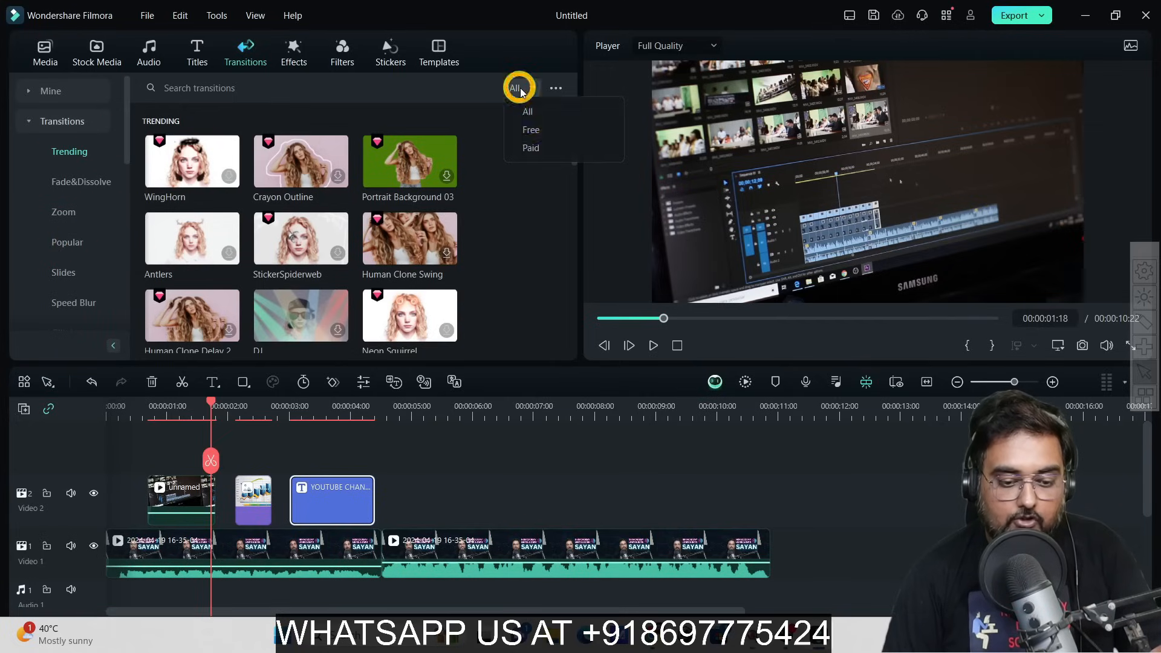
left_click(525, 129)
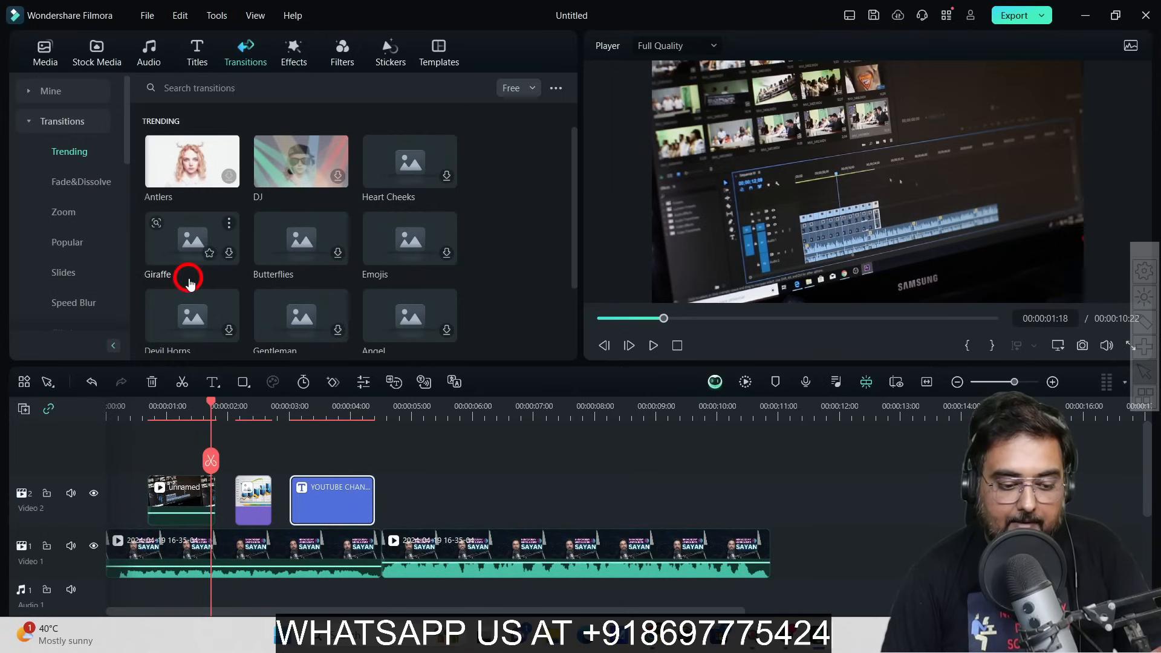
left_click(72, 100)
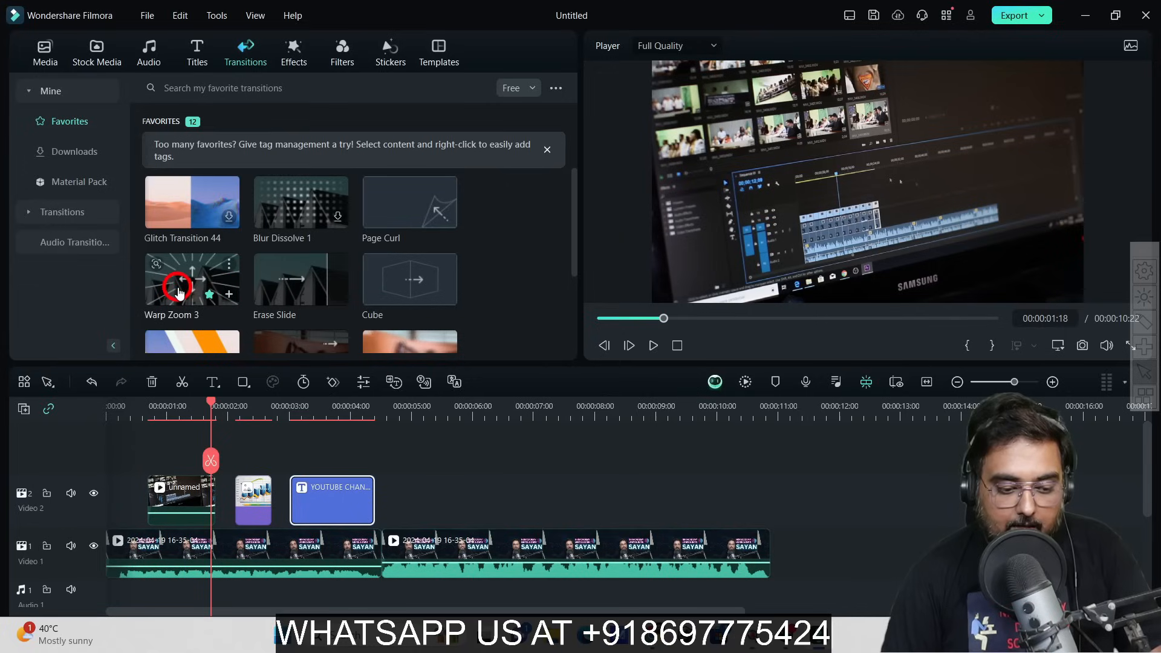
mouse_move(183, 289)
left_mouse_down()
mouse_move(222, 421)
mouse_move(133, 505)
mouse_move(104, 506)
mouse_move(207, 508)
mouse_move(156, 508)
left_mouse_up()
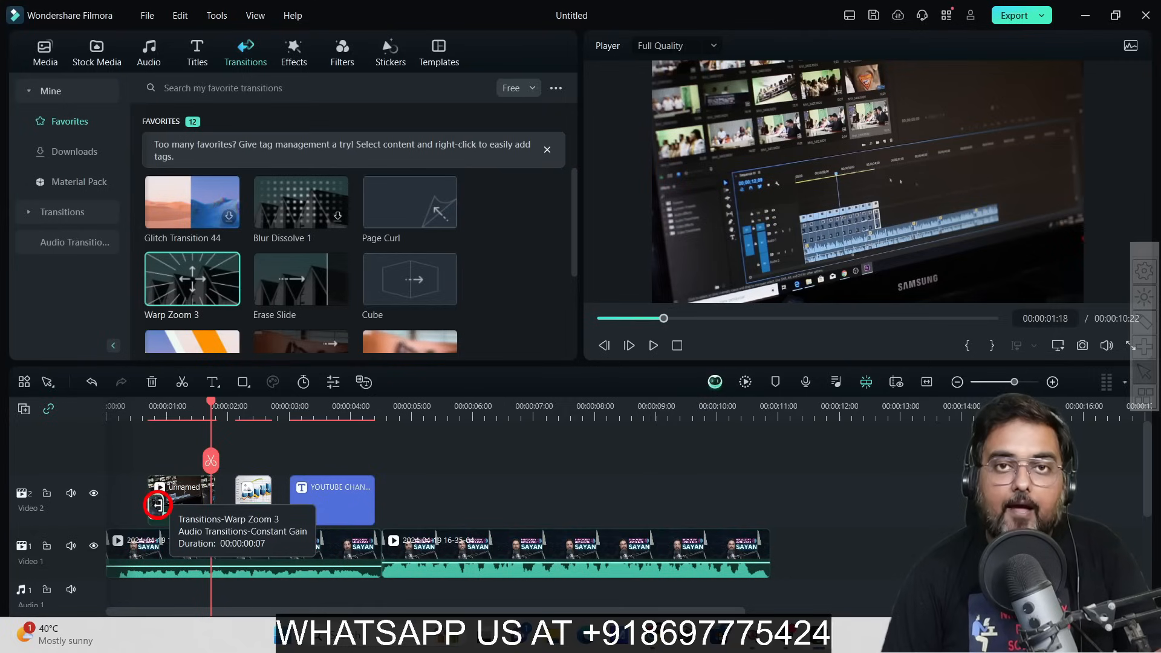
Play the first overlay clip from just before its start to check the Warp Zoom 3 transition.
left_click(140, 416)
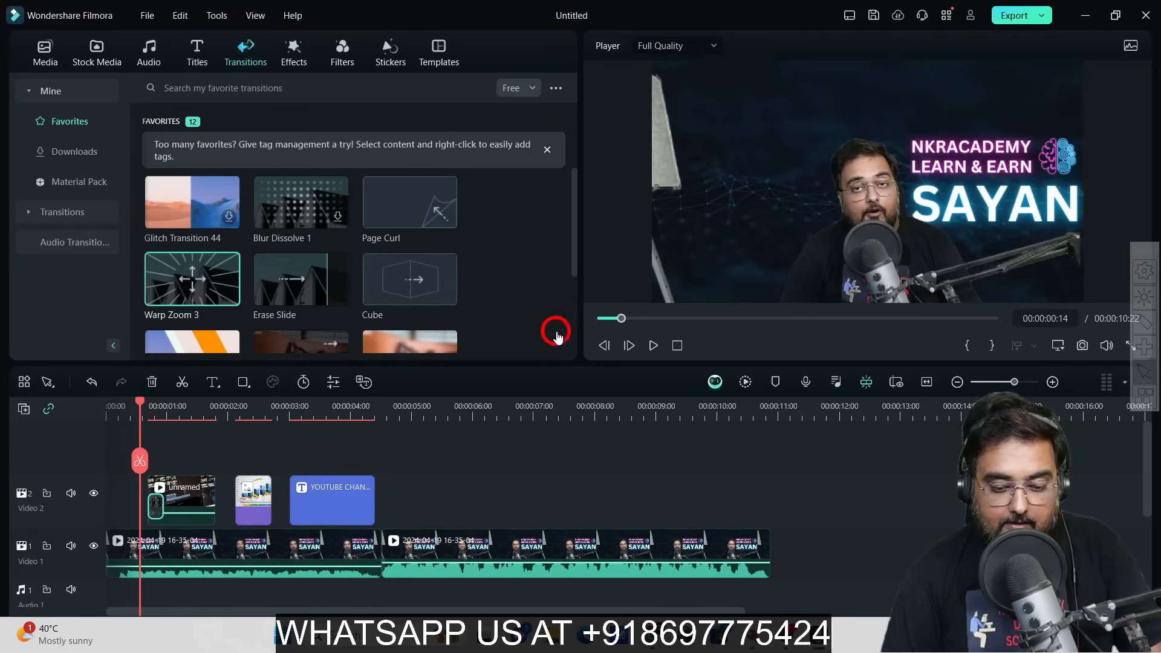
left_click(652, 345)
left_click(651, 342)
left_click(219, 514)
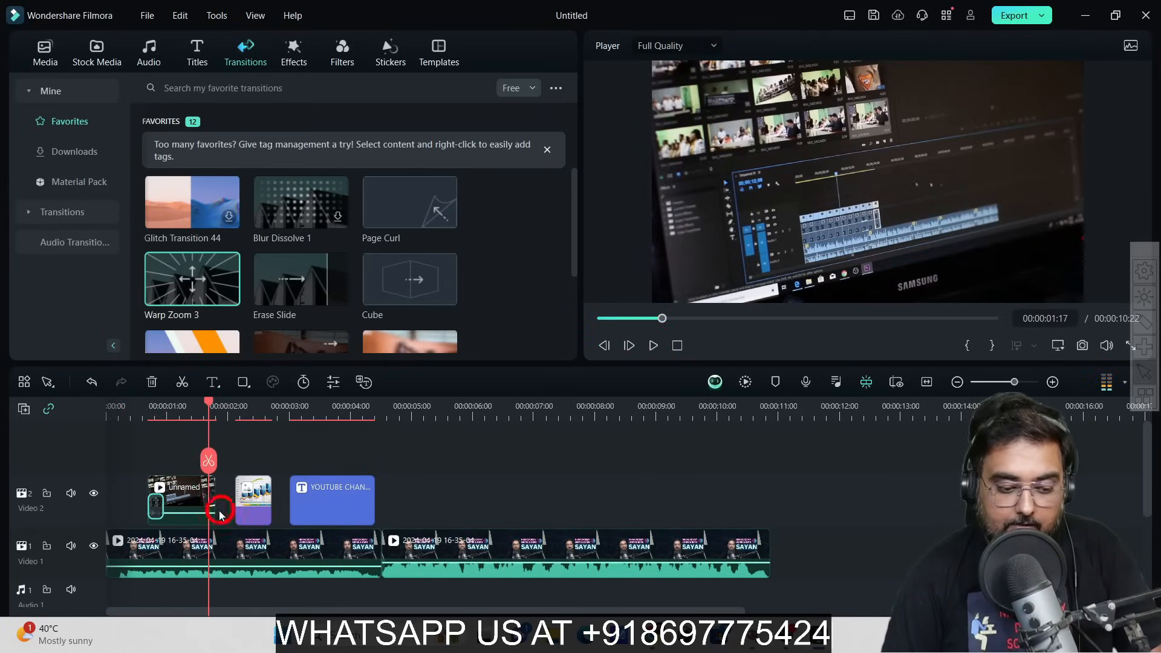
Lengthen the Warp Zoom 3 transition at the start of the first Video 2 clip and play it back.
left_click_drag(173, 511, 180, 505)
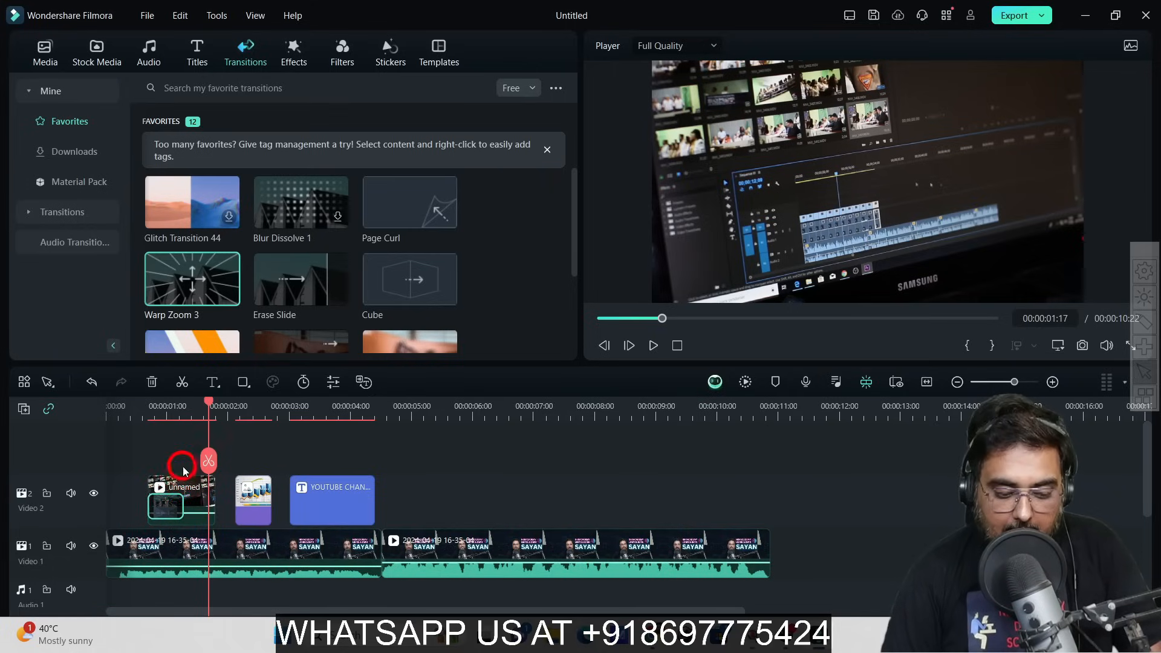
left_click(158, 464)
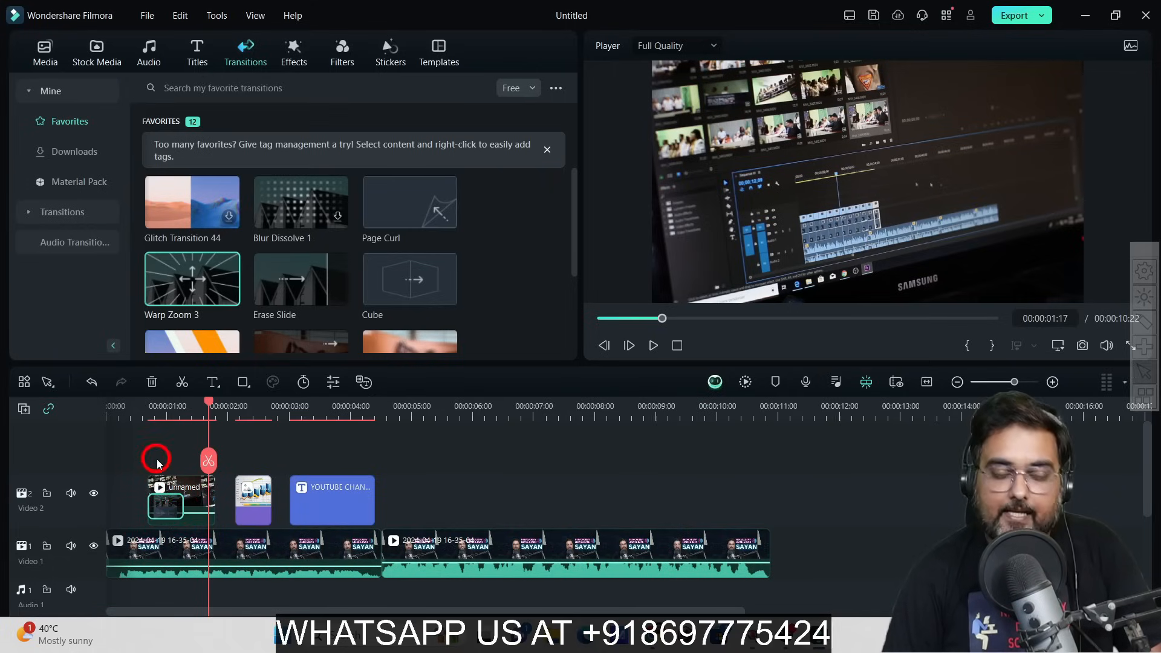
left_click(143, 407)
left_click(655, 346)
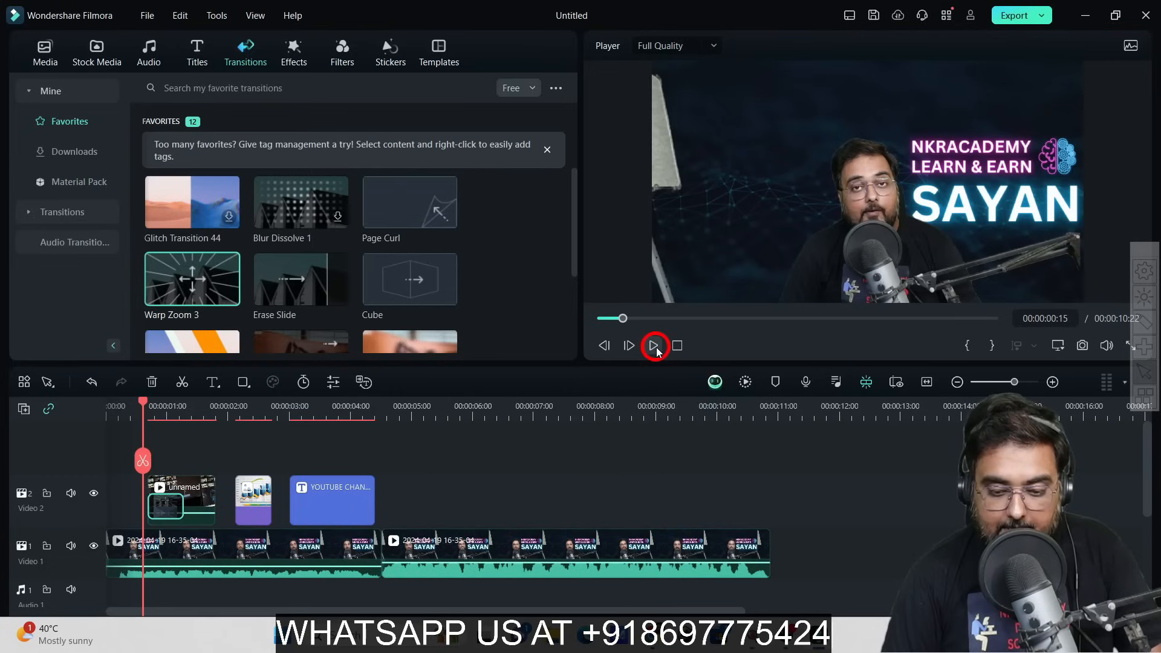
left_click(656, 347)
left_click(656, 347)
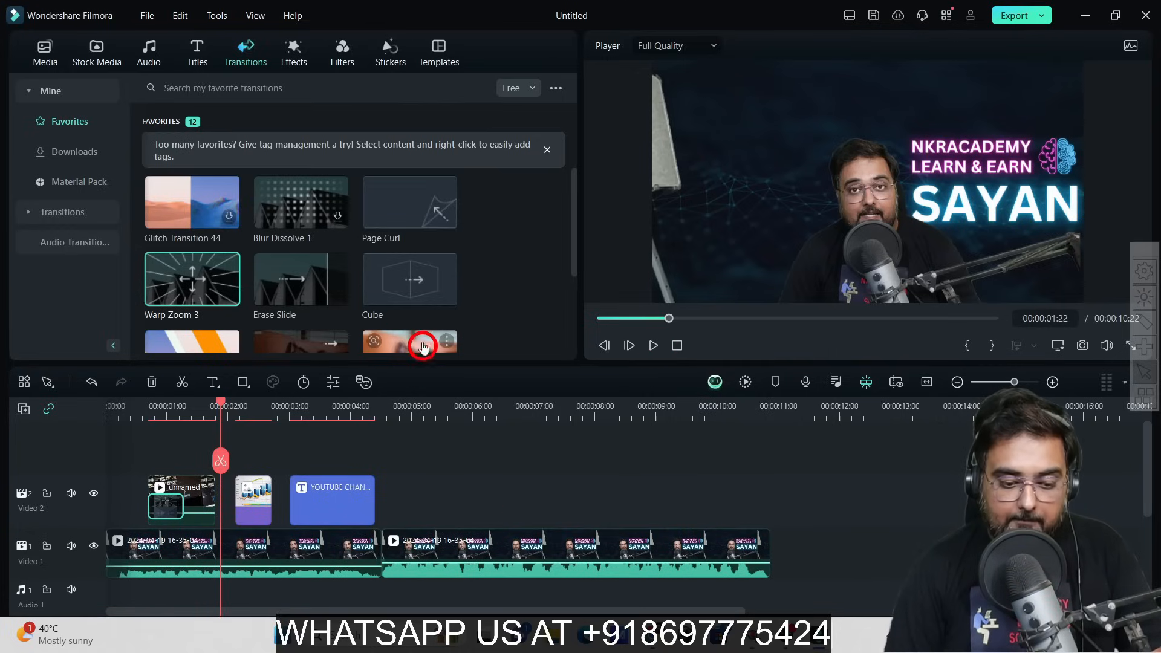
Add the Cube transition between the two clips on Video 1 and play it back.
left_click_drag(422, 285, 375, 555)
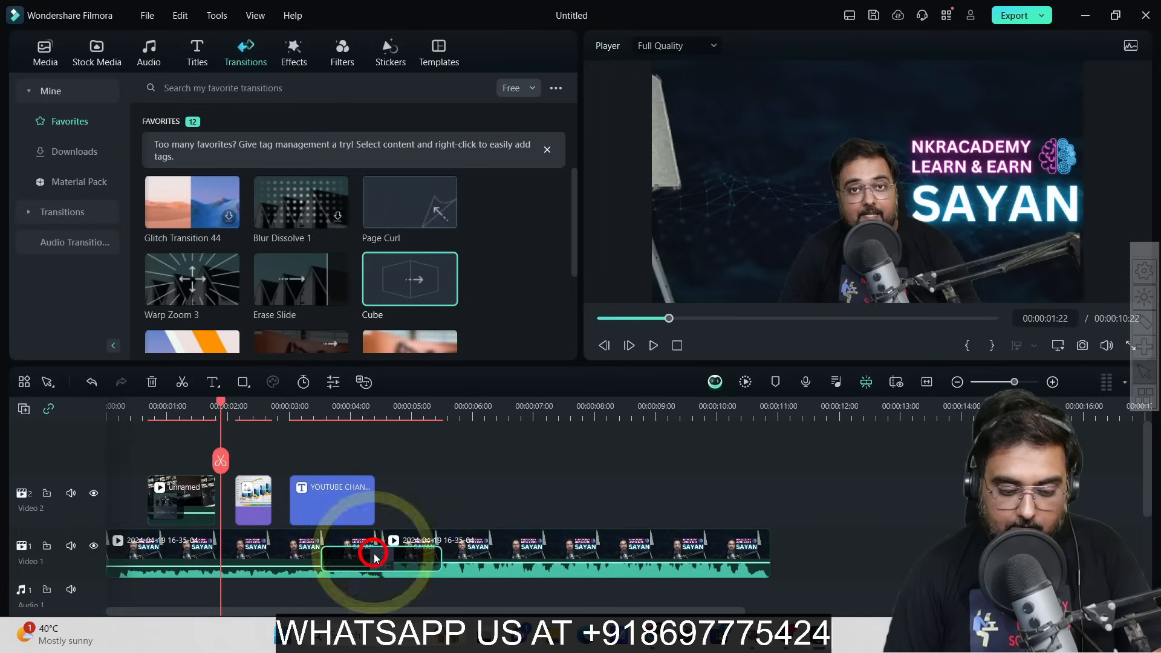
left_click(291, 410)
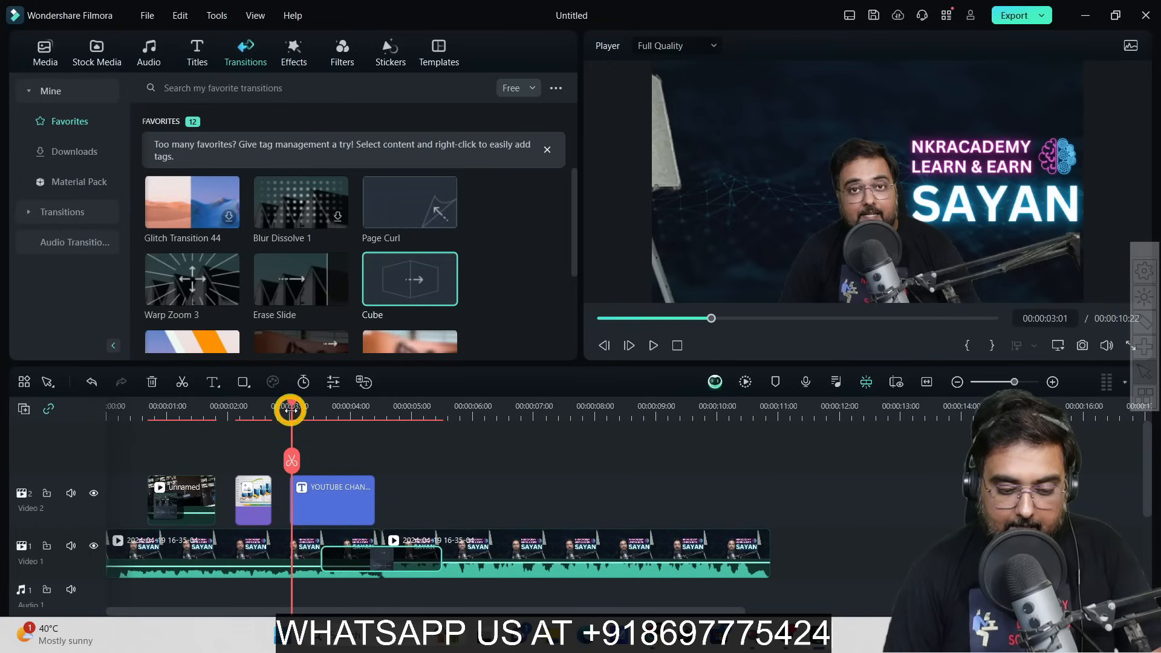
left_click(655, 345)
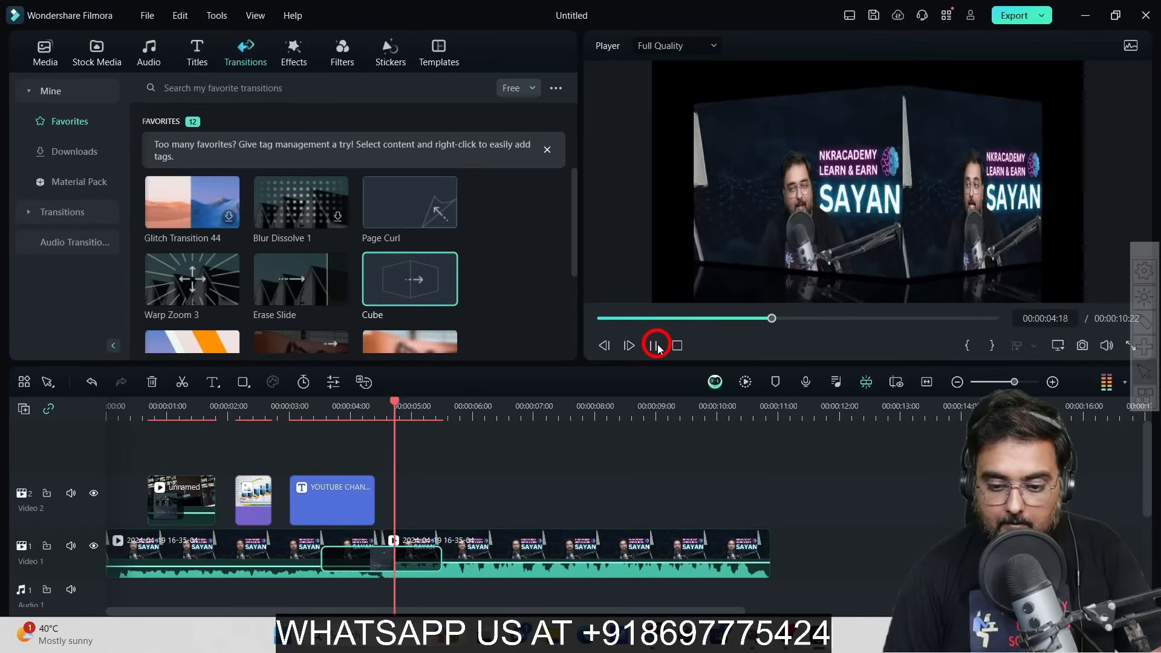
left_click(654, 345)
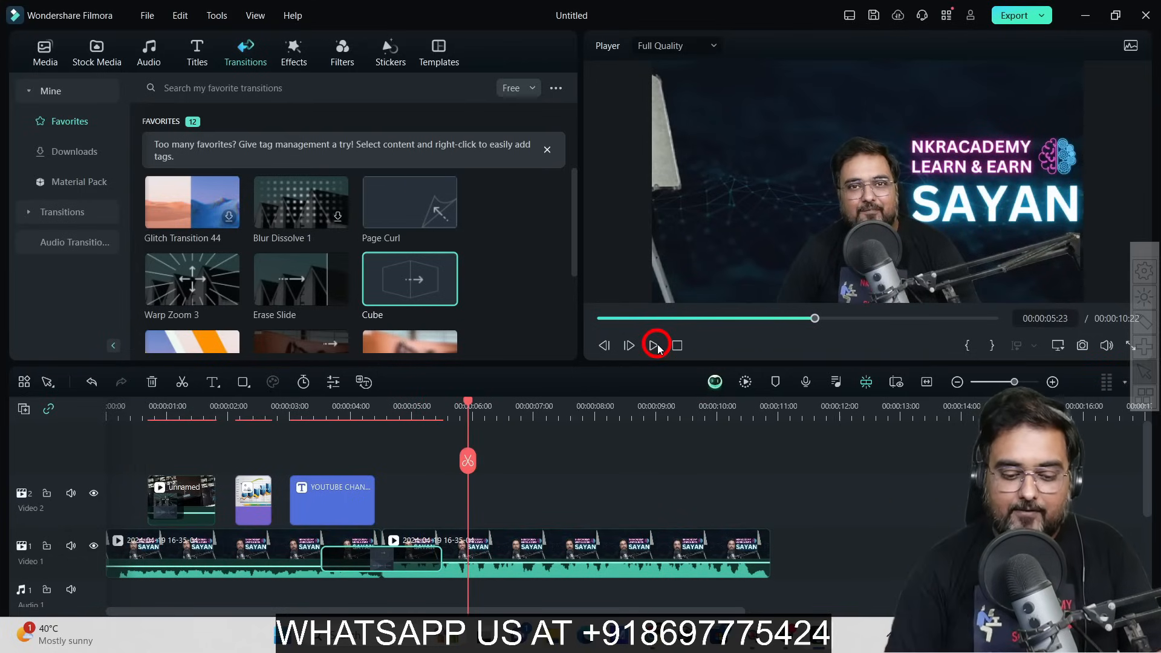
Search the effects for "spin open", apply Spin Open to the first clip on Video 1, and preview it from the start.
left_click(582, 563)
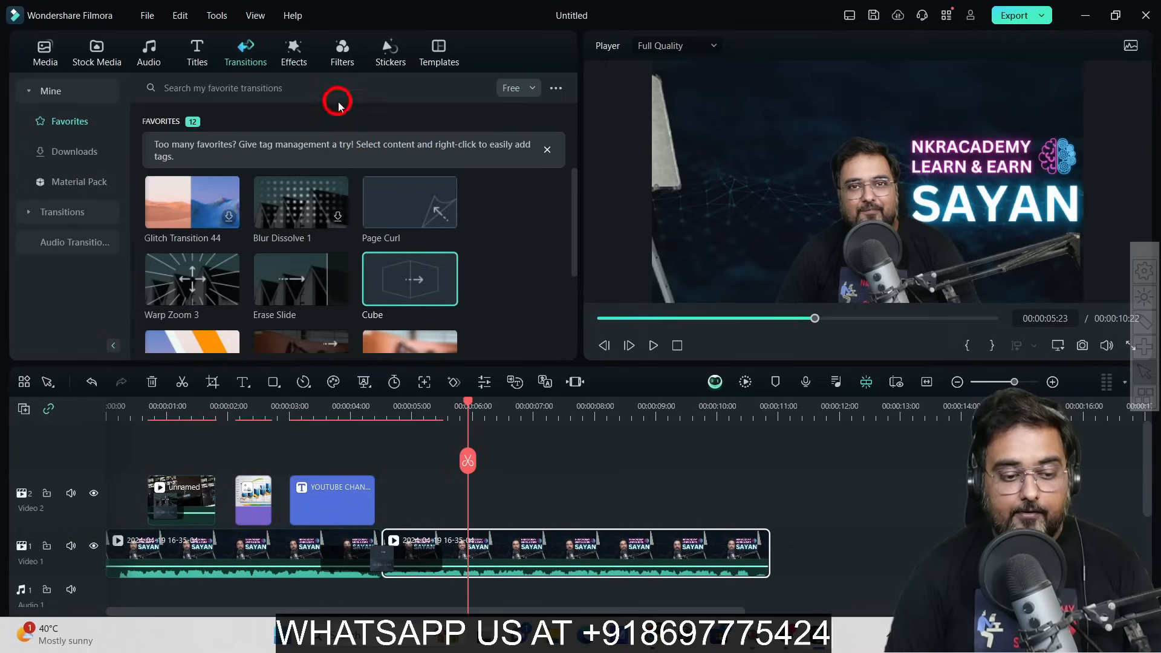
left_click(295, 58)
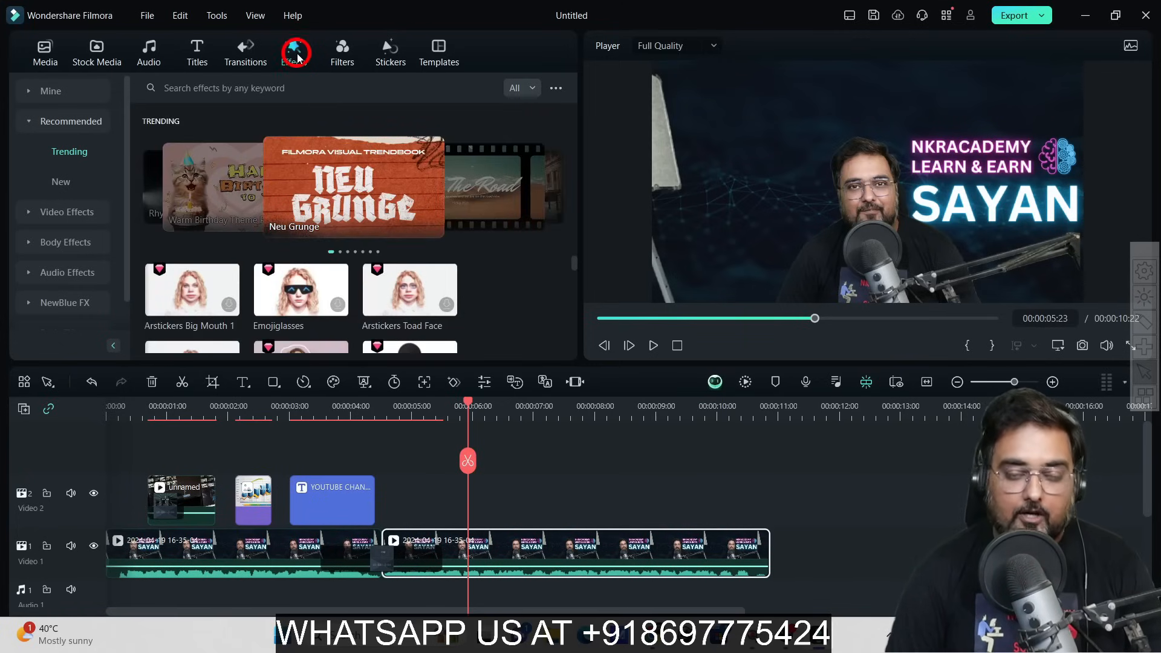
left_click(284, 89)
type("spi")
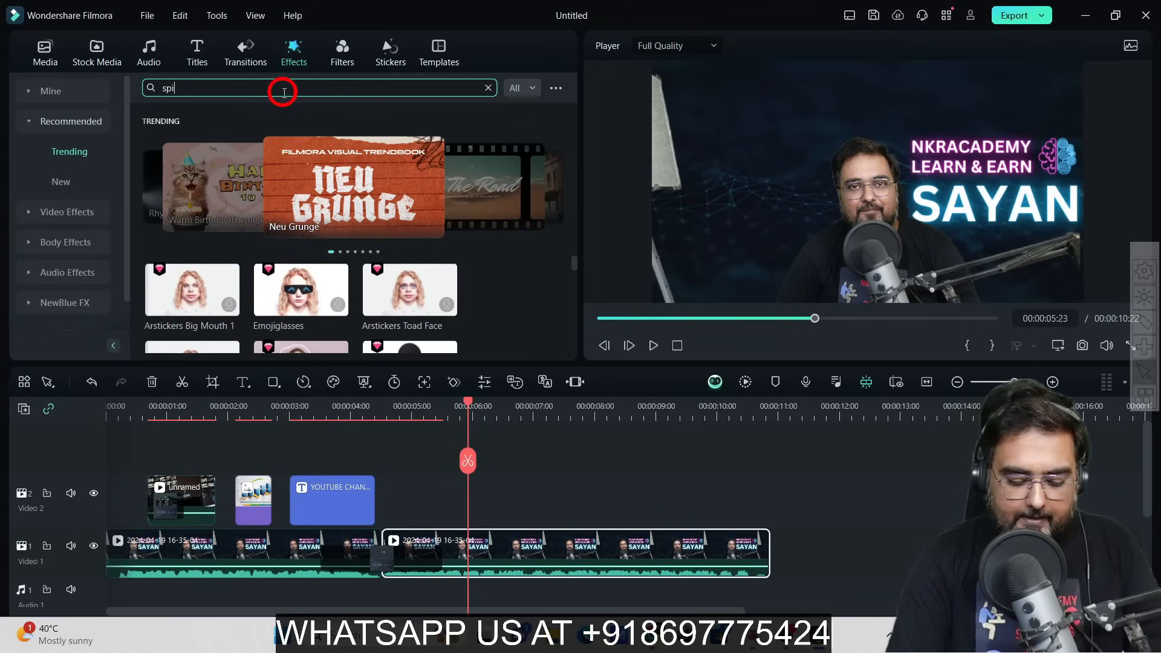
type("n open")
key("Return")
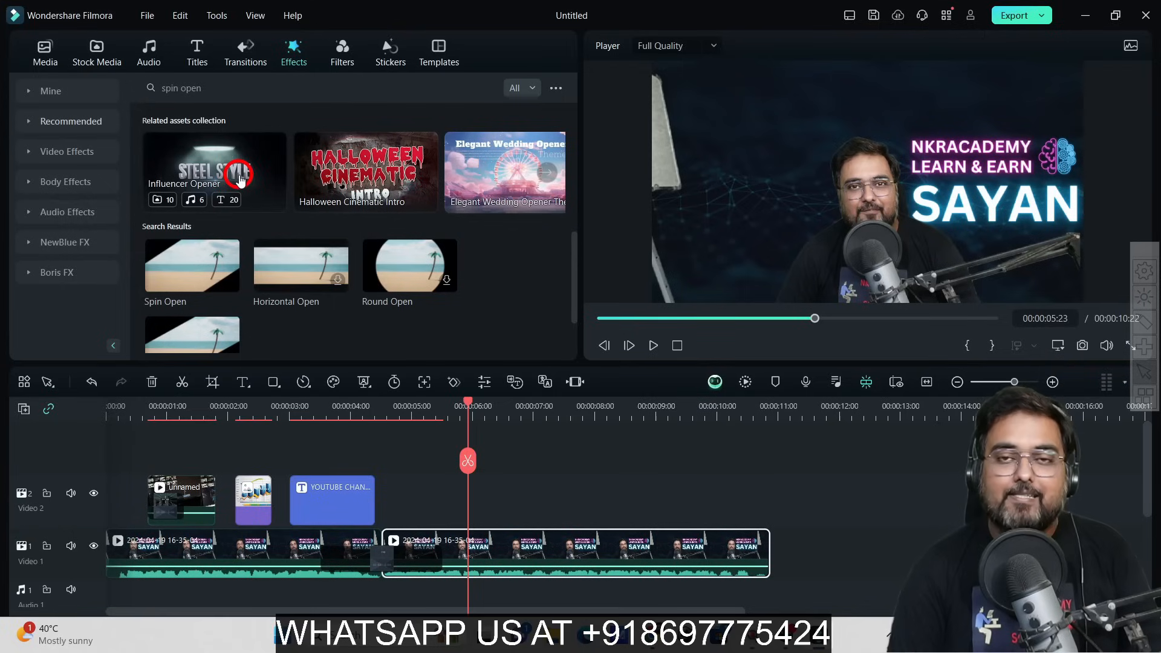
mouse_move(191, 282)
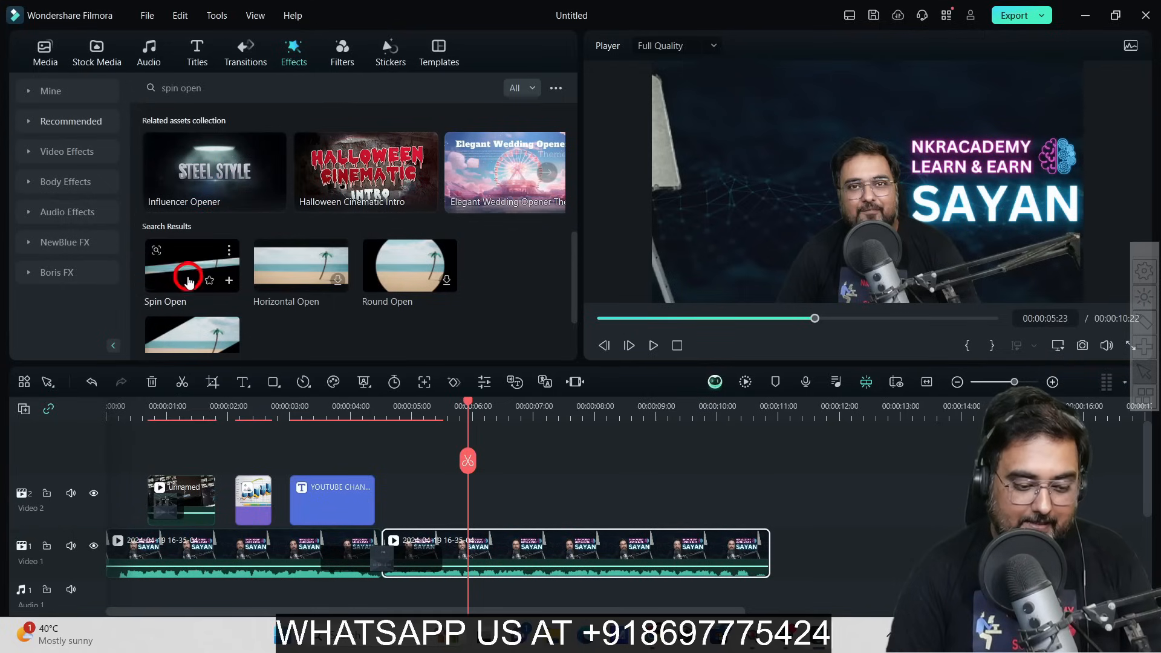
left_click_drag(189, 282, 124, 555)
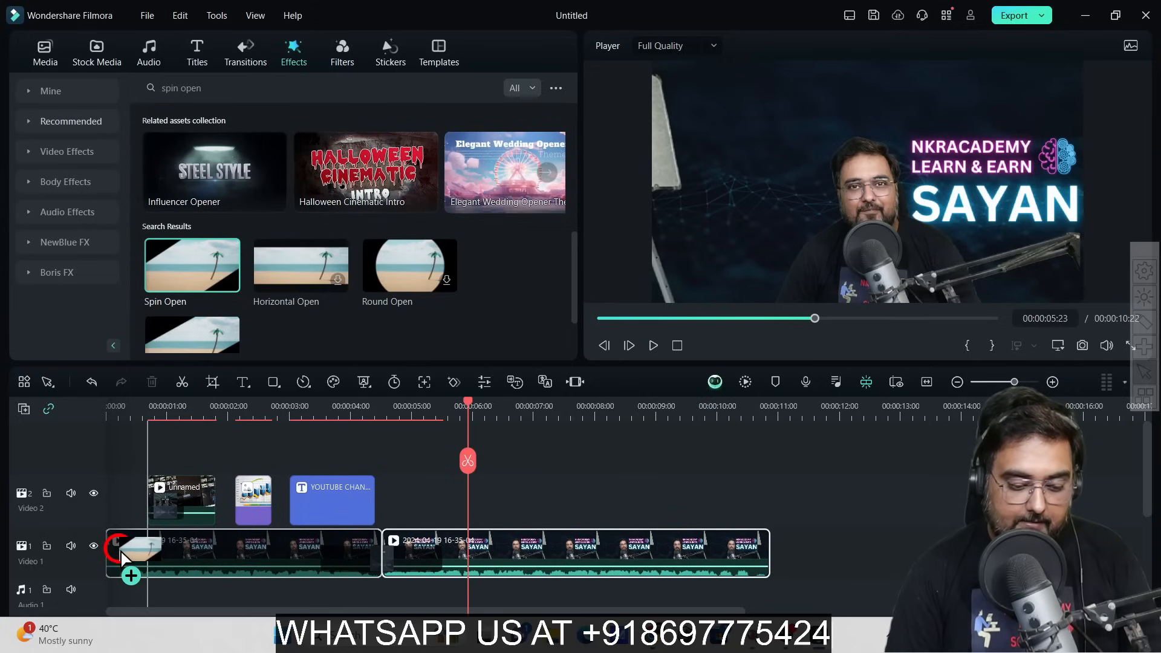
left_click_drag(124, 555, 120, 552)
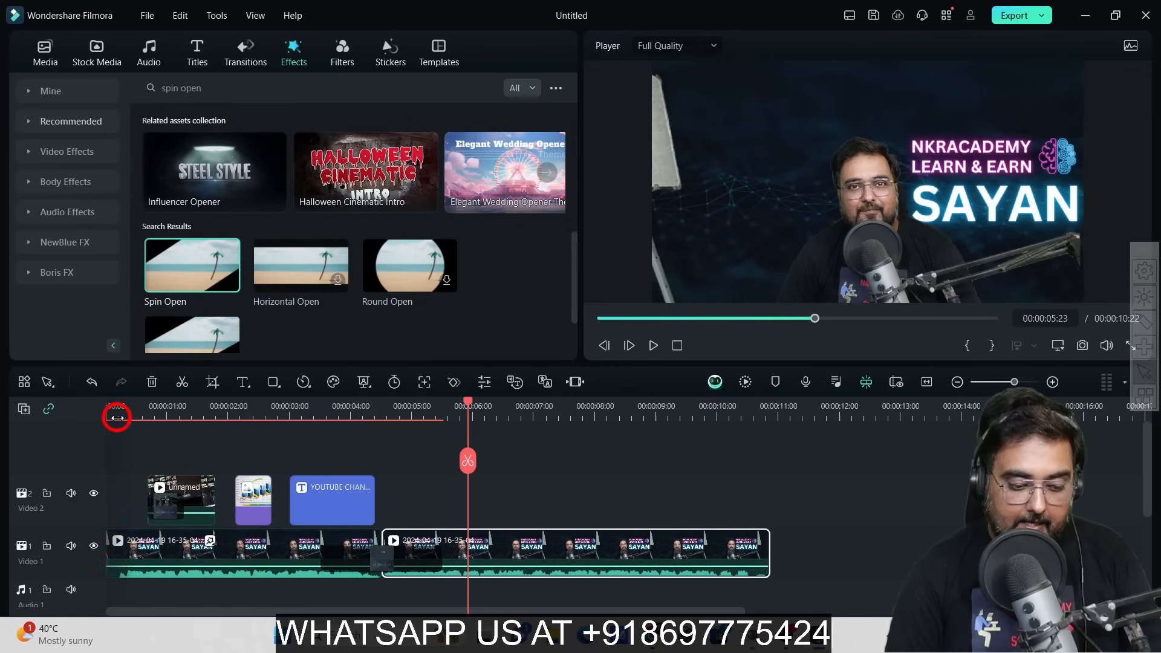
left_click_drag(117, 417, 91, 410)
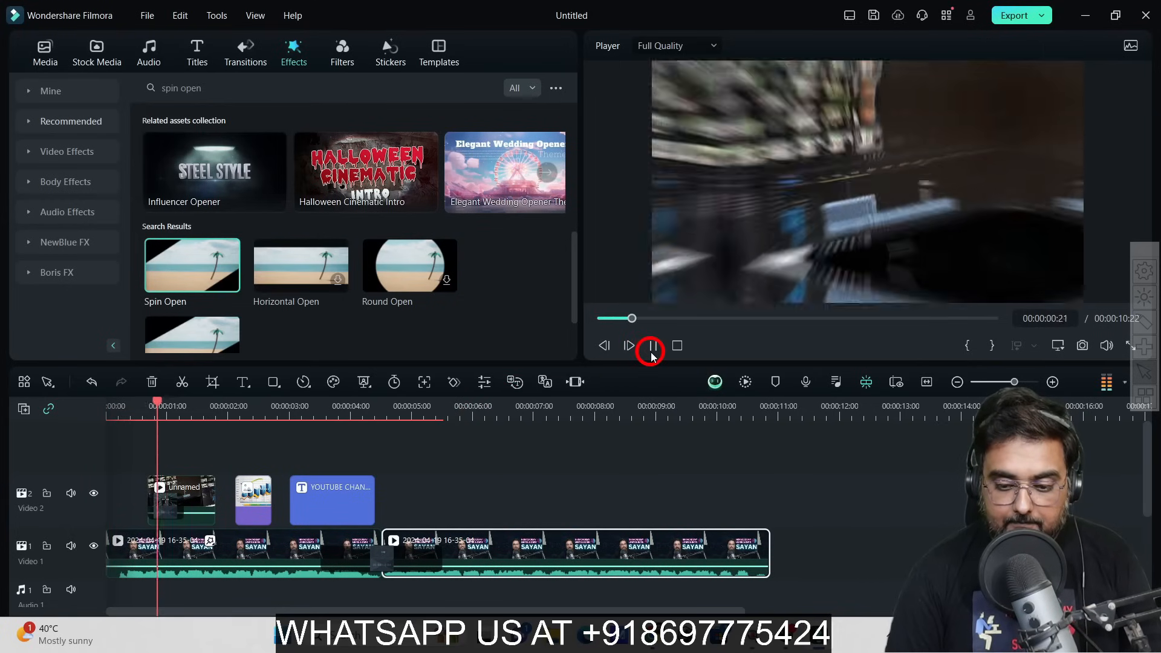
left_click(652, 355)
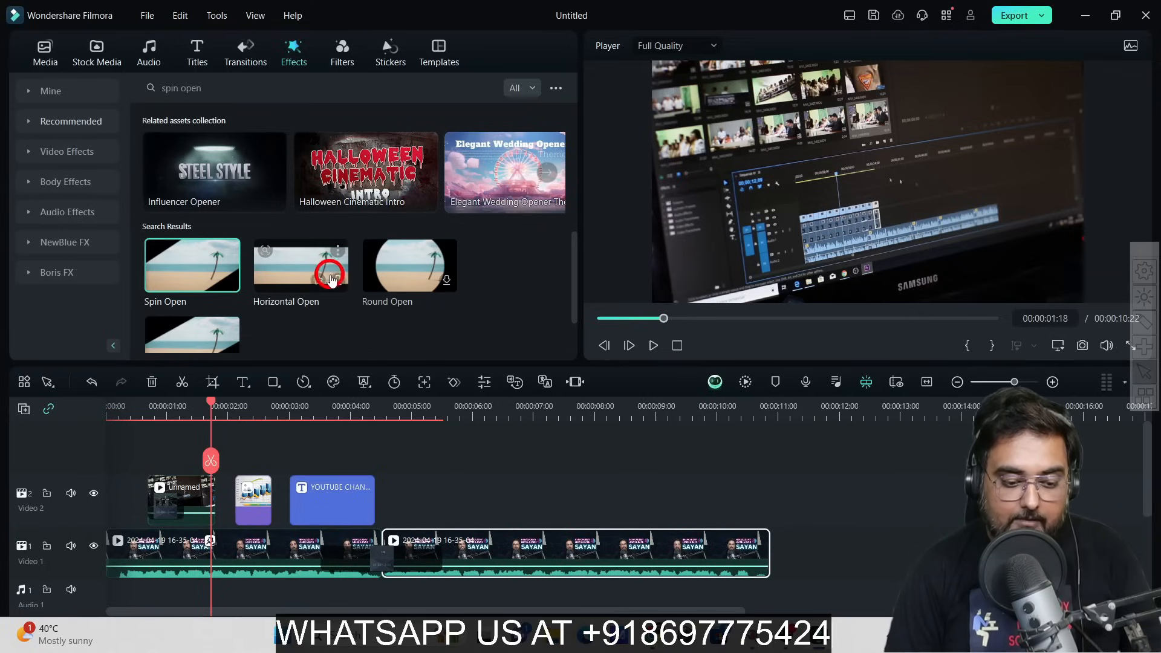
Download the Round Open effect, apply it to the first clip on Video 1, and preview it from the start.
left_click(445, 281)
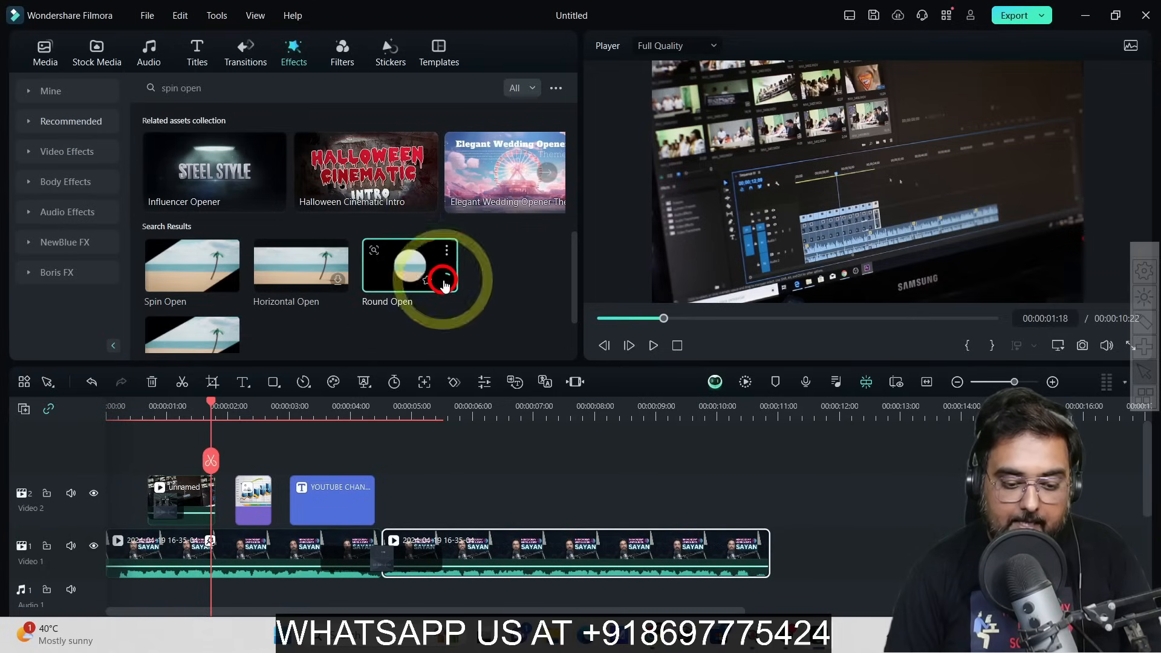
left_click(425, 277)
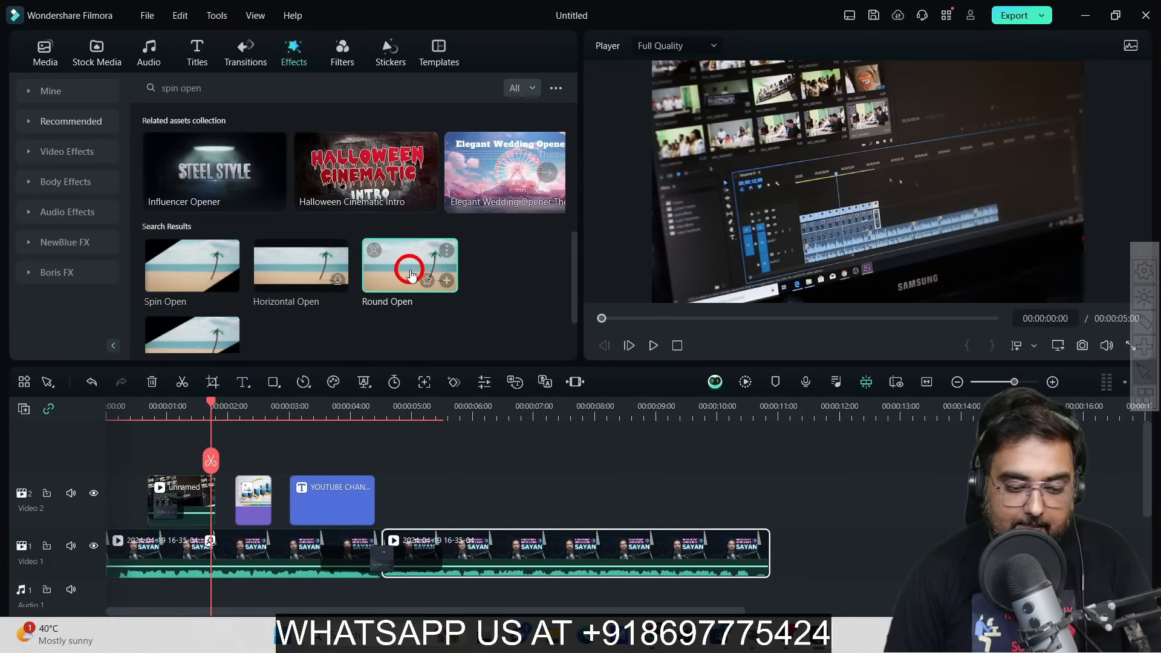
left_click_drag(410, 275, 122, 549)
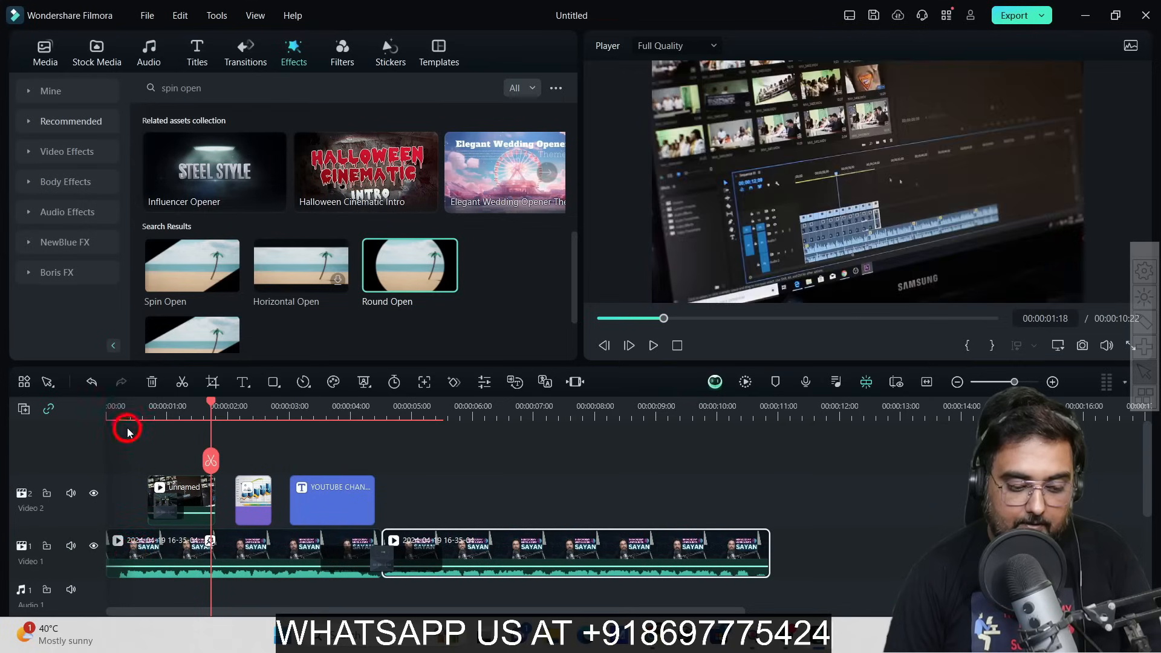
left_click_drag(123, 410, 91, 407)
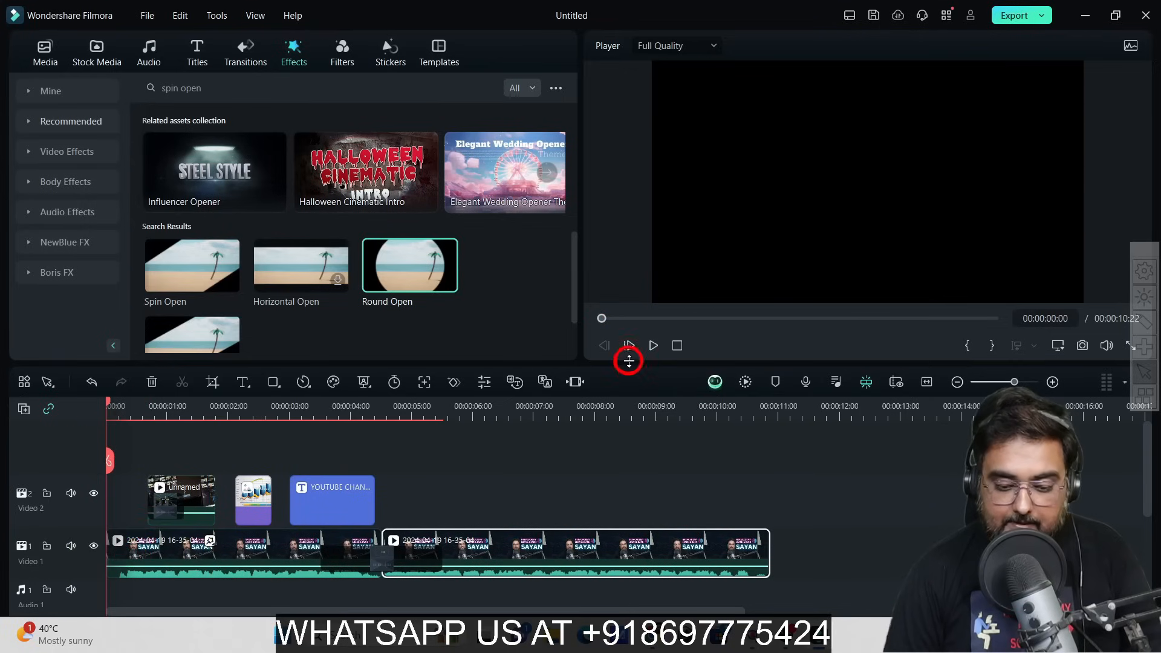
left_click(650, 345)
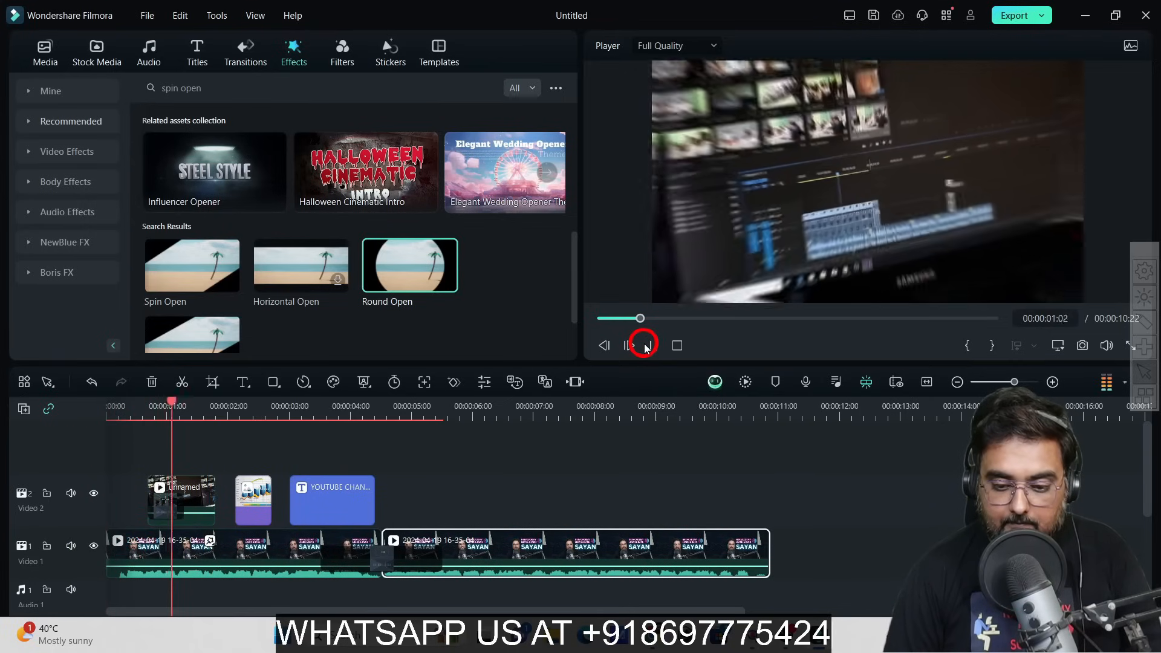
left_click(646, 346)
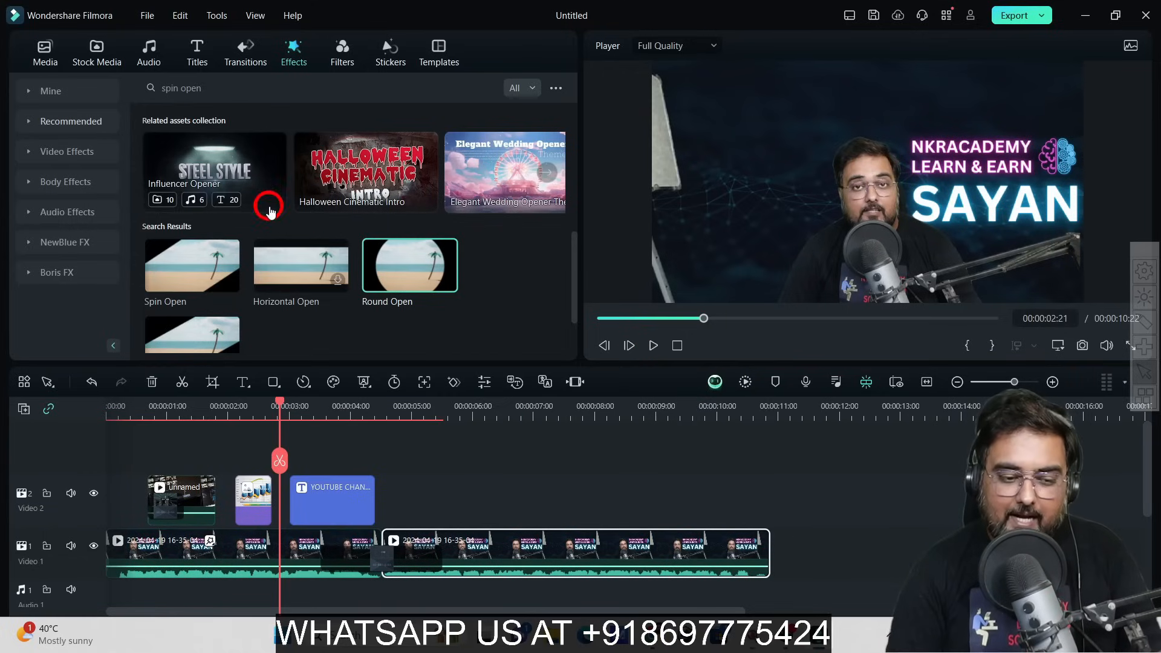
Search the effects for "glass break" and apply Shattered Glass 05 to the first clip on Video 1.
left_click(213, 88)
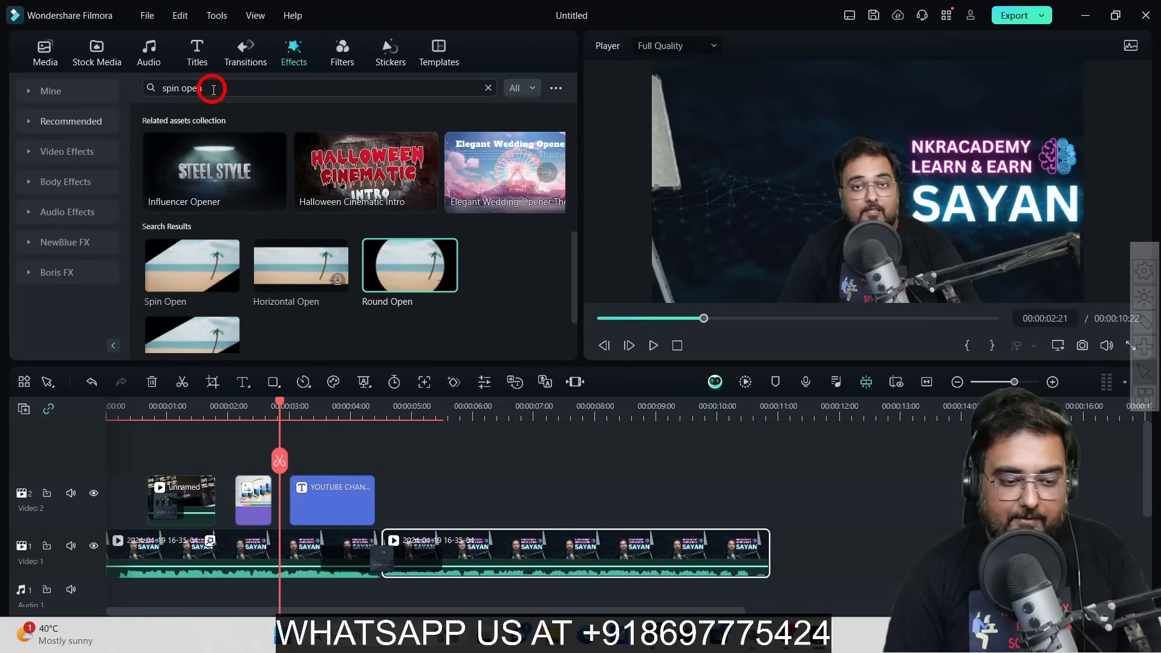
left_click(141, 90)
type("glass break")
key("Return")
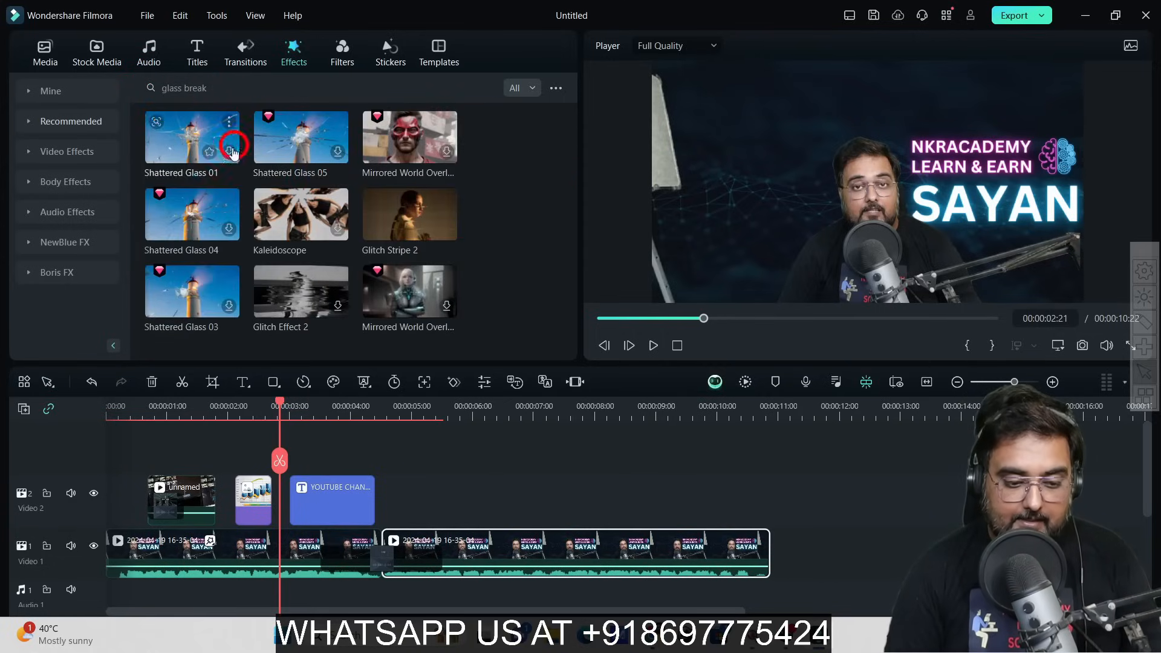
left_click(337, 151)
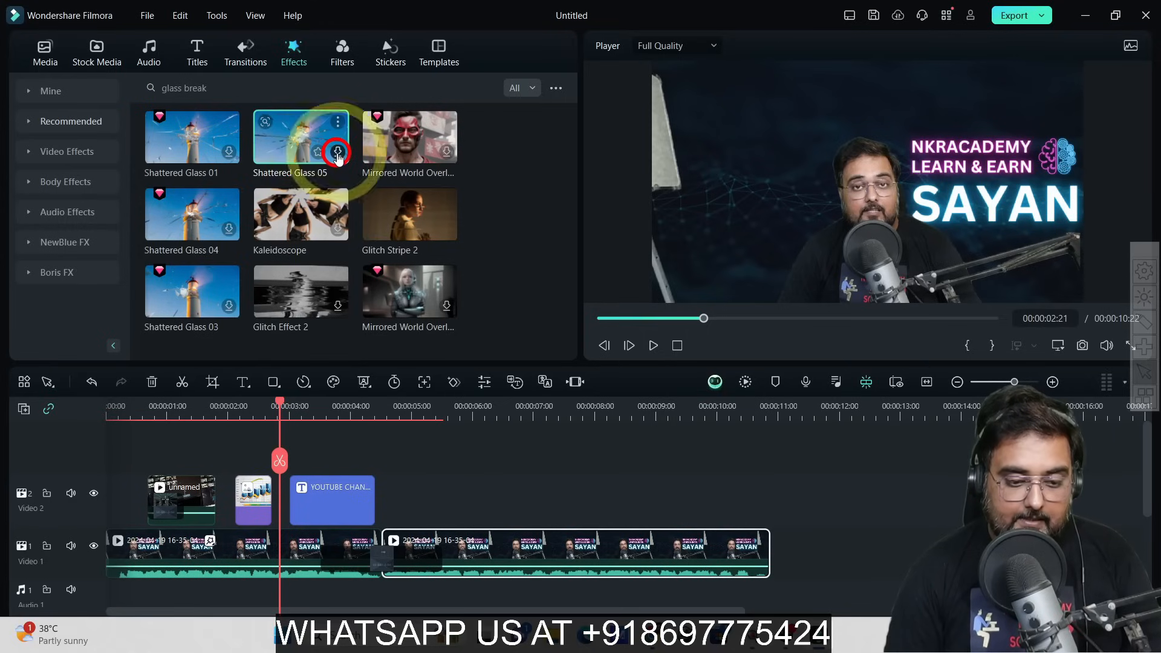
left_click_drag(337, 158, 151, 551)
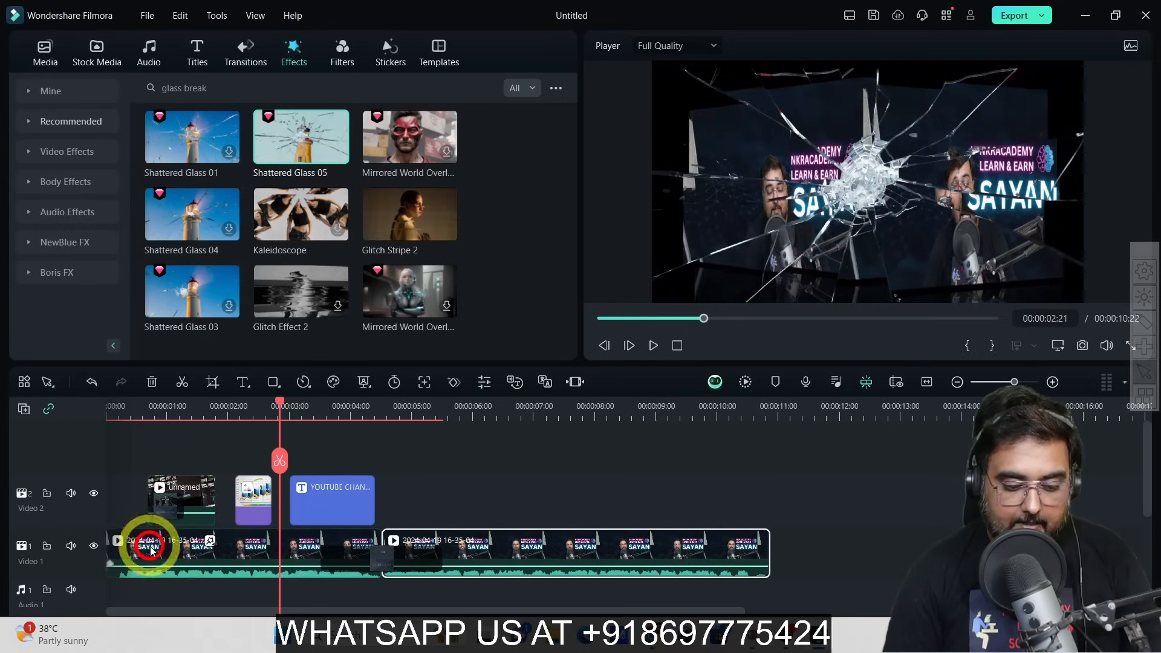
Play back the opening section of the timeline to check the shattered glass effect.
left_click(134, 416)
left_click(630, 357)
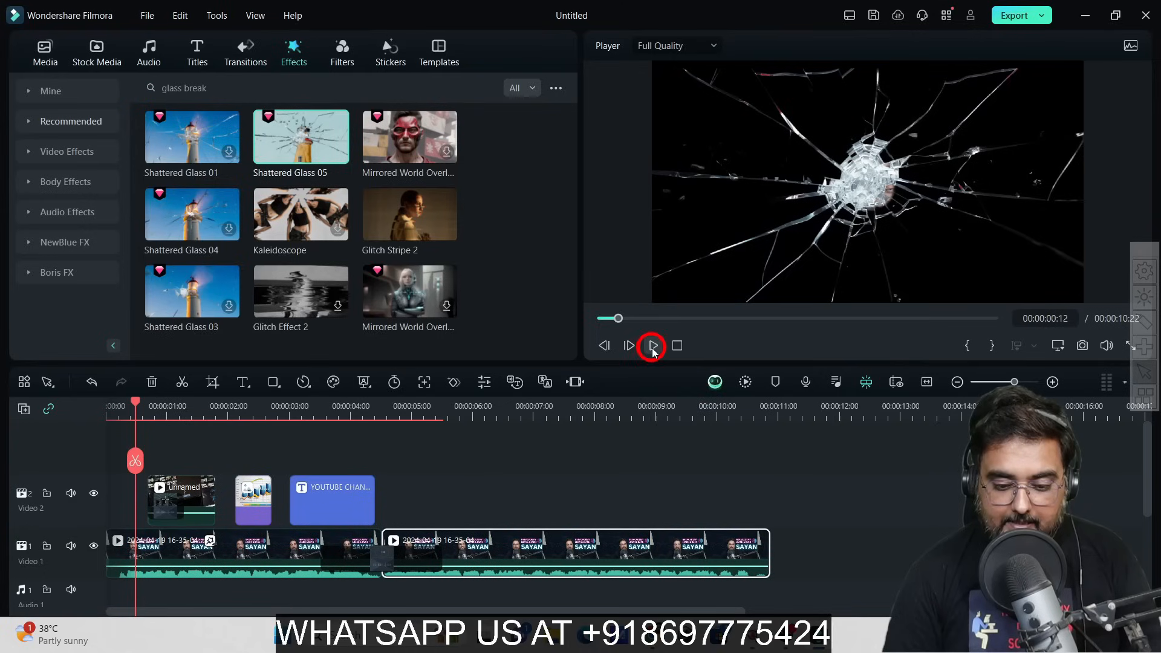
left_click(653, 347)
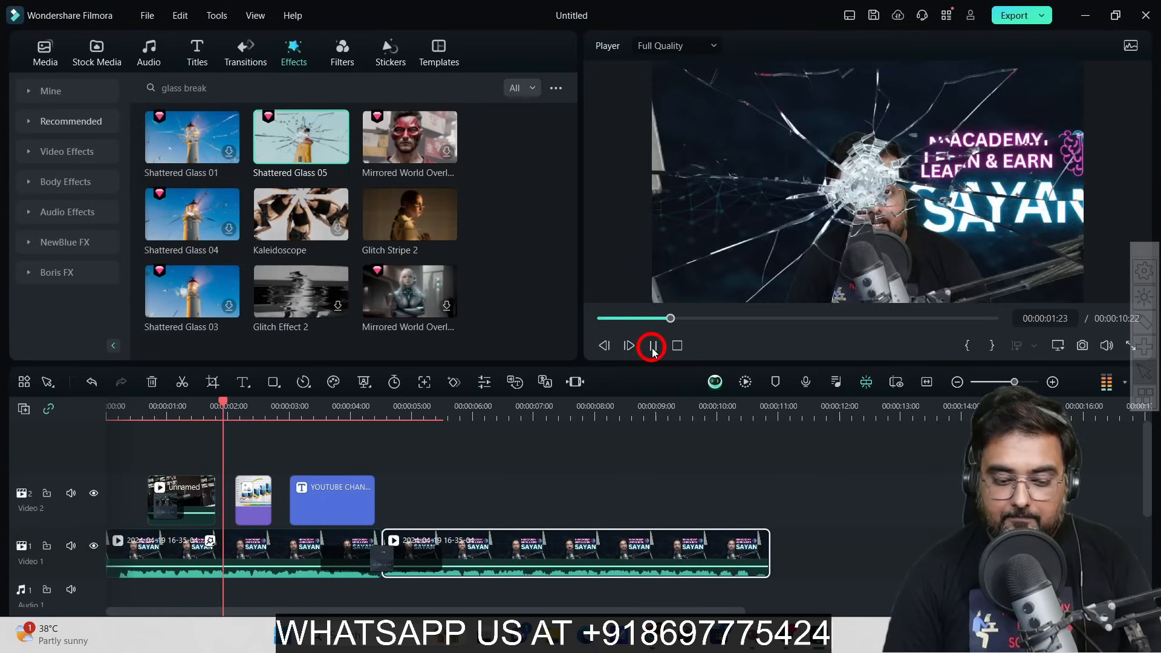
left_click(653, 345)
left_click(254, 493)
left_click_drag(141, 406, 115, 408)
left_click(804, 219)
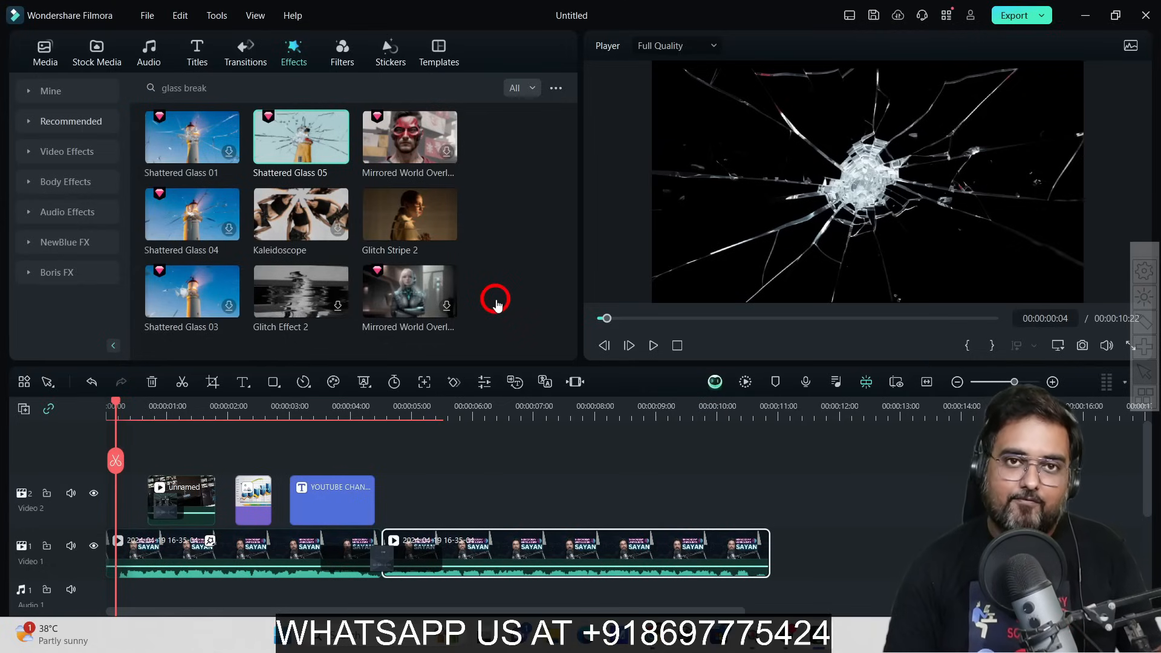
Apply the Contrast & Sharpen basic filter to the second clip on Video 1 and play back that section.
left_click(342, 61)
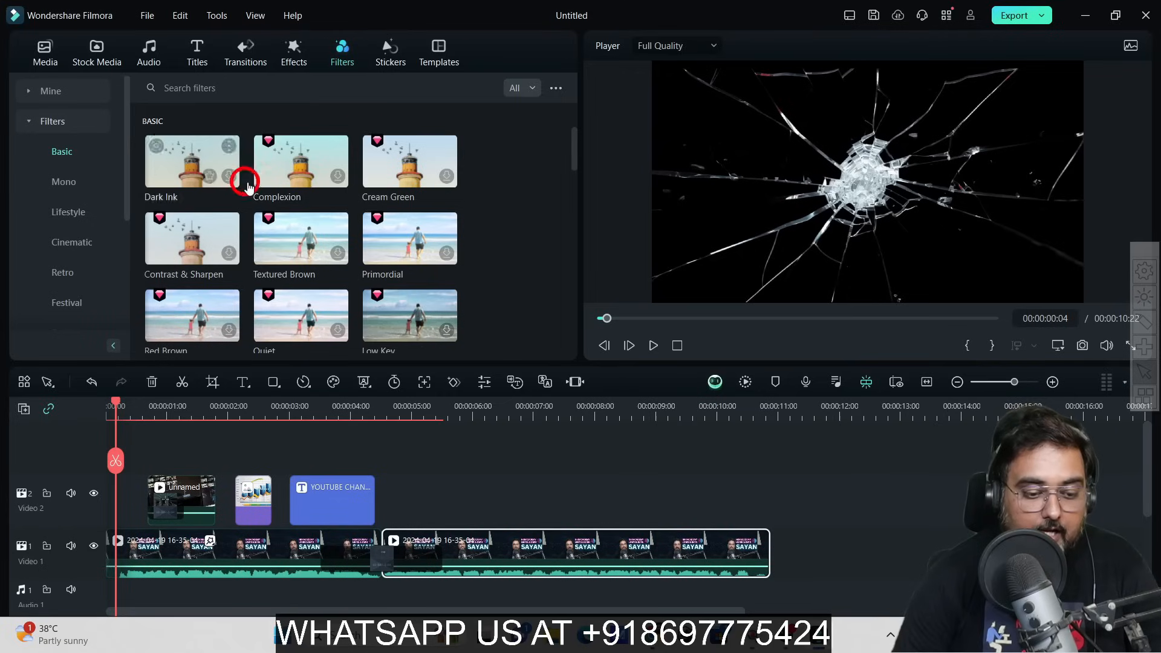
left_click(228, 253)
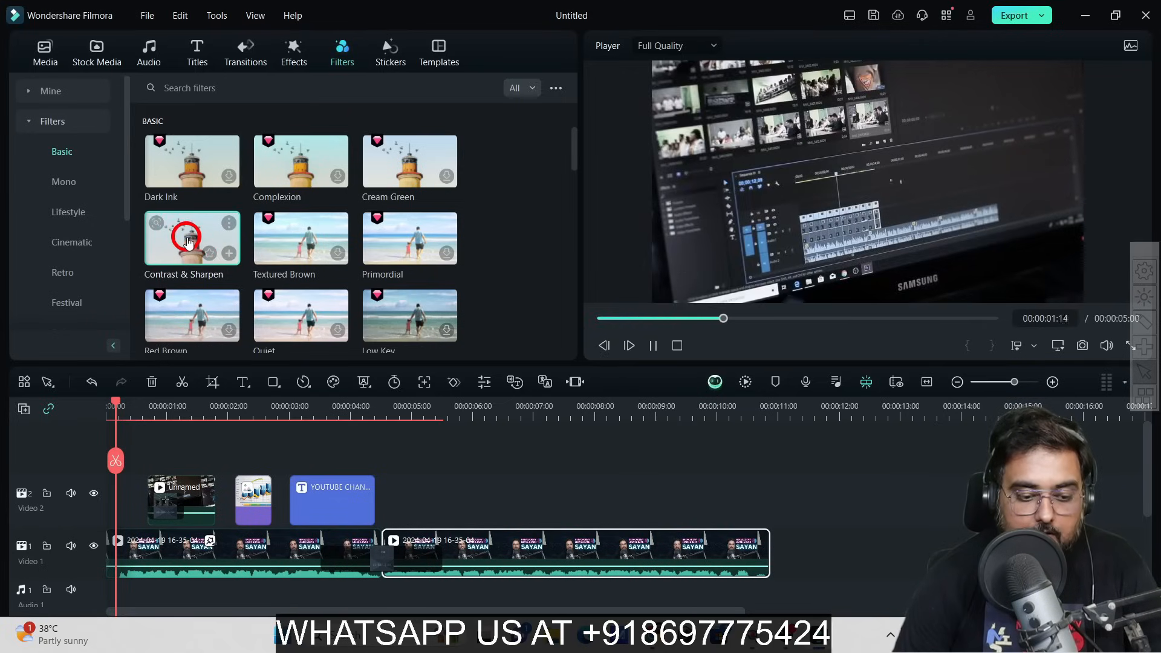
left_click_drag(188, 248, 414, 554)
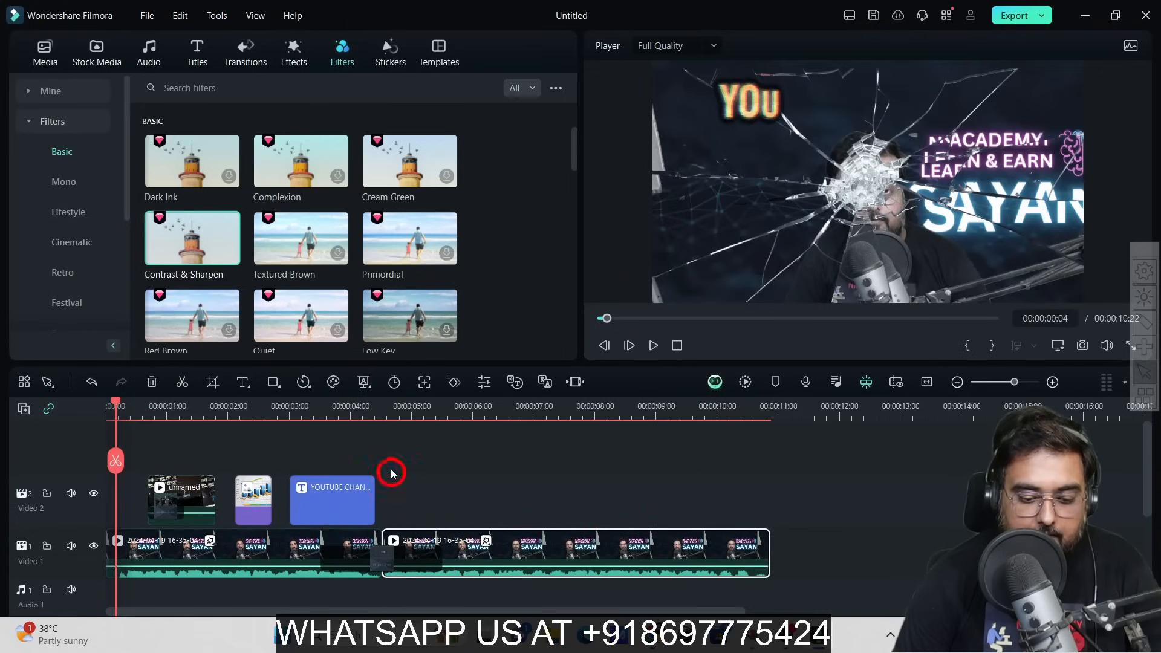
left_click(383, 414)
left_click(655, 345)
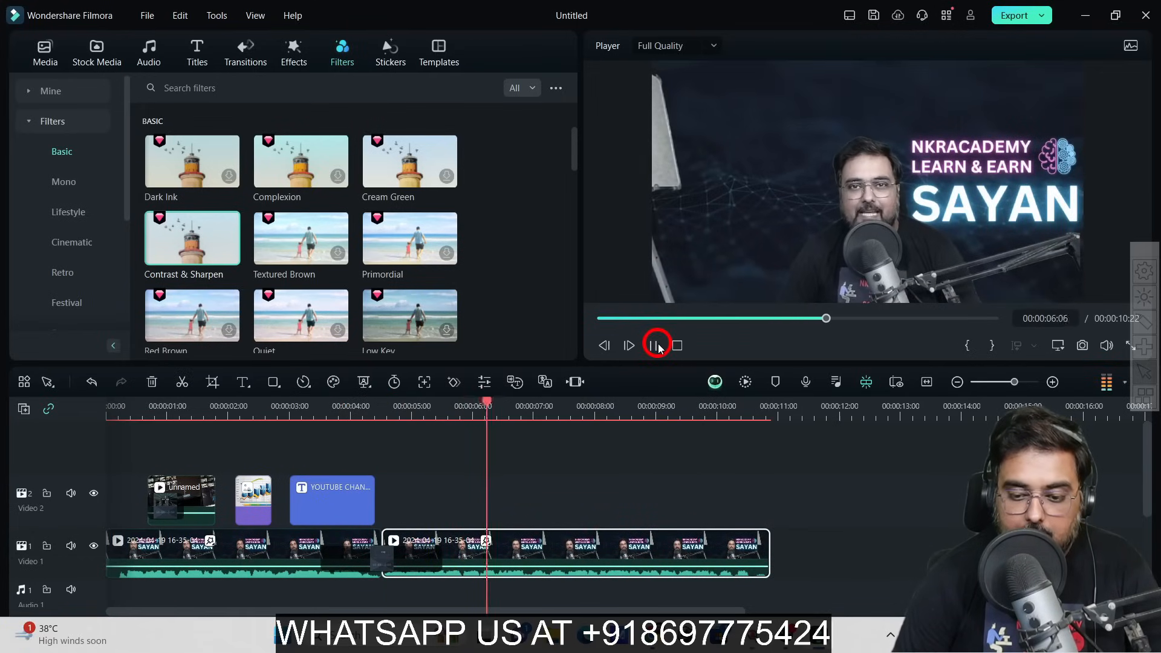
left_click(656, 345)
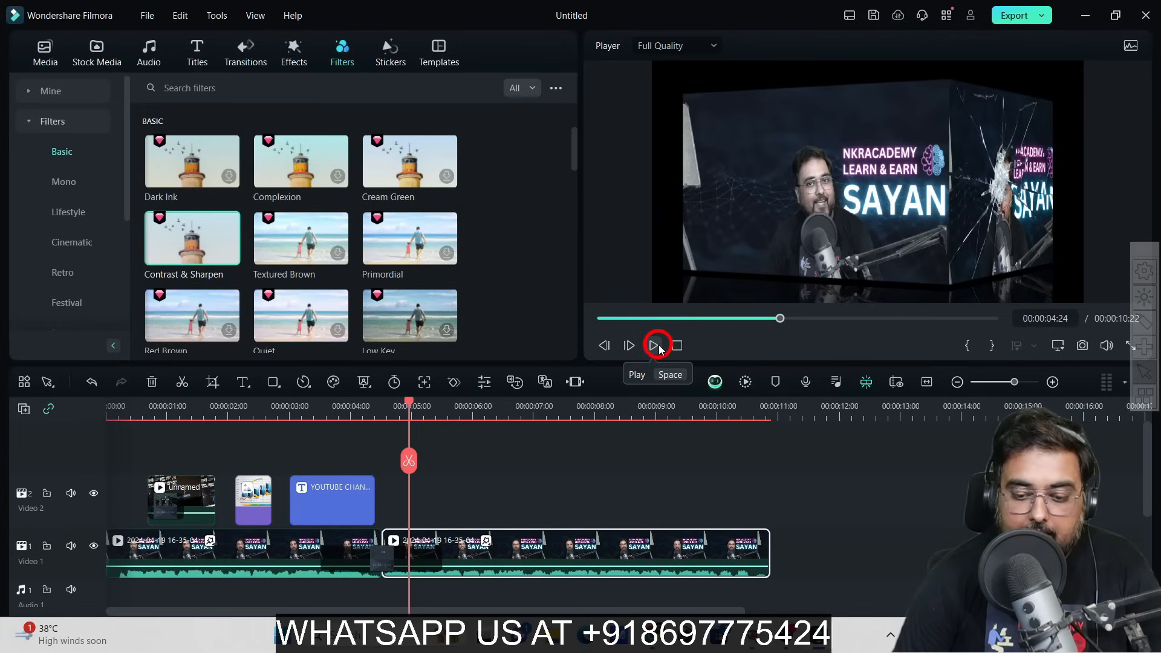
Stop the playback of the filtered second clip and look over the Cinematic filters.
left_click(659, 347)
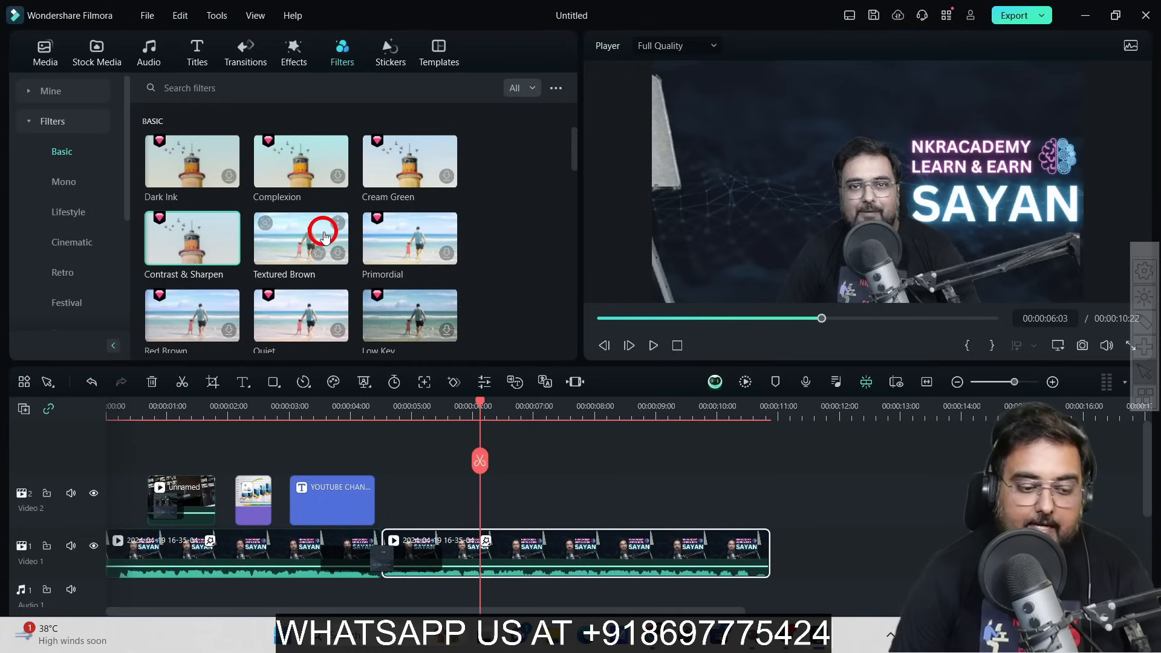
left_click(57, 254)
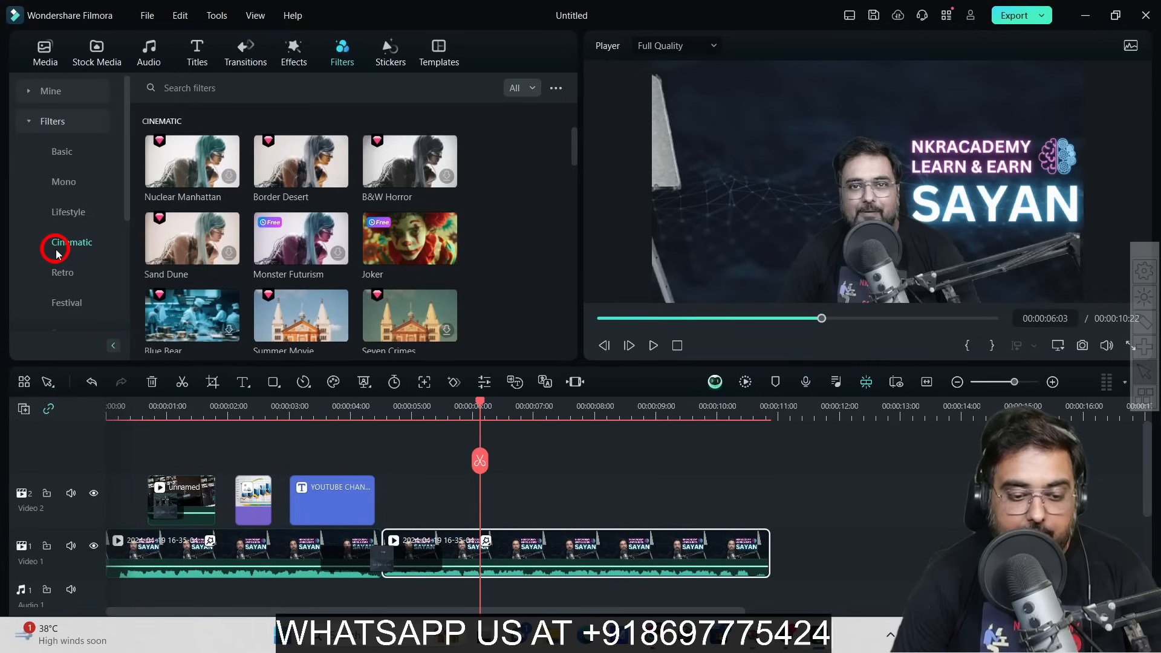
mouse_move(319, 181)
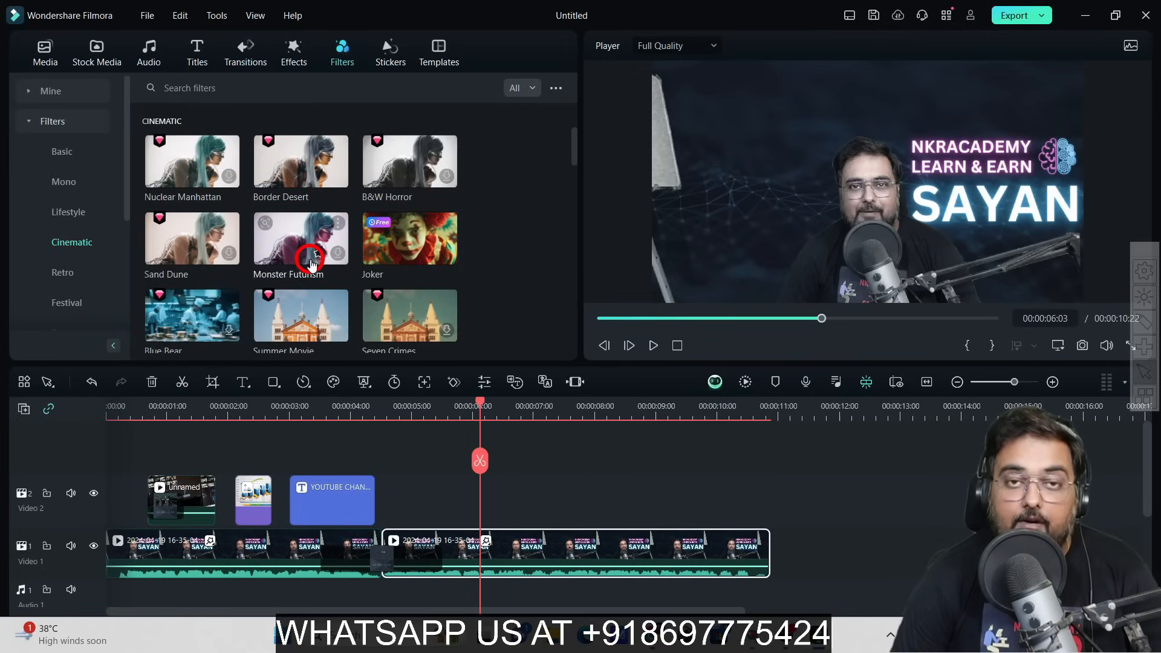
Add the trending Like And Subscribes Pack Element 04 sticker to Video 2 near the 6-second mark and preview it.
left_click(391, 50)
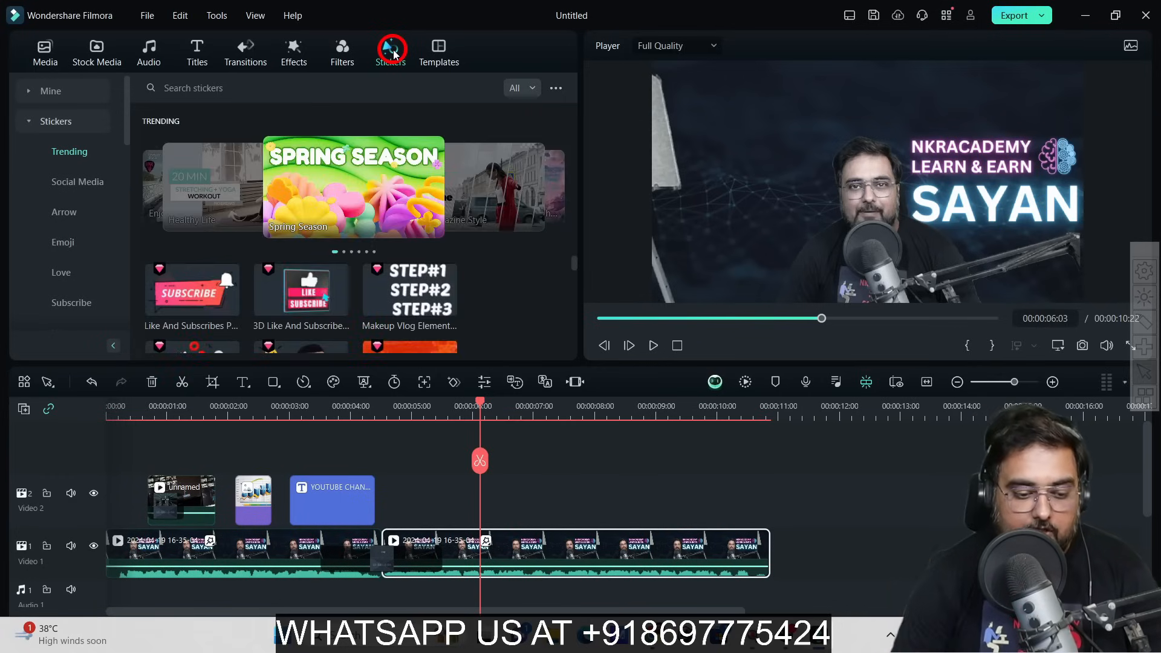
mouse_move(182, 303)
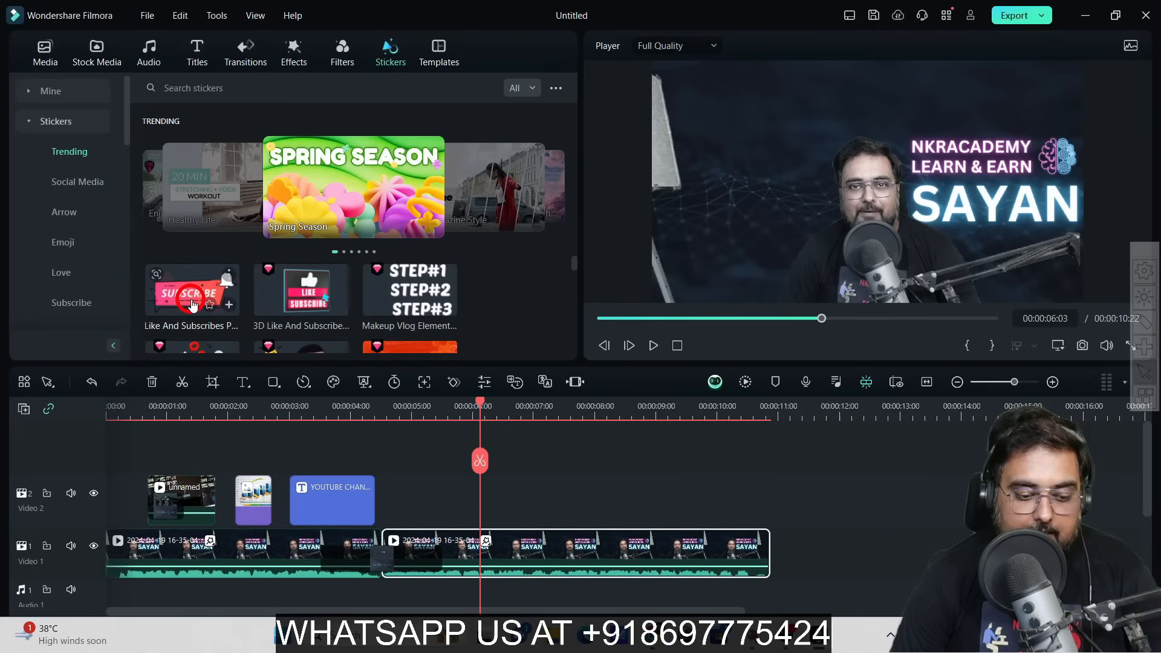
left_click_drag(192, 307, 465, 504)
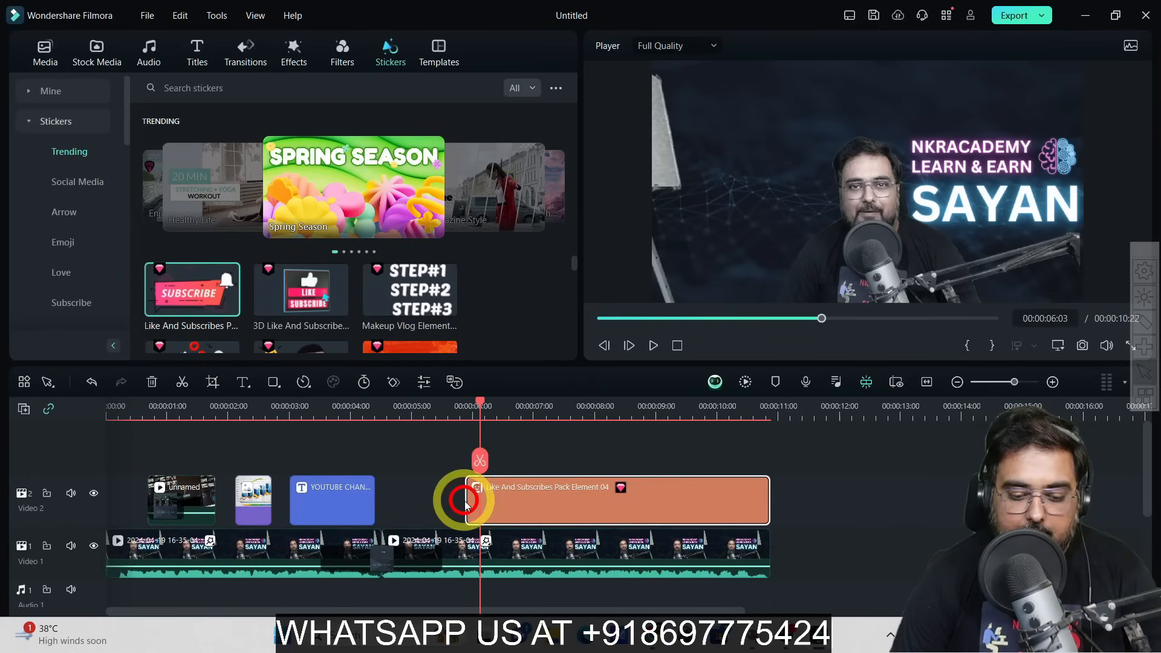
left_click(654, 346)
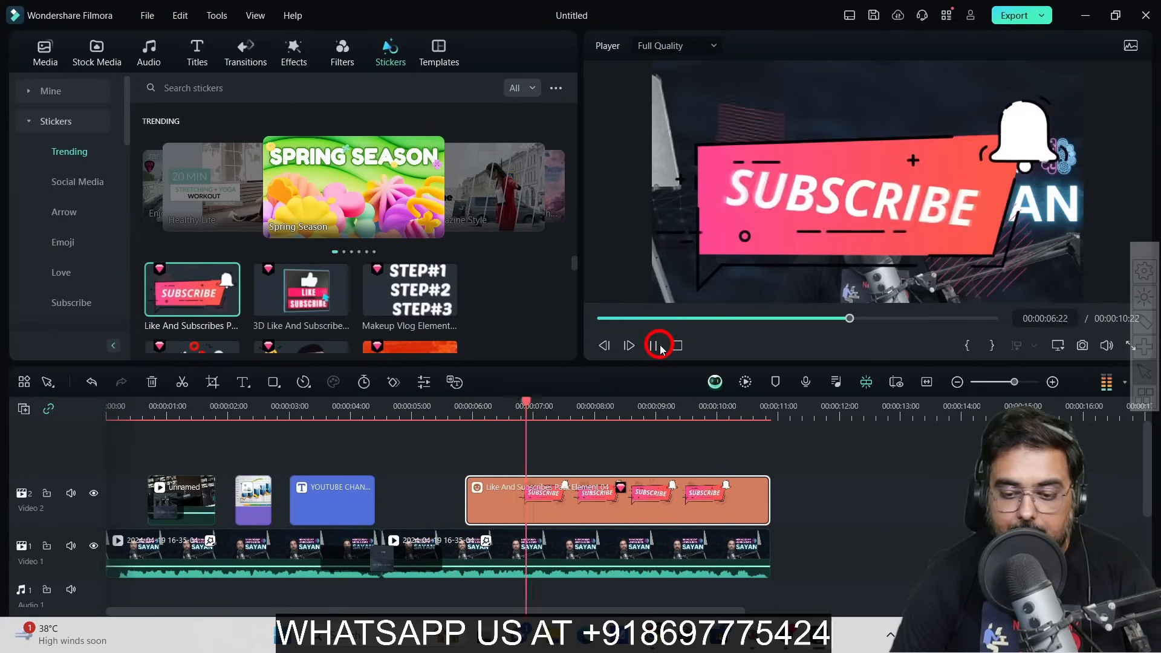
left_click(655, 346)
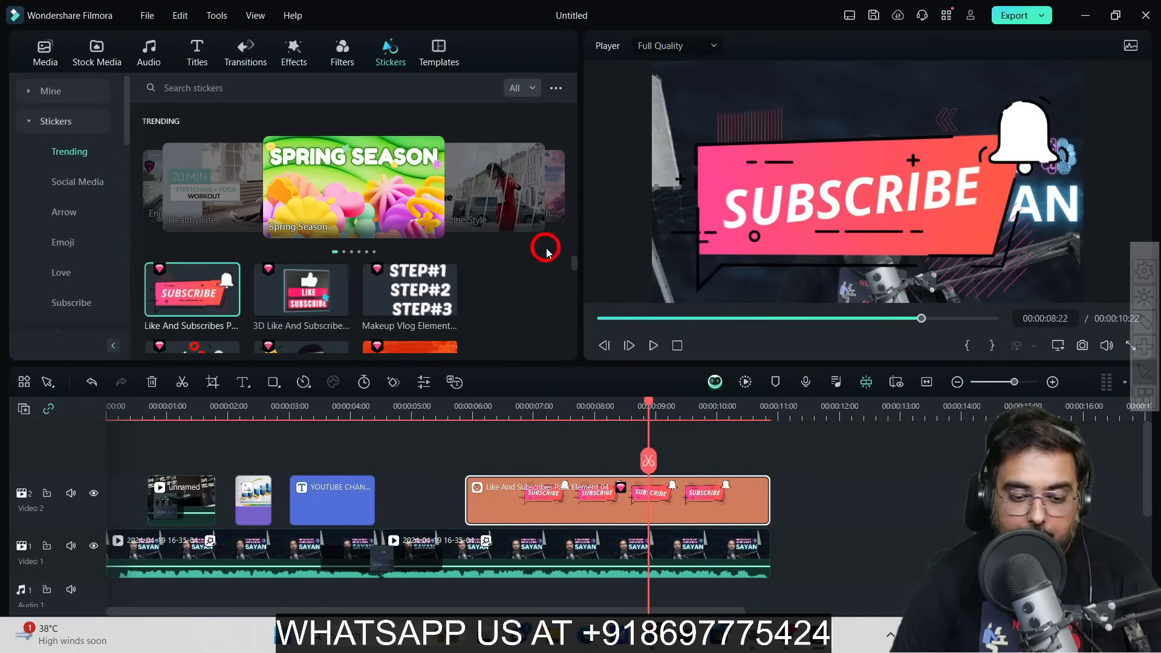
scroll(573, 263, "down", 5)
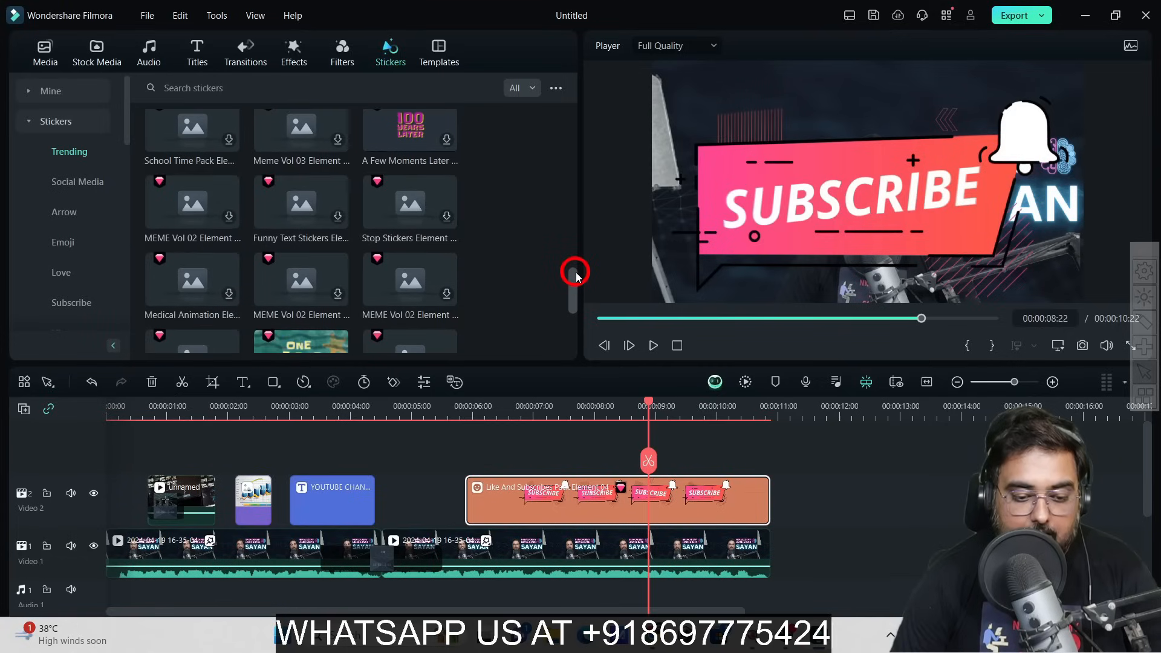
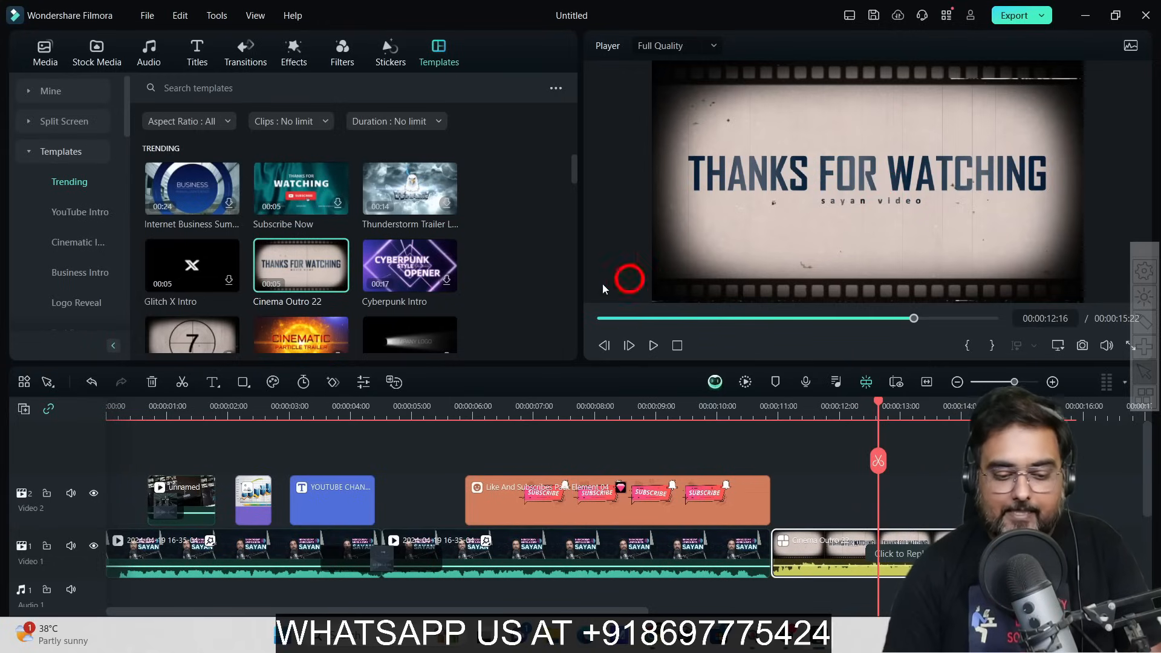
Preview the Cinematic Particle Trailer and Epic Countdown 01 templates among the trending ones.
mouse_move(573, 168)
left_mouse_down()
mouse_move(575, 178)
mouse_move(575, 166)
left_mouse_up()
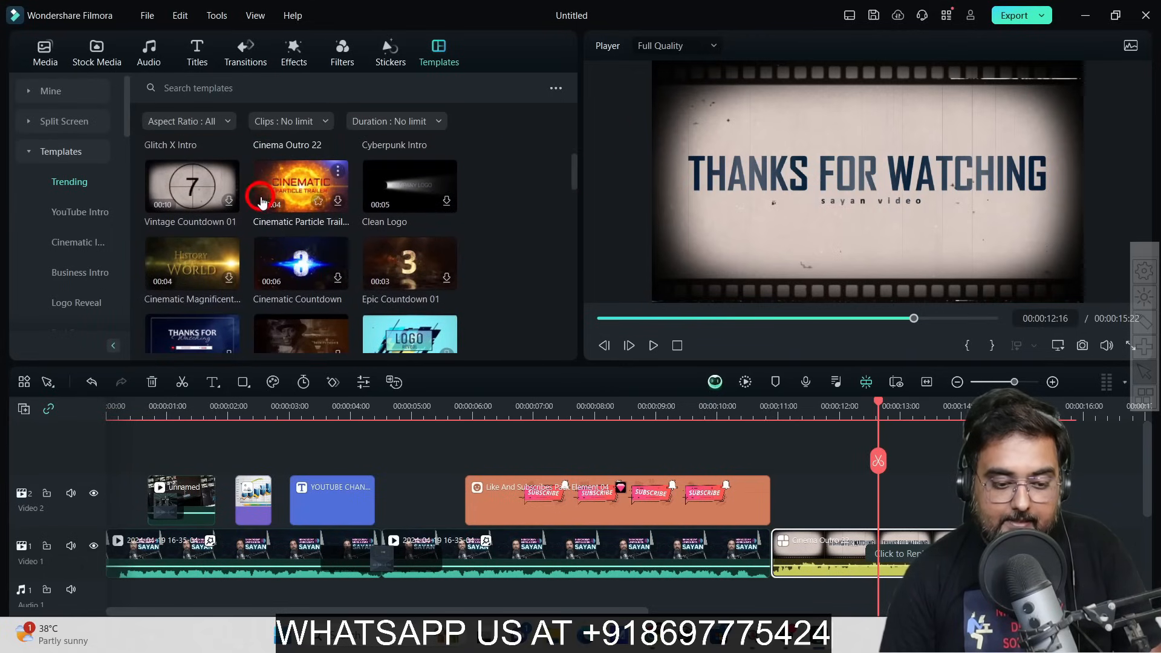
left_click(299, 186)
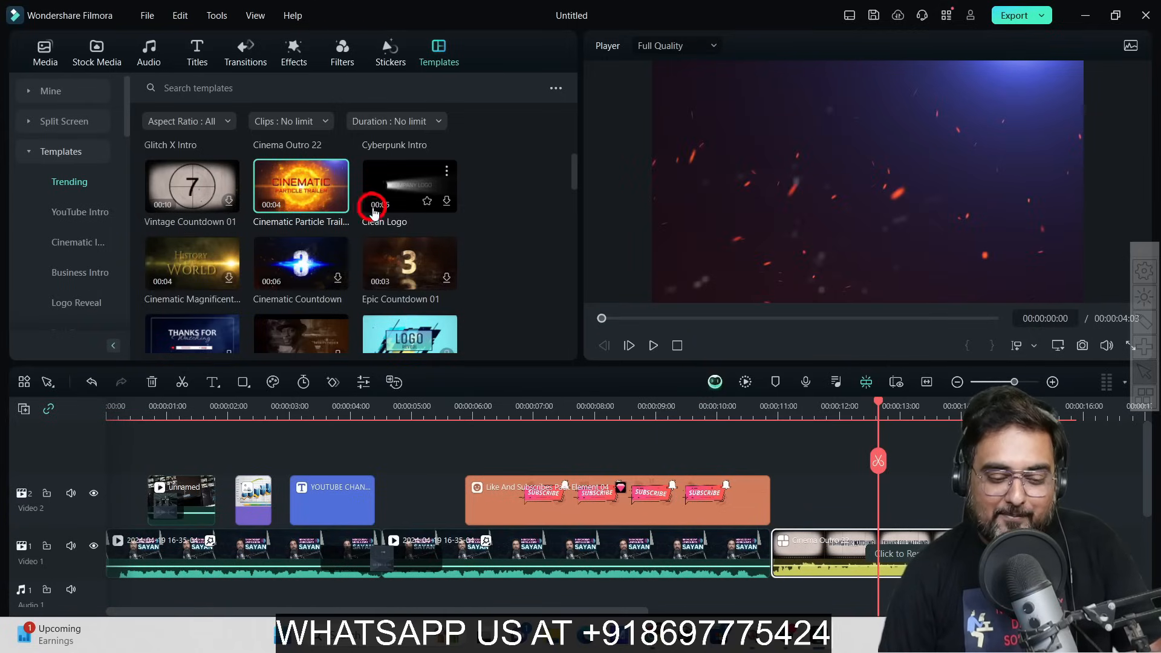
left_click(406, 269)
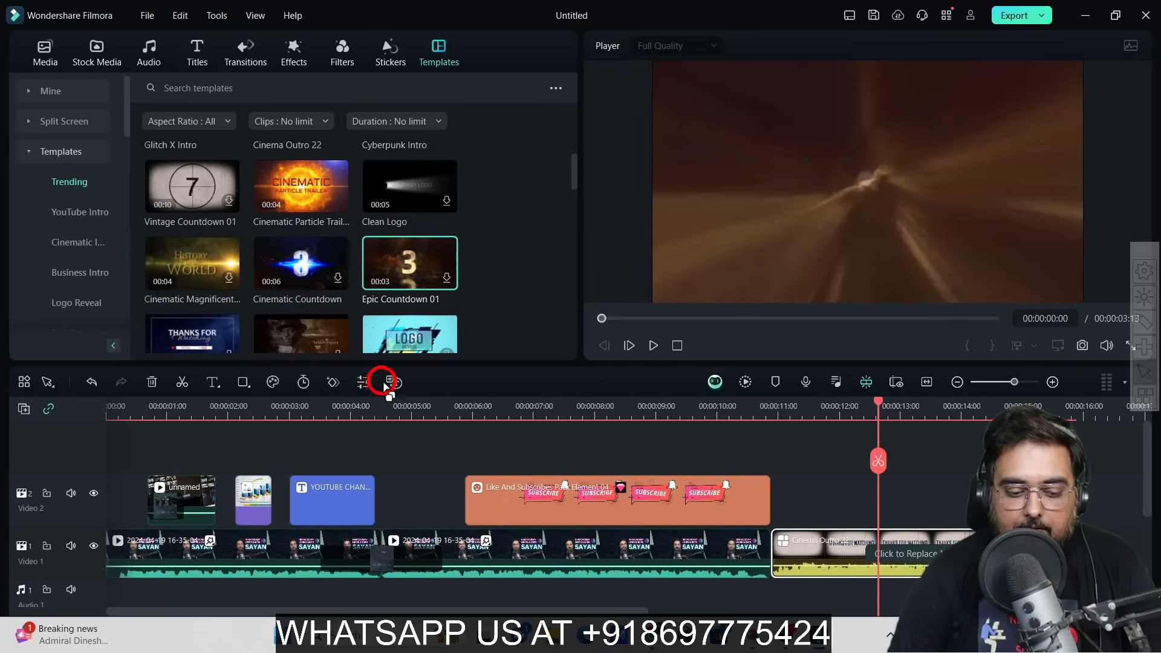
Delete the transition between the first and second clips on Video 1 and play back from the cut.
left_click(767, 411)
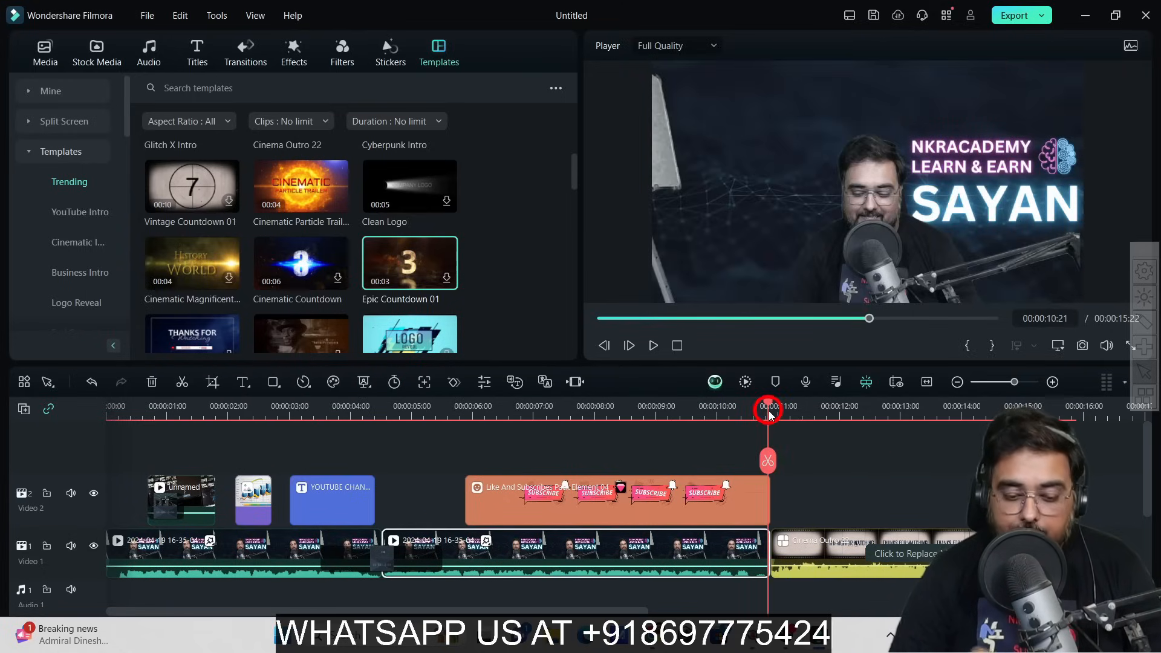
left_click_drag(769, 415, 392, 412)
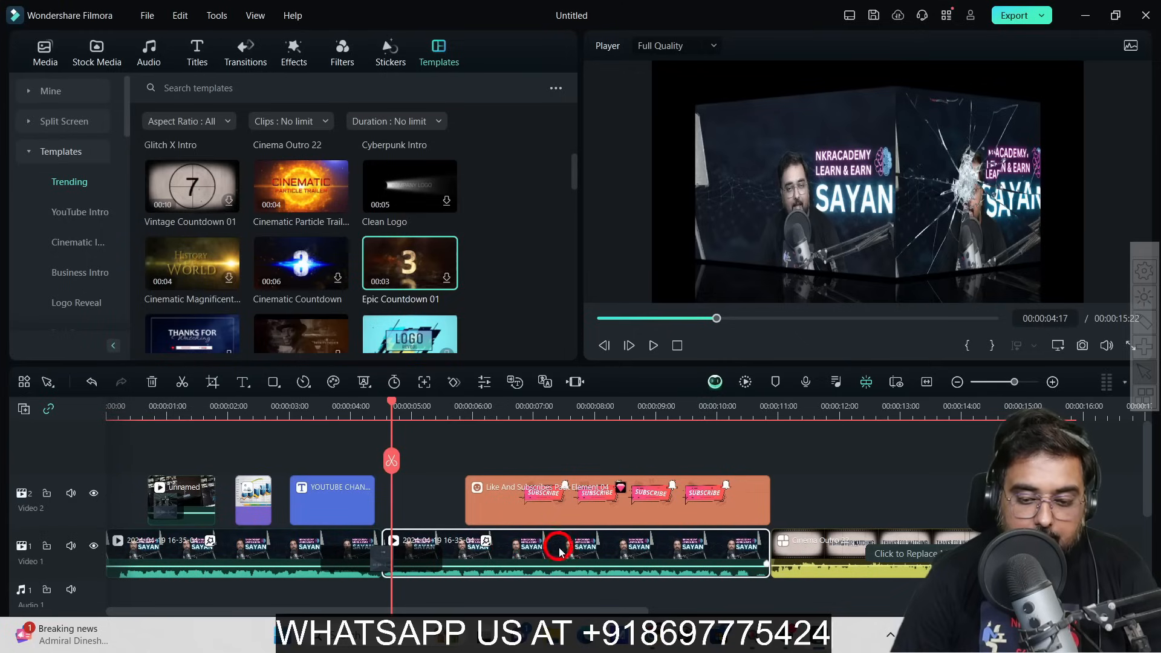
left_click(412, 566)
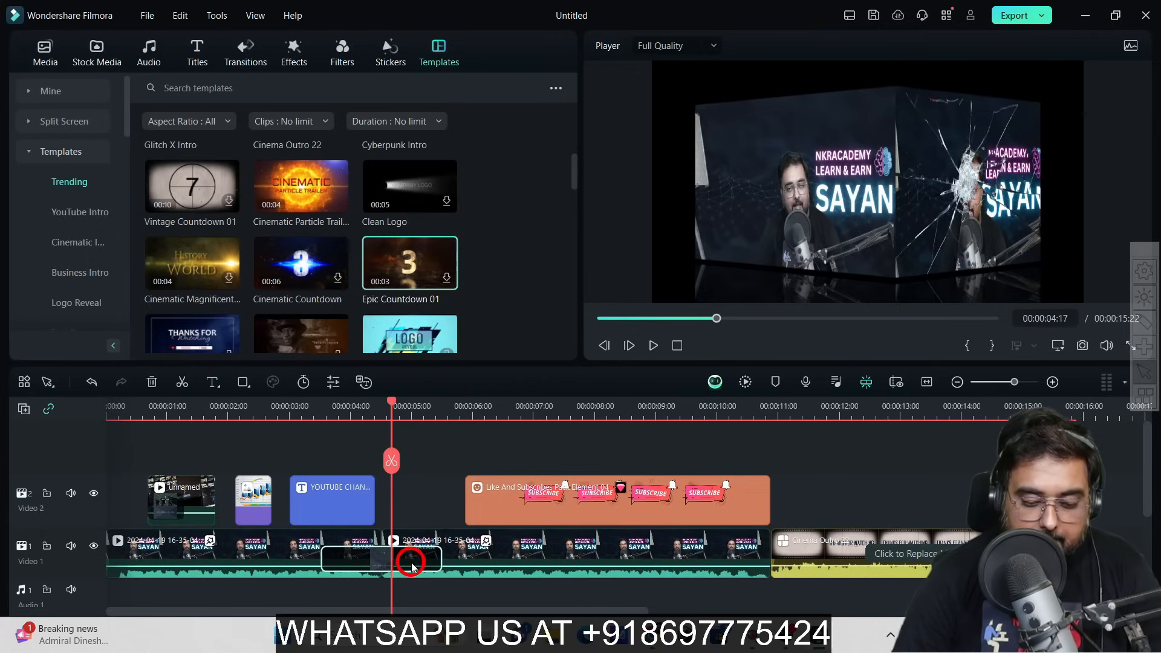
key("Delete")
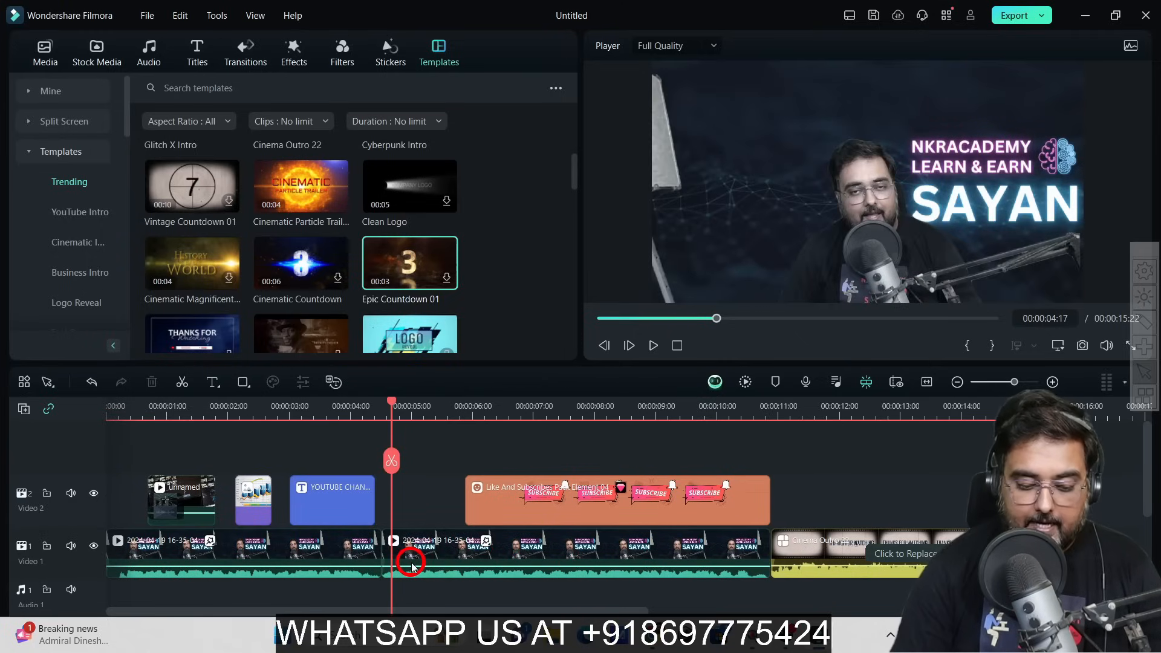
left_click(654, 345)
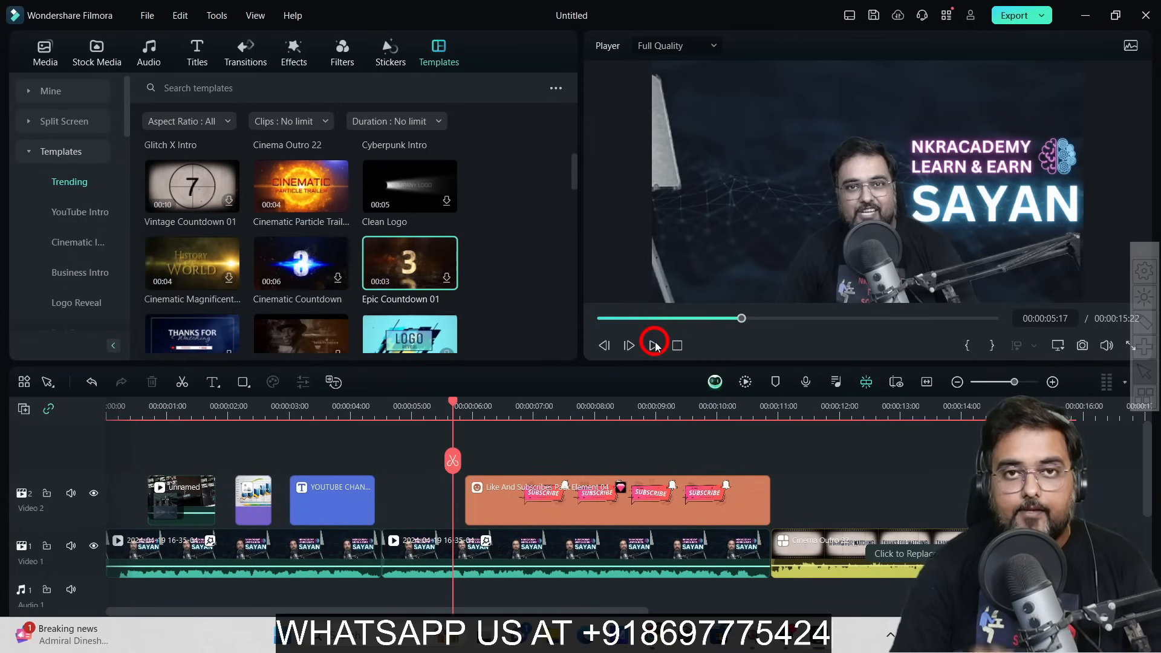
Split the second clip on Video 1 at 00:00:05:20.
left_click(442, 547)
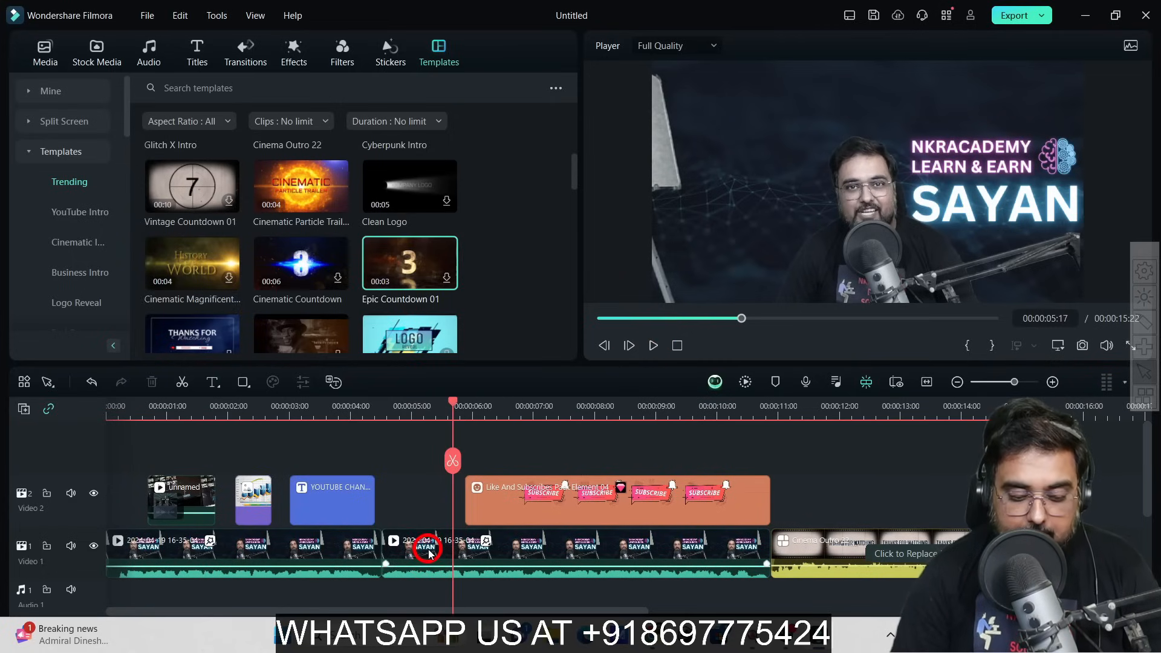
left_click(428, 551)
left_click(450, 417)
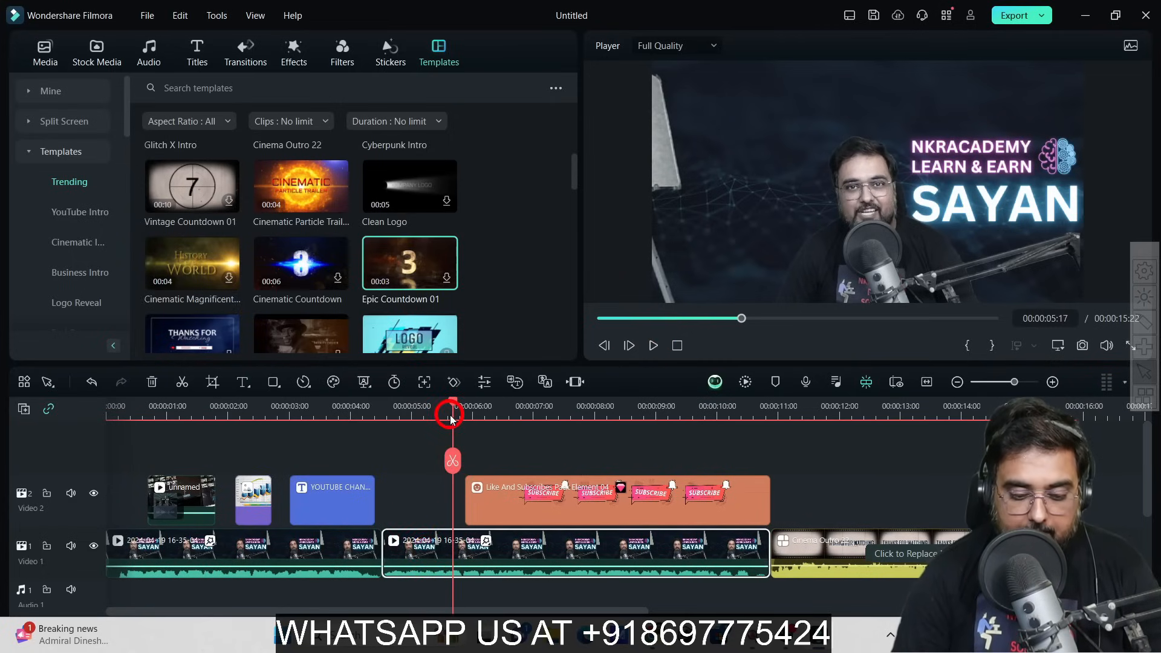
left_click(460, 417)
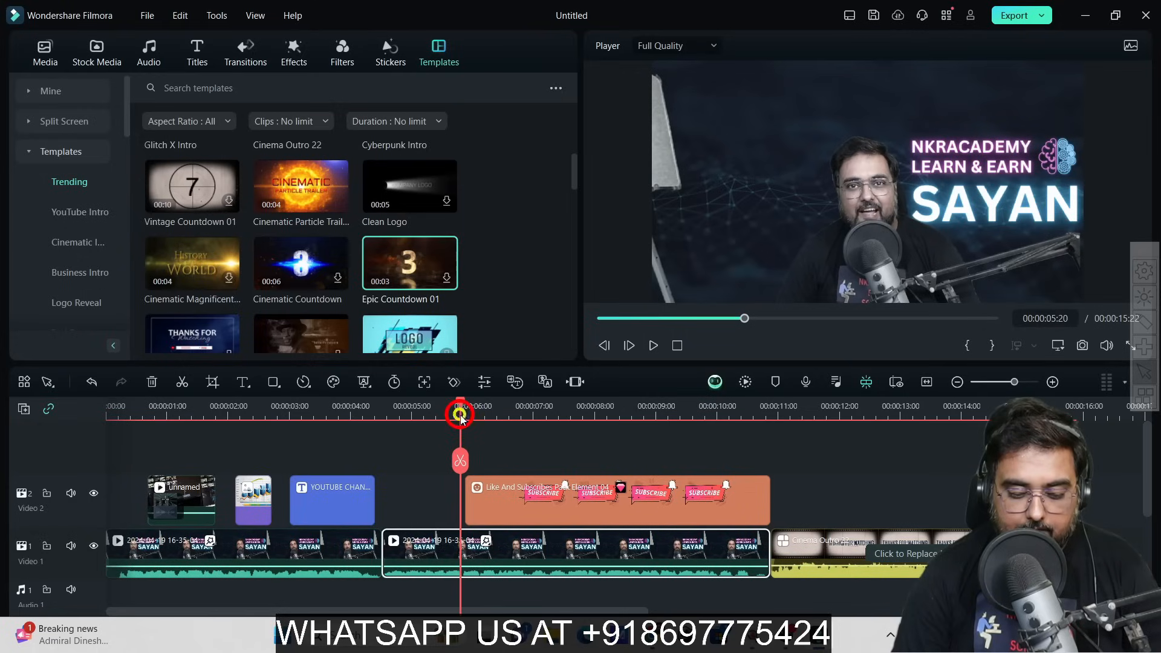
left_click(459, 464)
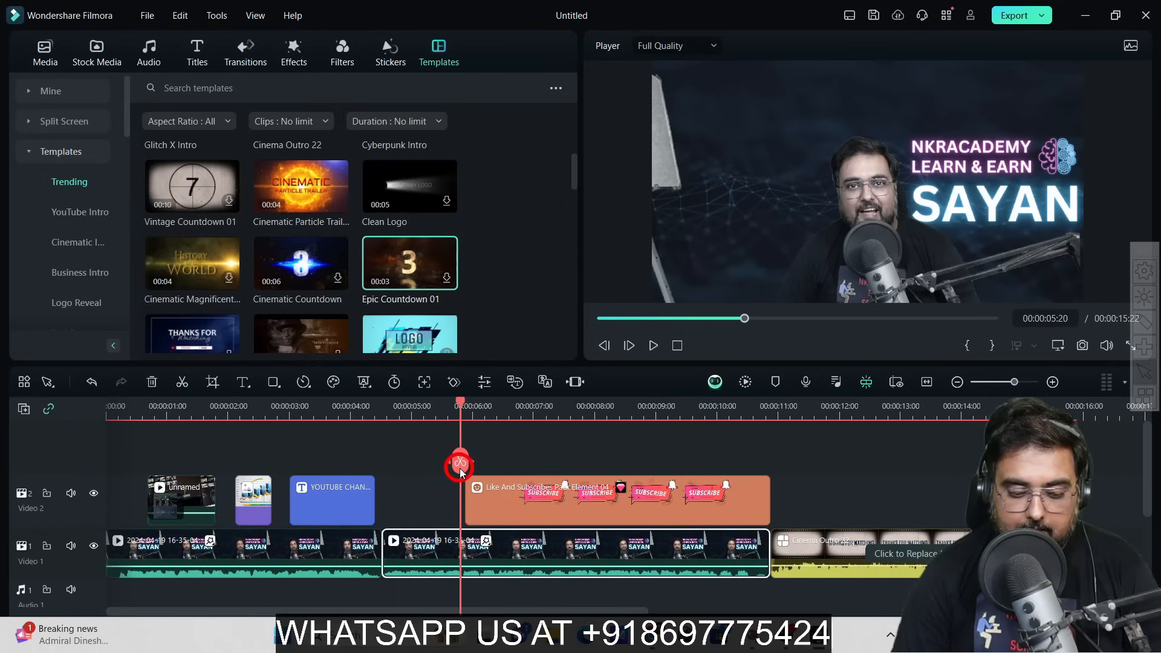
Speed up the short middle clip on Video 1 to 2x and play back that section.
left_click(426, 556)
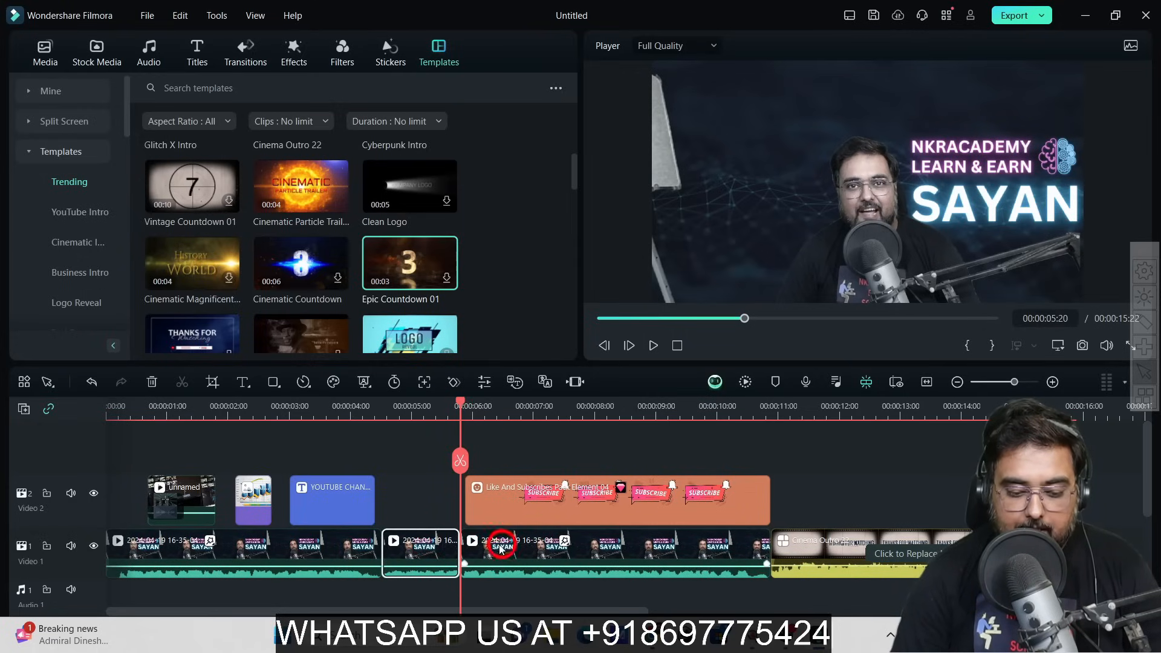
left_click(303, 384)
mouse_move(356, 478)
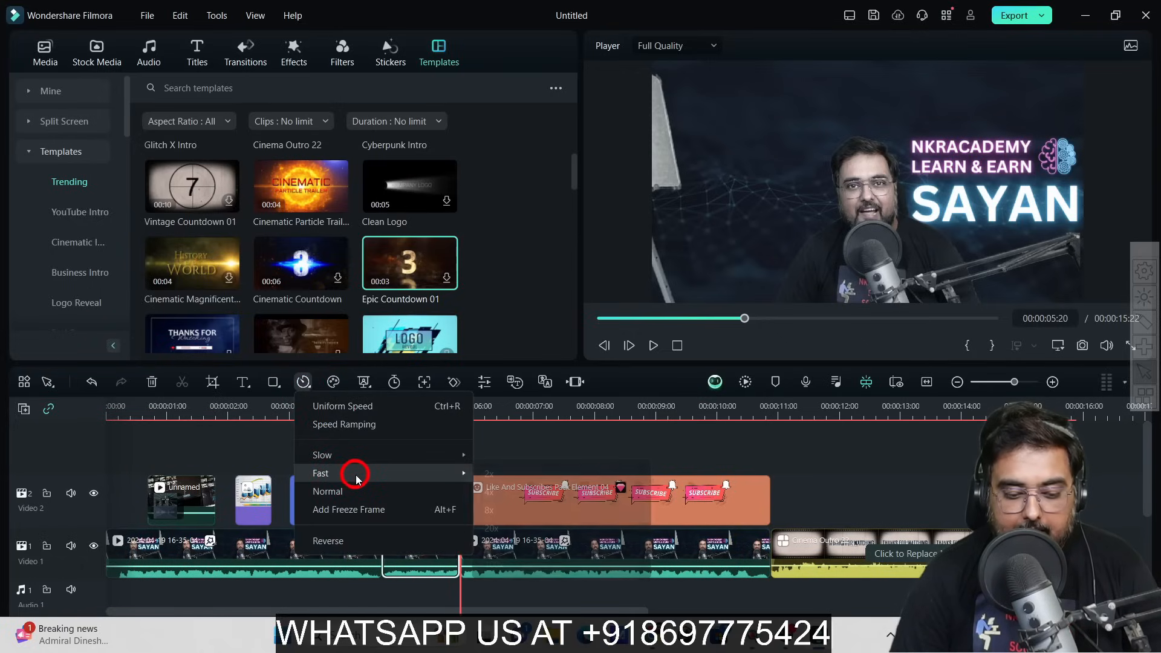
left_click(488, 475)
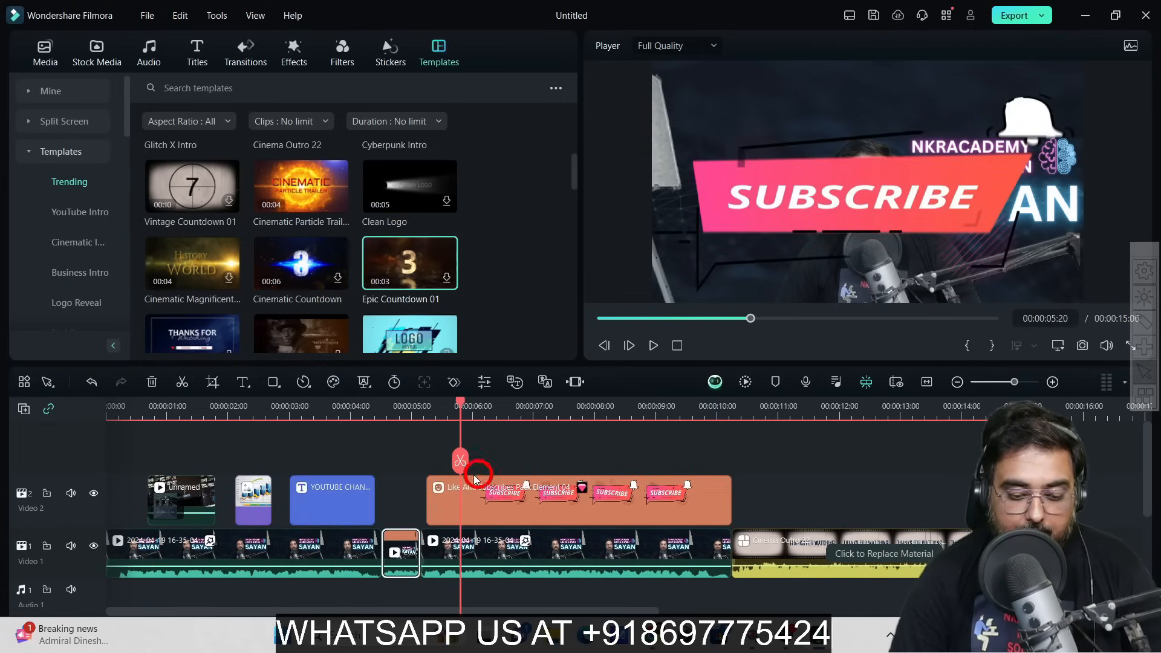
left_click(376, 417)
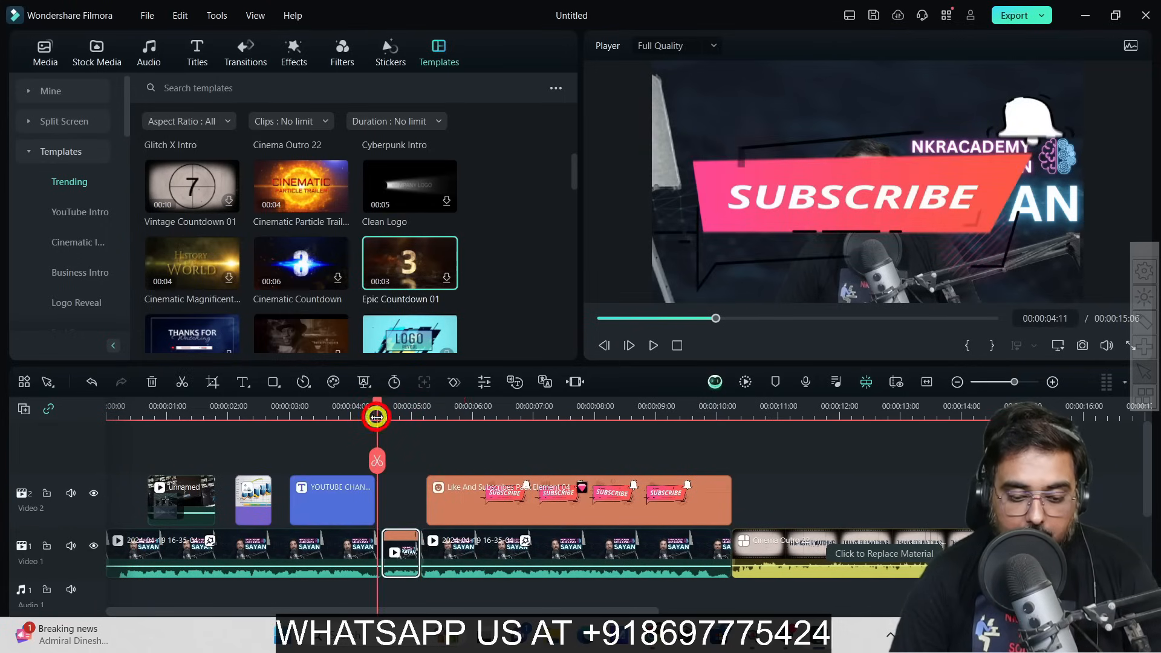
left_click(655, 345)
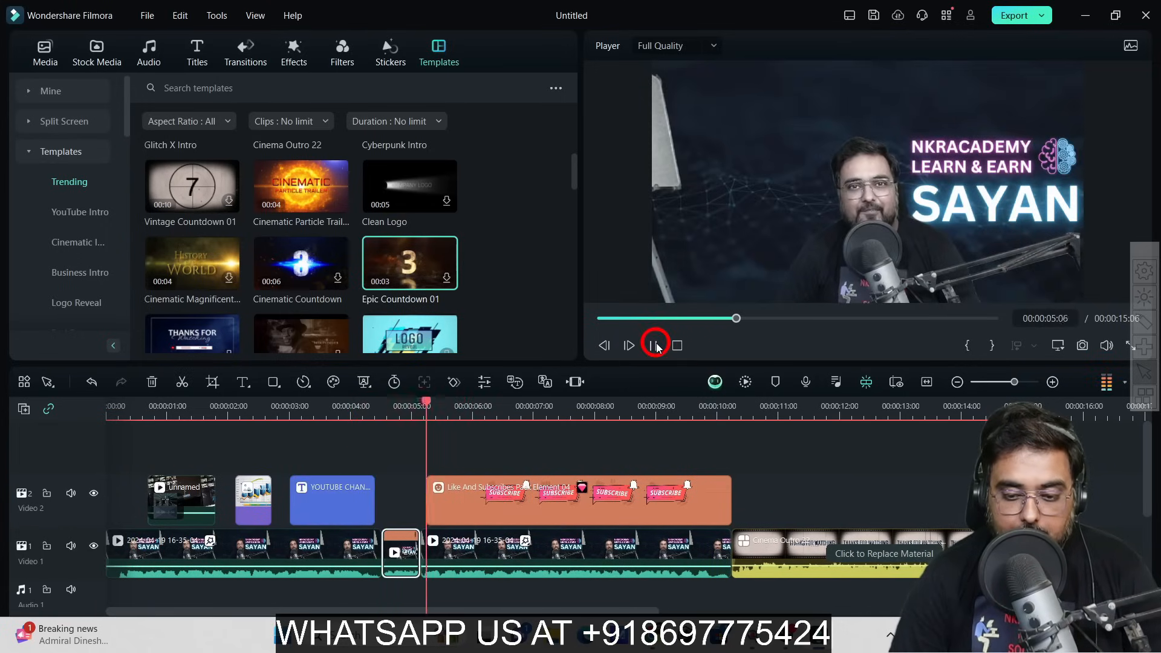
left_click(655, 345)
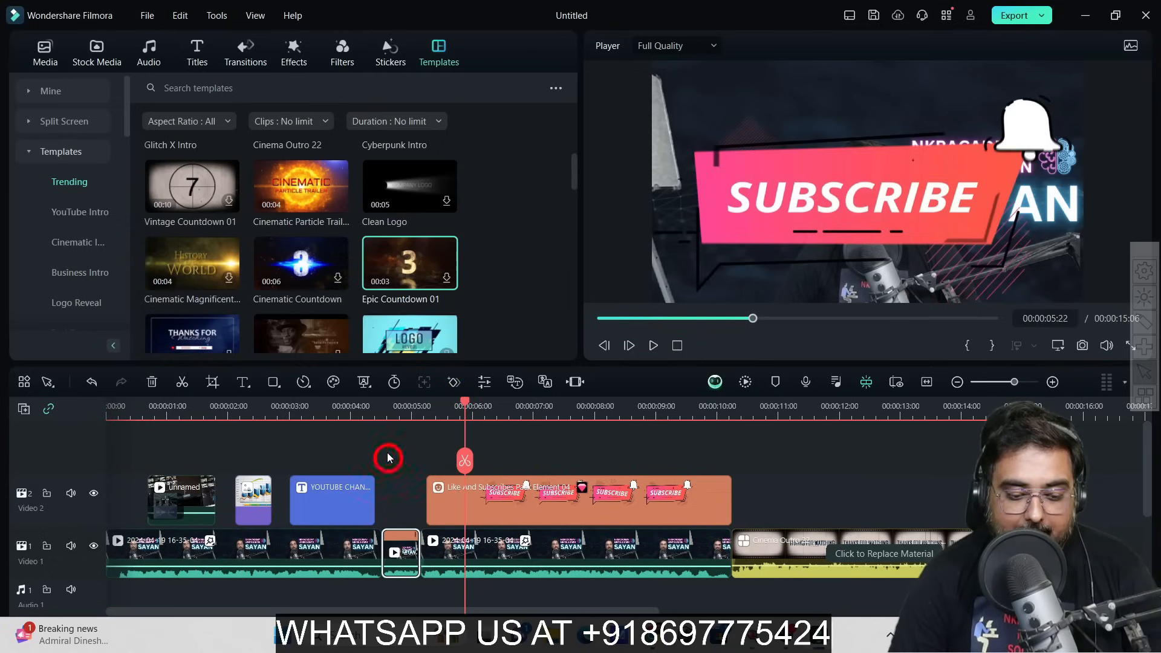
Slow the short middle clip on Video 1 down to 0.5x and play it back.
left_click(309, 383)
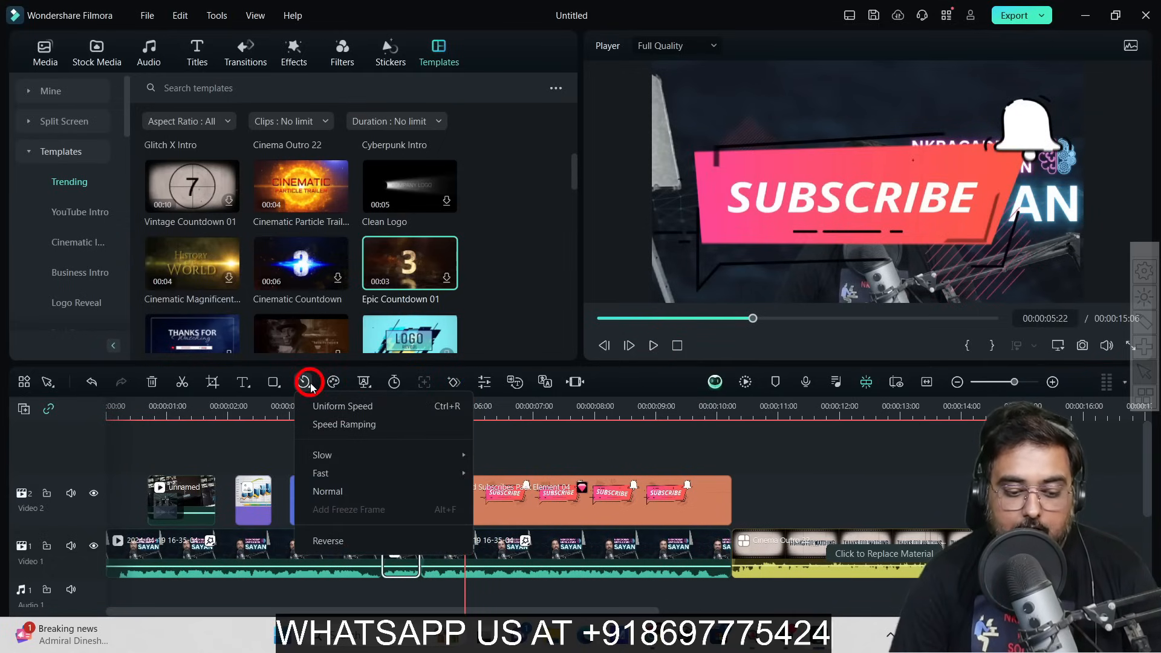
mouse_move(331, 458)
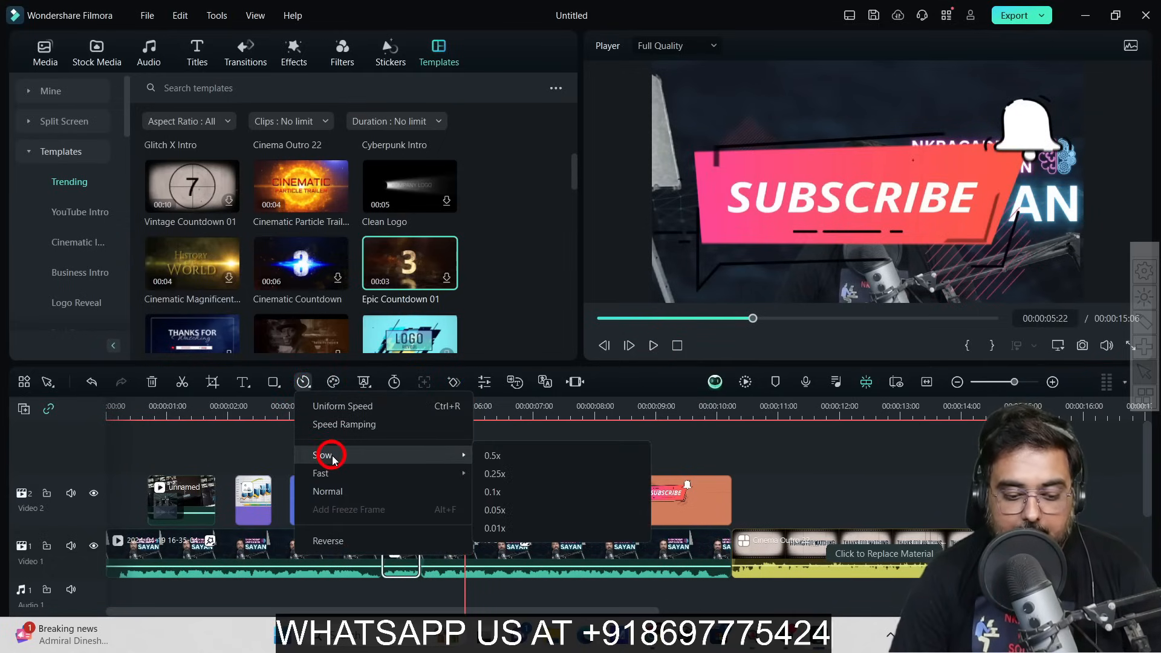
left_click(492, 455)
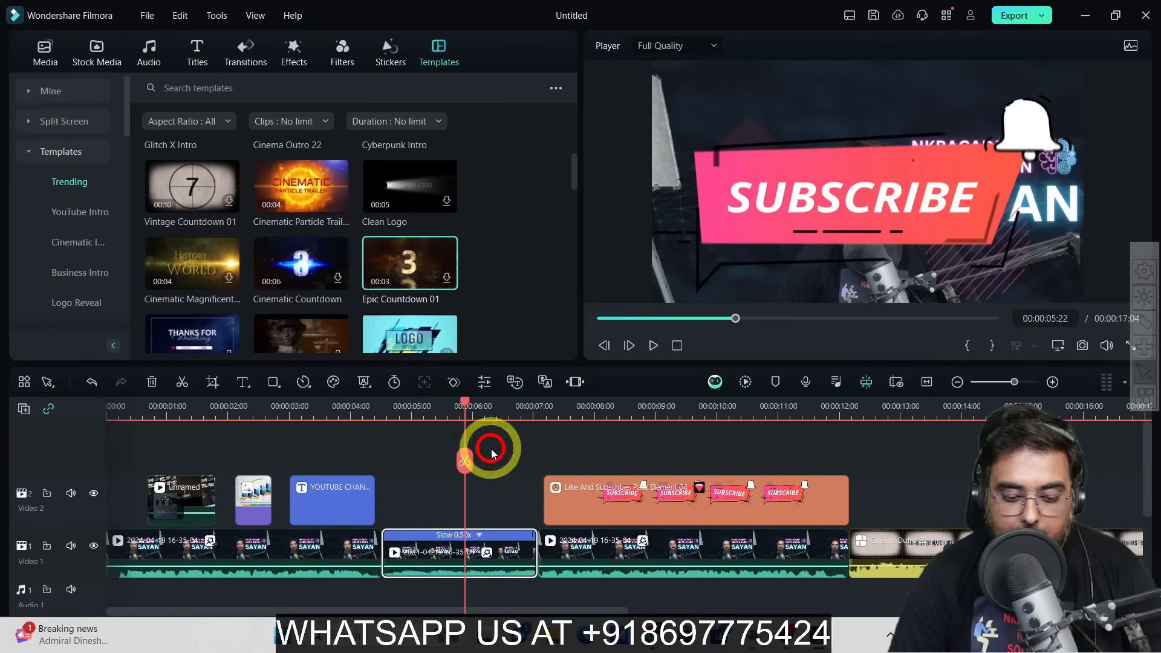
left_click(377, 416)
left_click(652, 346)
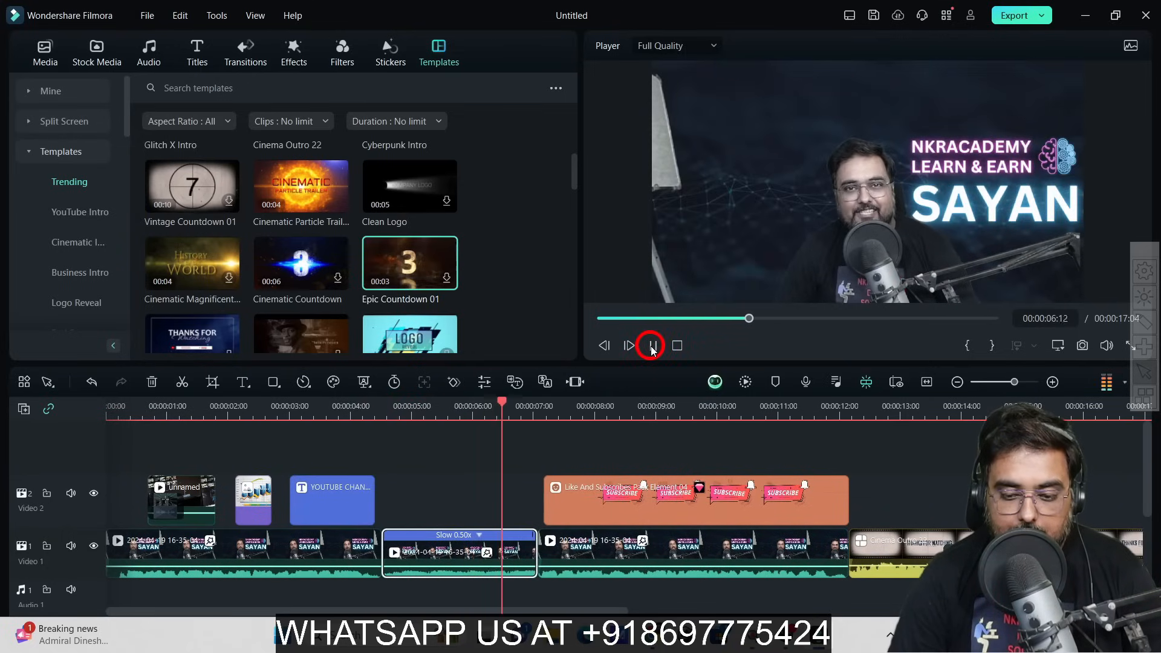
left_click(653, 346)
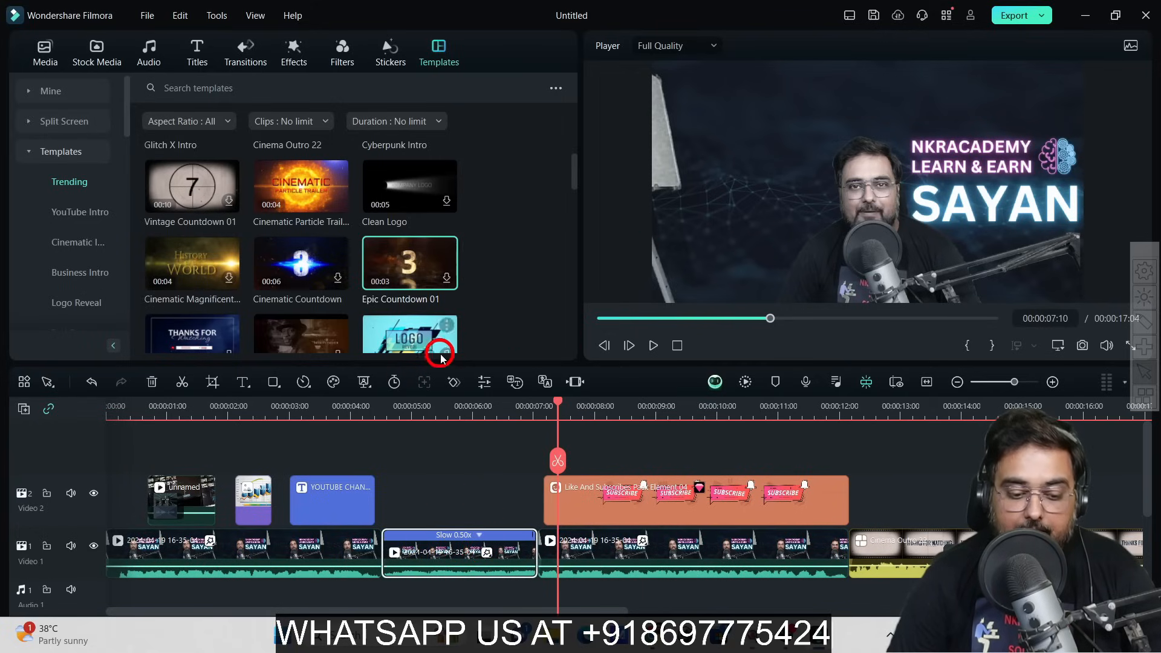
Reset the short middle clip on Video 1 to Normal speed.
left_click(302, 381)
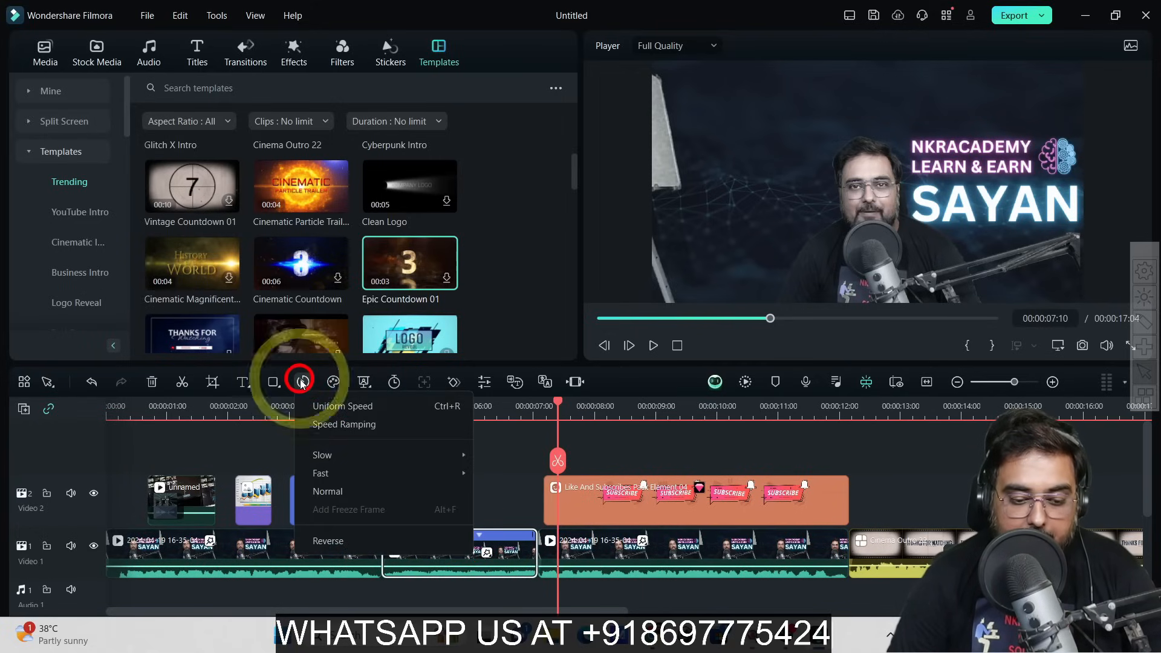
left_click(350, 492)
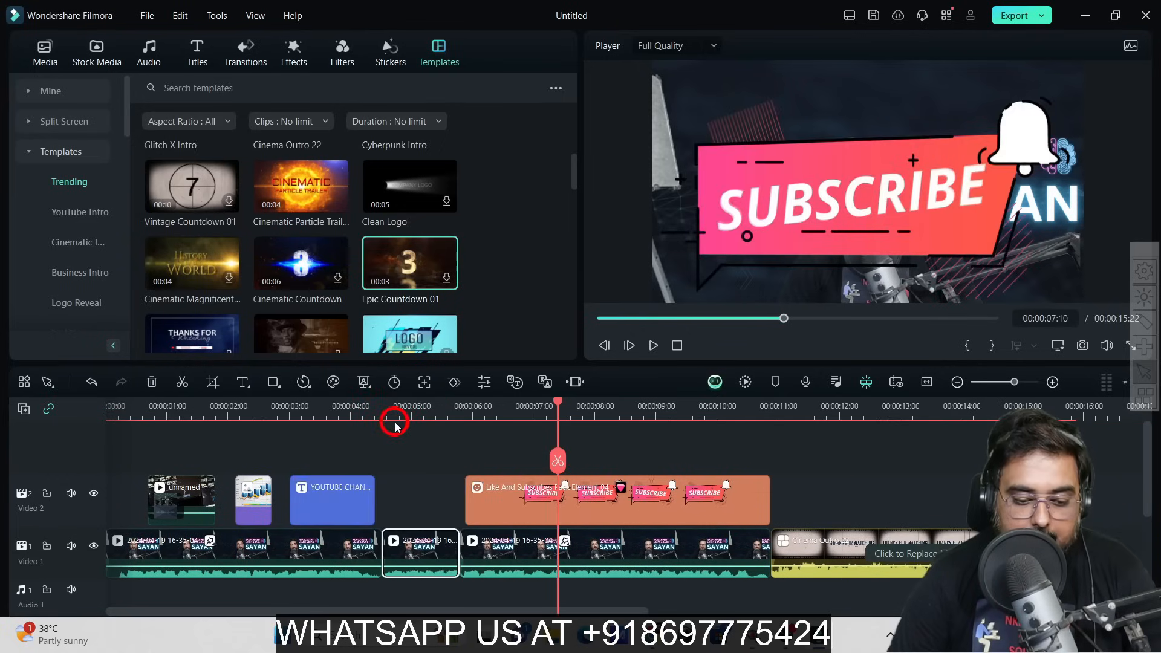
Remove the background of the short middle clip on Video 1 with AI Portrait and inspect it at 00:00:04:17.
left_click(392, 412)
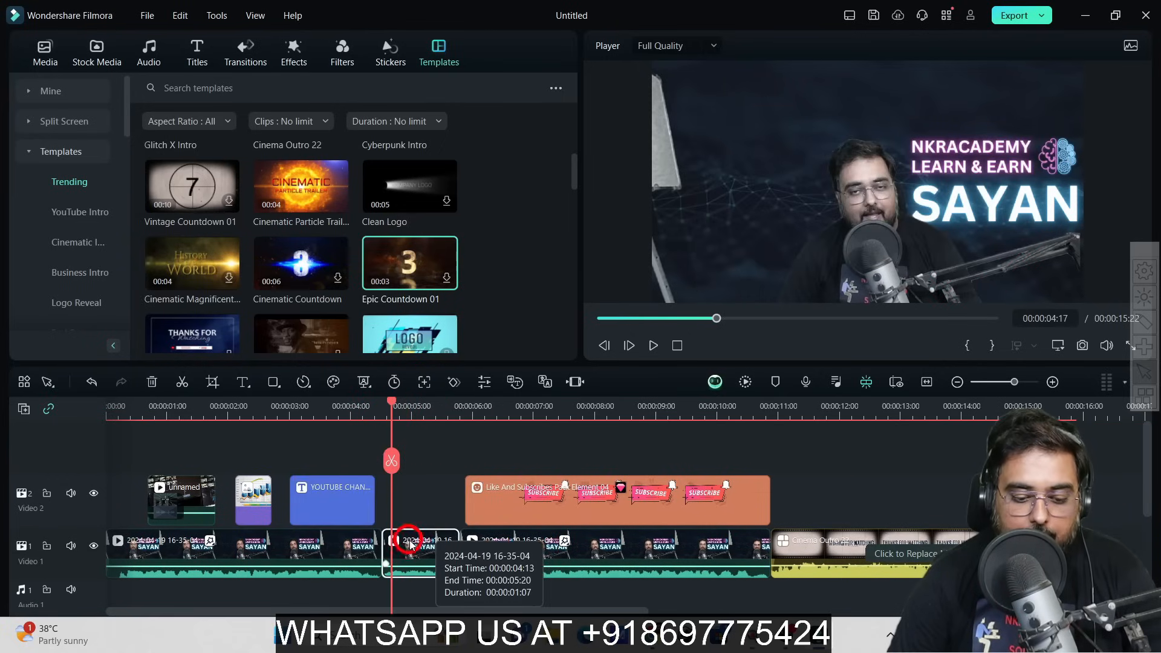
left_click(809, 288)
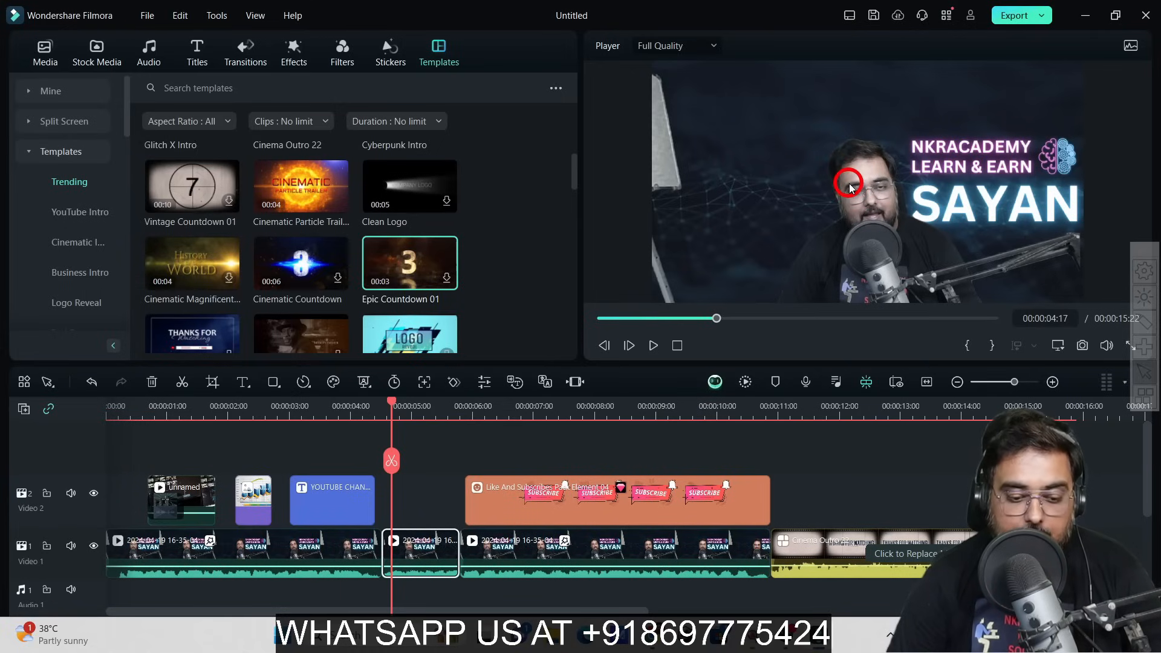
left_click(372, 387)
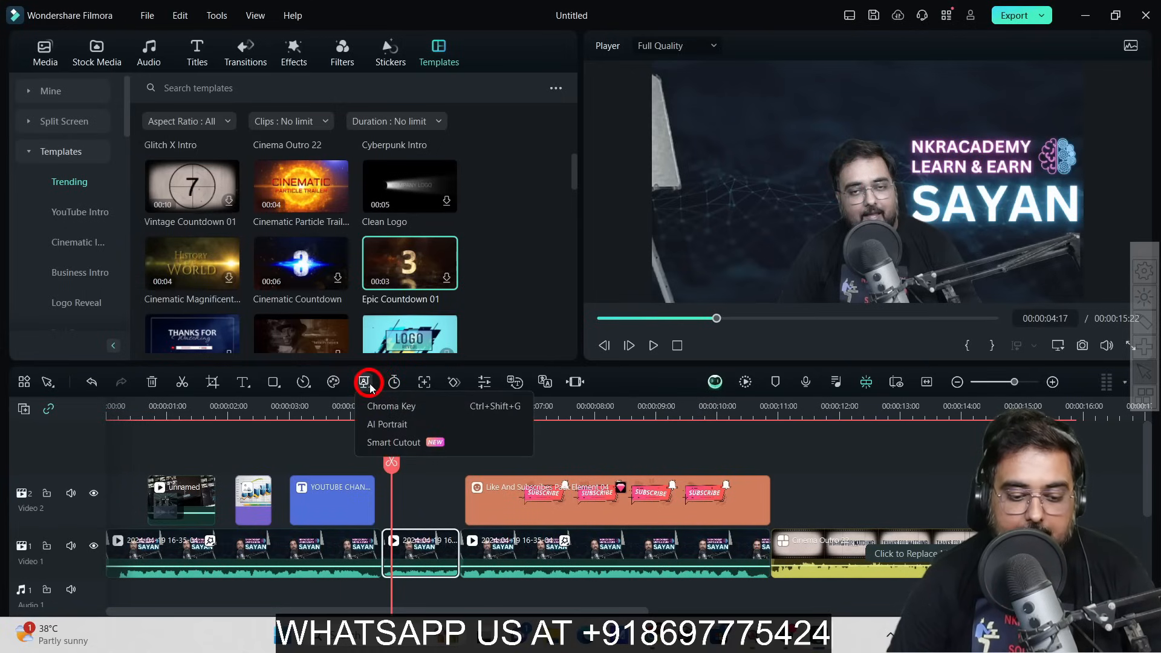
left_click(386, 426)
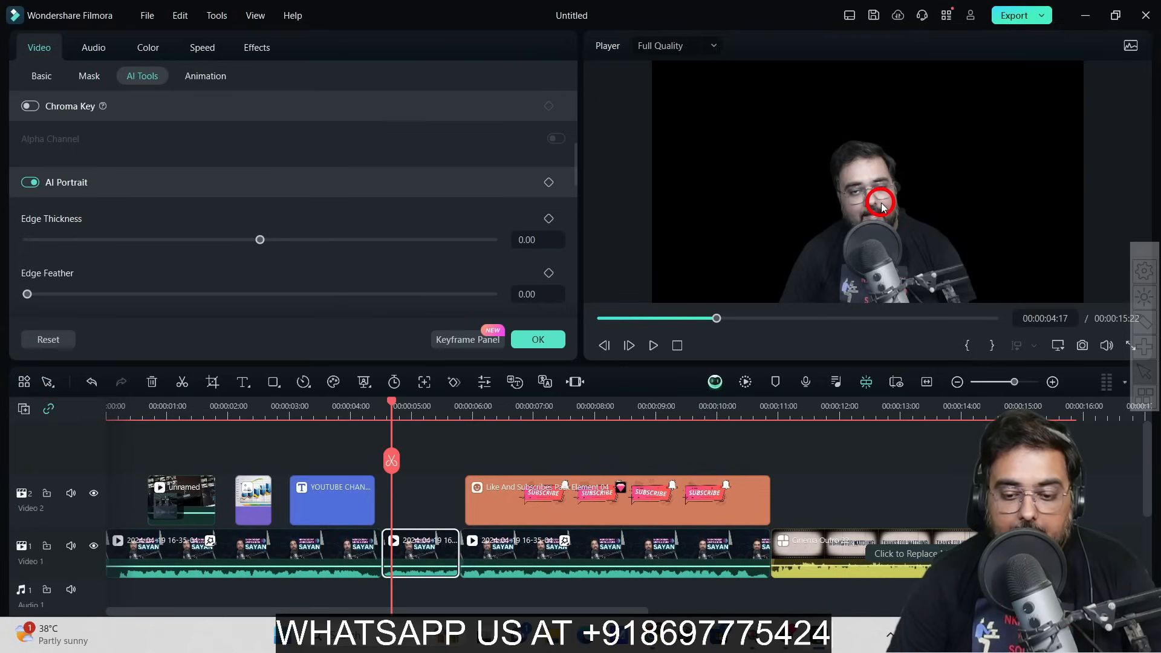
mouse_move(881, 205)
left_mouse_down()
mouse_move(817, 143)
mouse_move(833, 197)
mouse_move(949, 189)
mouse_move(843, 150)
mouse_move(930, 201)
mouse_move(992, 217)
mouse_move(718, 241)
mouse_move(825, 185)
mouse_move(837, 215)
mouse_move(882, 200)
left_mouse_up()
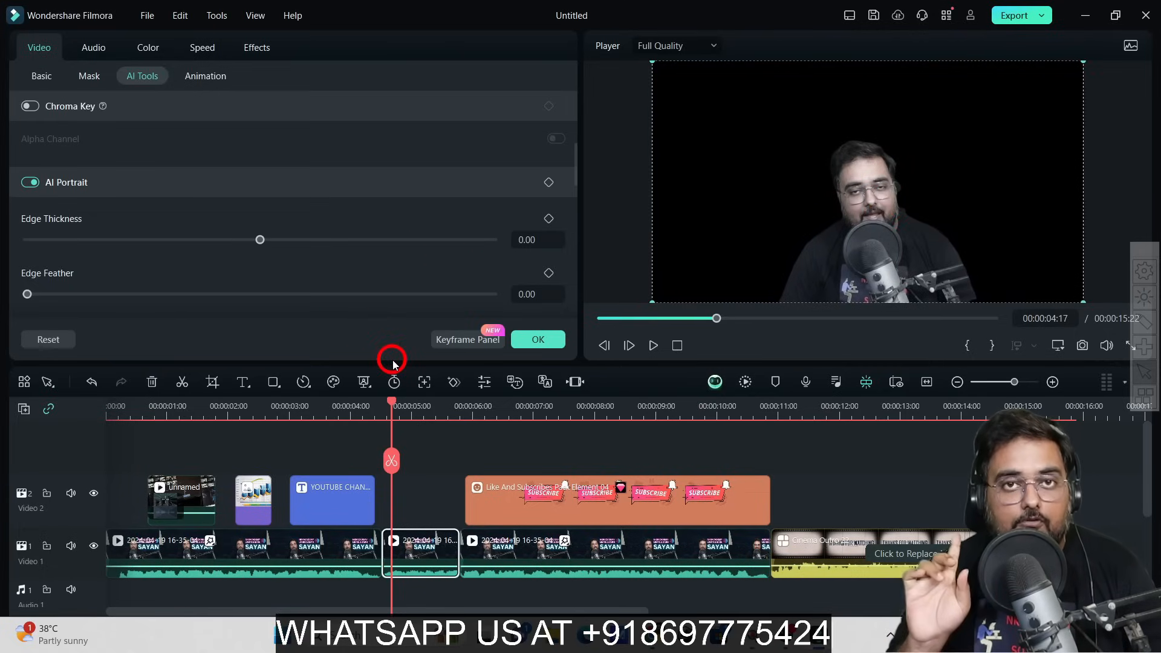
Look over the AI Portrait edge settings and the other AI tools down to Motion Tracking and Stabilization, and close the clip settings.
left_click(370, 386)
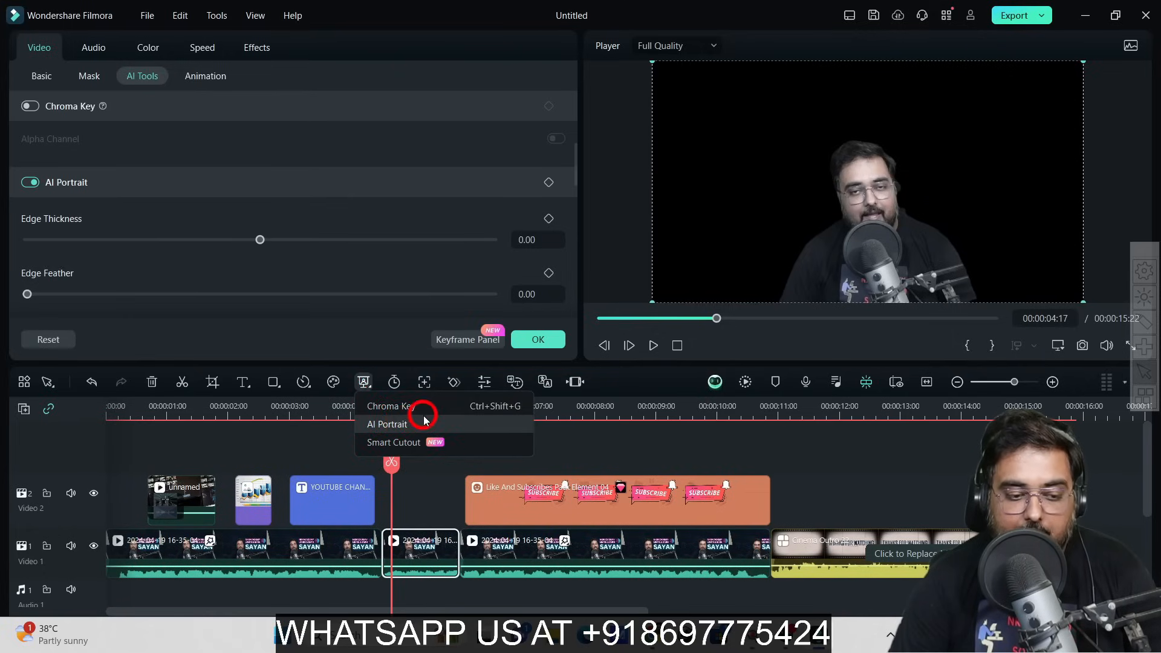
left_click(417, 203)
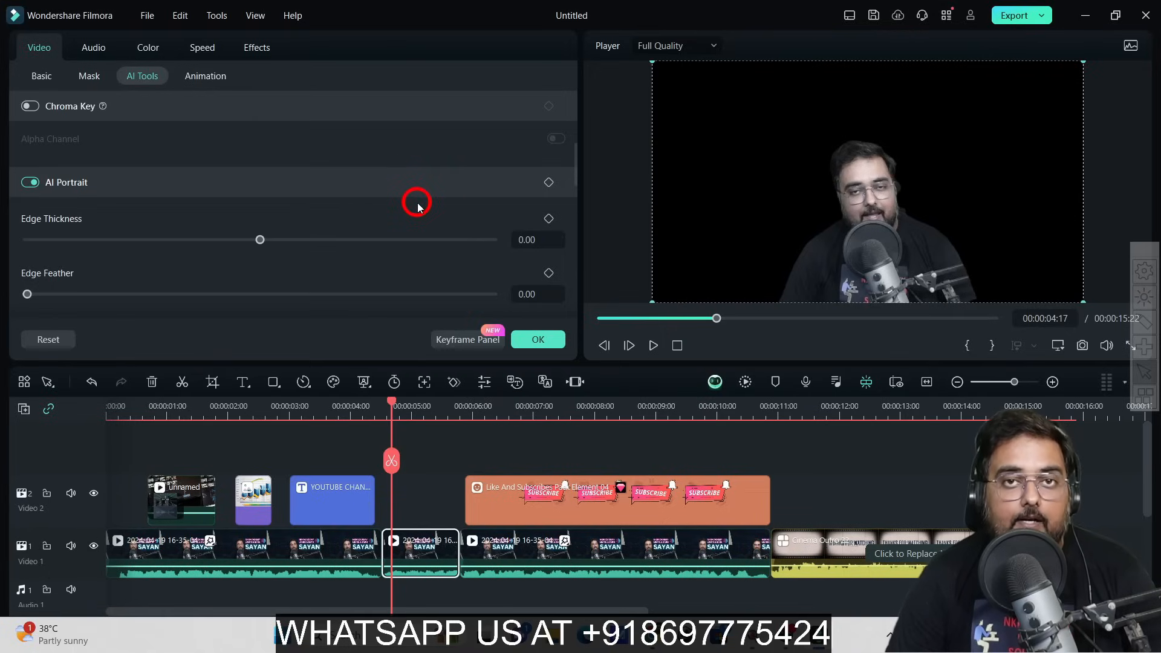
left_click(257, 294)
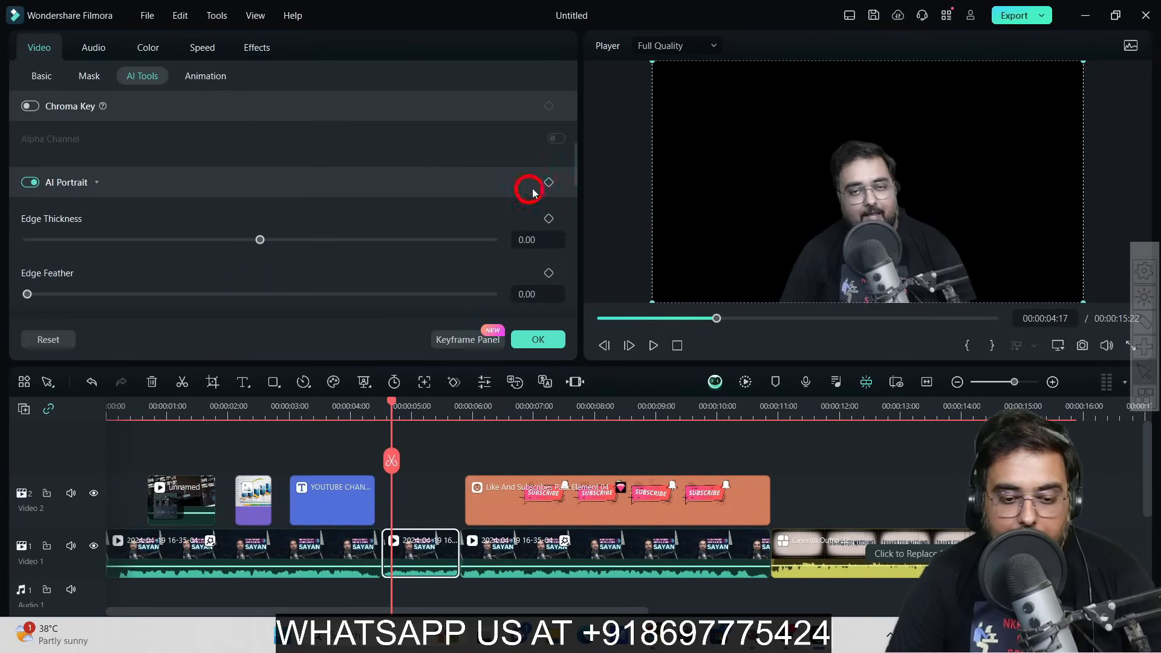
left_click_drag(575, 172, 581, 209)
left_click_drag(578, 233, 578, 242)
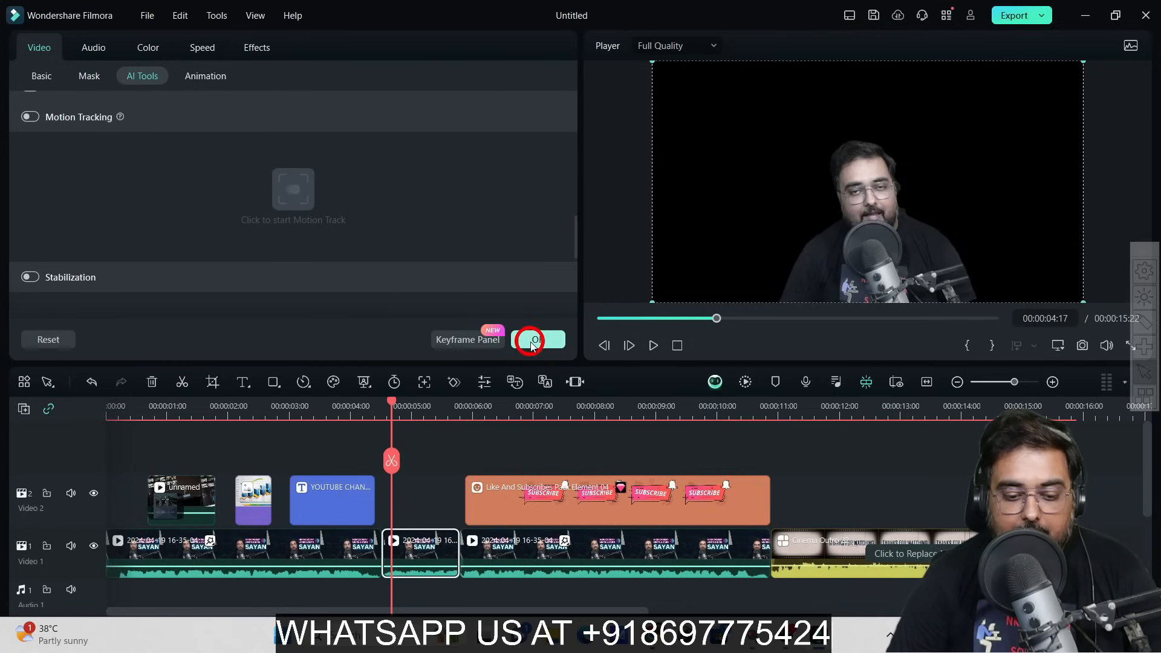
left_click(532, 340)
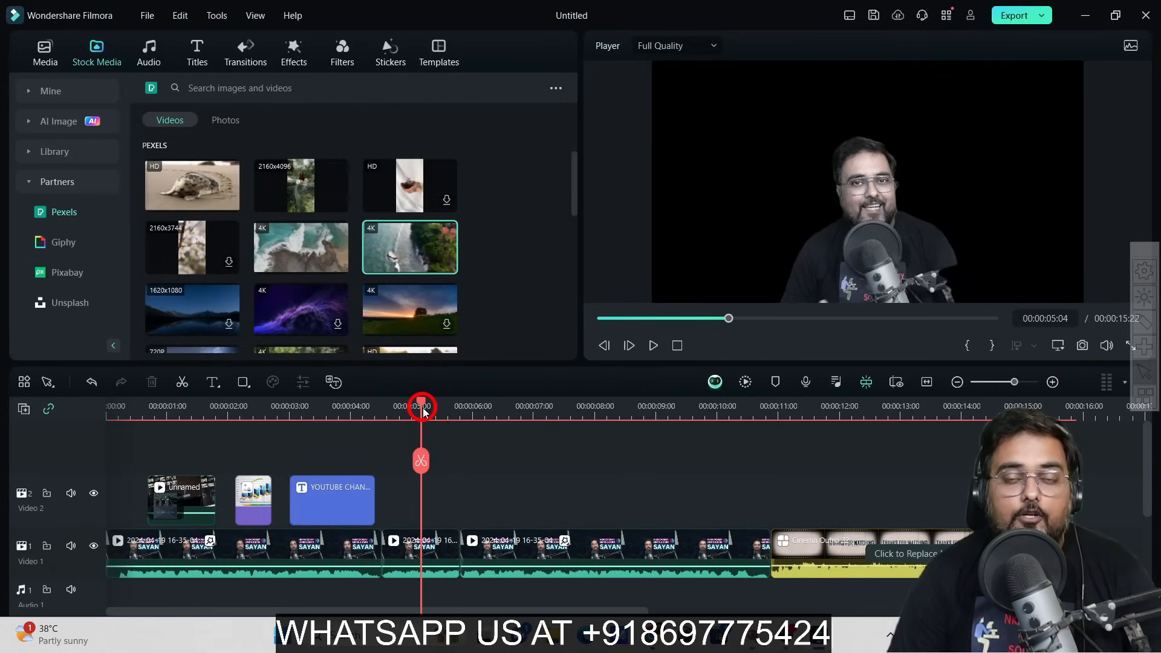
Search the Pexels stock videos for "green screen subscribe call out" and download the 2K clip with the white Subscribe button.
left_click_drag(424, 412, 472, 419)
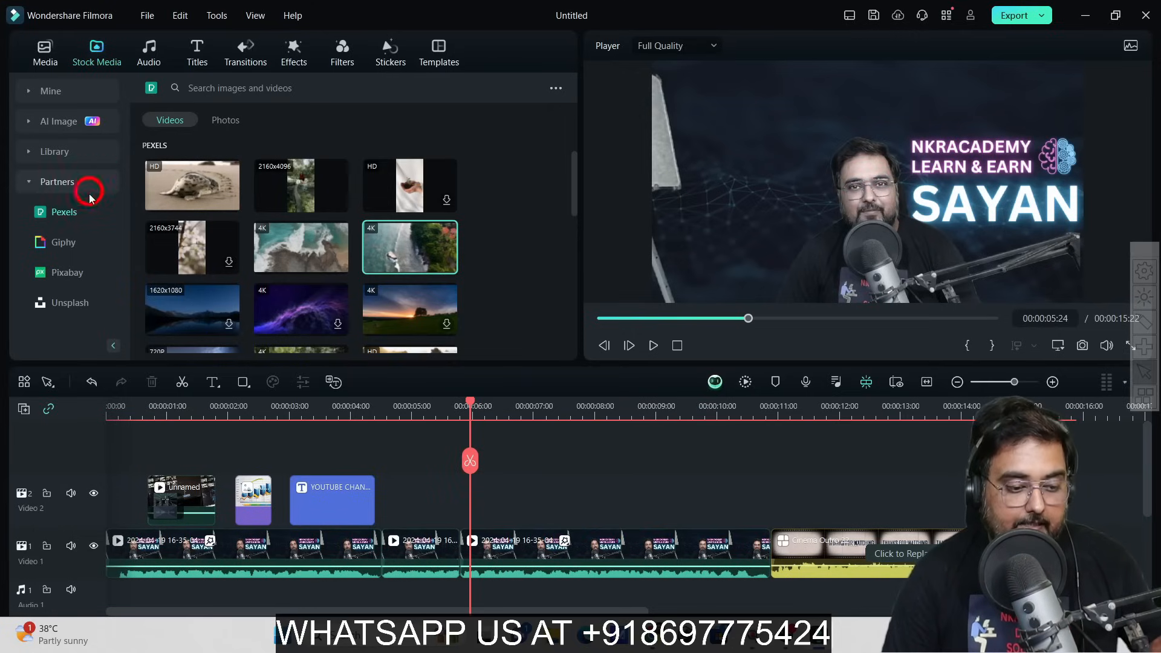
left_click(245, 88)
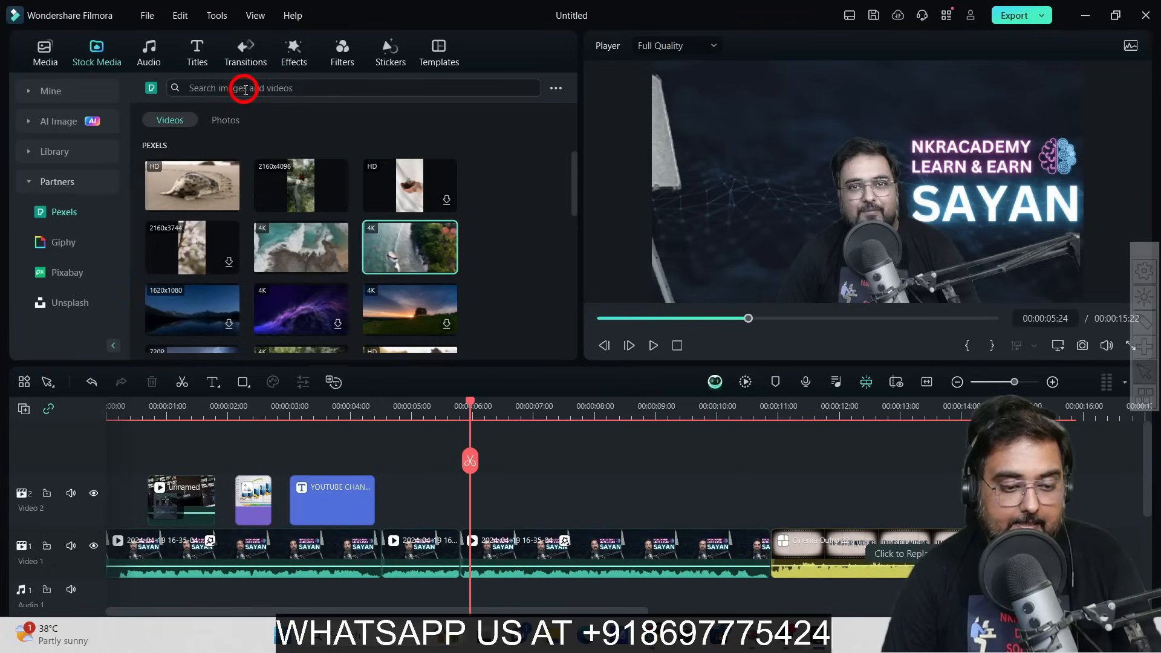
type("gree")
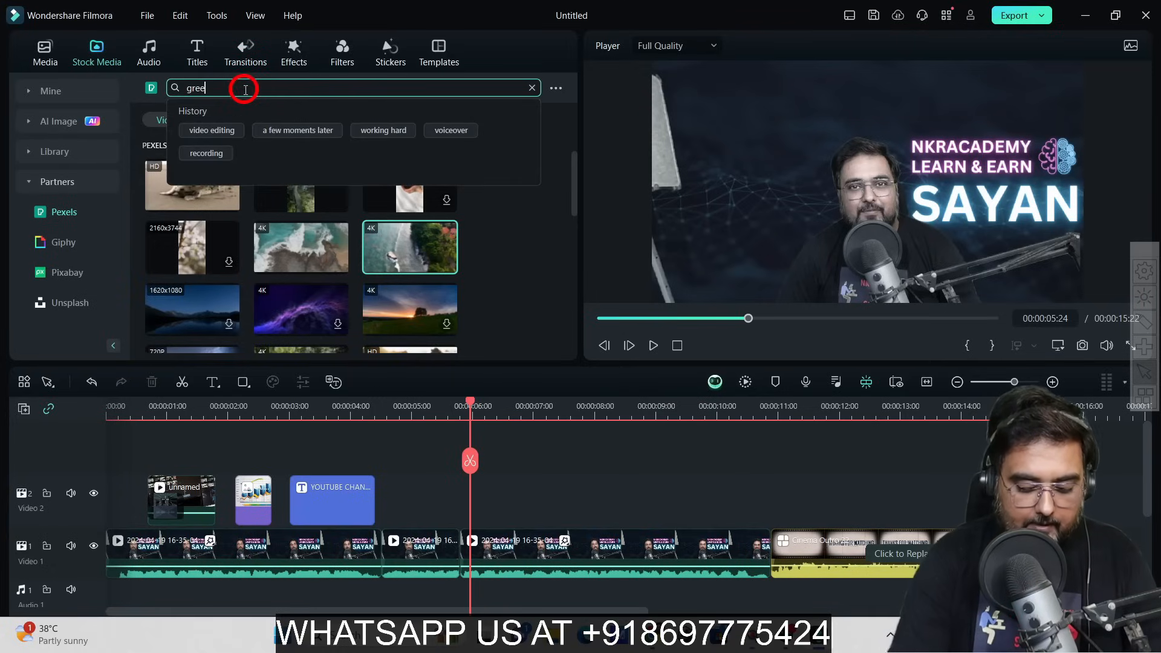
type("n screen subscribe call out")
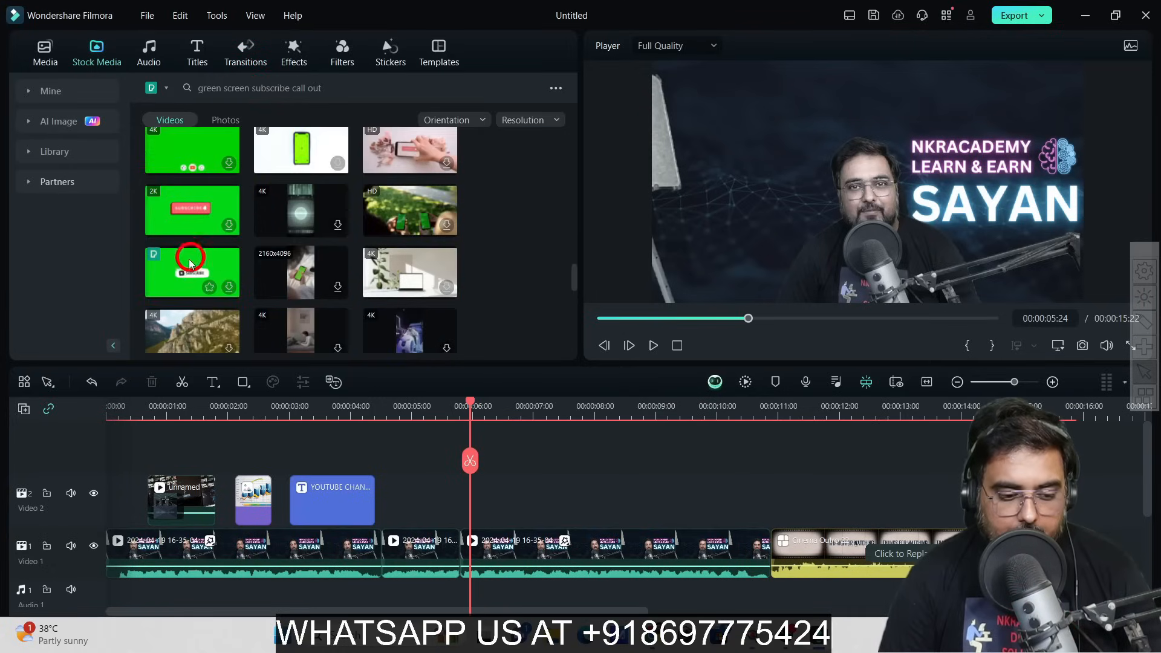
left_click(229, 287)
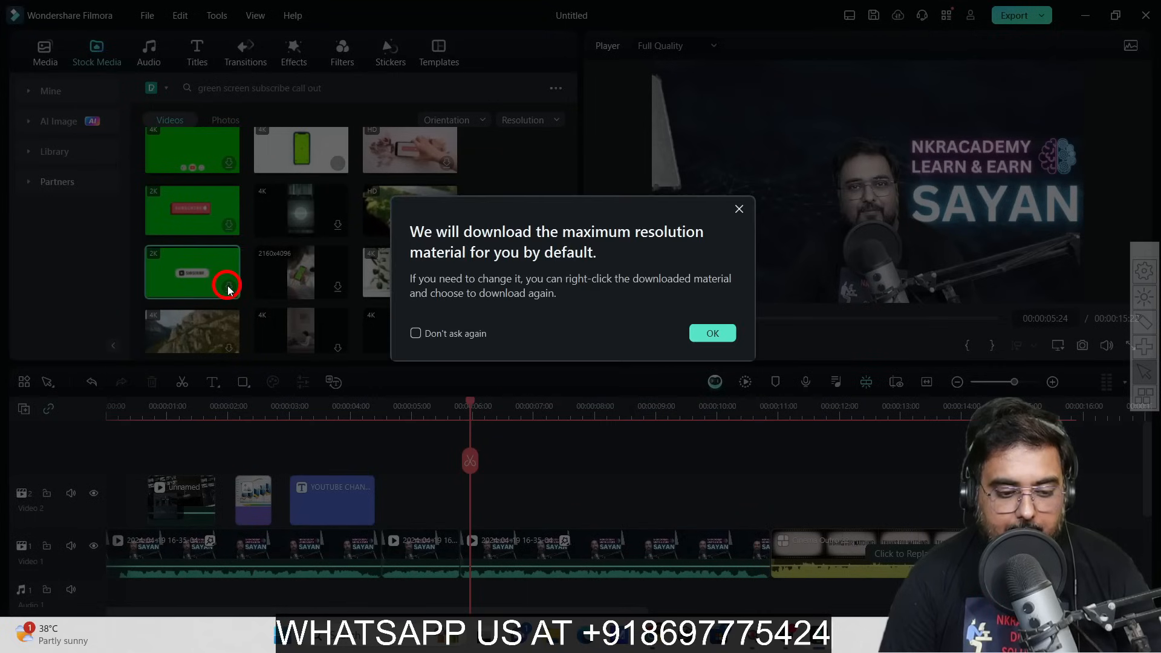
left_click(702, 333)
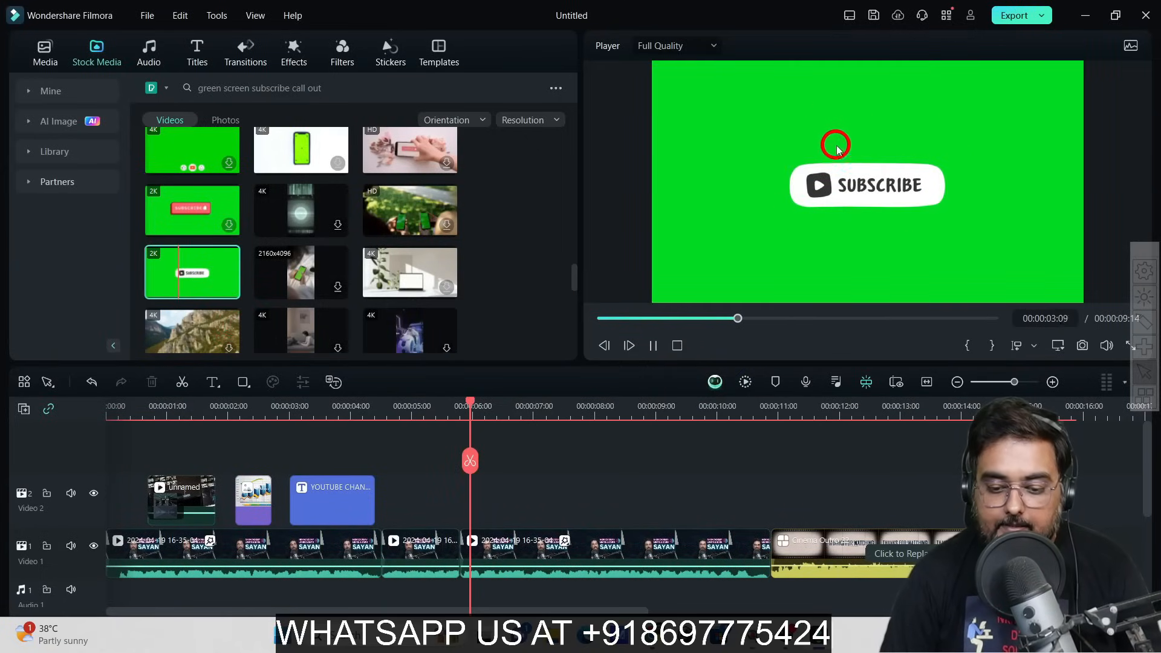
Place the green-screen Subscribe video on Video 2 shortly after 00:00:06:00 and play back that section.
left_click_drag(190, 259, 497, 501)
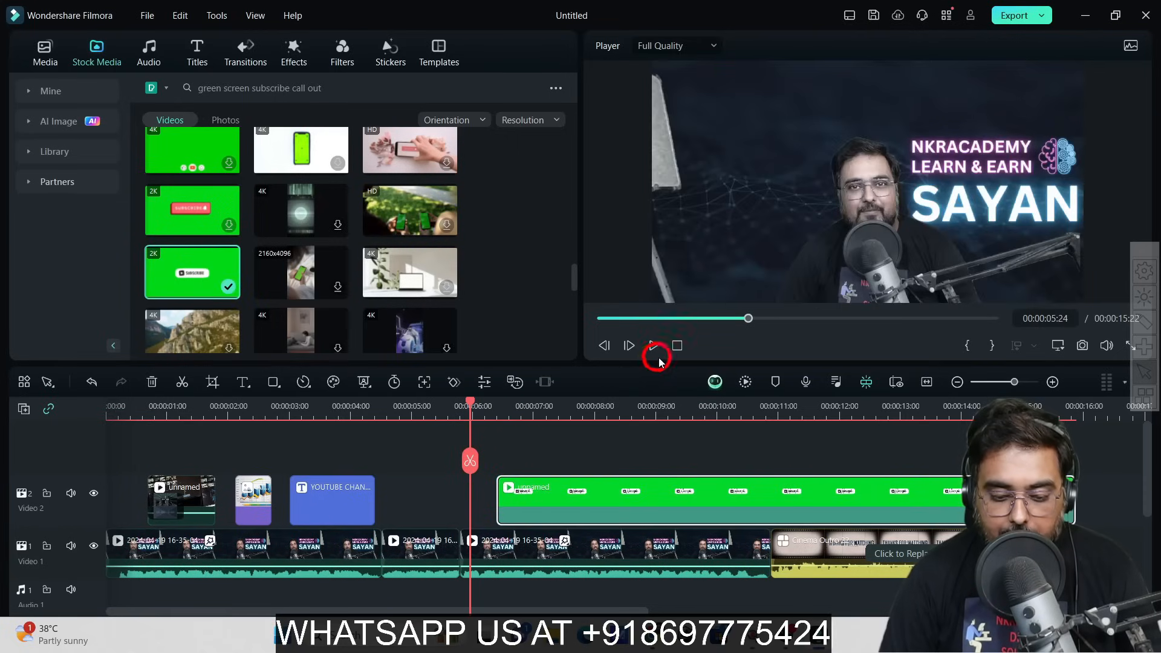
left_click(658, 350)
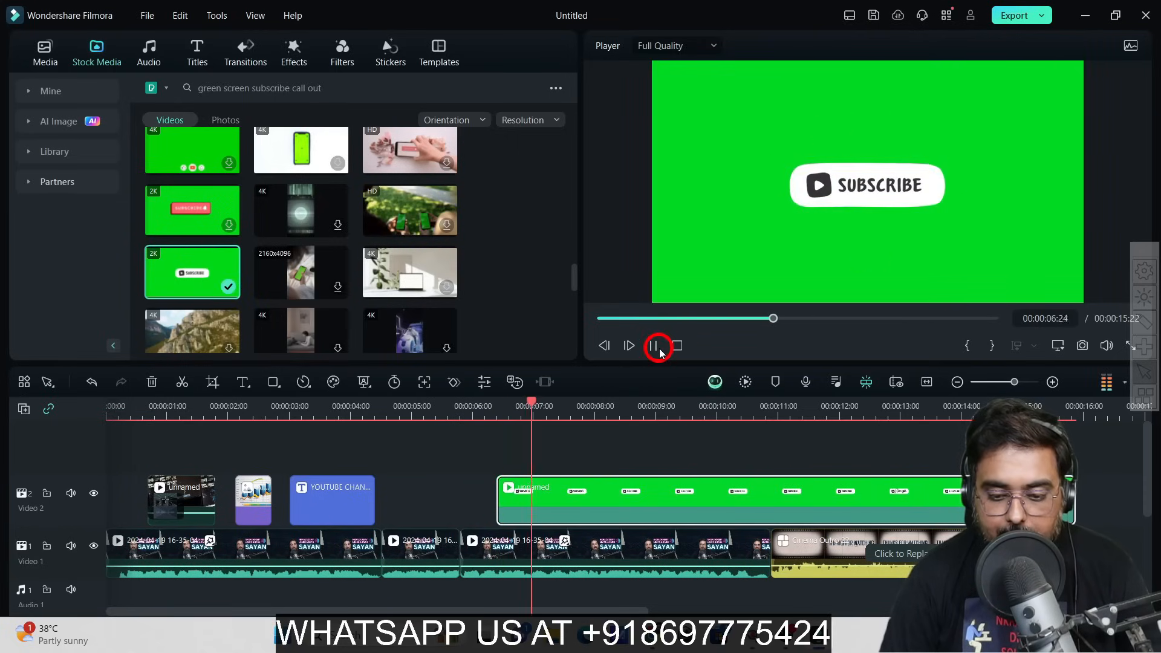
left_click(659, 349)
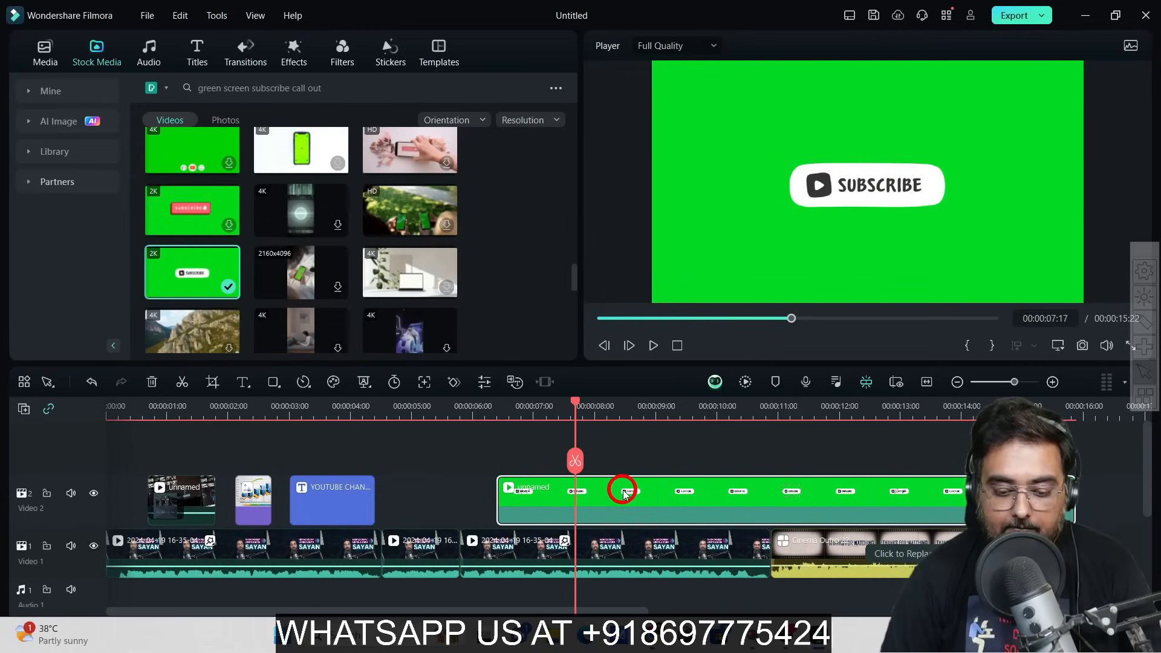
Key out the green background of the Subscribe clip with Chroma Key and move the button above the speaker's head.
left_click(365, 383)
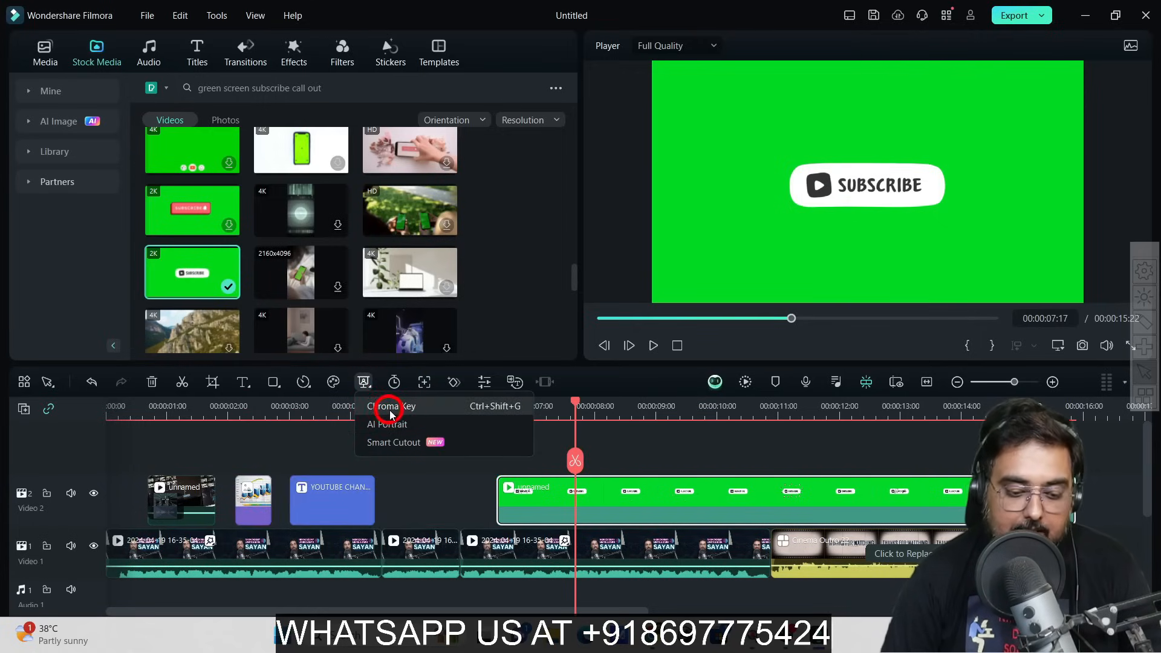
left_click(390, 407)
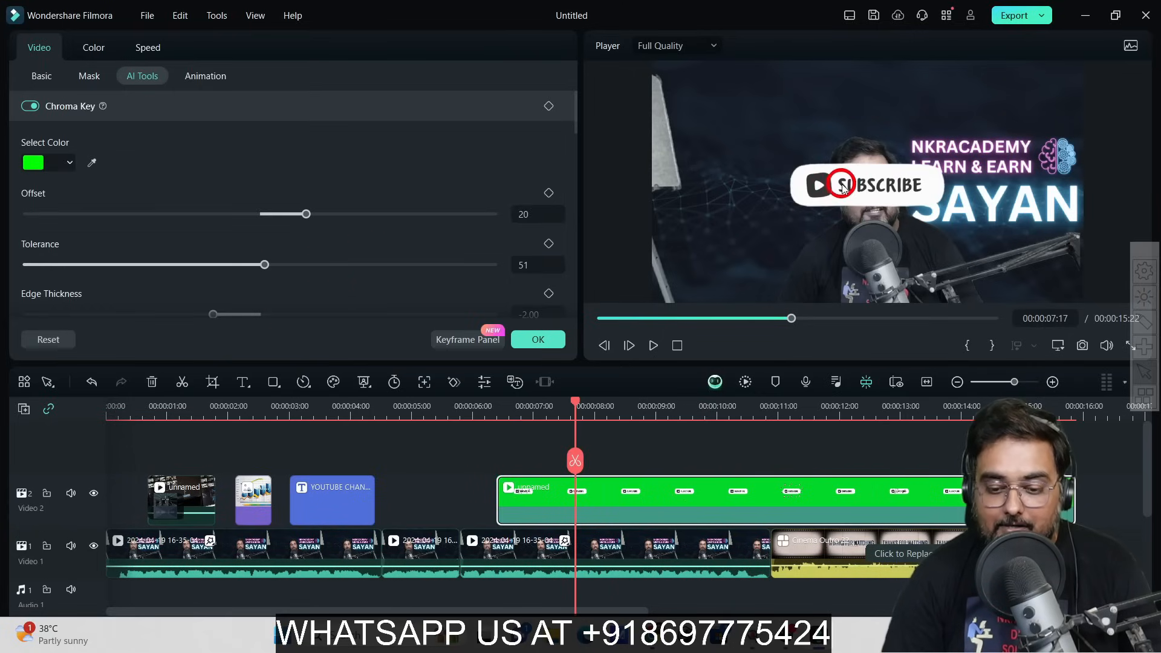
left_click_drag(844, 189, 795, 101)
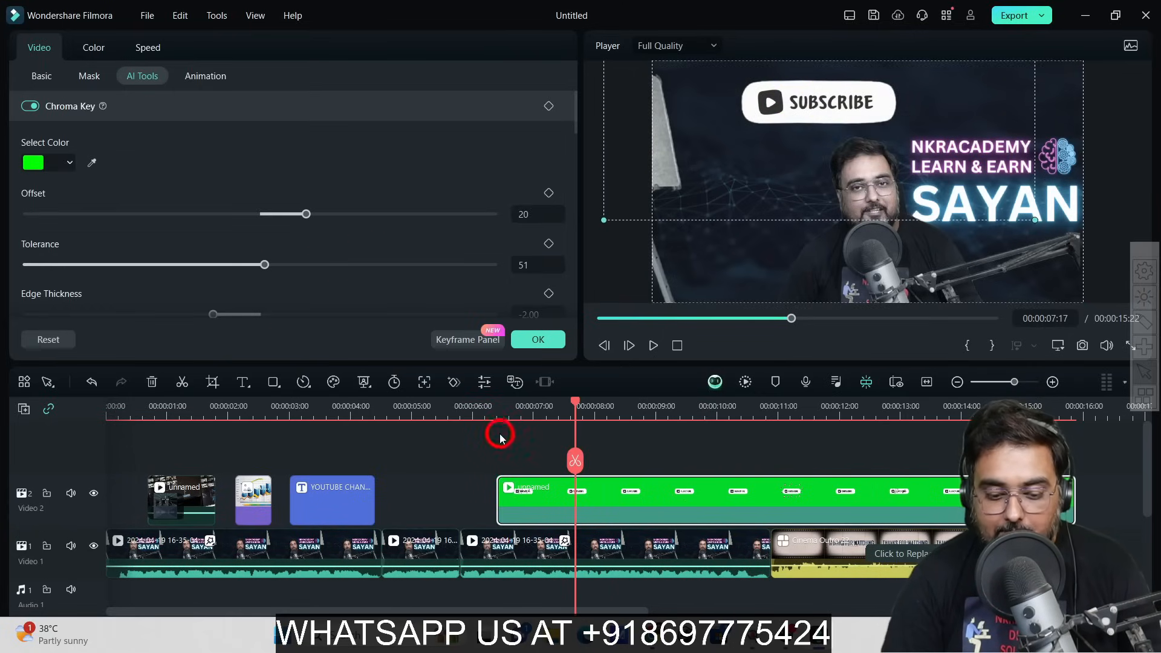
Play back the keyed Subscribe clip from its start on the timeline.
left_click(495, 407)
left_click(655, 345)
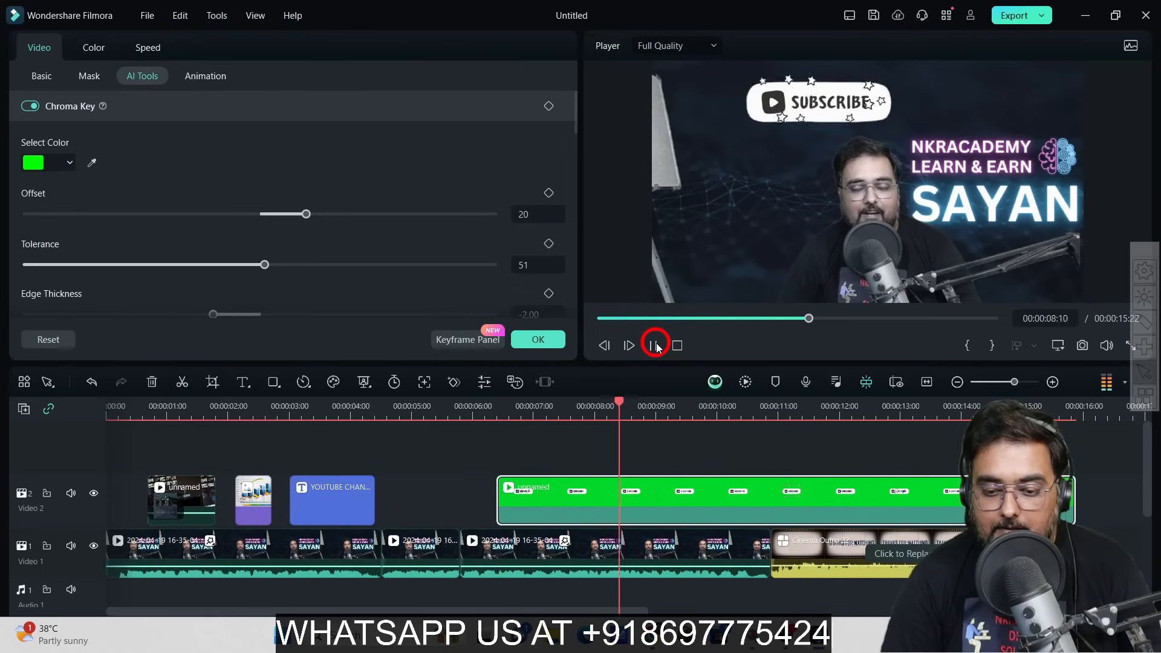
left_click(655, 346)
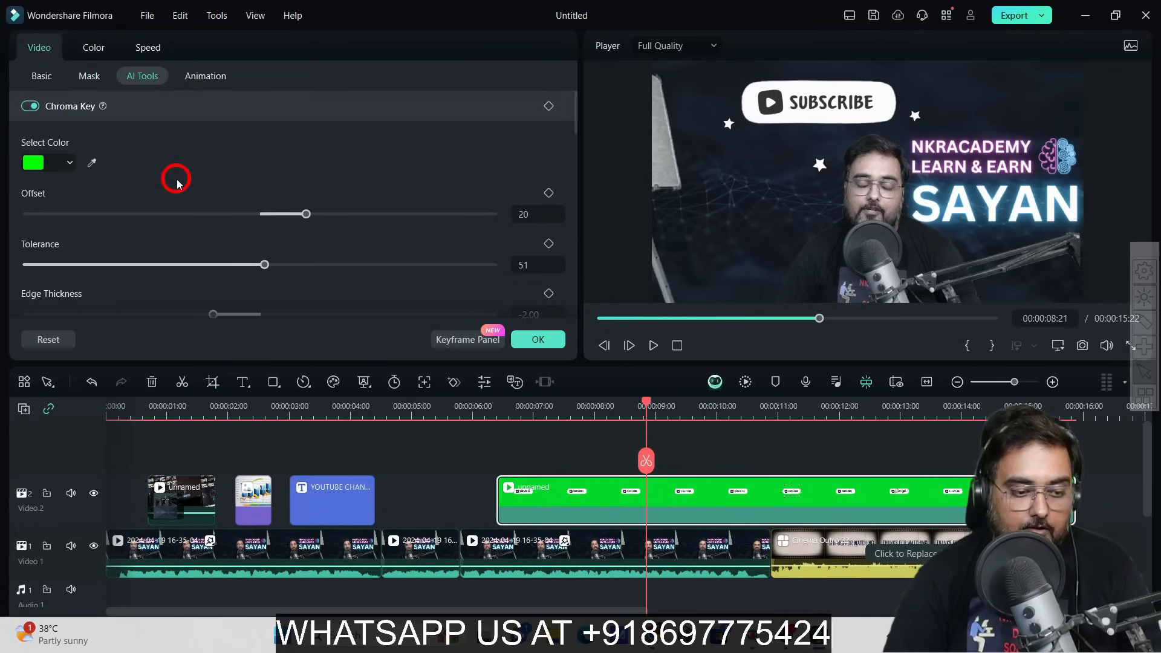
Delete every clip on the timeline.
left_click_drag(123, 455, 836, 532)
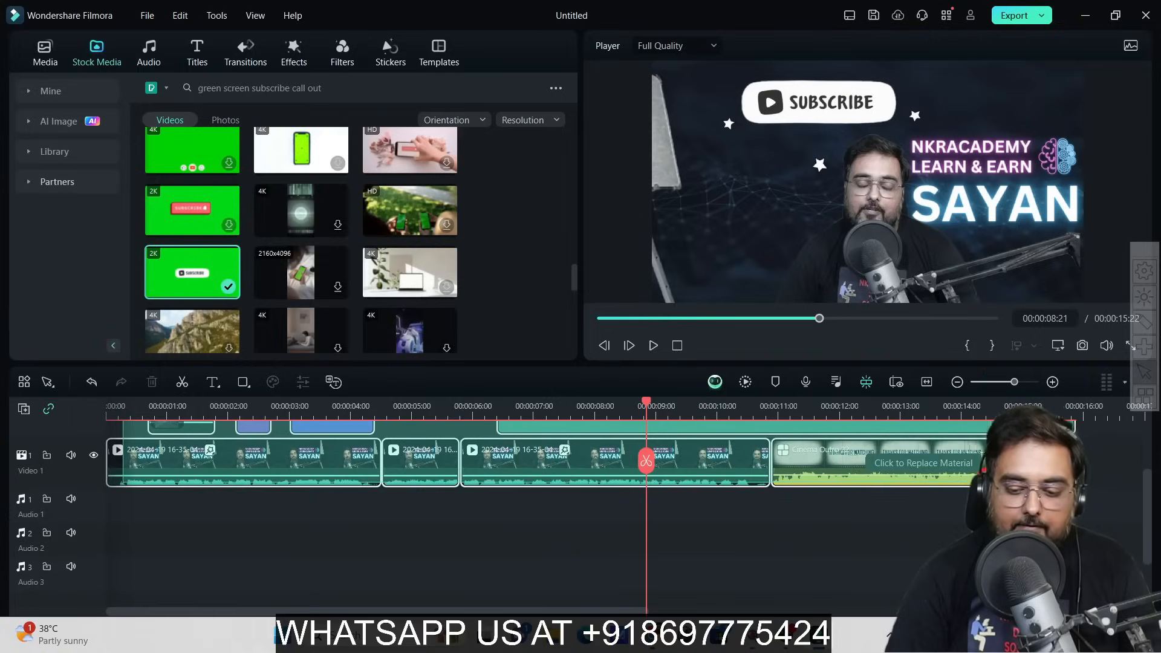
key("Delete")
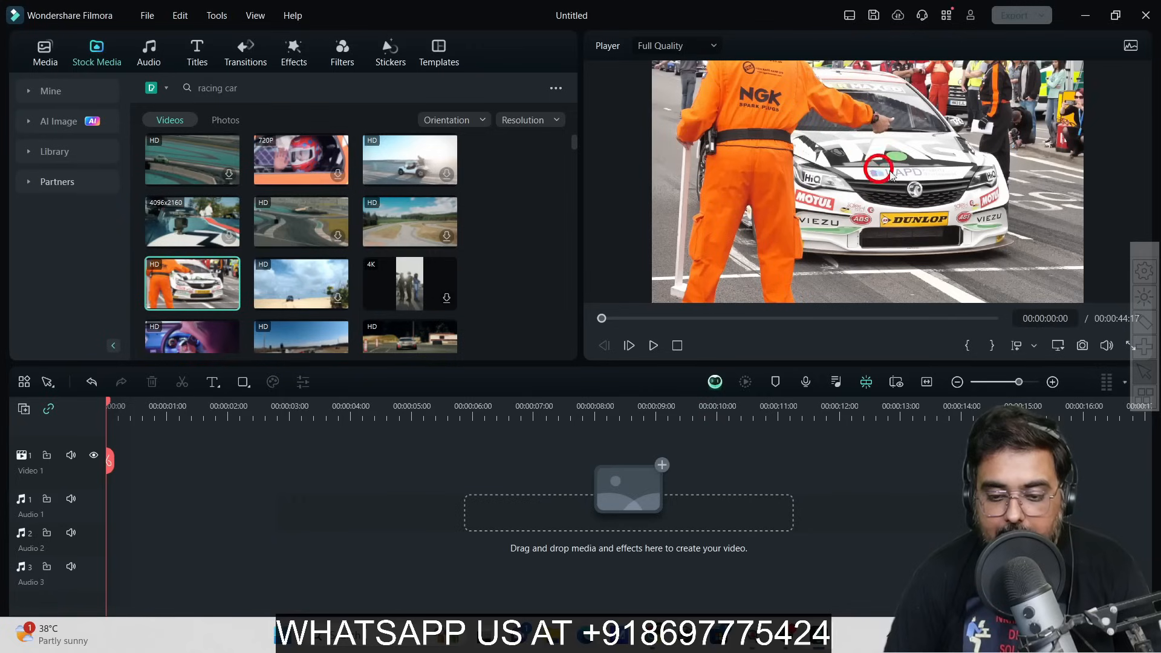
Preview the racing car stock video, mark it from 00:00:00:00 to 00:00:18:15 and add that range at the start of Video 1.
left_click(654, 346)
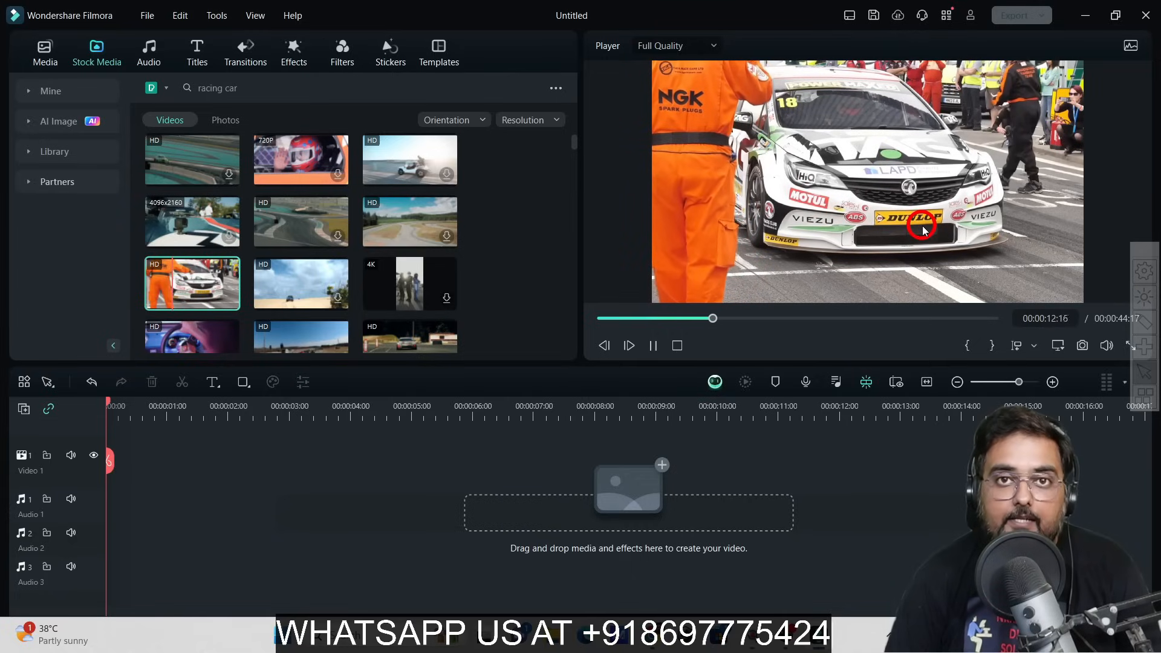
left_click(652, 354)
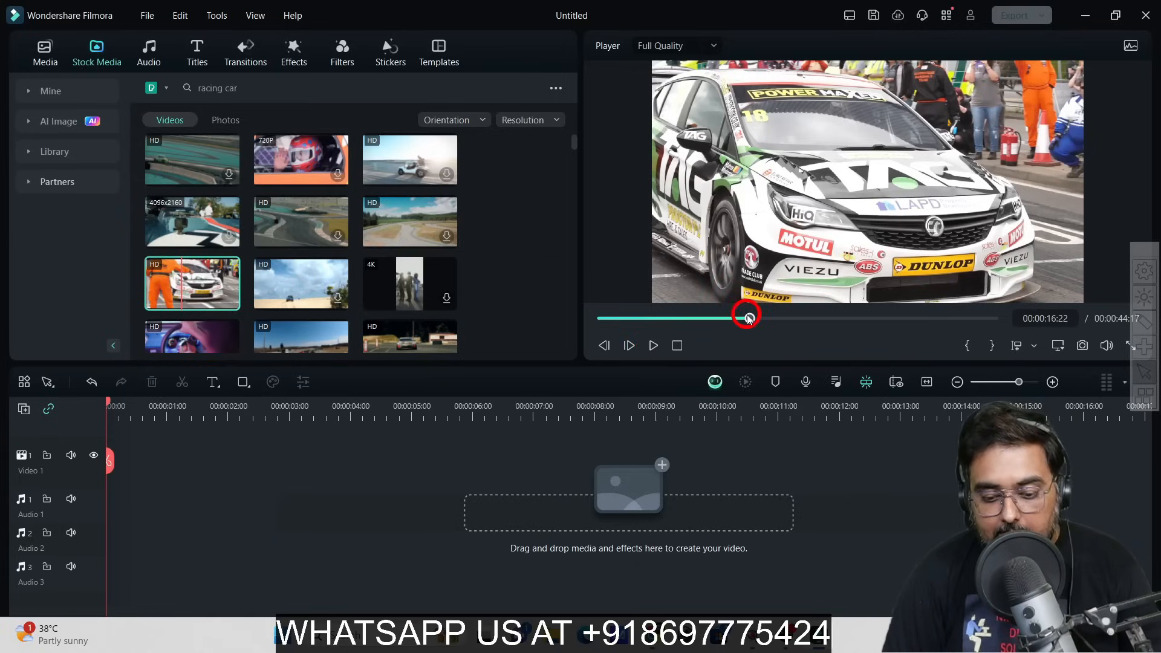
left_click_drag(749, 320, 593, 321)
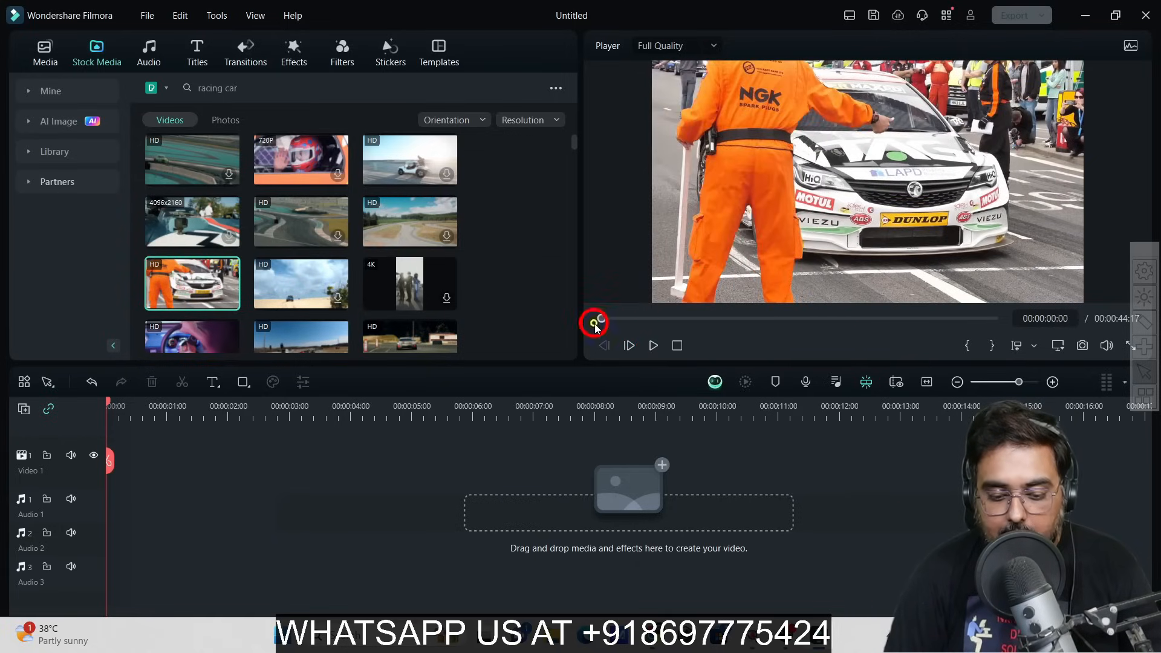
left_click(967, 346)
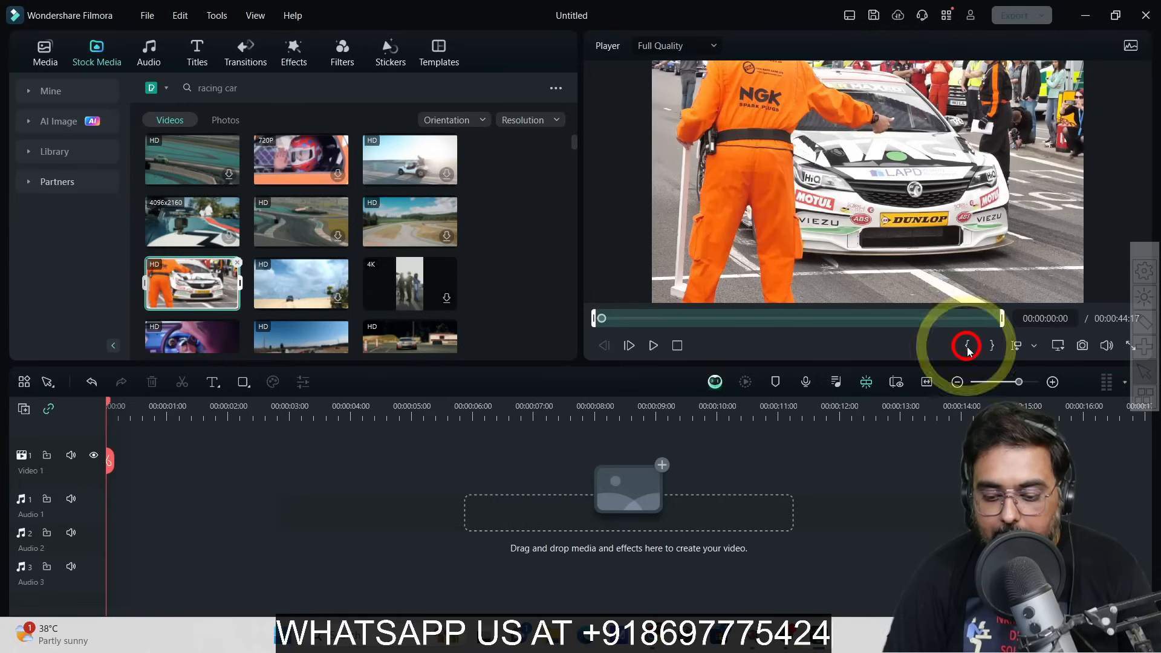
left_click(696, 319)
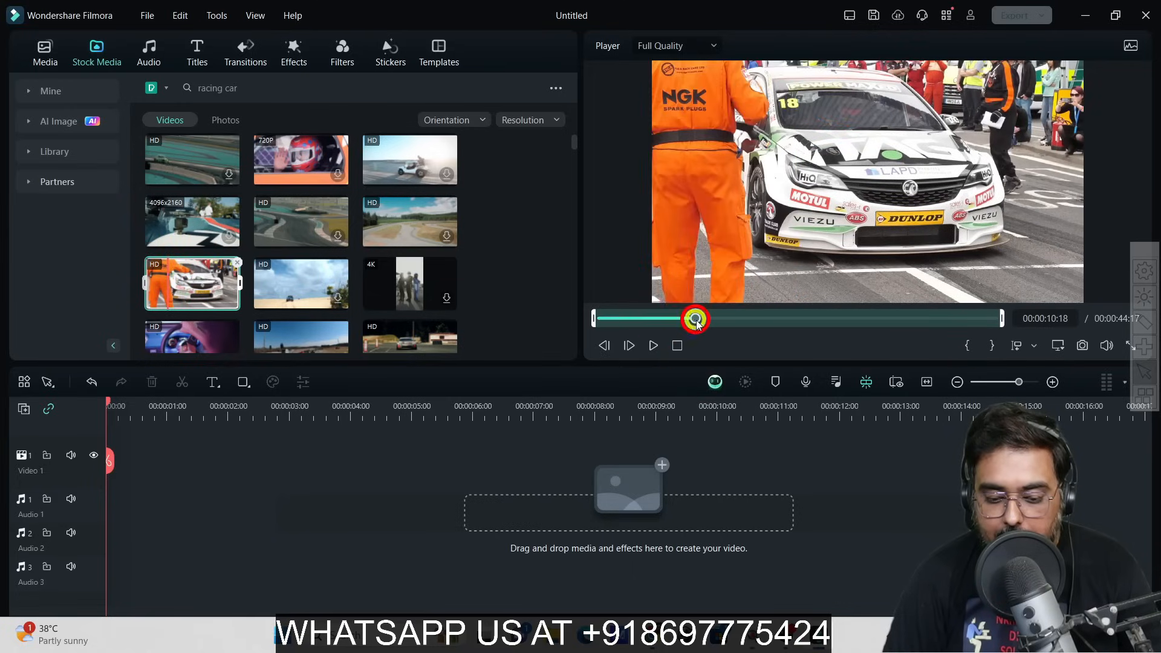
left_click_drag(697, 324, 766, 326)
left_click(990, 352)
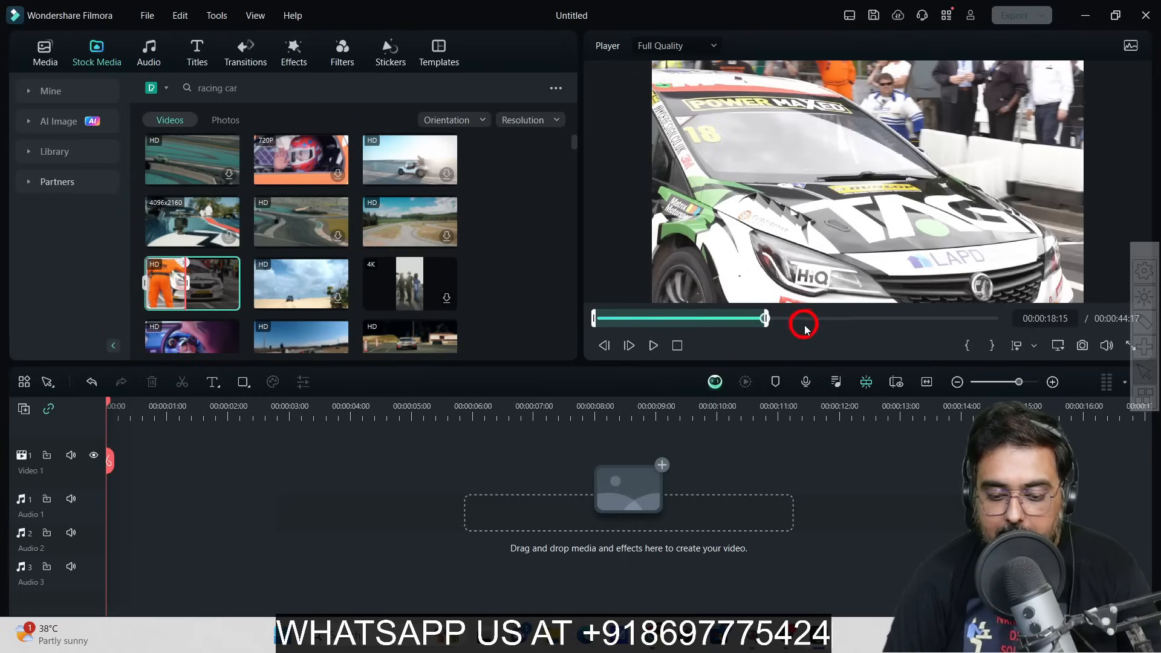
left_click_drag(776, 202, 114, 479)
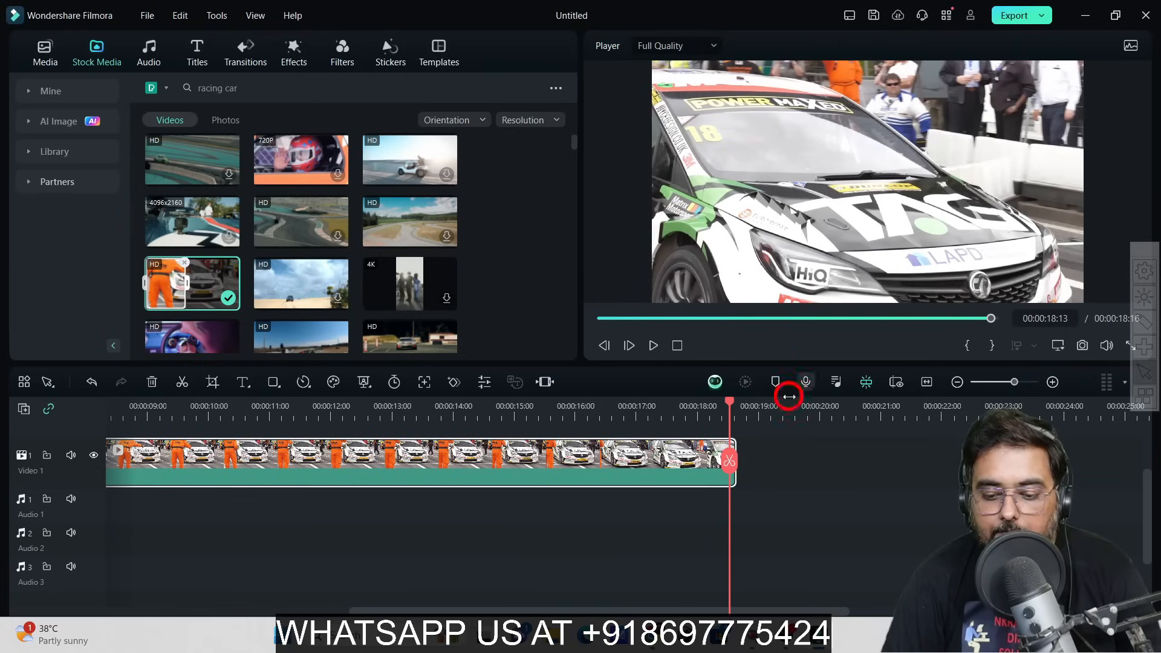
Split the racing car clip on Video 1 at 00:00:11:00 and delete the part before the split.
left_click_drag(604, 612, 433, 611)
left_click_drag(540, 416, 624, 410)
left_click(626, 452)
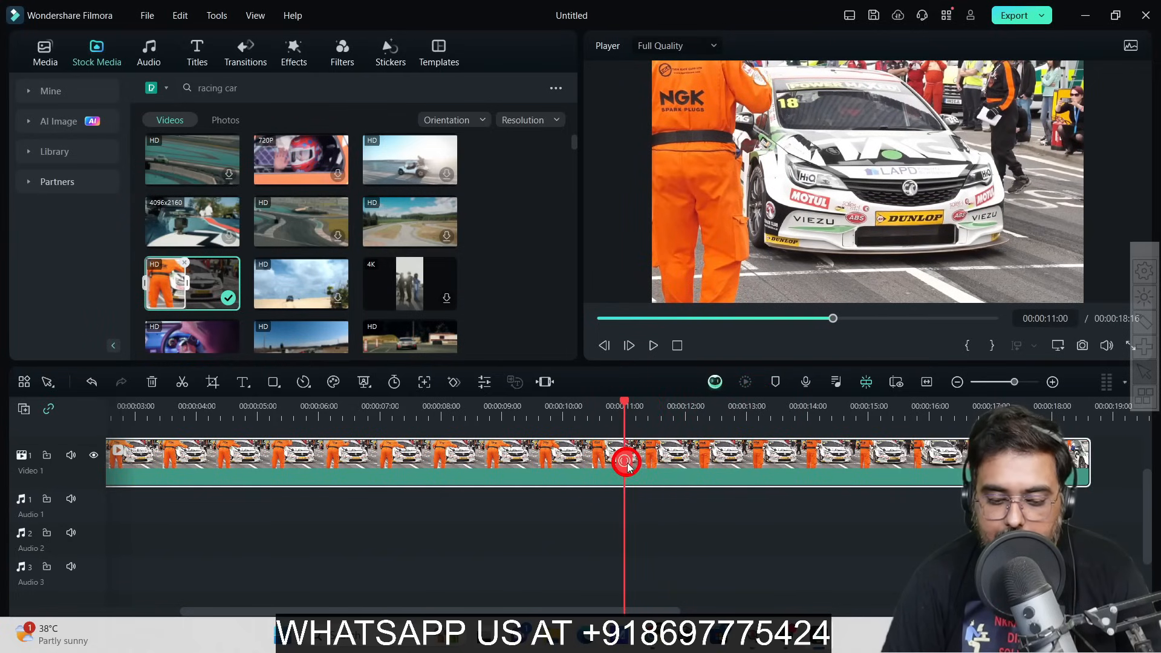
left_click(534, 469)
key("Delete")
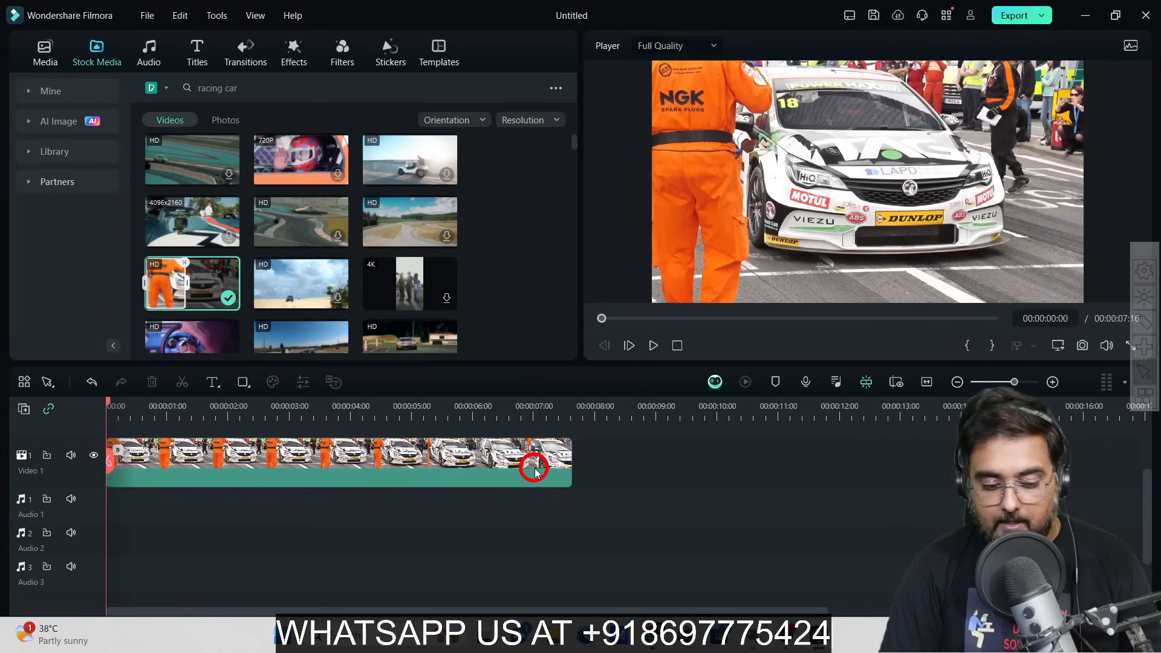
Play back the trimmed racing car clip and return the playhead to the start of the timeline.
left_click(654, 346)
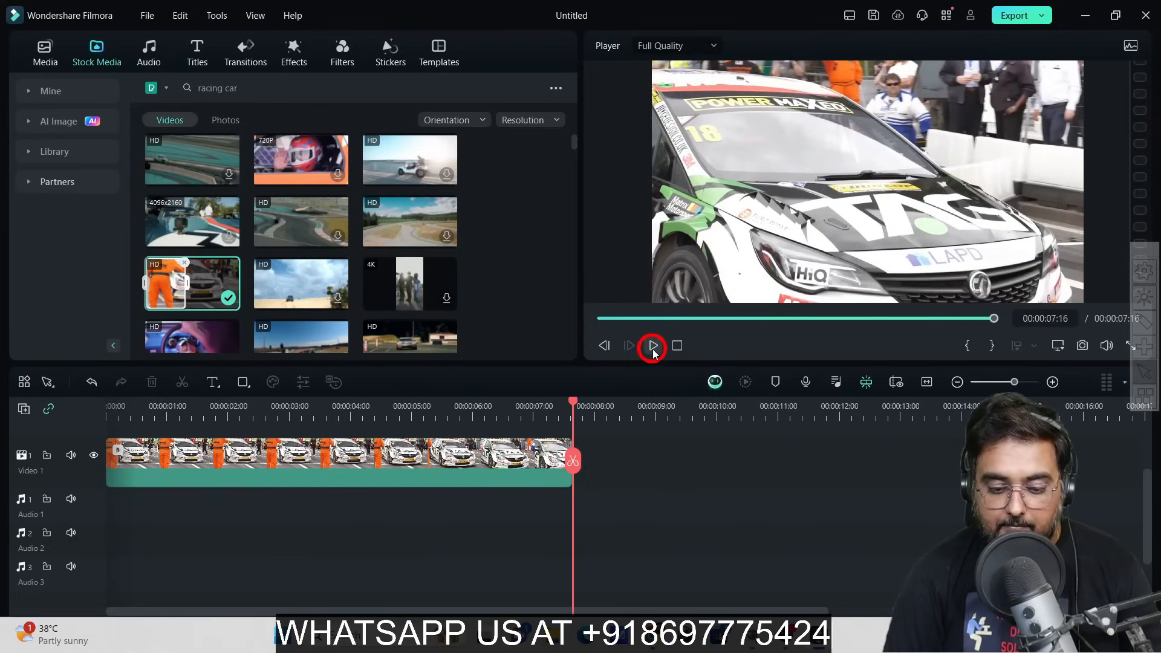
left_click_drag(126, 418, 99, 418)
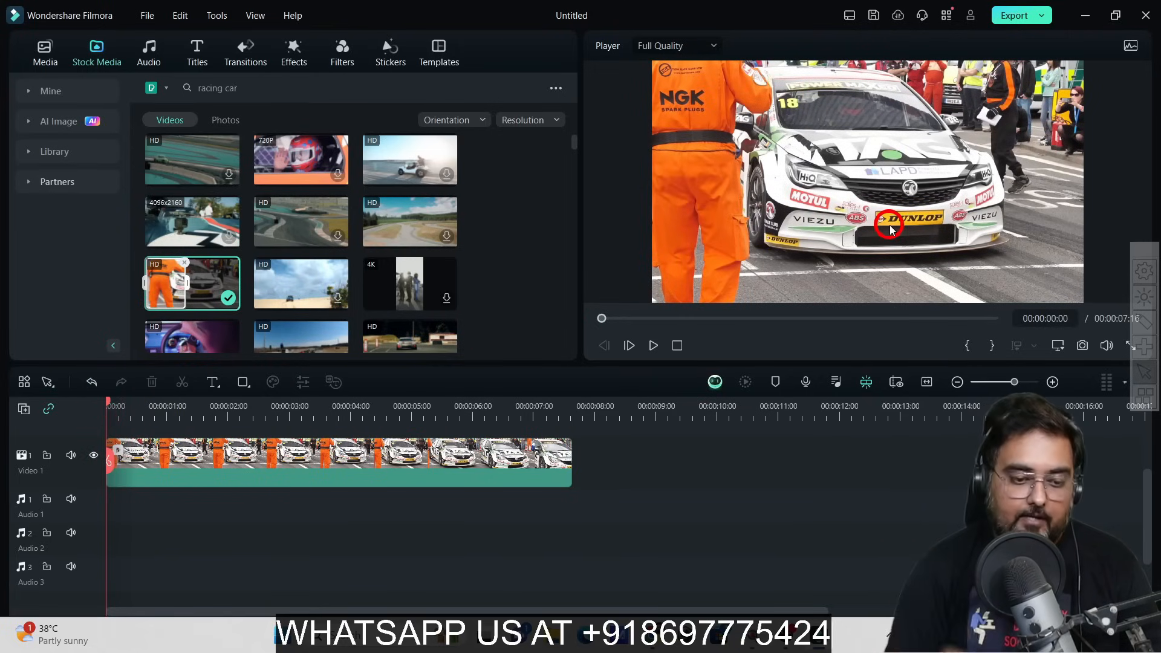
Search the effects library for "mosaic" in place of the earlier search term.
left_click(303, 64)
left_click(257, 83)
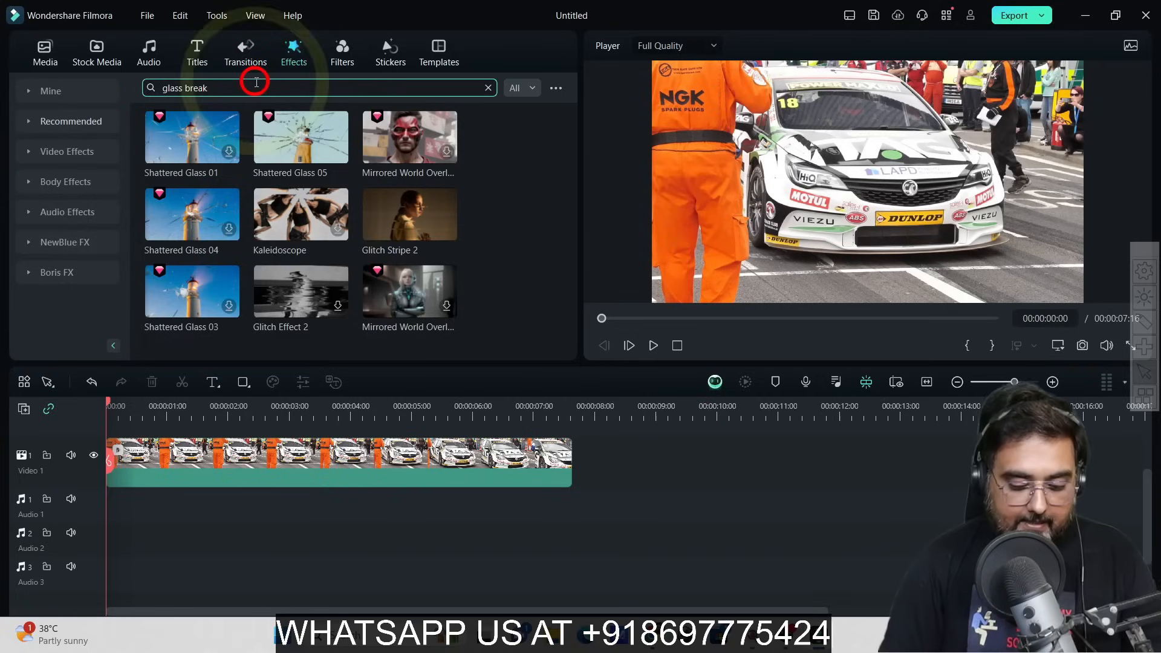
key("BackSpace")
key("BackSpace")
key("BackSpace")
key("BackSpace")
key("BackSpace")
key("BackSpace")
key("BackSpace")
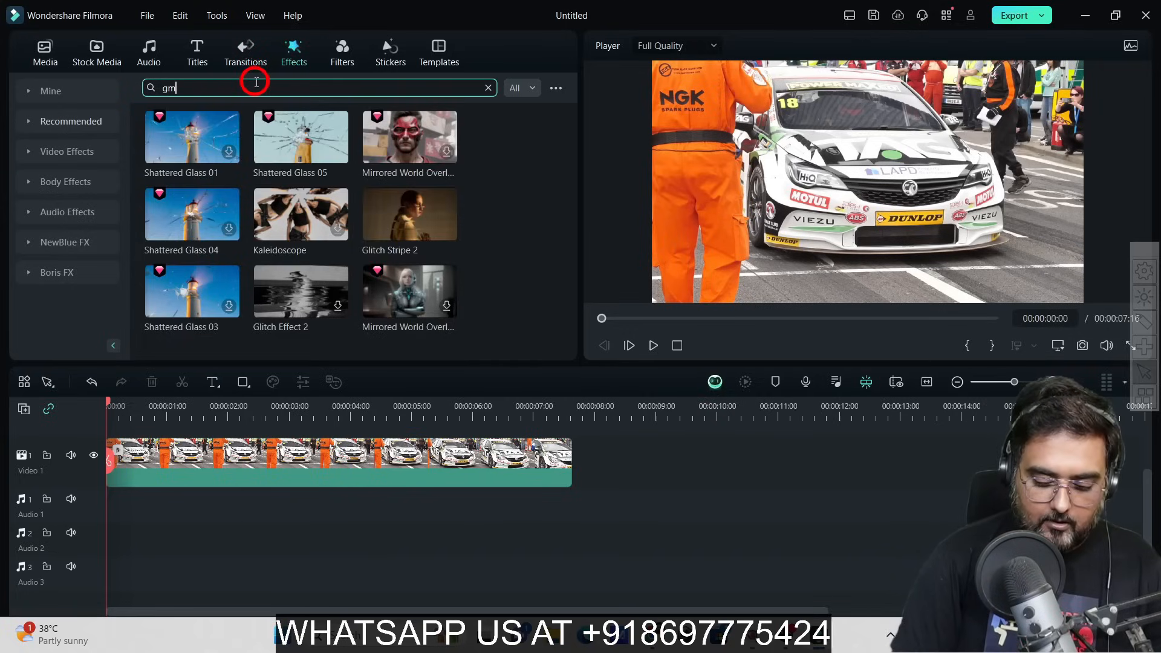
type("osaic")
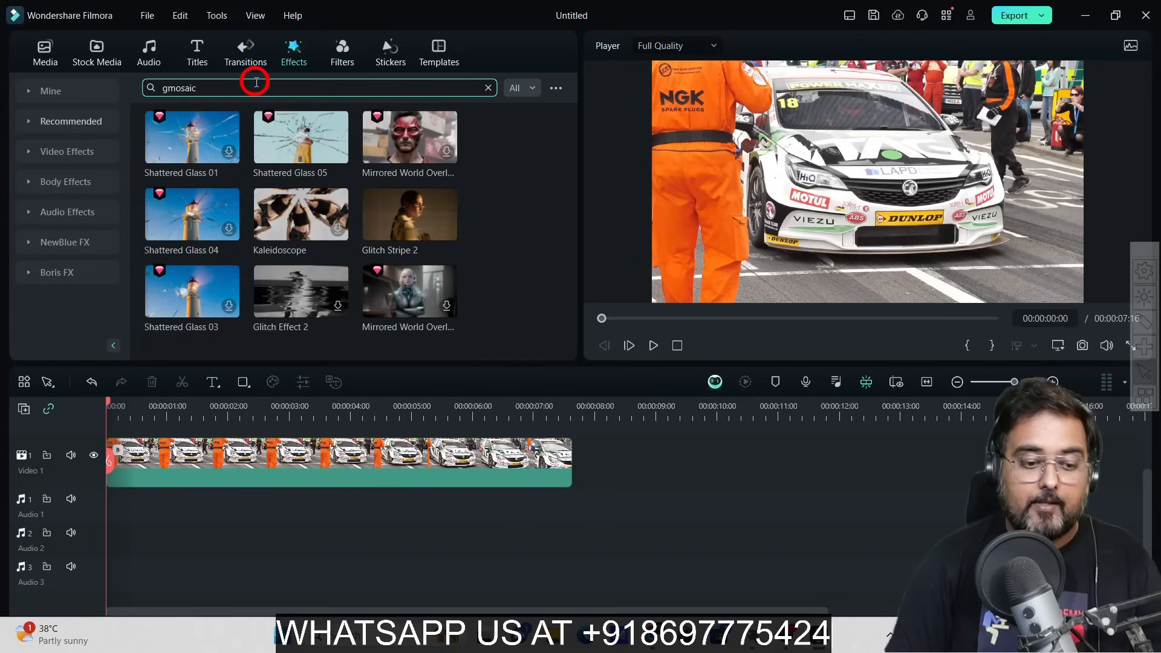
left_click(165, 87)
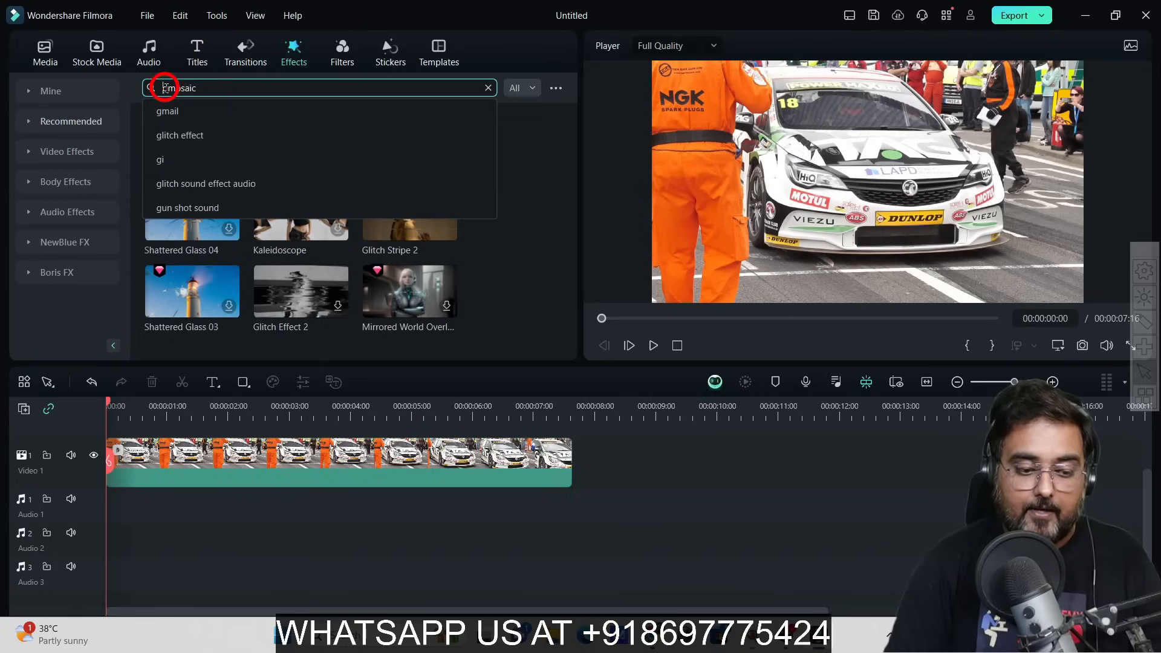
key("Return")
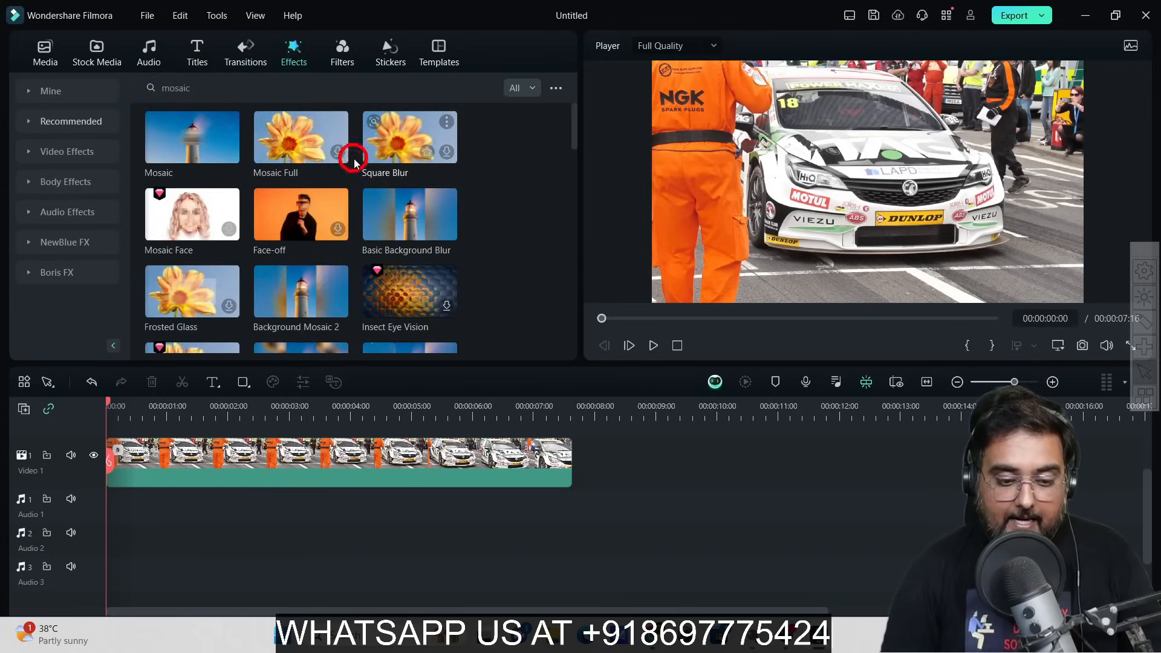
Add the Mosaic effect at the start of Video 2 and fit its box over the DUNLOP plate on the car.
left_click_drag(198, 141, 111, 453)
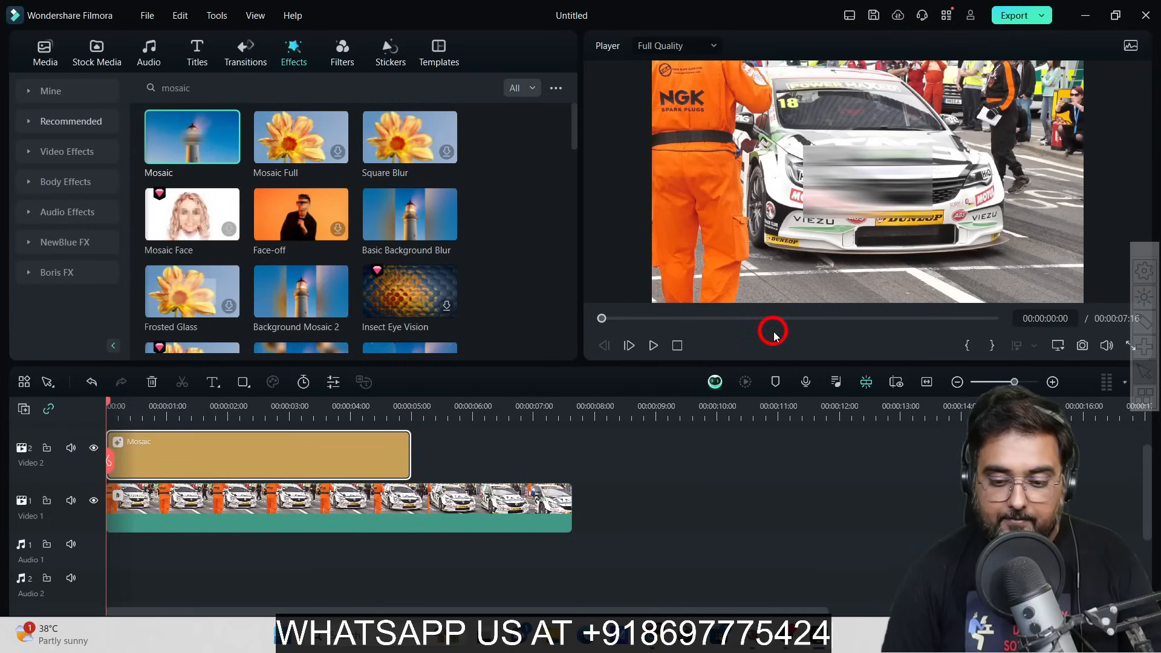
left_click(858, 192)
left_click_drag(858, 191, 905, 228)
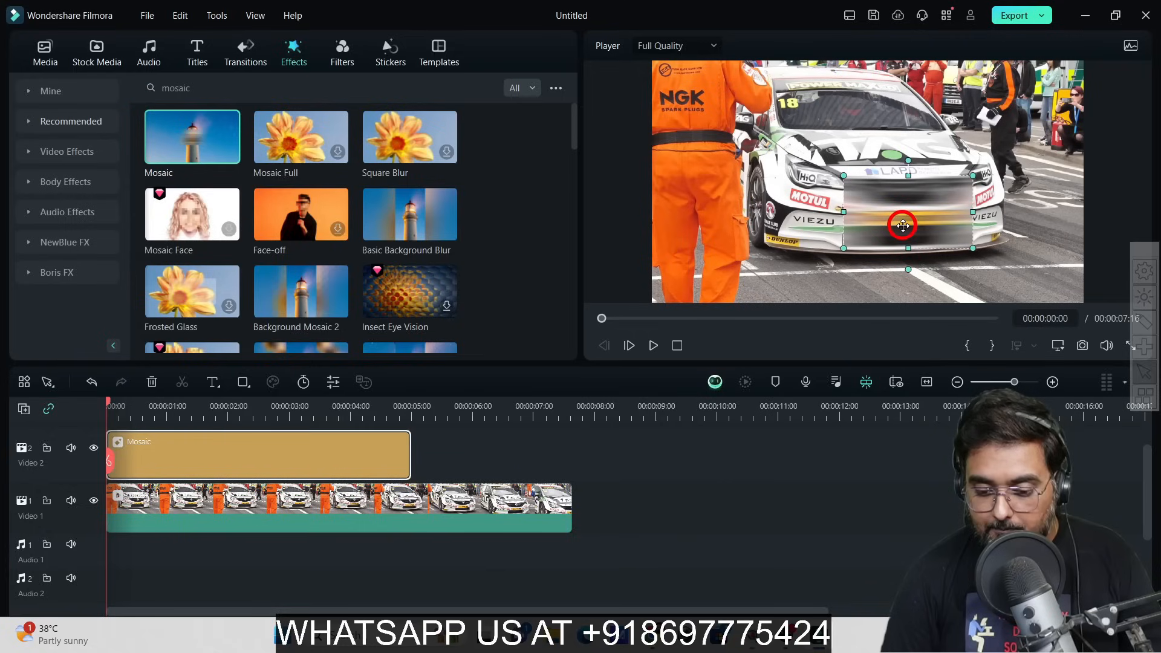
left_click_drag(842, 176, 943, 212)
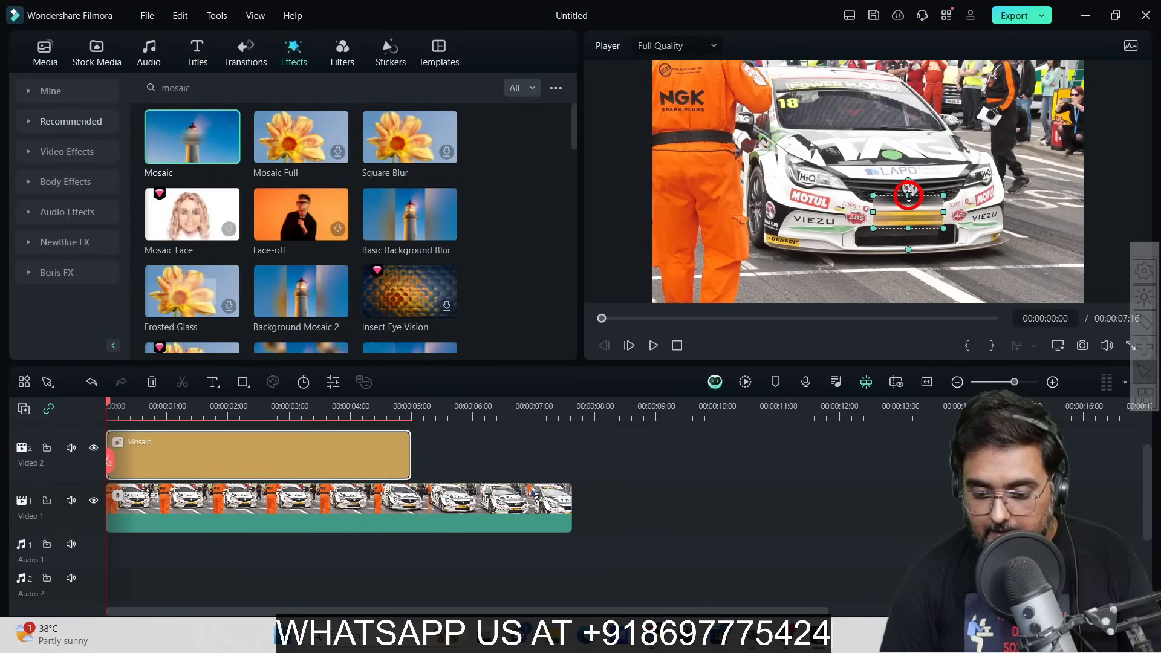
left_click_drag(910, 214, 913, 218)
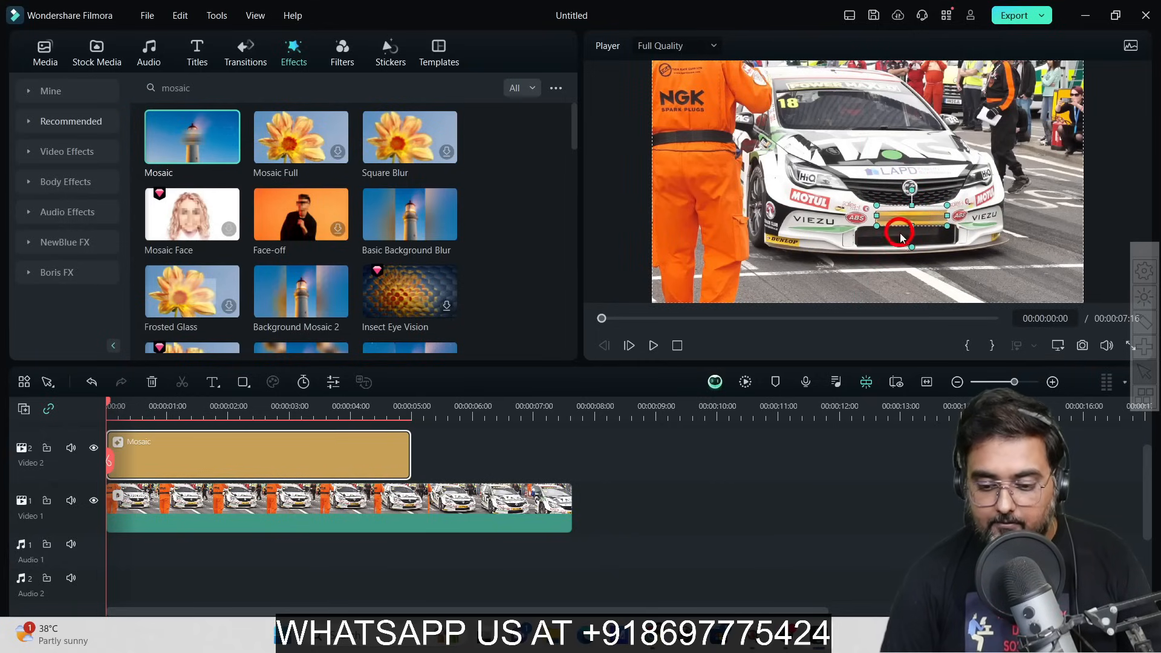
Play back the clip with the static Mosaic effect and return the playhead to the start.
left_click(654, 346)
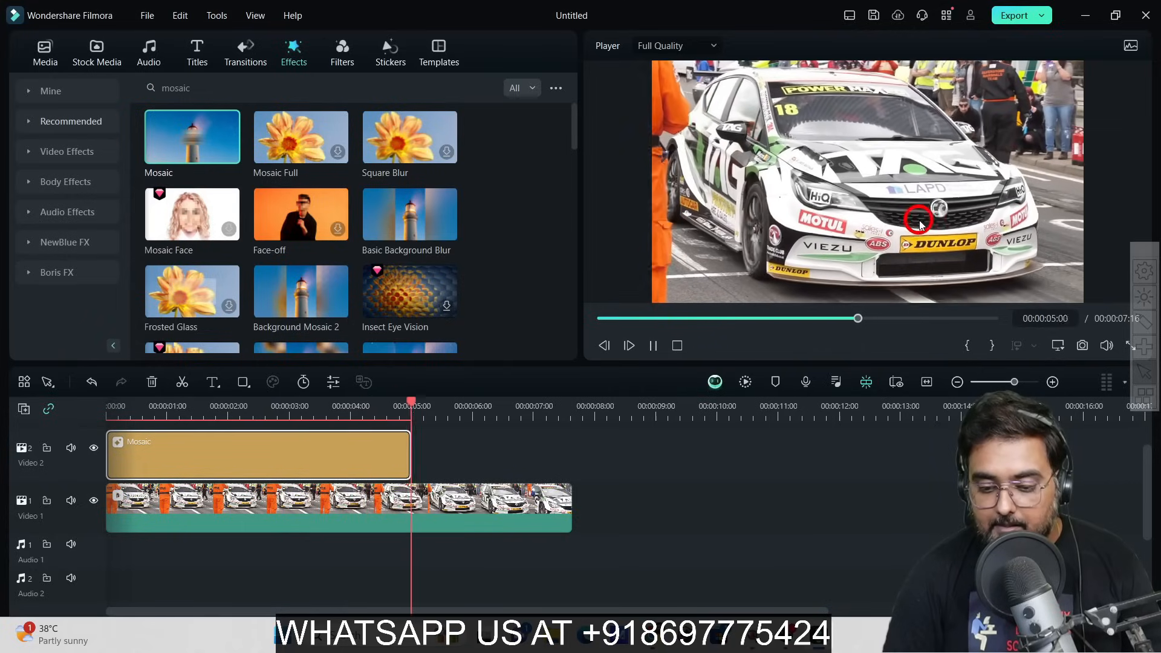
left_click(653, 348)
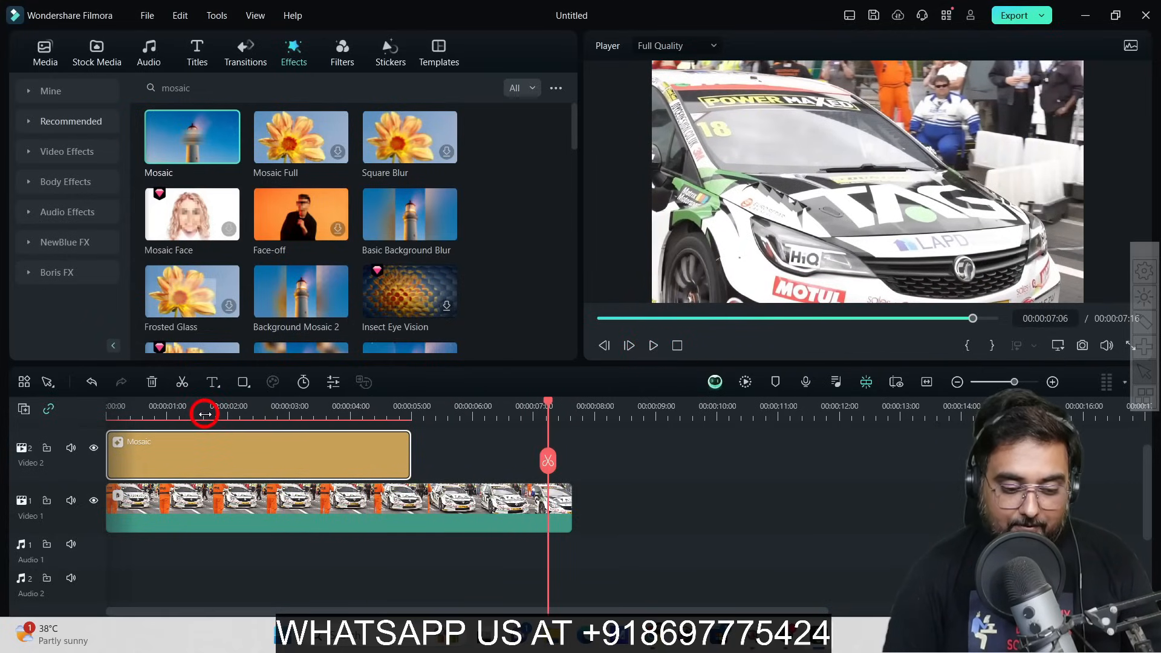
left_click_drag(204, 414, 106, 414)
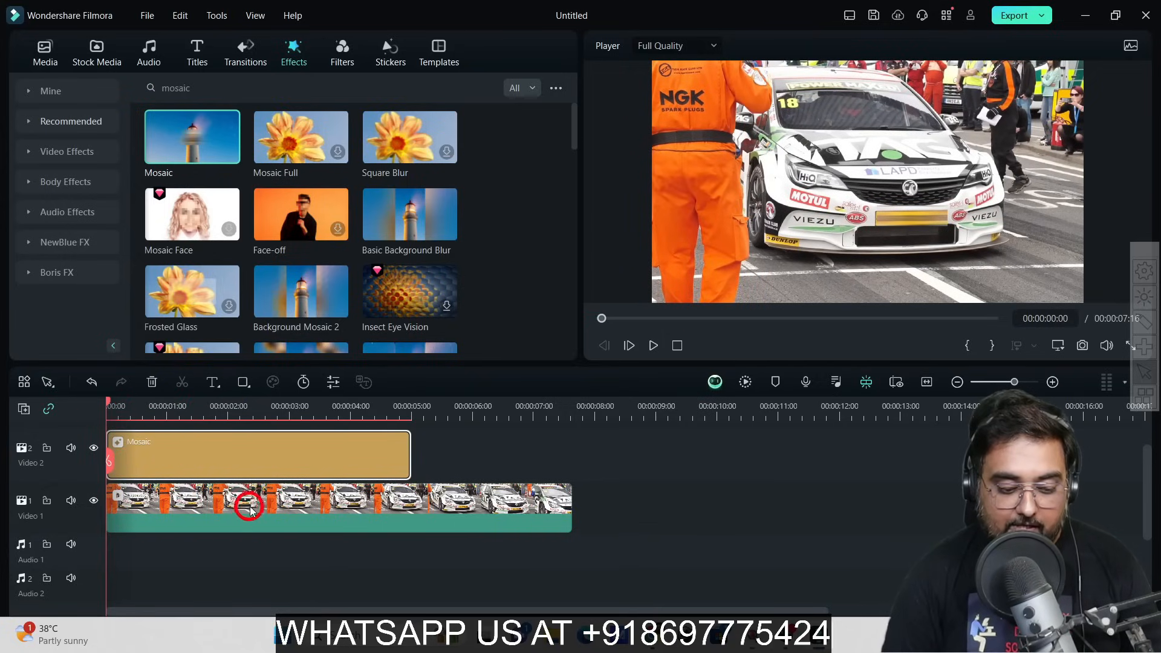
Delete the Mosaic effect from Video 2.
left_click(345, 453)
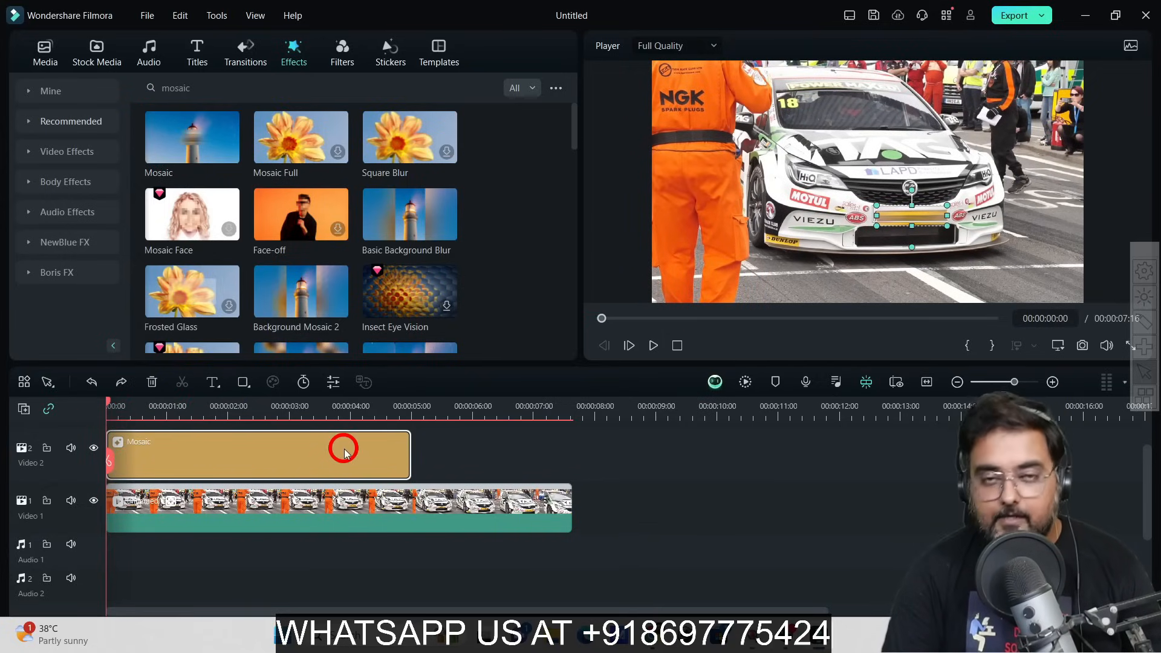
key("Delete")
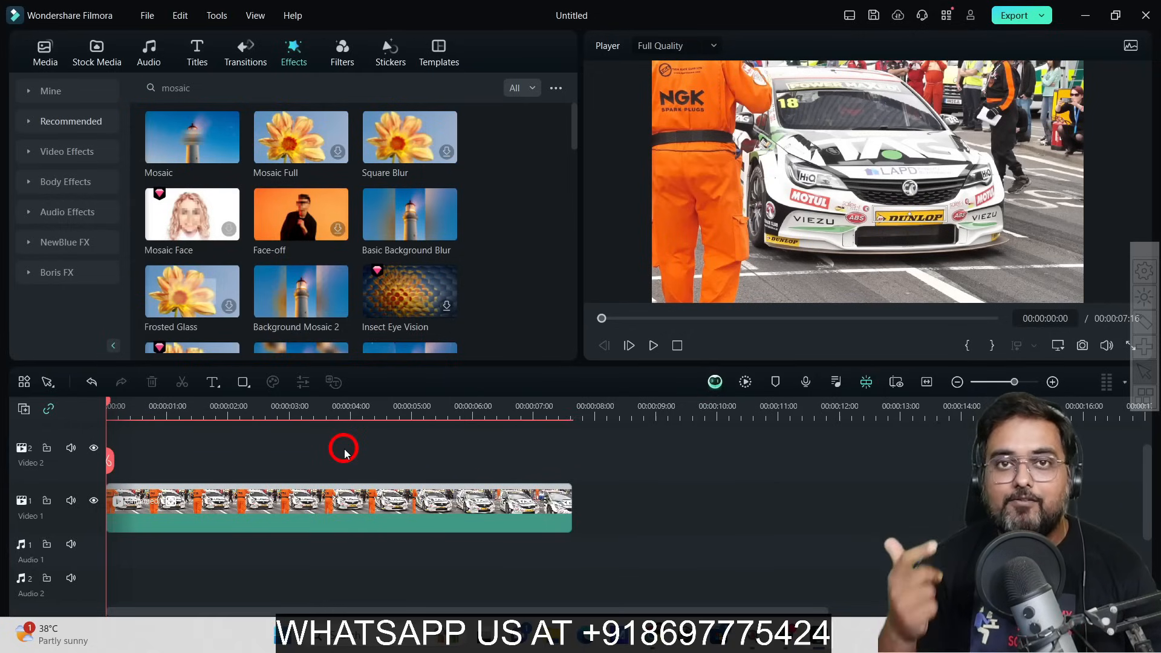
Enable Motion Tracking on the racing car clip and accept removing its keyframes, animations and pan and zoom motions.
left_click(280, 508)
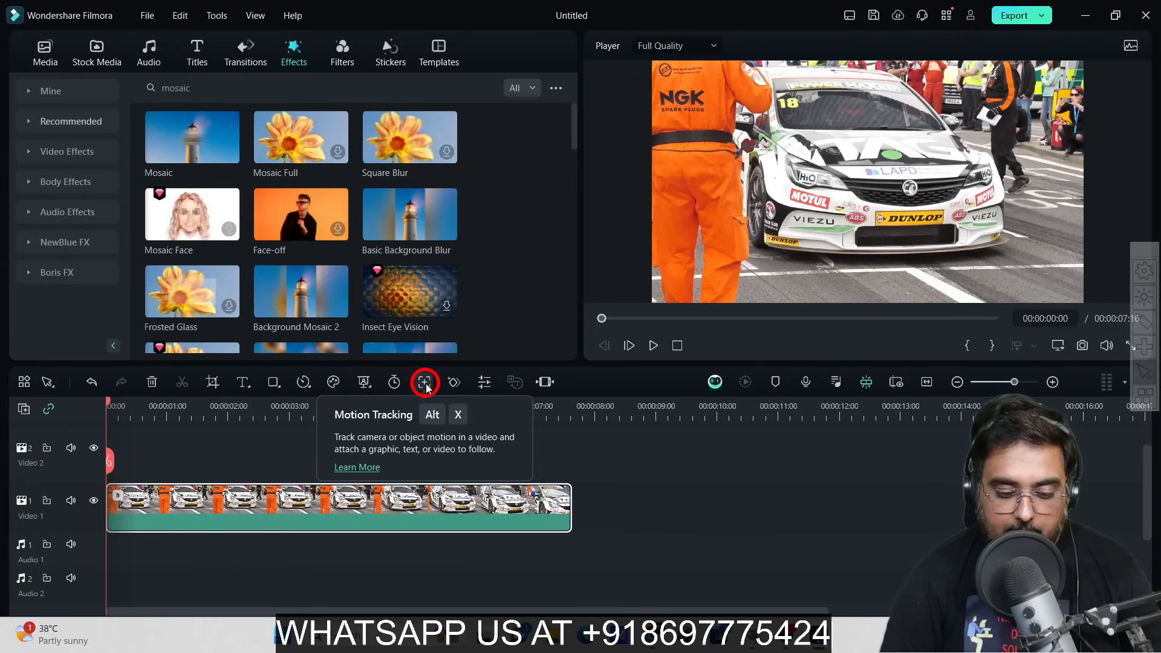
double_click(340, 513)
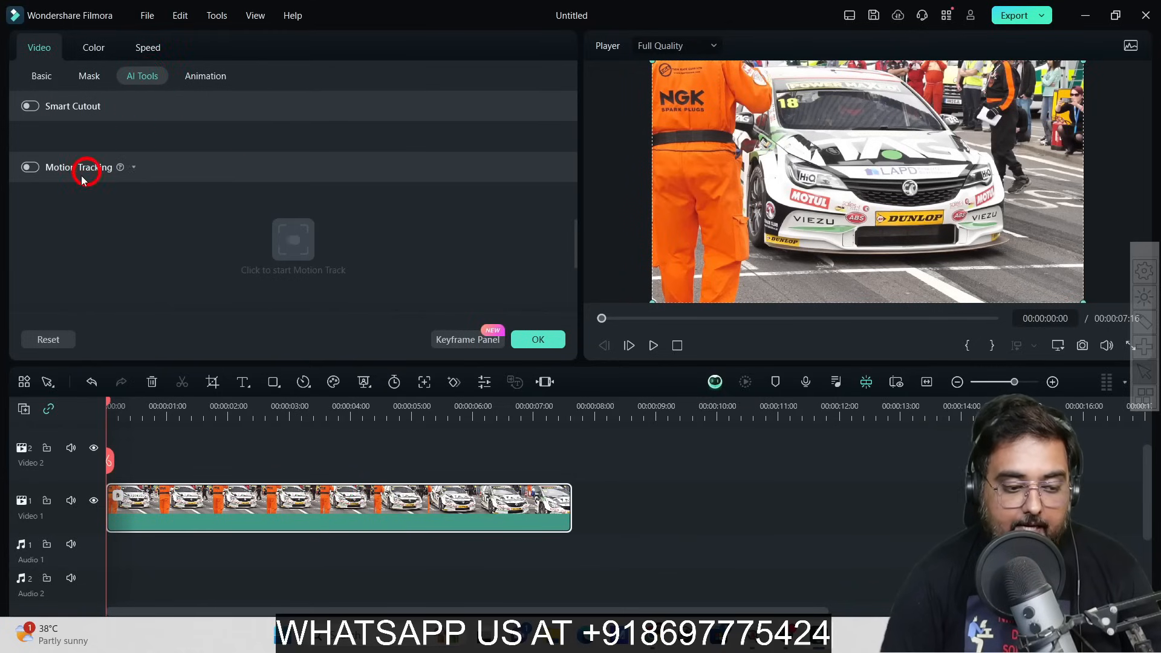
left_click(32, 168)
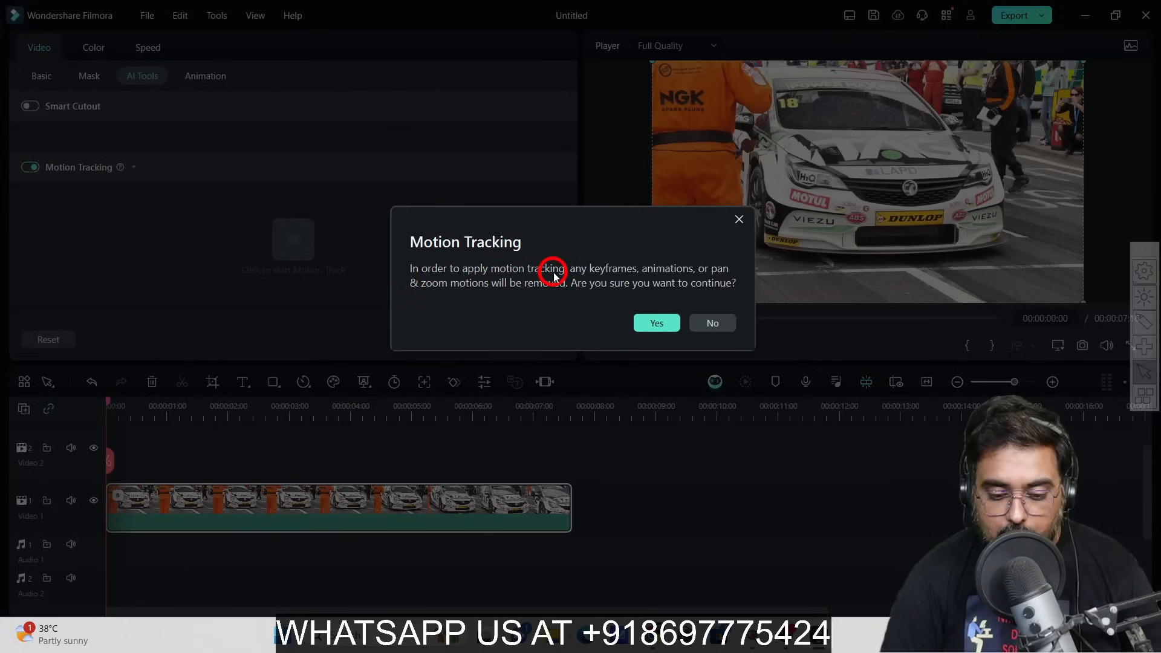
left_click(658, 322)
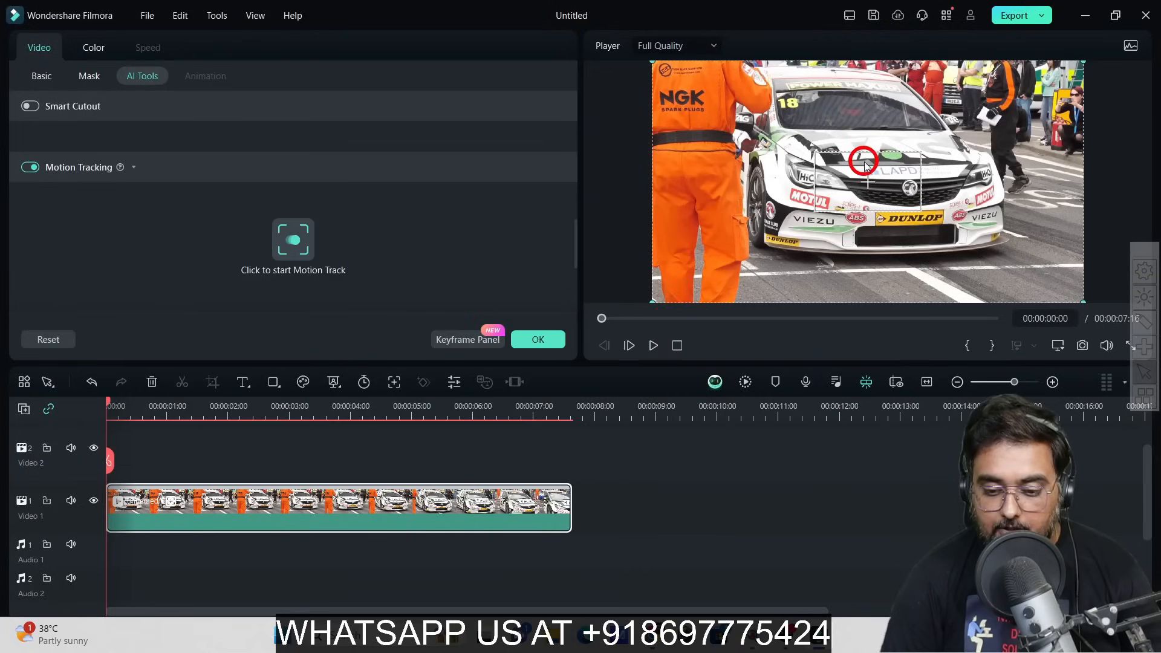
Move and resize the tracking box so that it tightly frames the yellow DUNLOP plate on the car's bumper.
left_click_drag(868, 181, 905, 216)
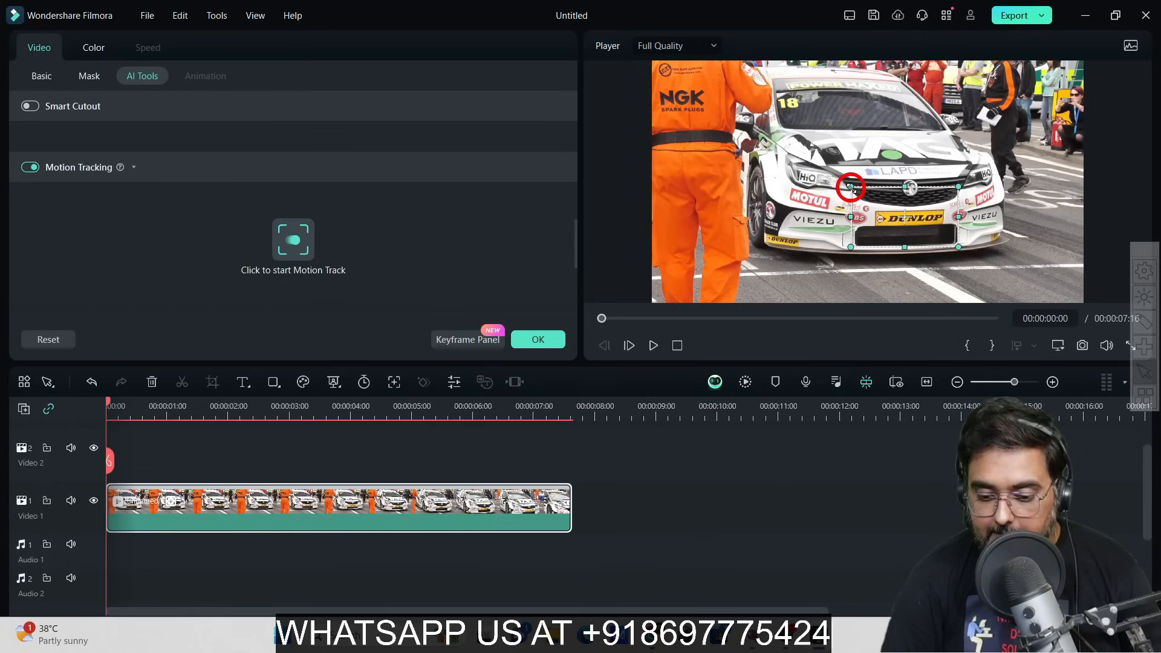
left_click_drag(851, 189, 859, 195)
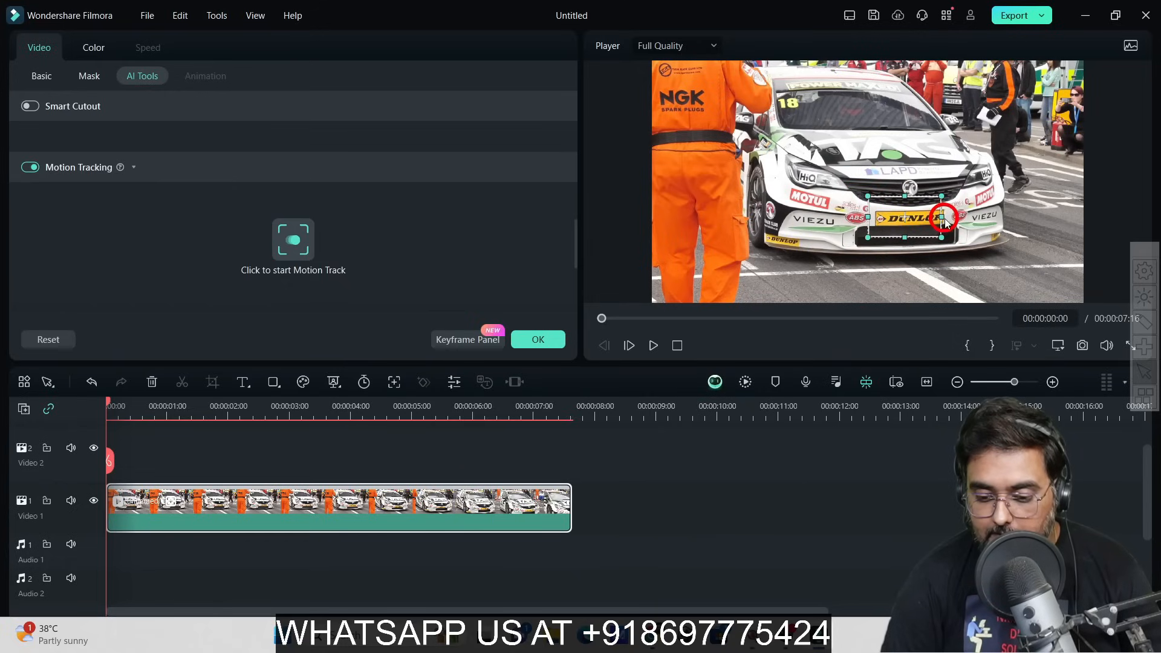
left_click(920, 221)
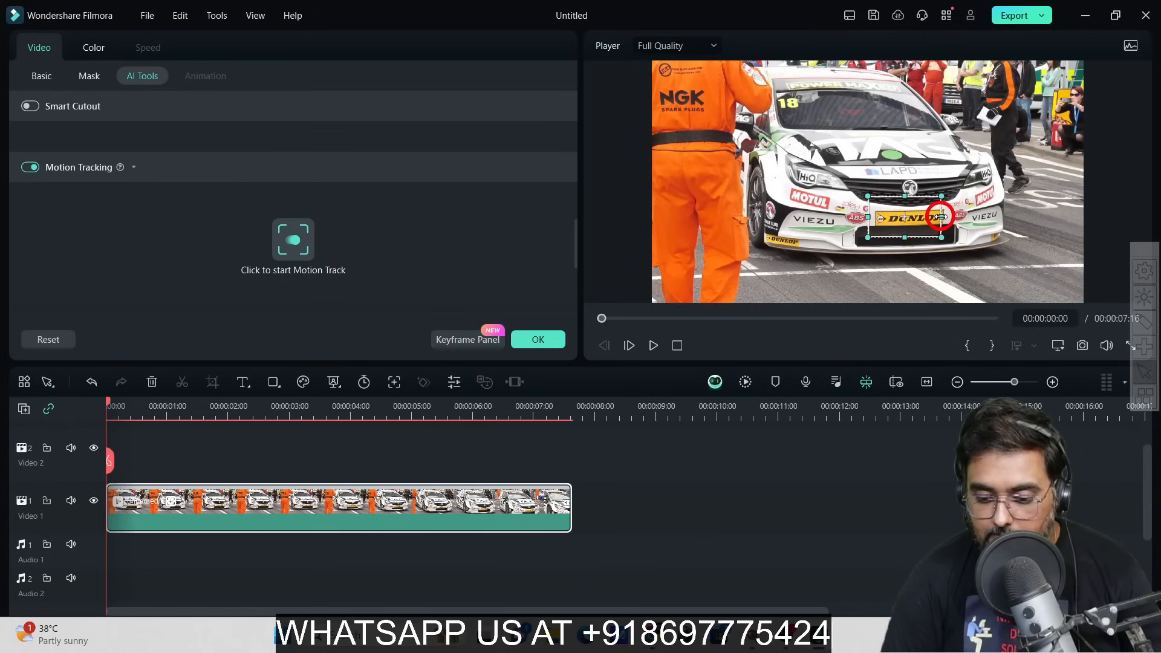
left_click_drag(941, 216, 907, 206)
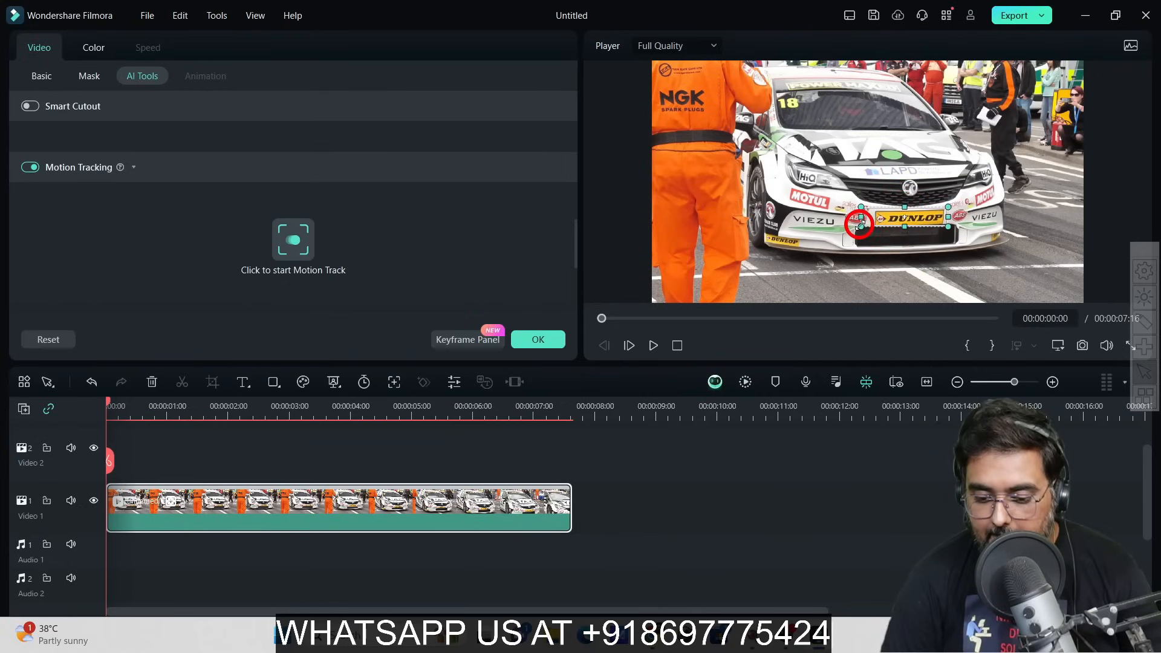
left_click_drag(858, 218, 865, 217)
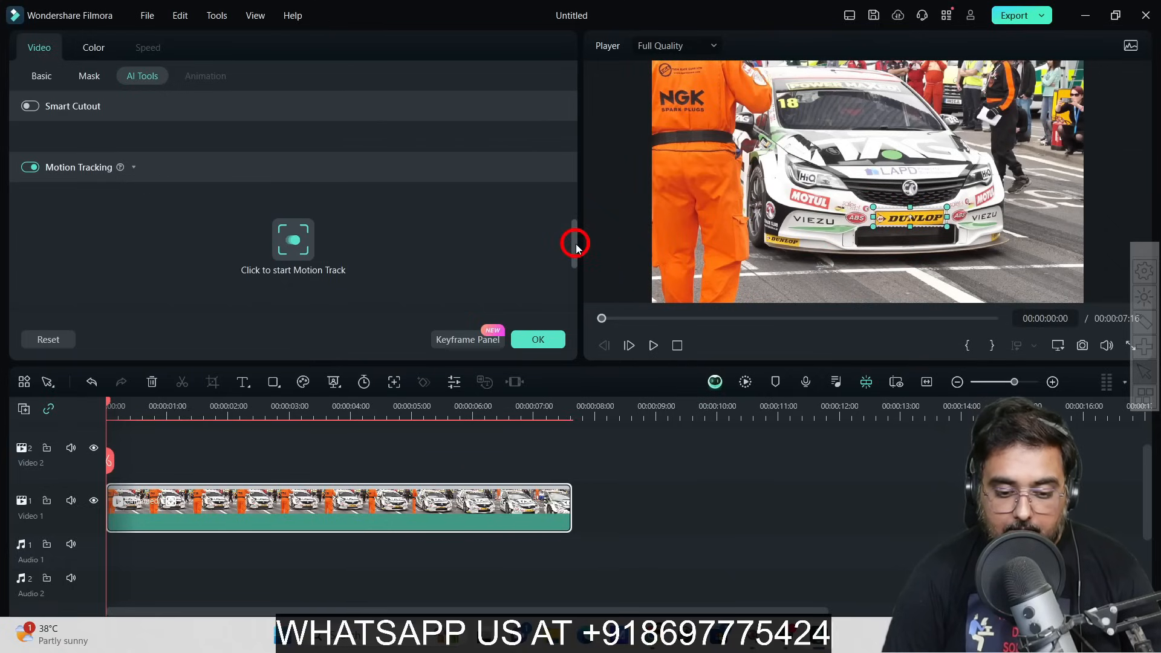
Run the motion track on the framed DUNLOP plate and acknowledge the target visibility notice.
scroll(575, 248, "down", 2)
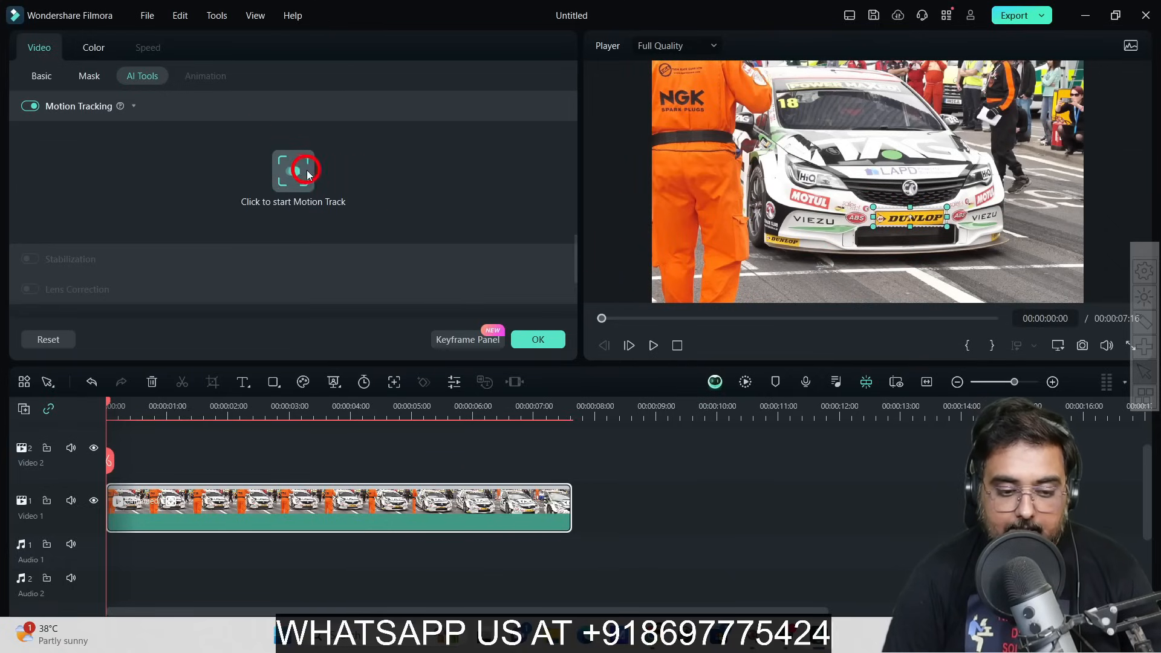
left_click(304, 177)
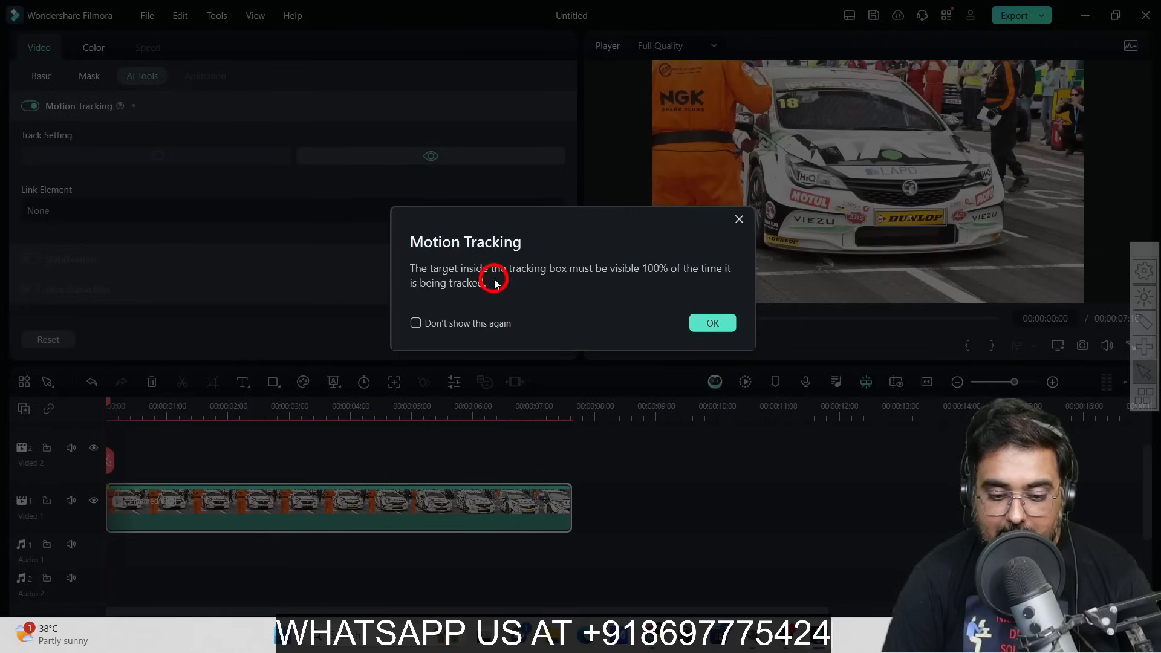
left_click(713, 322)
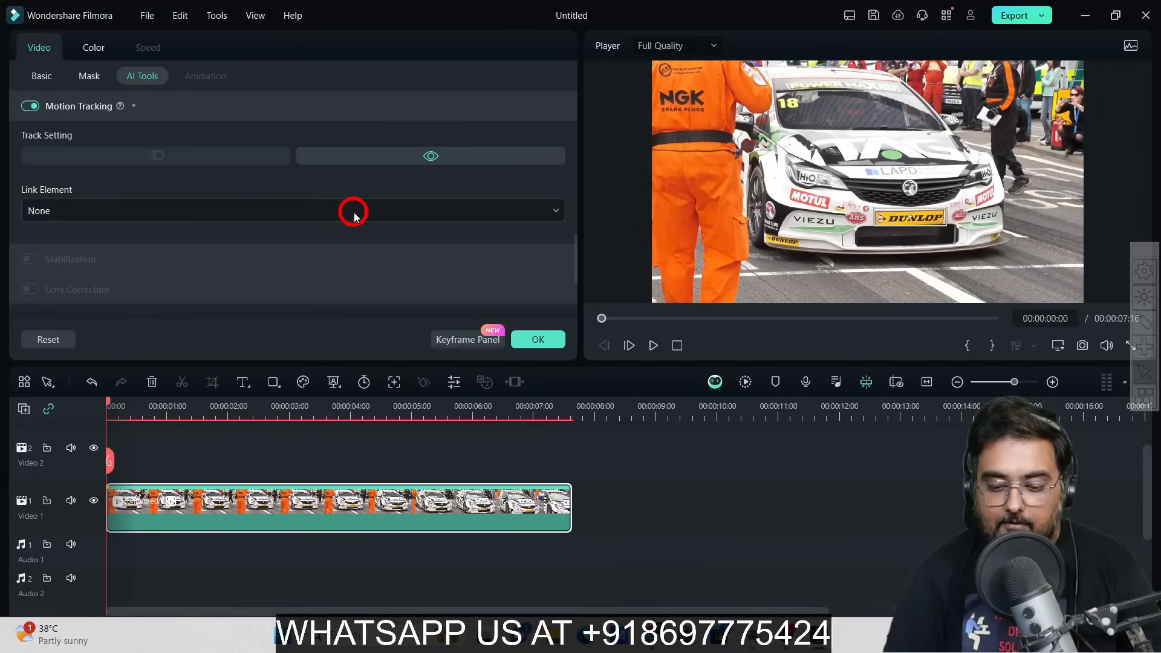
Link a mosaic to the tracked DUNLOP plate and set its Blur Amount to 21.
left_click(460, 212)
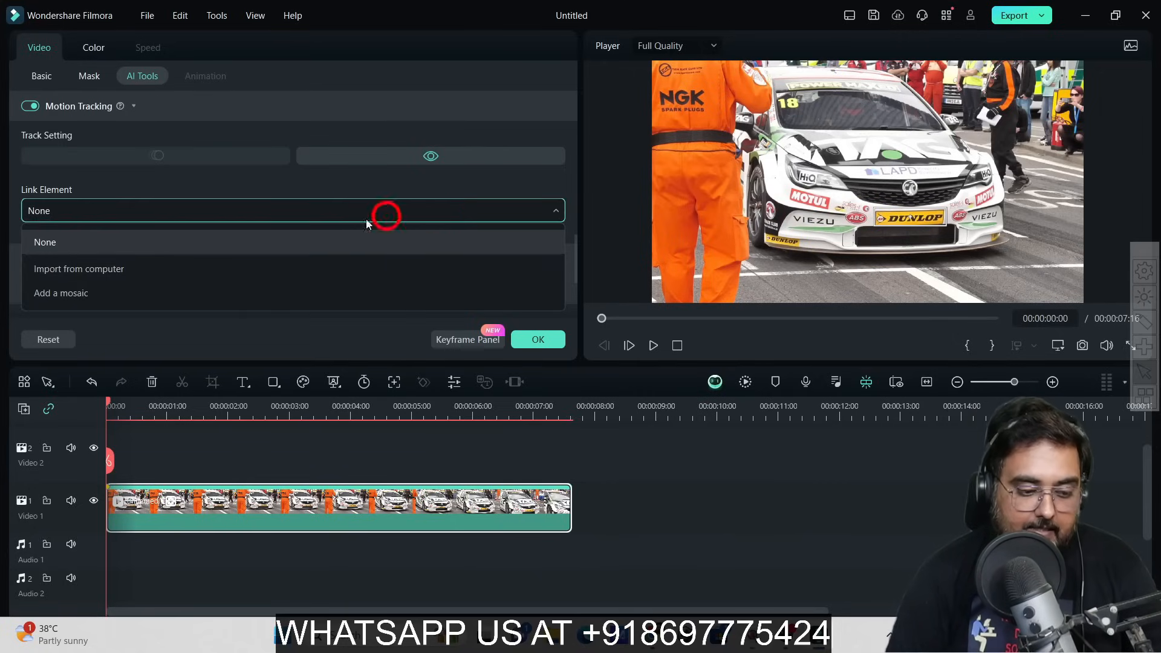
left_click(166, 294)
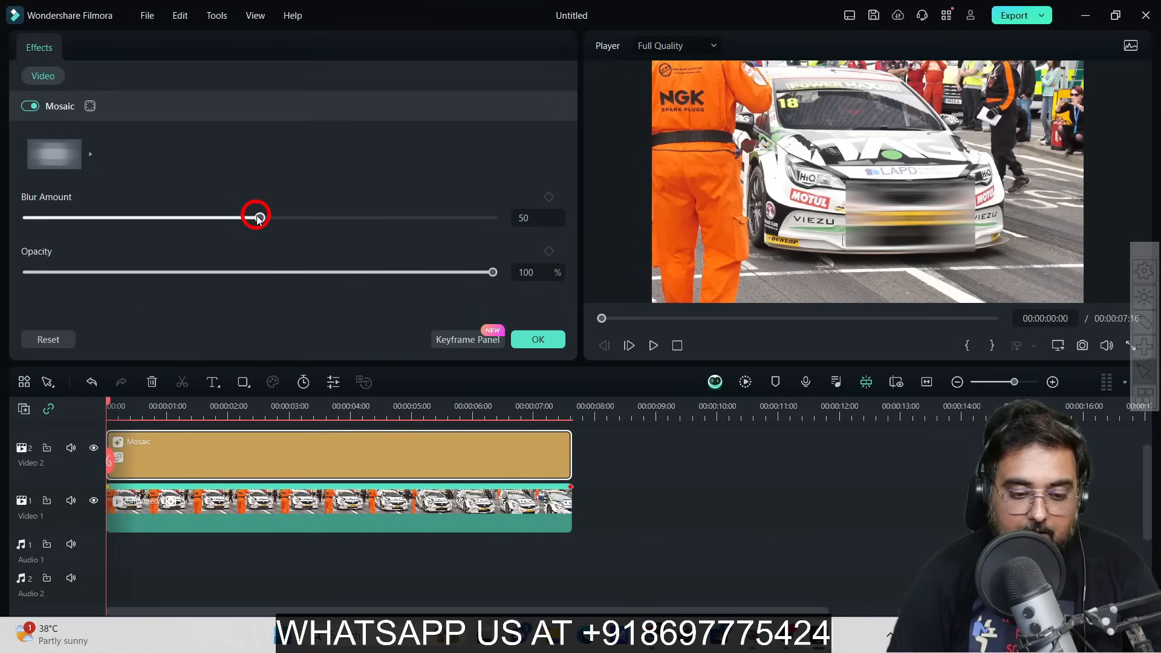
left_click_drag(261, 221, 125, 224)
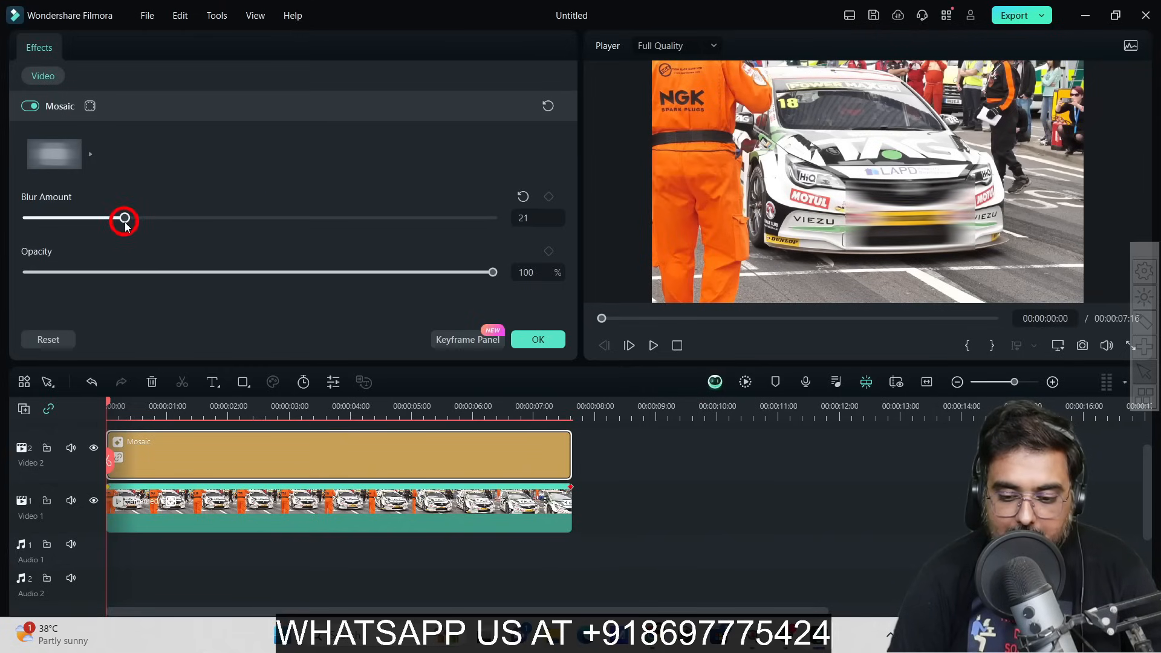
Shrink the linked mosaic box to cover just the DUNLOP plate and accept the effect settings.
left_click(876, 220)
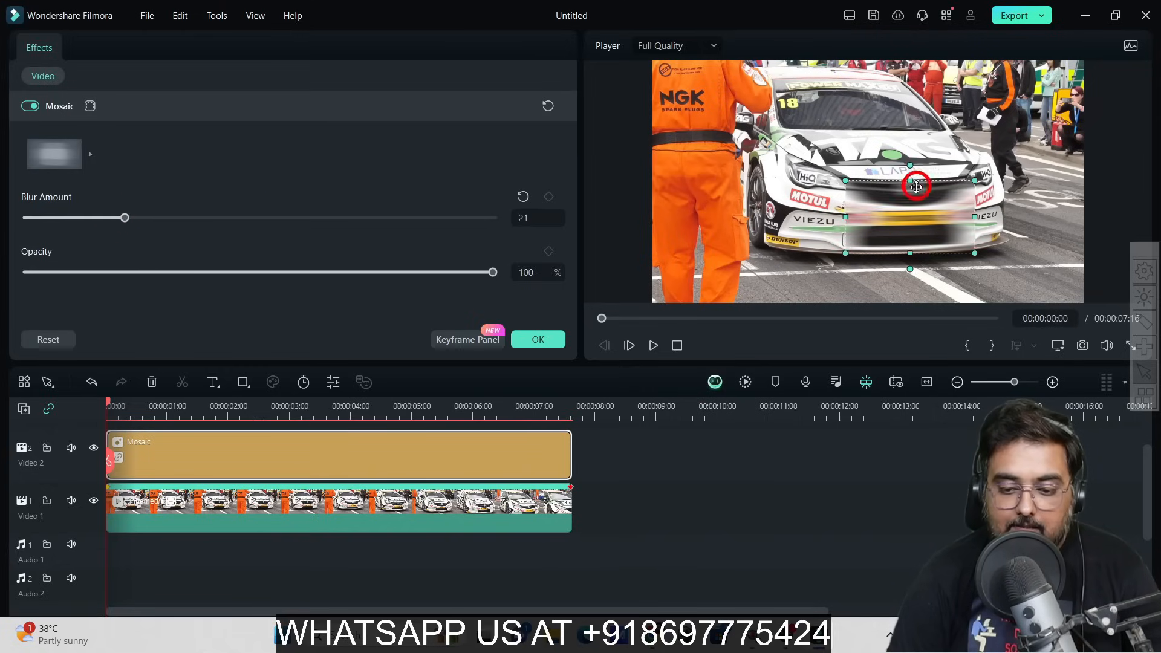
left_click_drag(911, 179, 954, 221)
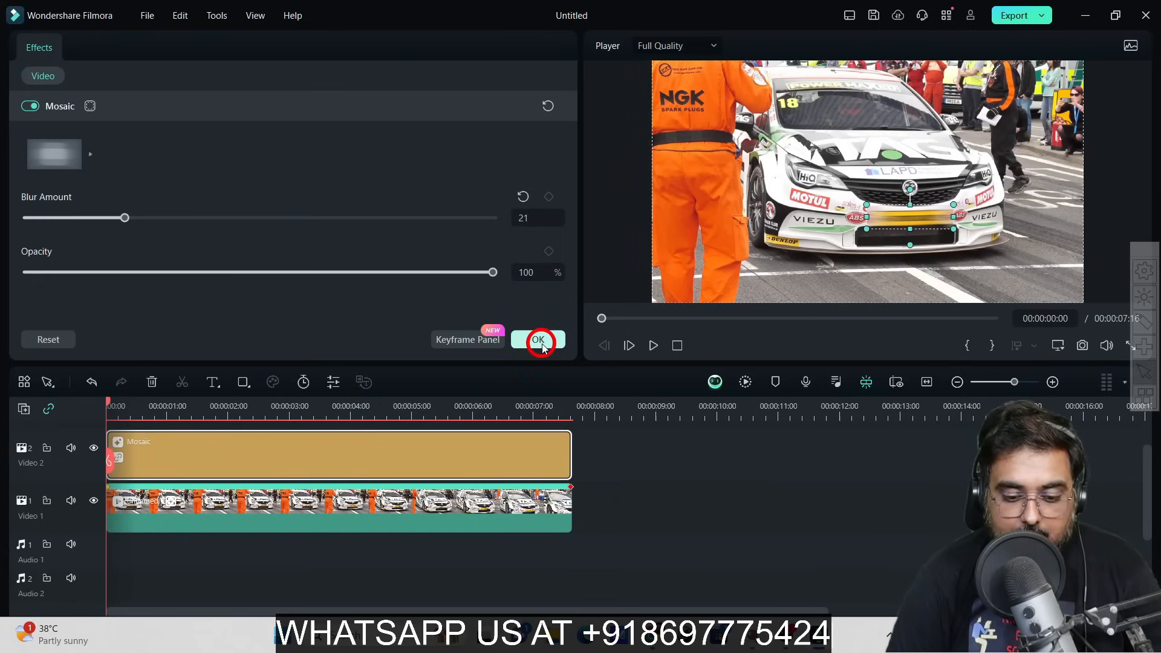
left_click(541, 342)
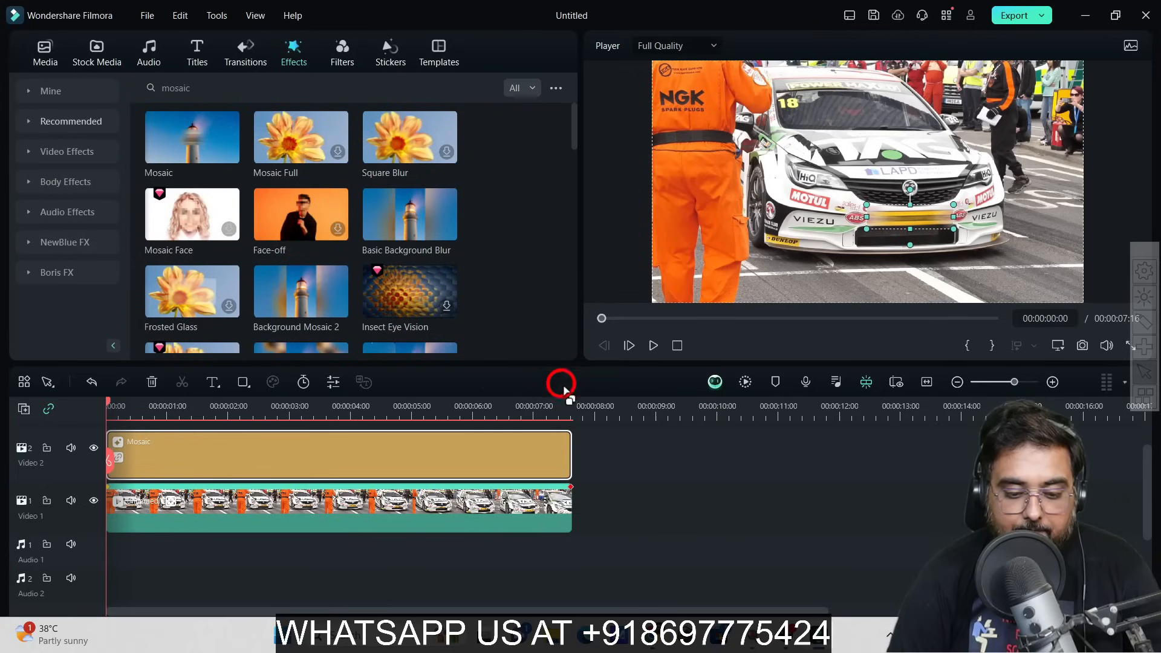
Play back the mosaic-covered plate and clear both the mosaic effect and the racing car clip from the timeline.
left_click(654, 345)
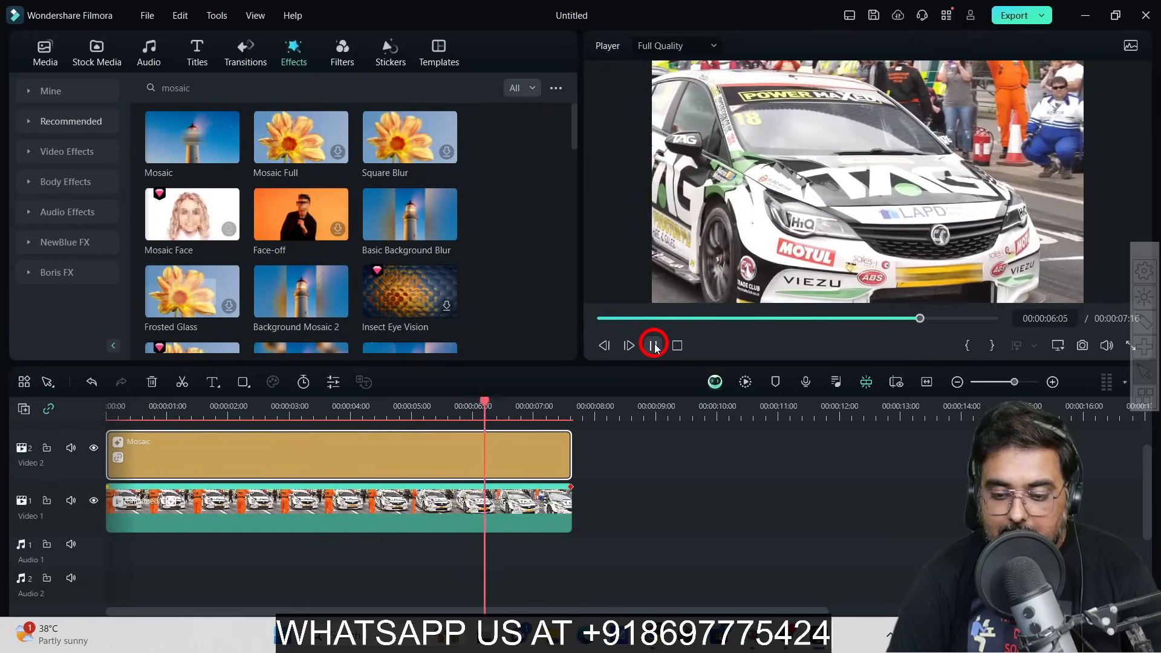
left_click(653, 345)
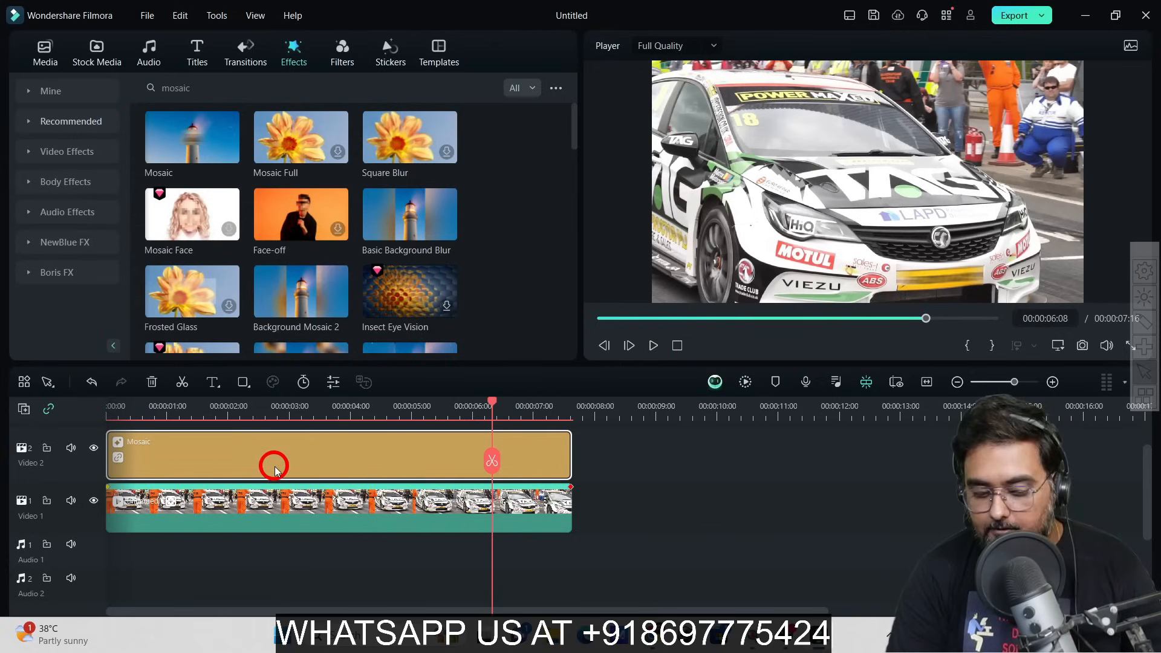
key("Delete")
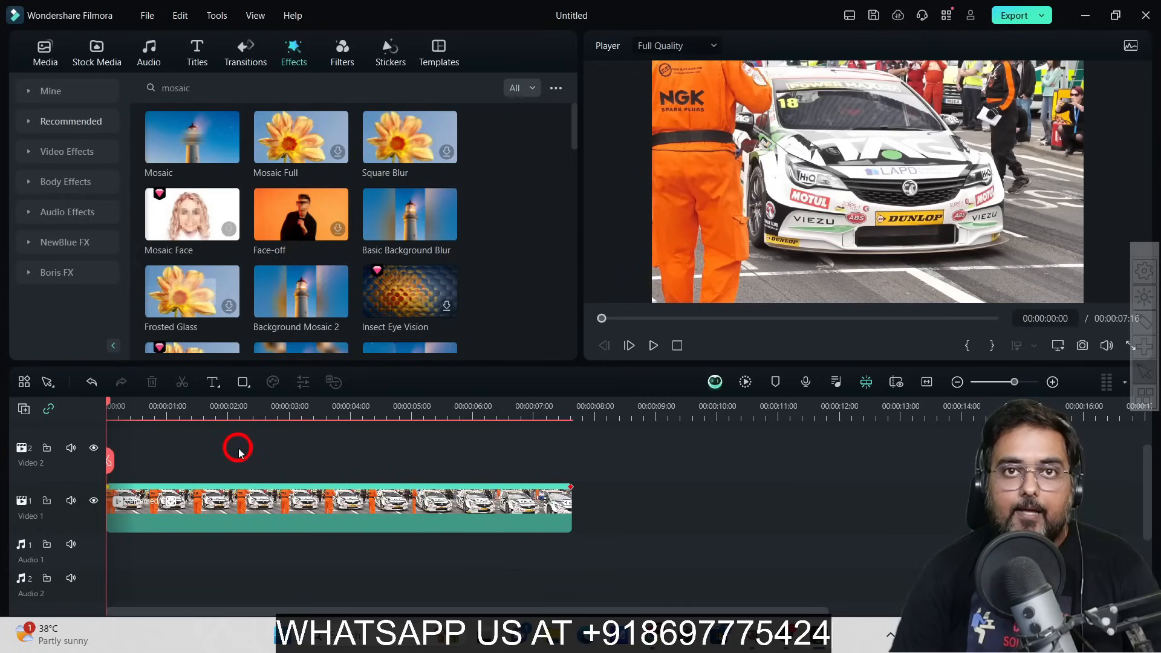
left_click(237, 503)
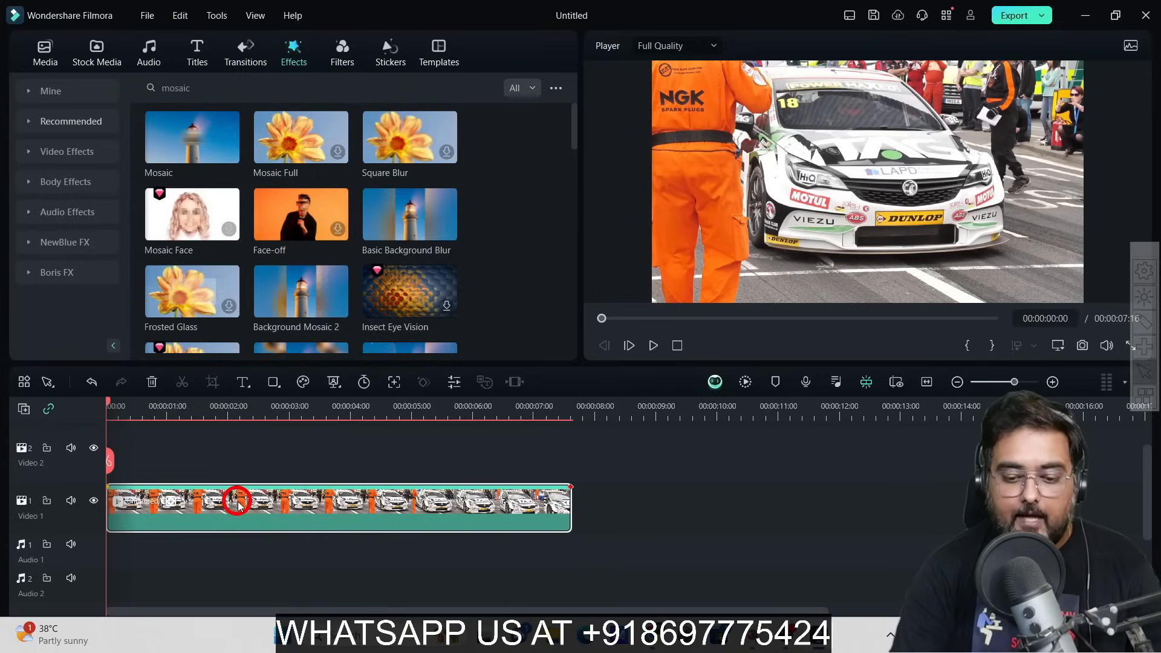
key("Delete")
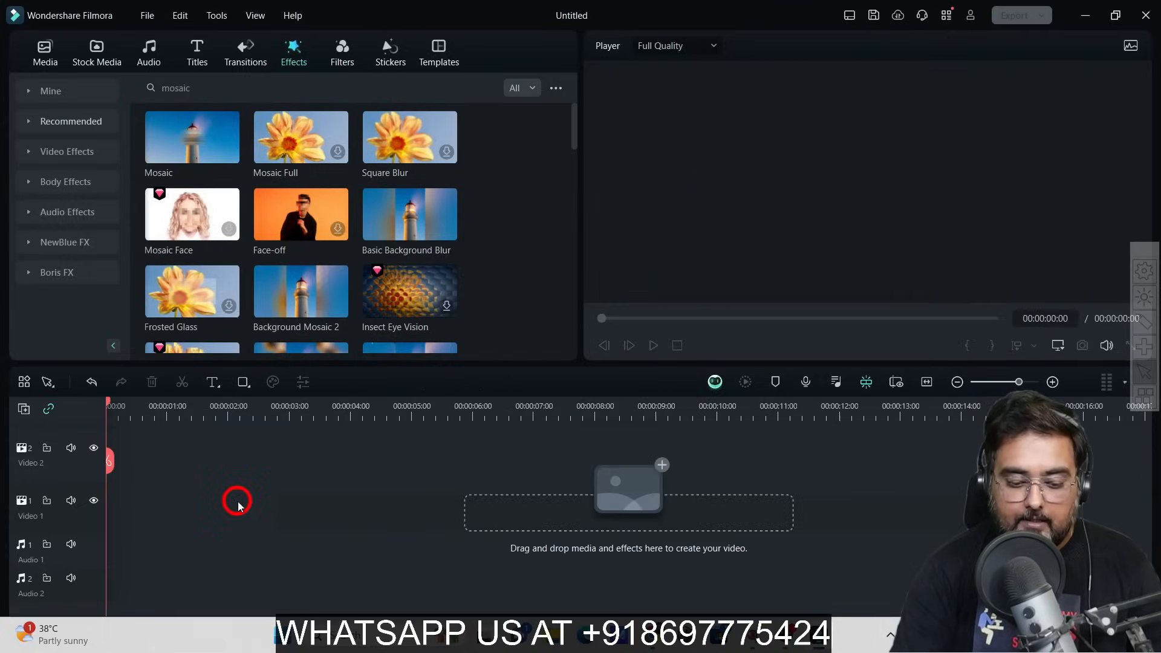
Download the orange sunset clip from the sea beach stock videos and place it at the start of the timeline.
left_click(86, 61)
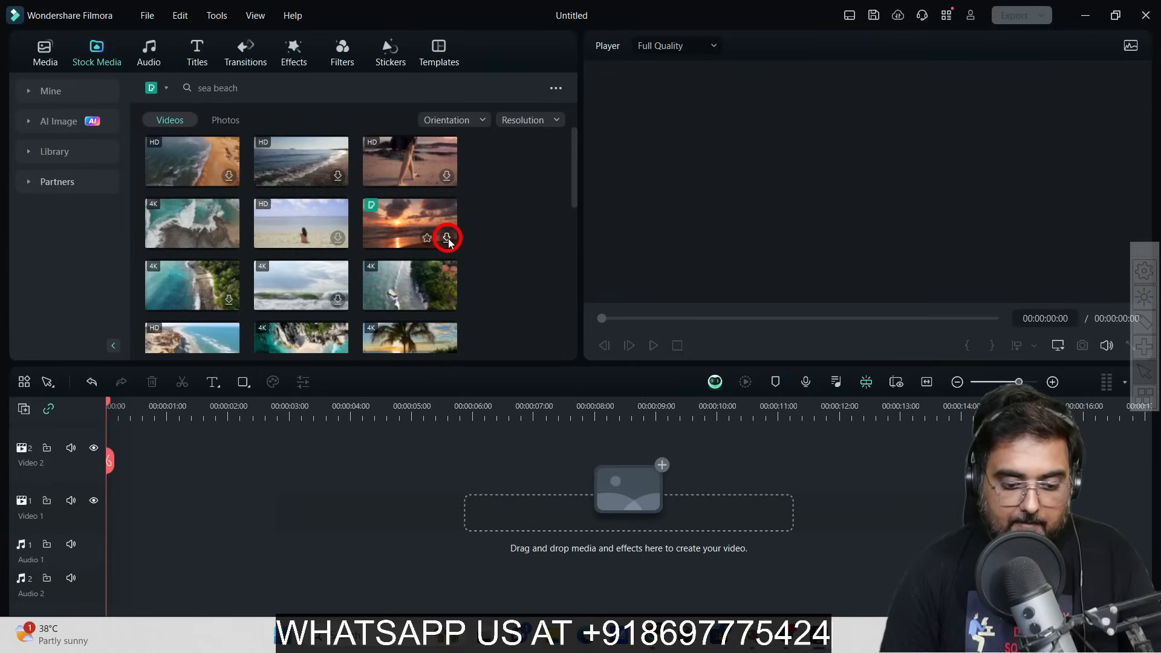
left_click(445, 235)
left_click(710, 330)
left_click(716, 334)
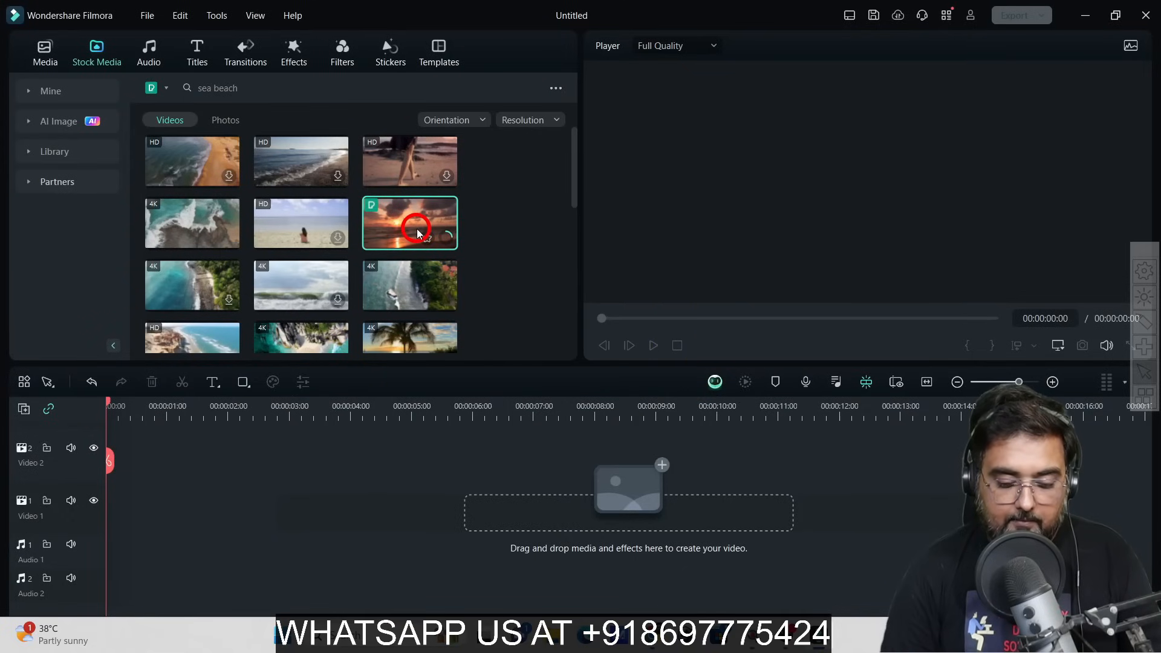
left_click_drag(416, 229, 112, 526)
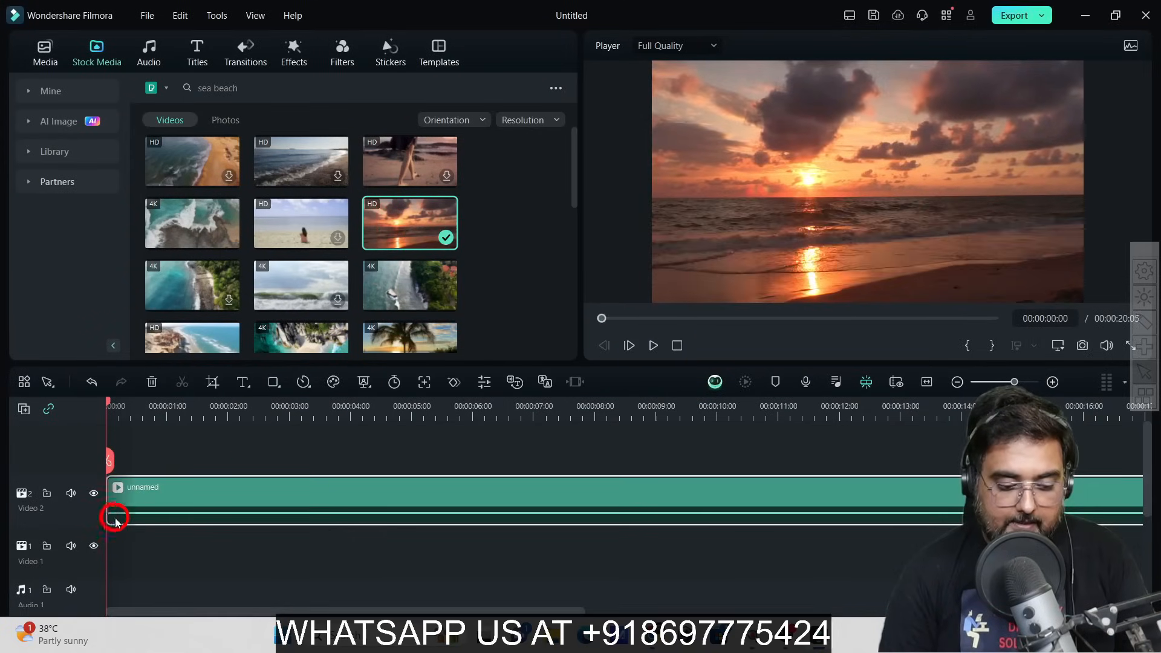
Split the sunset clip at 00:00:10:01 and delete the part after the cut.
left_click_drag(614, 412, 720, 412)
left_click(721, 467)
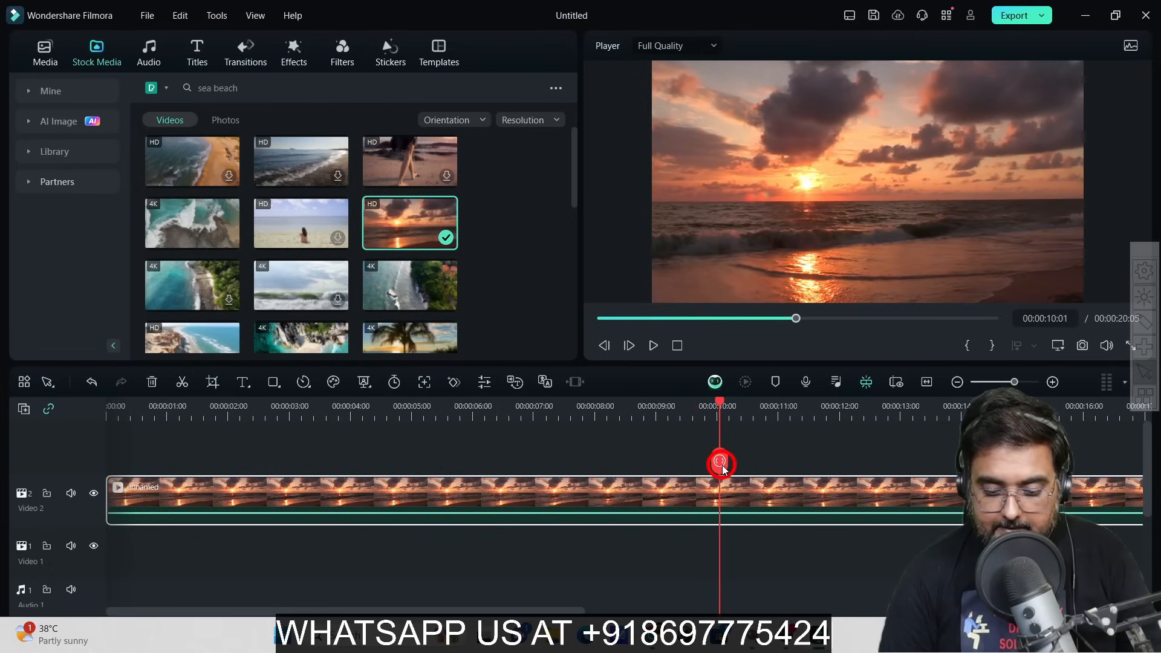
left_click(765, 511)
key("Delete")
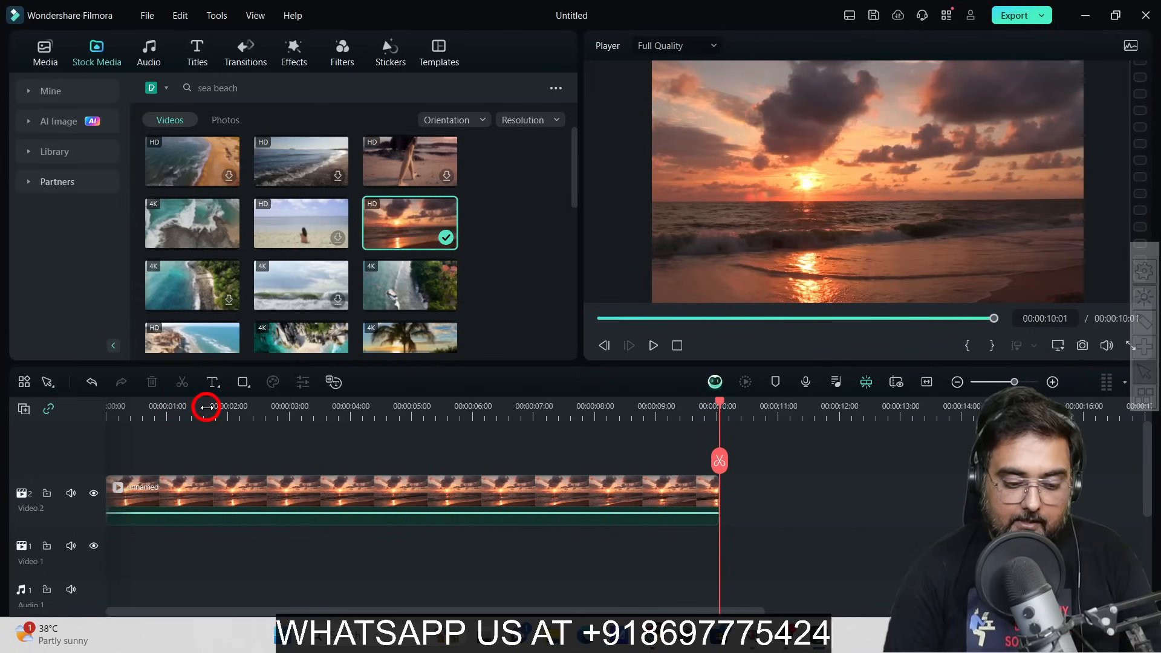
Add a keyframe at the start of the sunset clip and shift it to 00:00:00:05.
left_click_drag(206, 407, 184, 417)
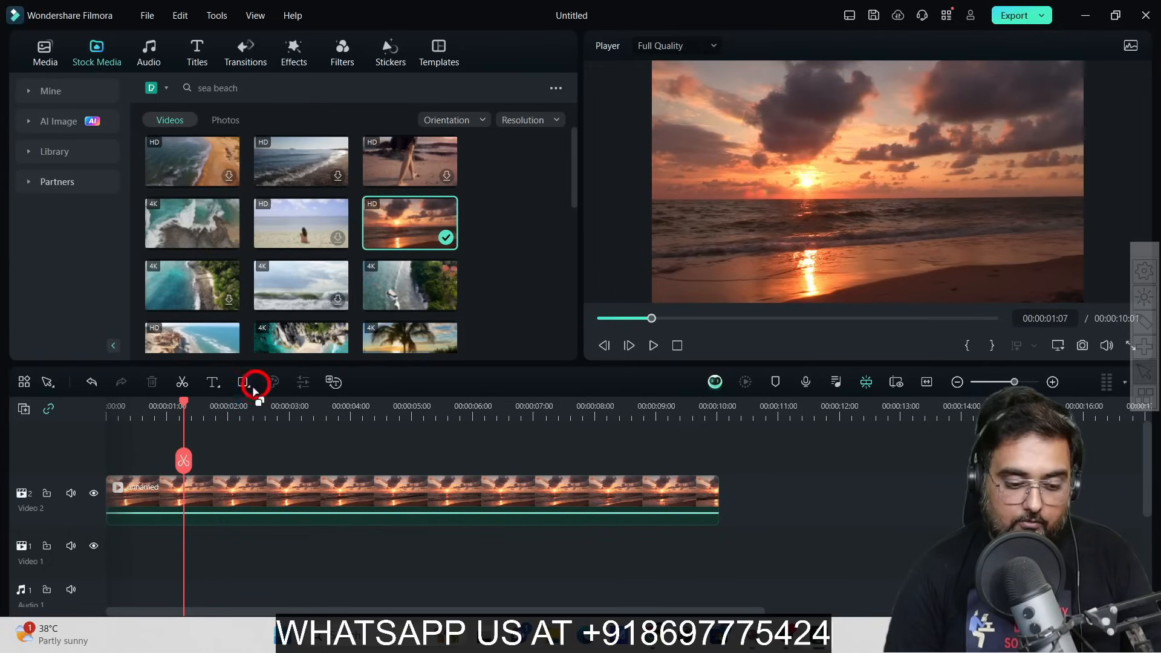
left_click_drag(185, 405, 106, 407)
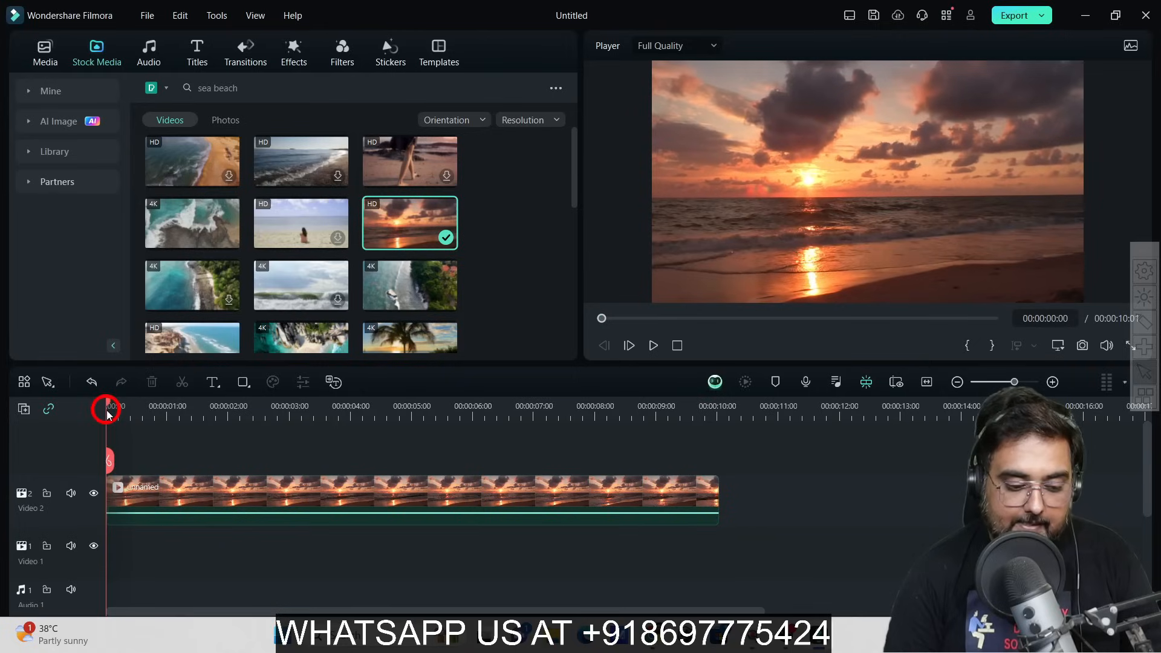
left_click(404, 482)
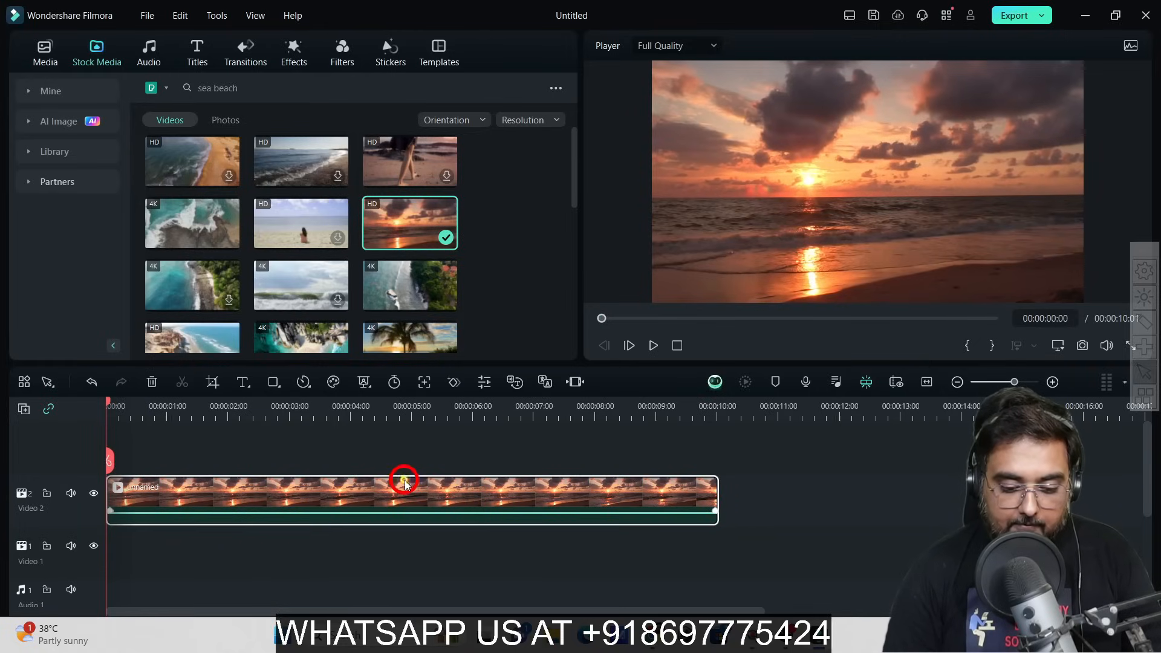
left_click(454, 383)
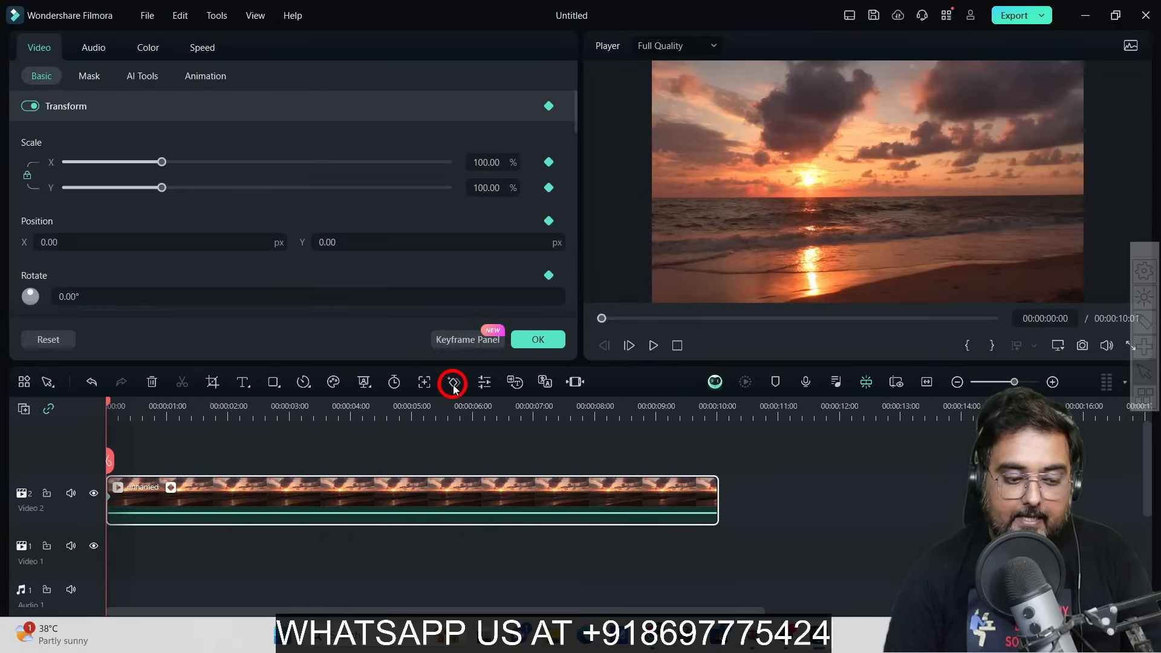
left_click(117, 496)
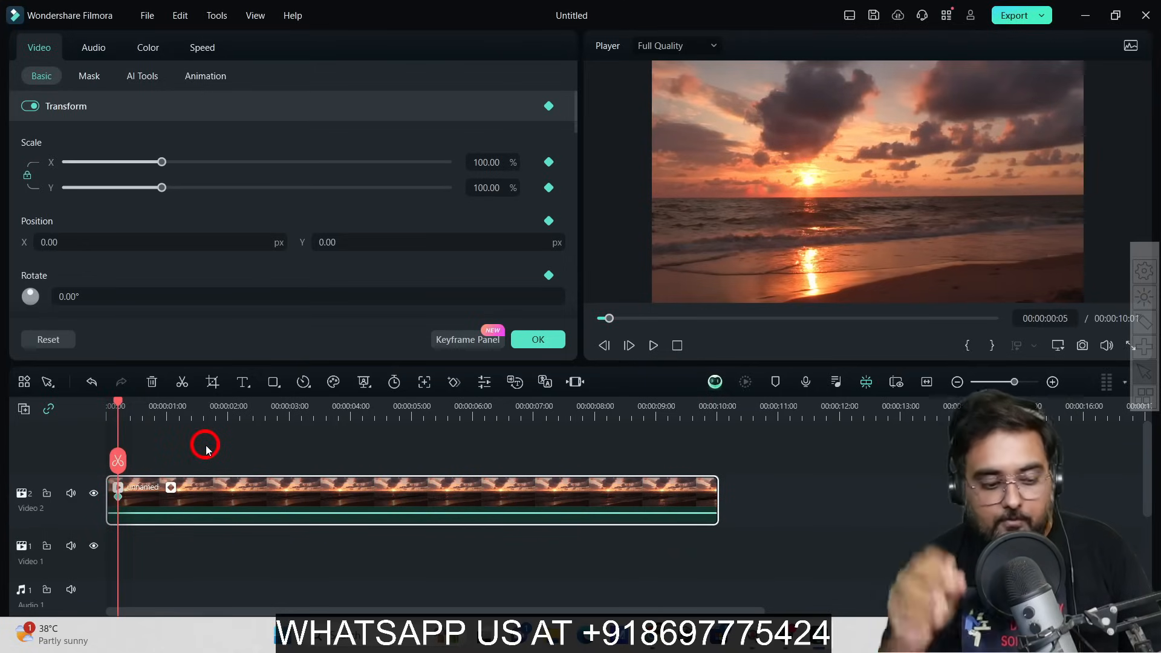
Add a second keyframe at 00:00:00:12, set the clip's scale there to 200% and accept the settings.
left_click_drag(121, 409, 135, 409)
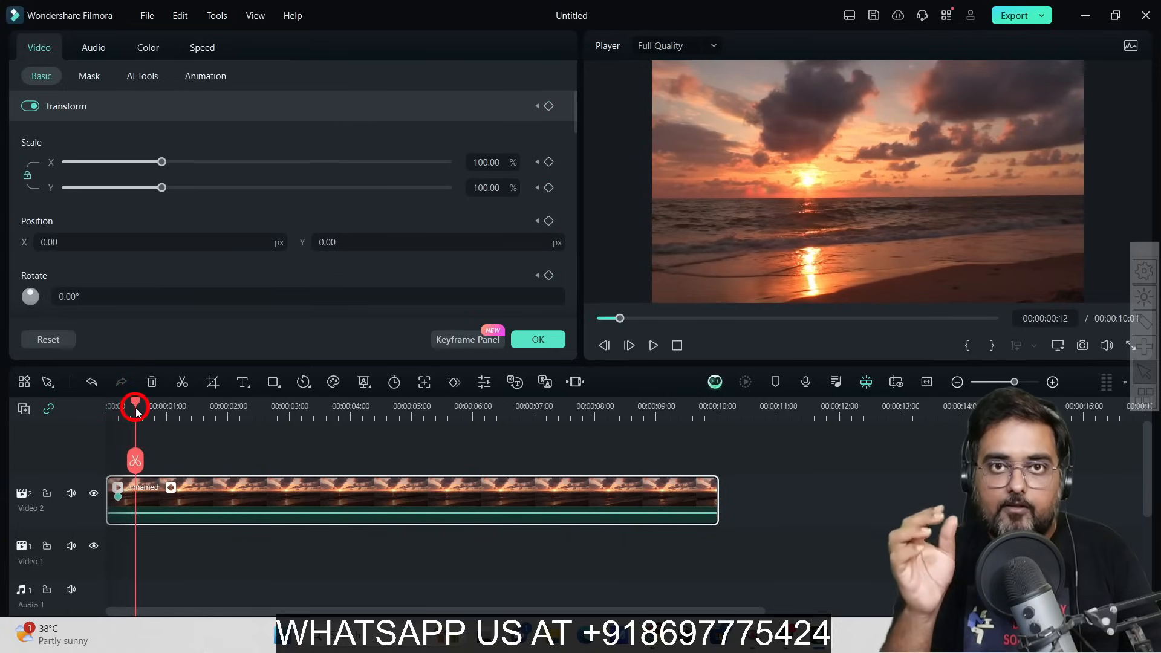
left_click(454, 382)
left_click(132, 500)
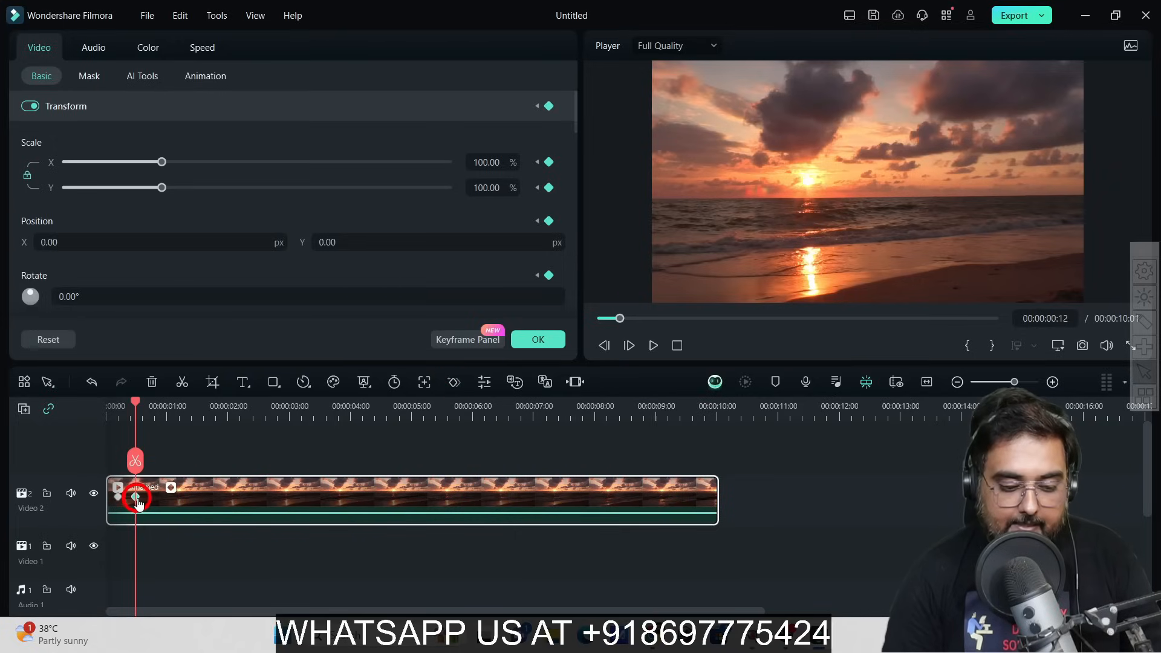
left_click(497, 163)
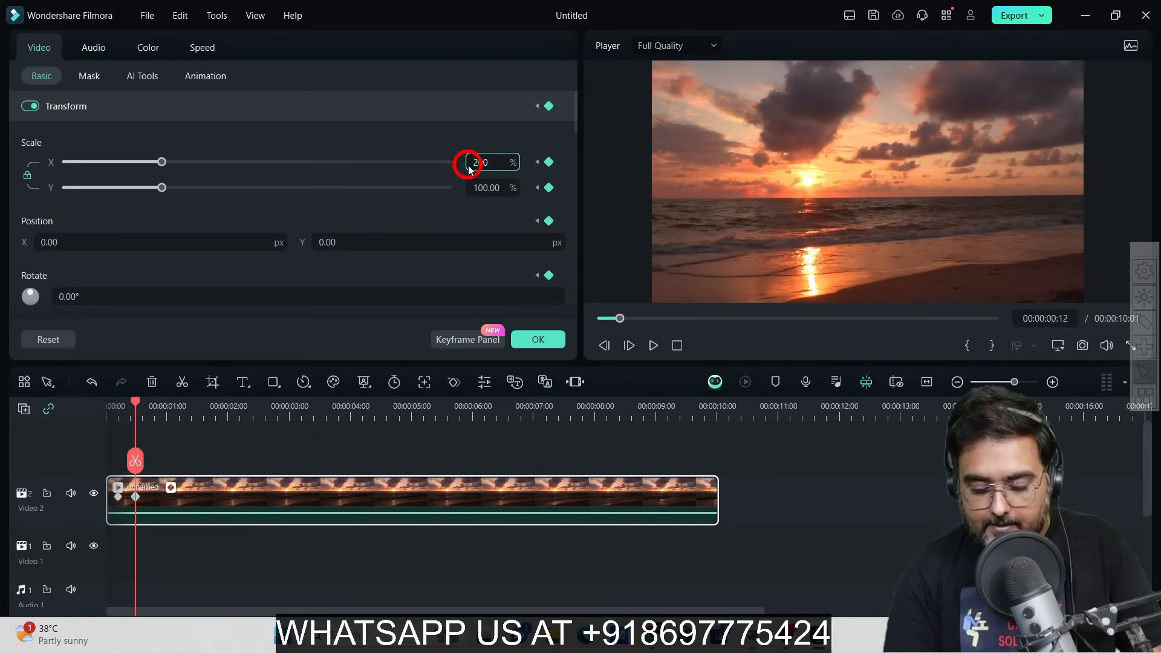
type("200")
key("Return")
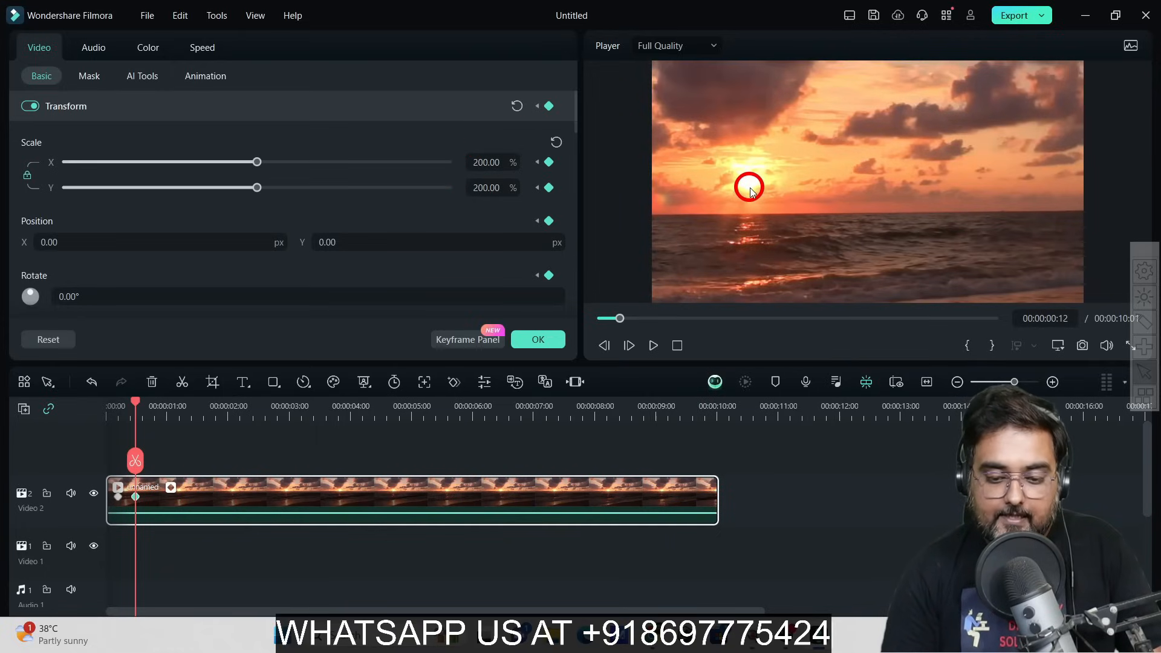
left_click(522, 349)
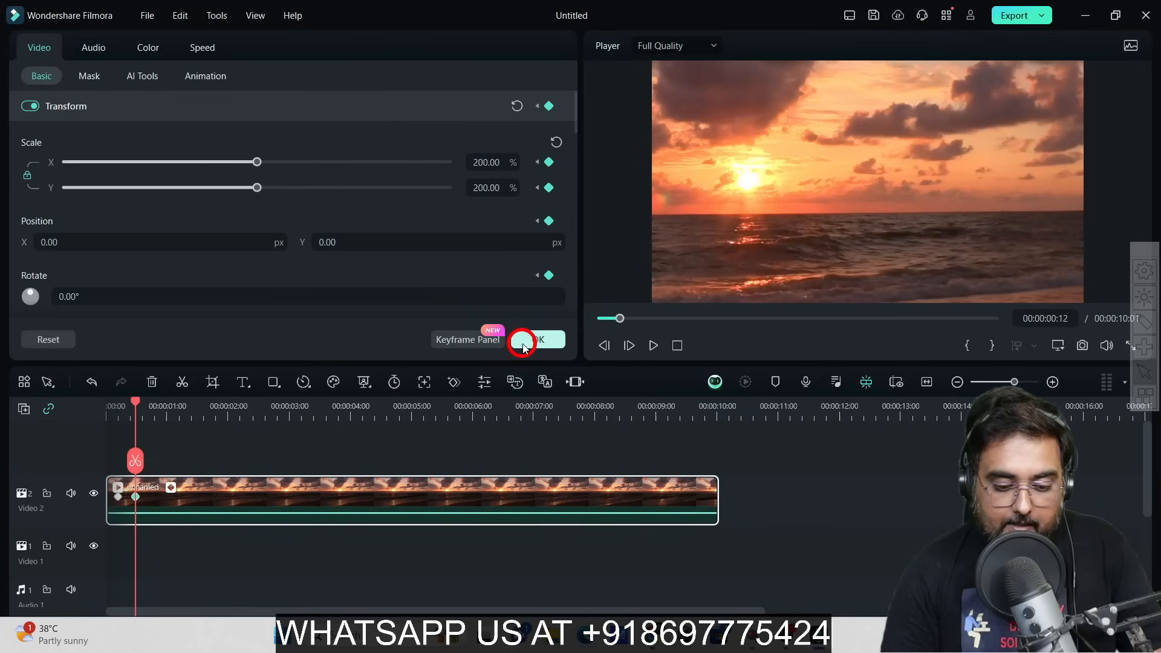
Play the sunset clip from the beginning to check the zoom-in and return the playhead to the start.
left_click(132, 422)
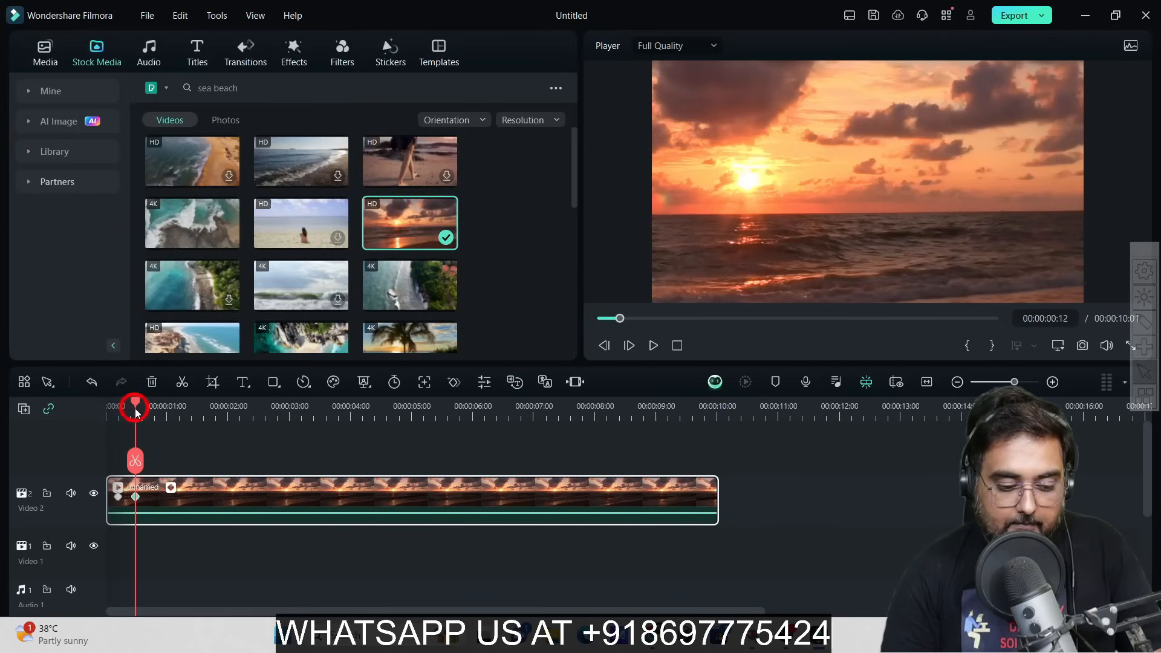
left_click_drag(137, 413, 99, 404)
left_click(653, 345)
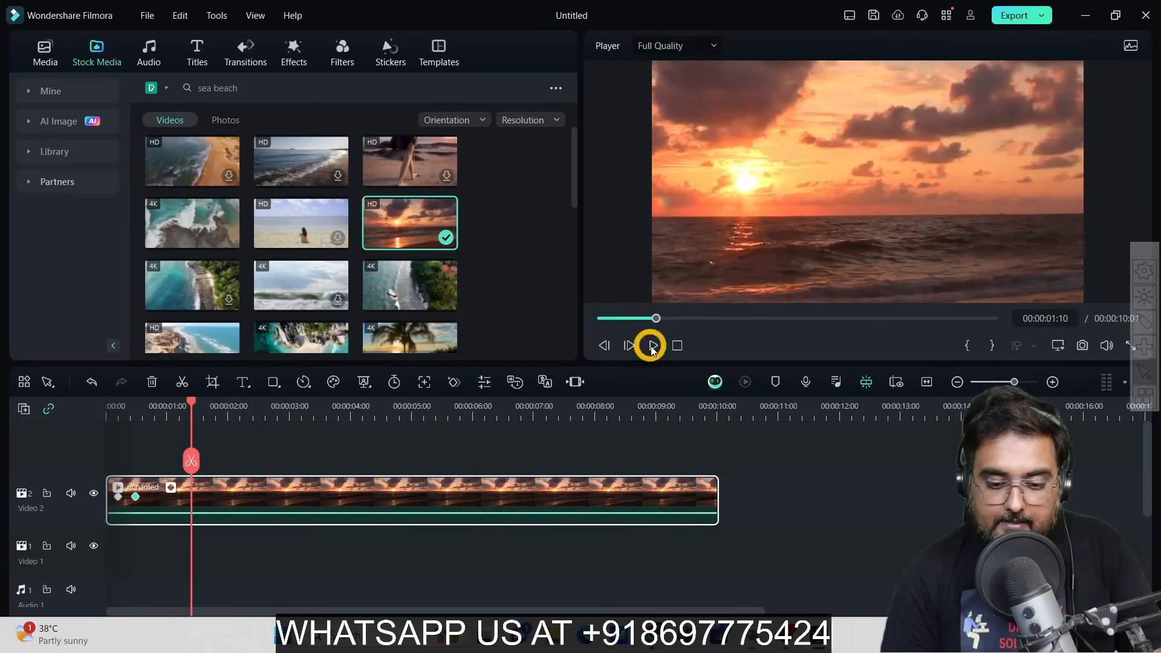
left_click(653, 345)
left_click_drag(195, 411, 99, 405)
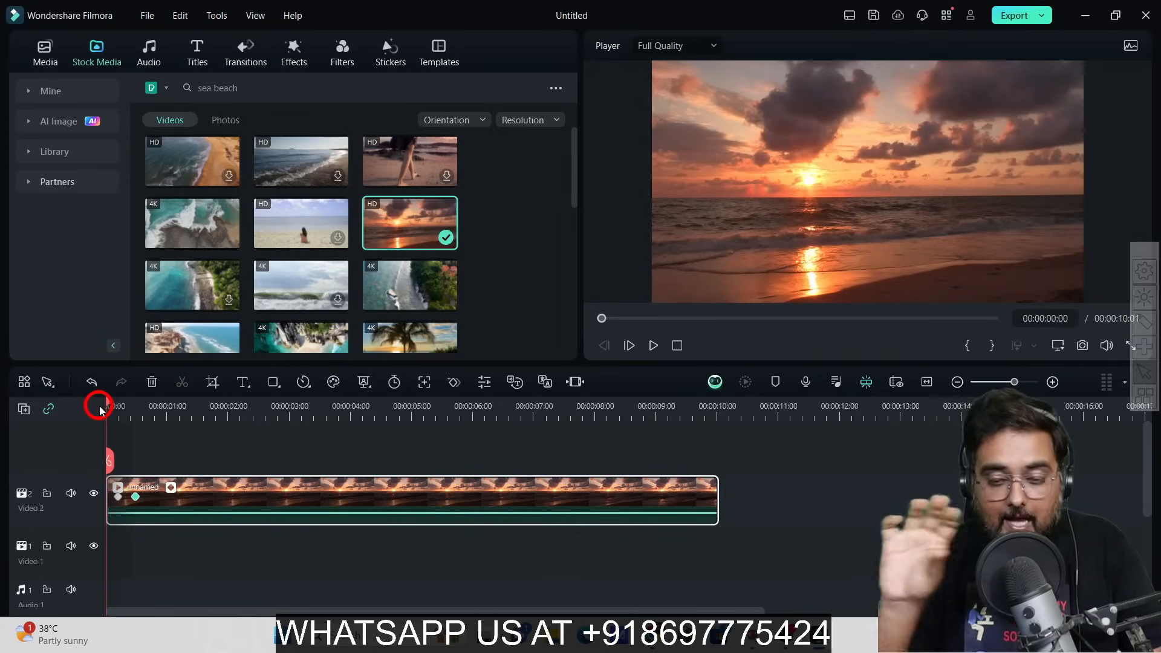
Move the zoom keyframe to 00:00:01:03 and play the clip from the start up to 00:00:02:01.
left_click(136, 497)
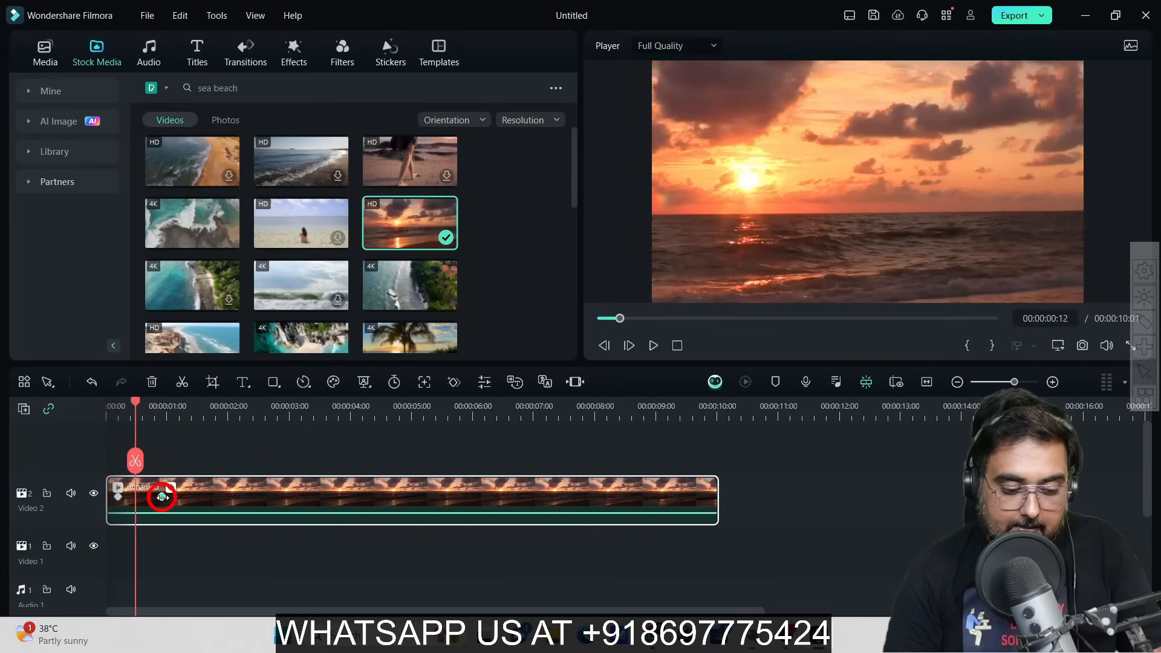
left_click(172, 499)
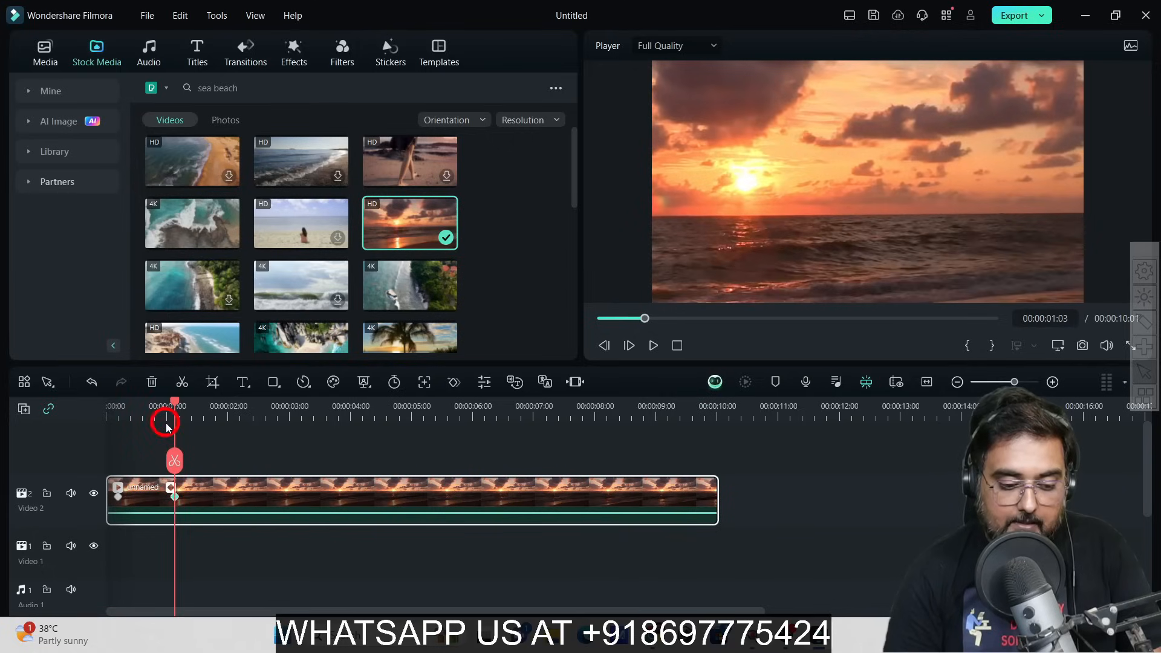
left_click_drag(172, 413, 104, 403)
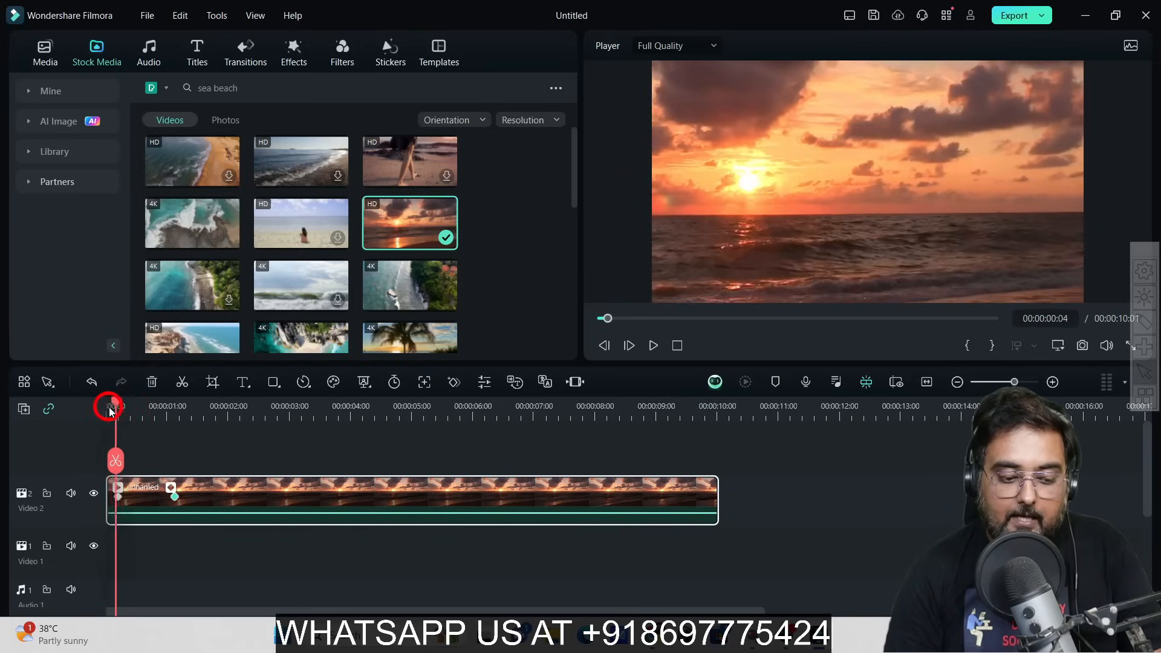
left_click(654, 346)
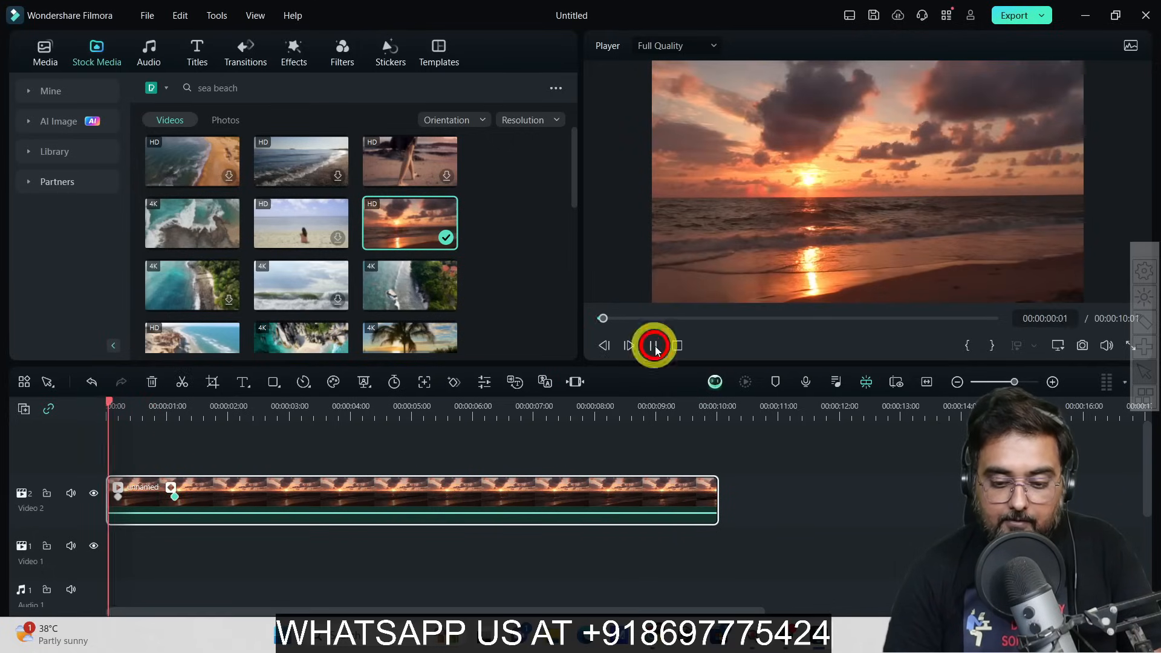
left_click(654, 346)
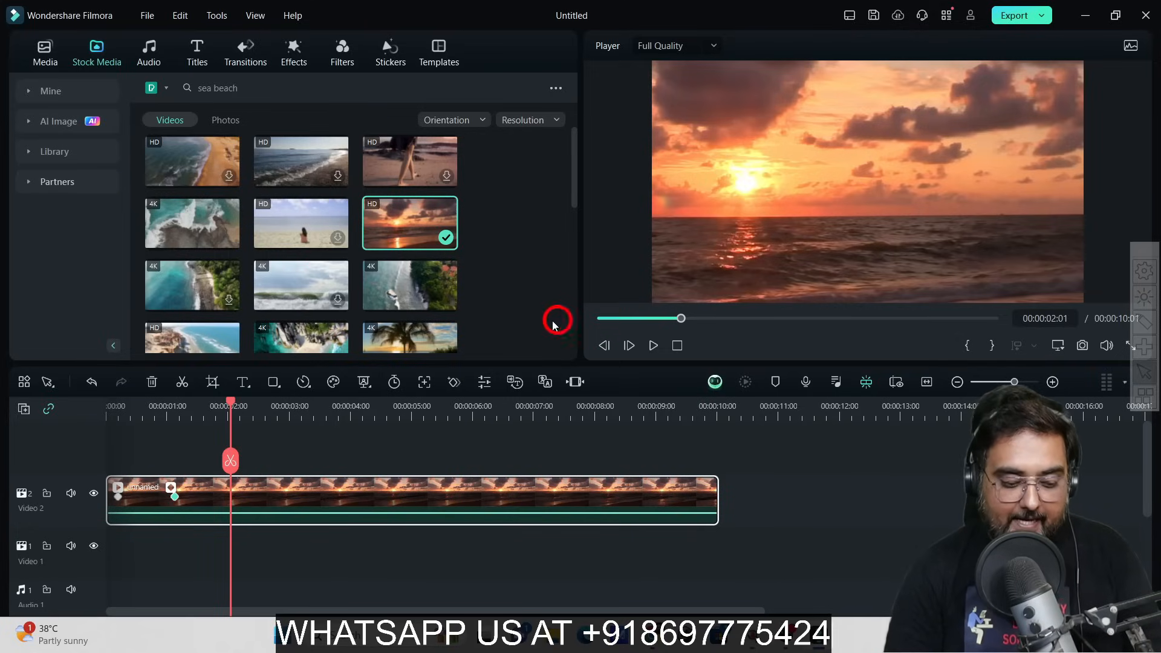
Add keyframes at 00:00:02:01 and 00:00:02:07, shifting the image horizontally at the latter to position X 918.40.
left_click(453, 382)
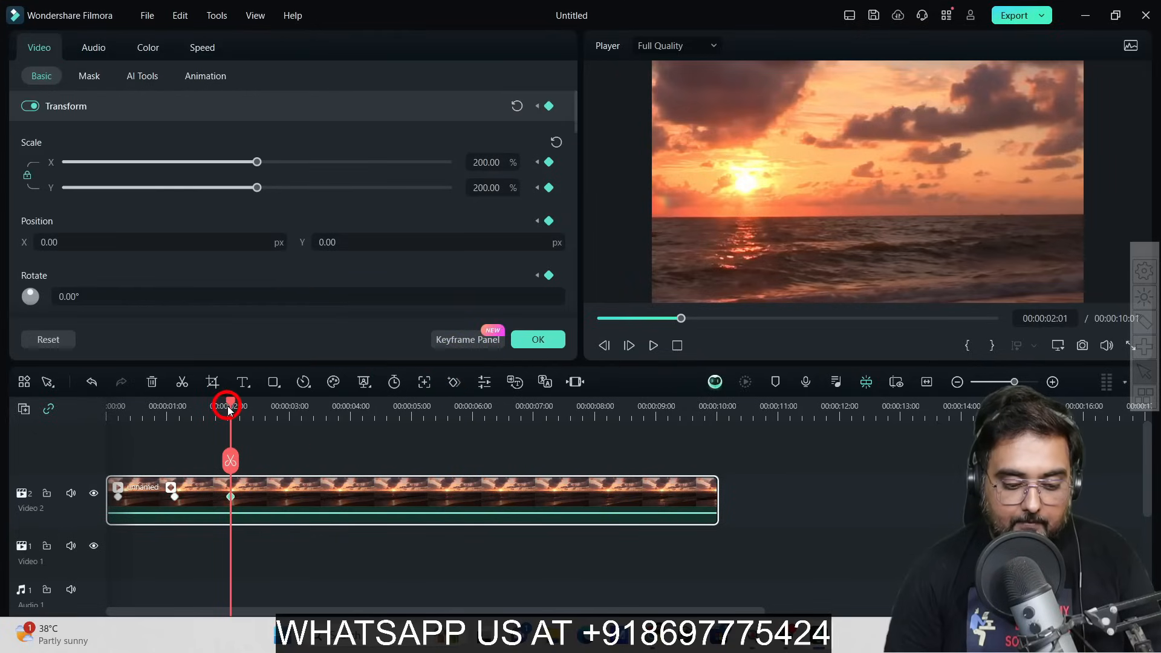
left_click_drag(228, 410, 244, 405)
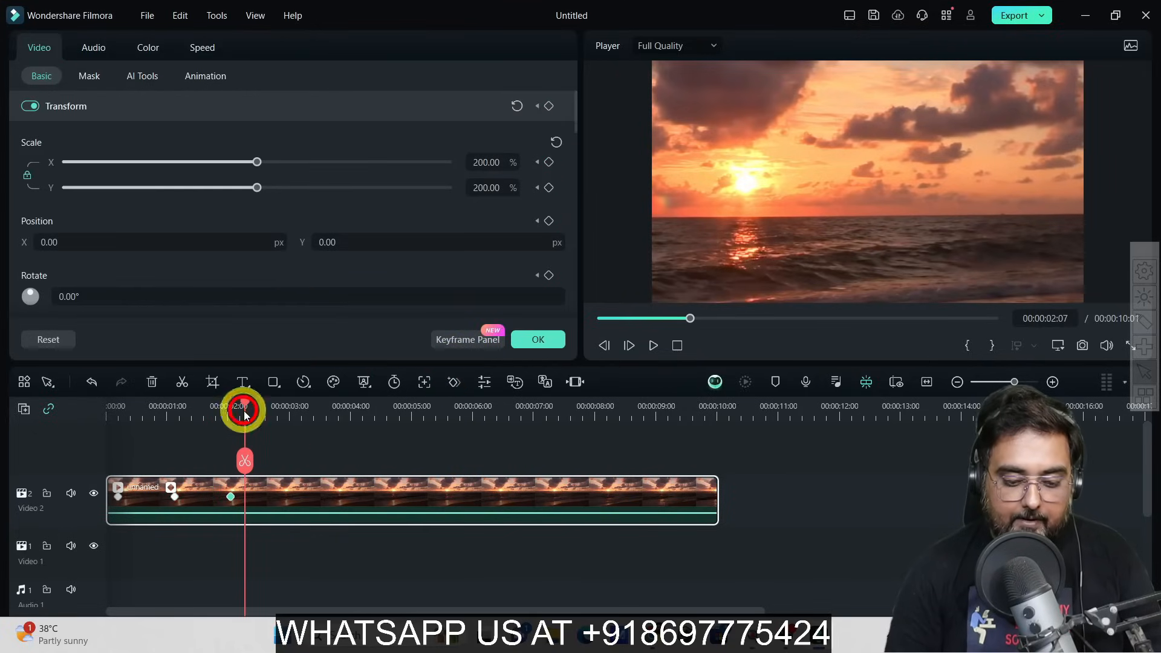
left_click(453, 382)
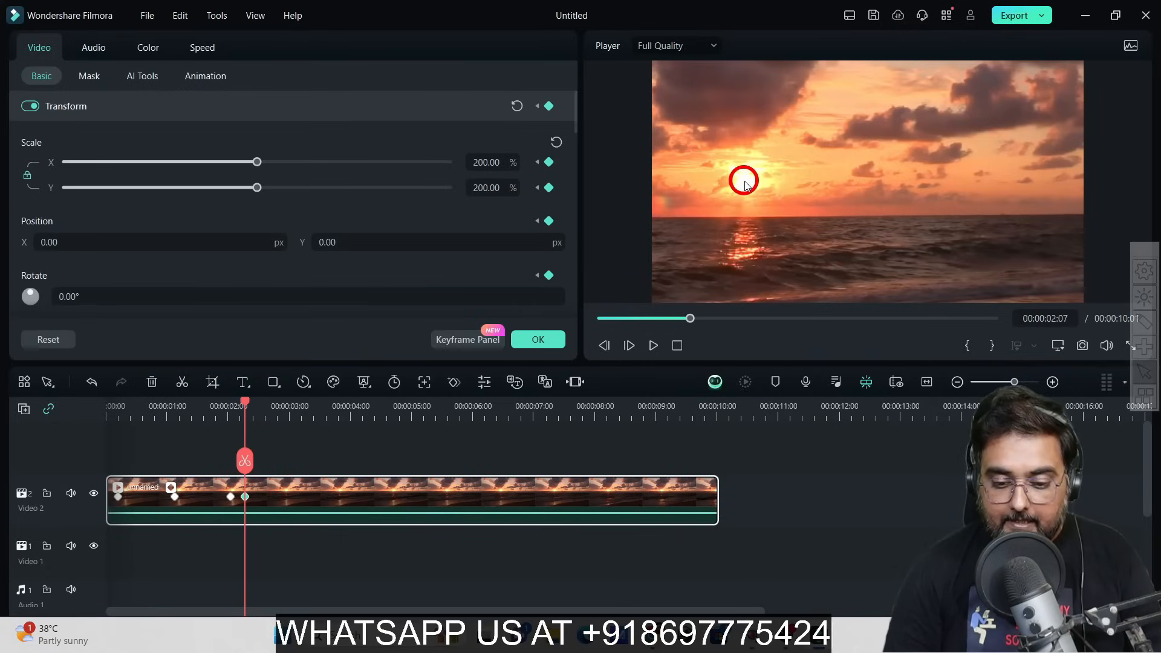
left_click_drag(745, 182, 950, 174)
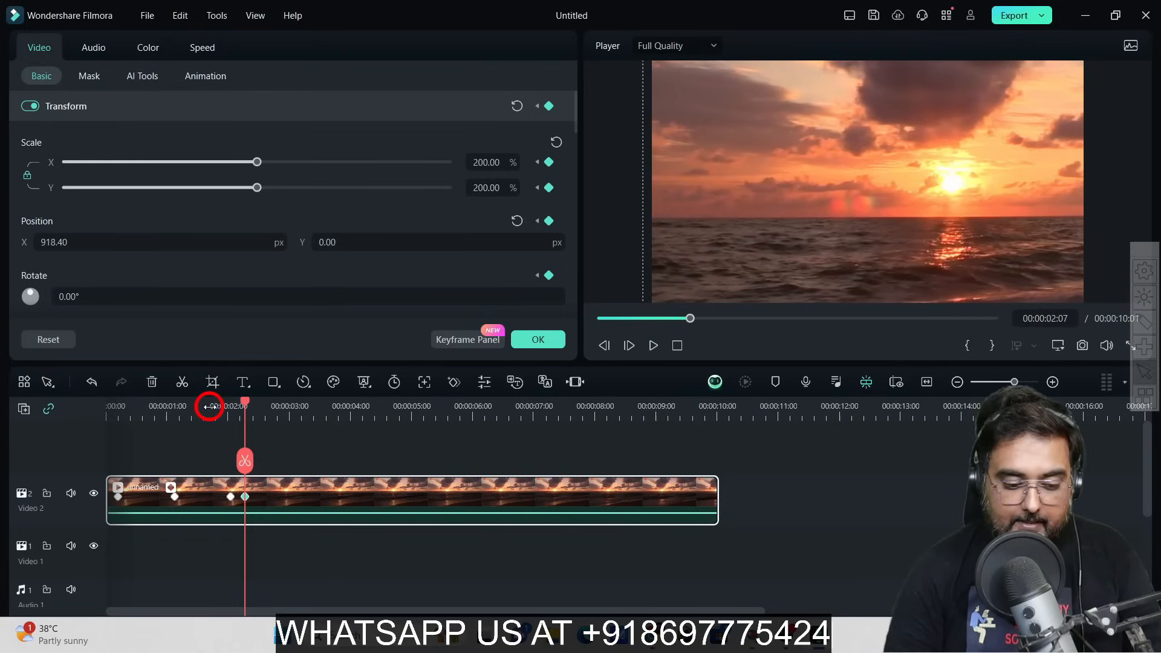
Play back the sideways pan from the start and move its final keyframe to about 2.6 seconds.
left_click(117, 406)
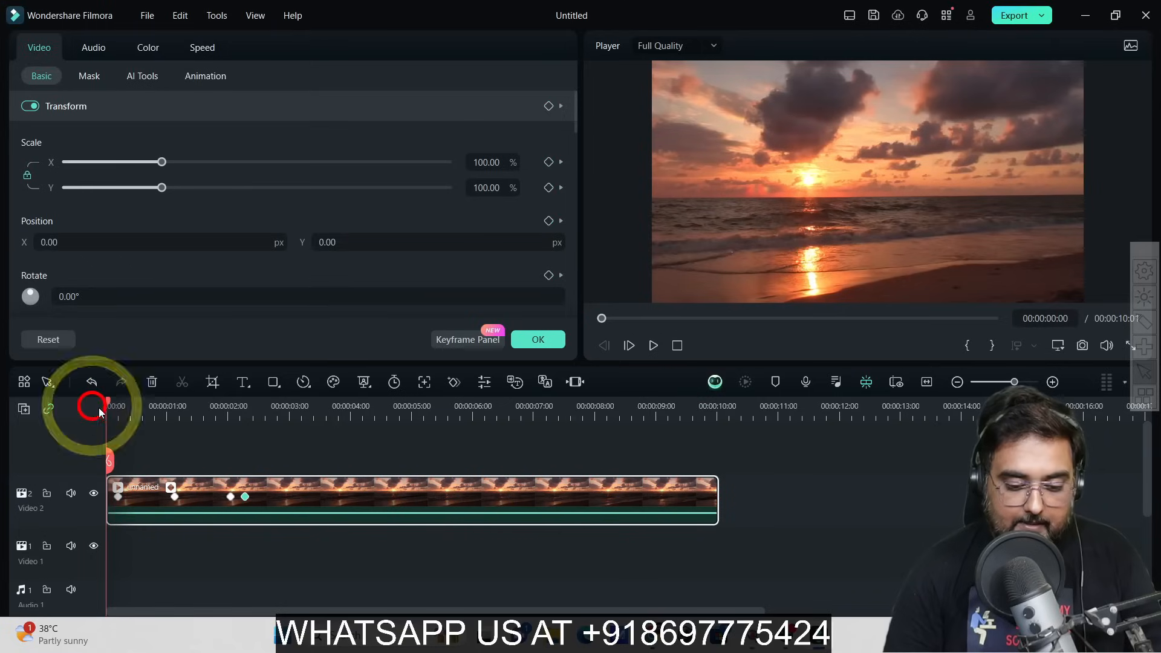
left_click(652, 346)
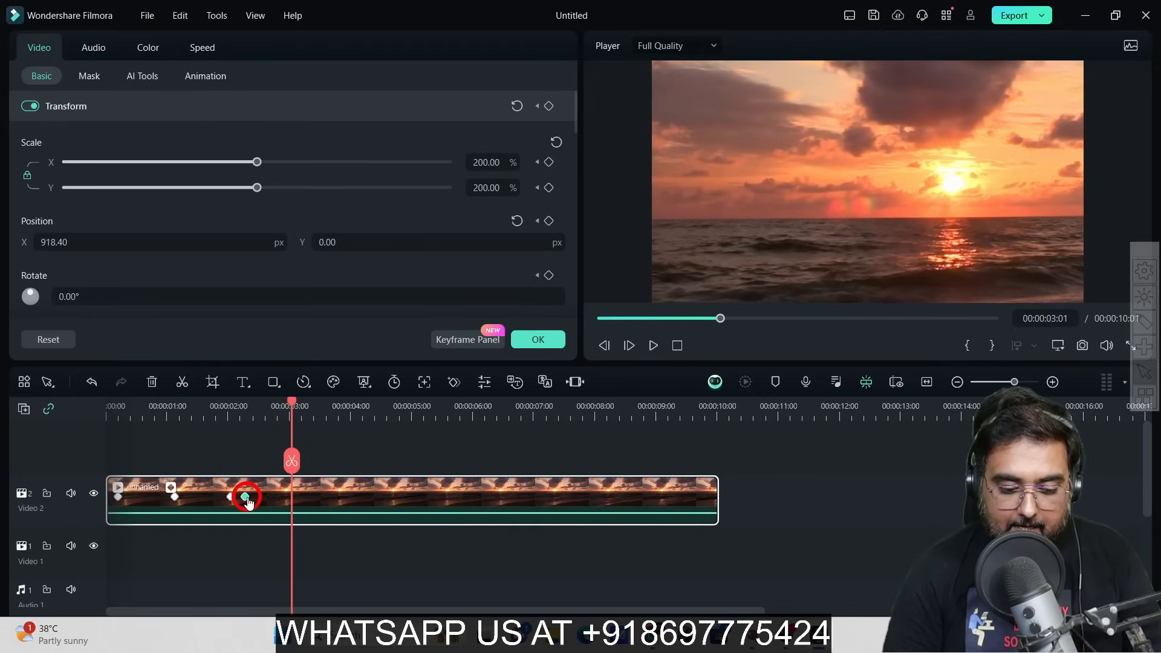
left_click_drag(247, 497, 267, 496)
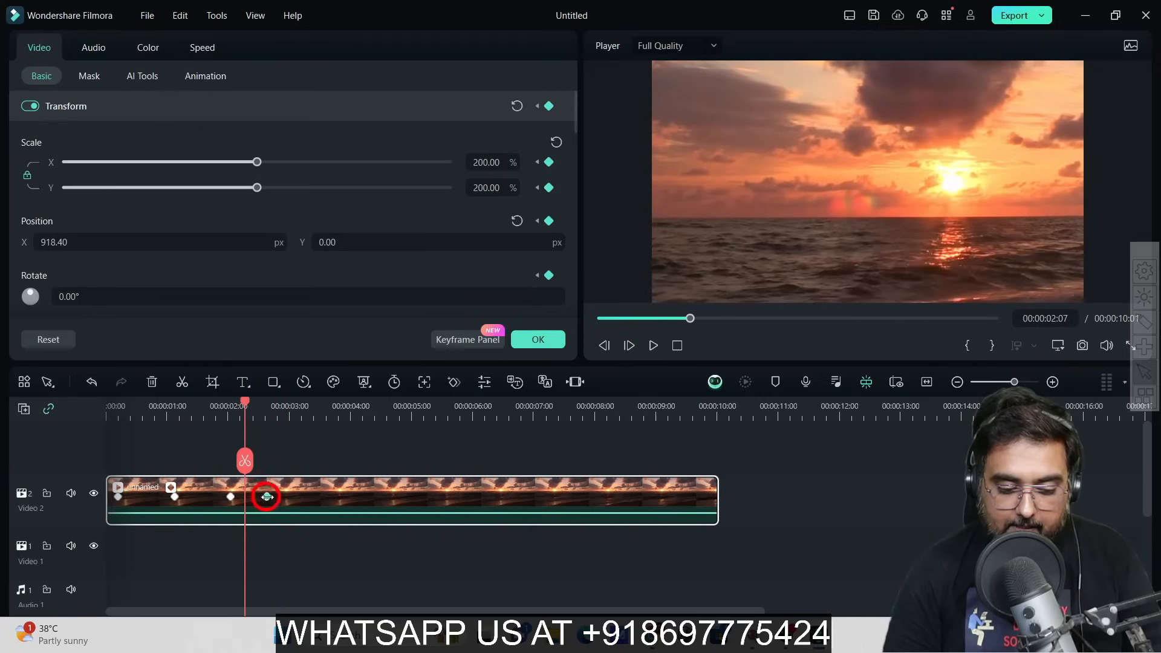
Move the final pan keyframe to about 3.3 seconds and play the clip from 00:00:01:18 to about 00:00:04:06.
left_click(308, 497)
left_click(210, 417)
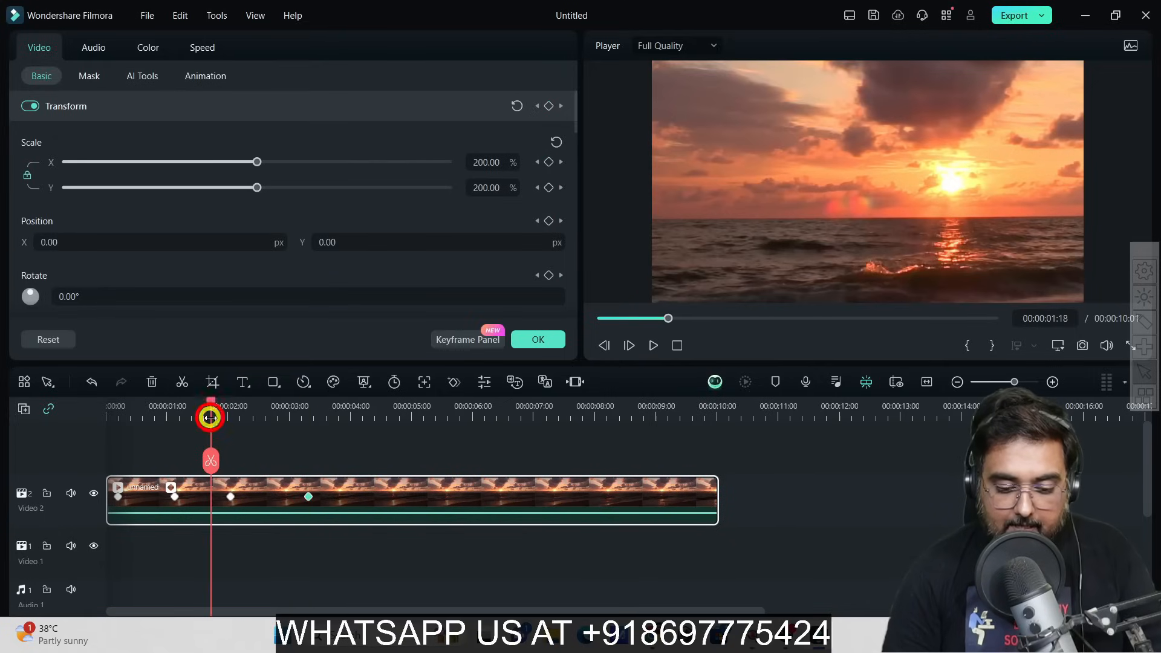
left_click(654, 346)
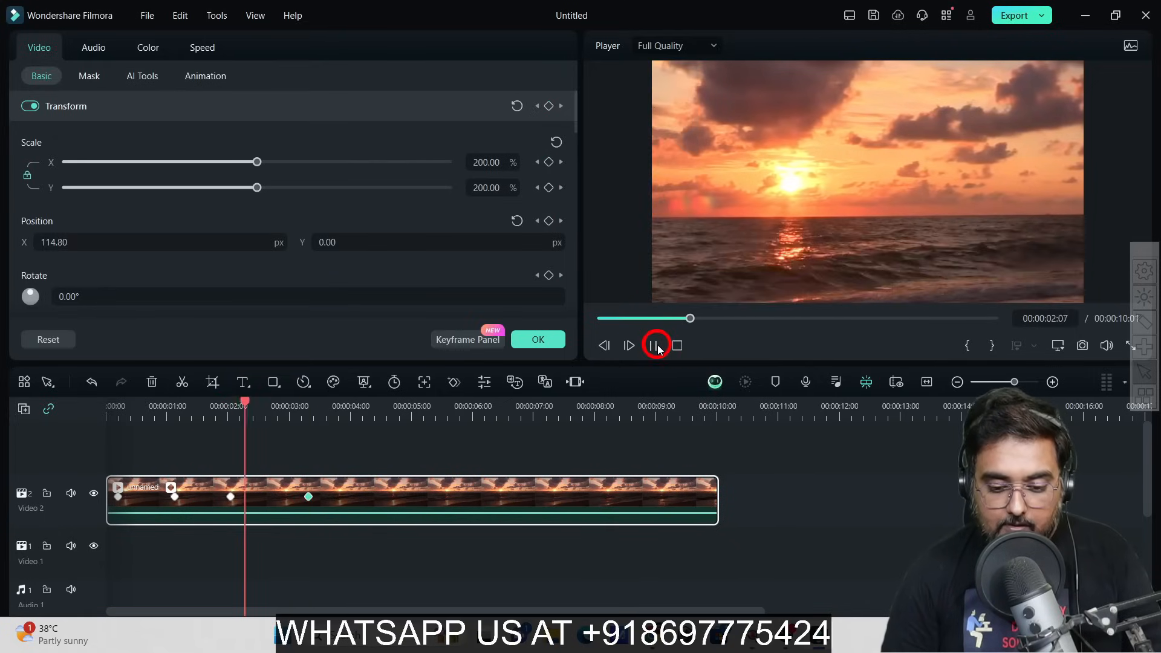
left_click(654, 345)
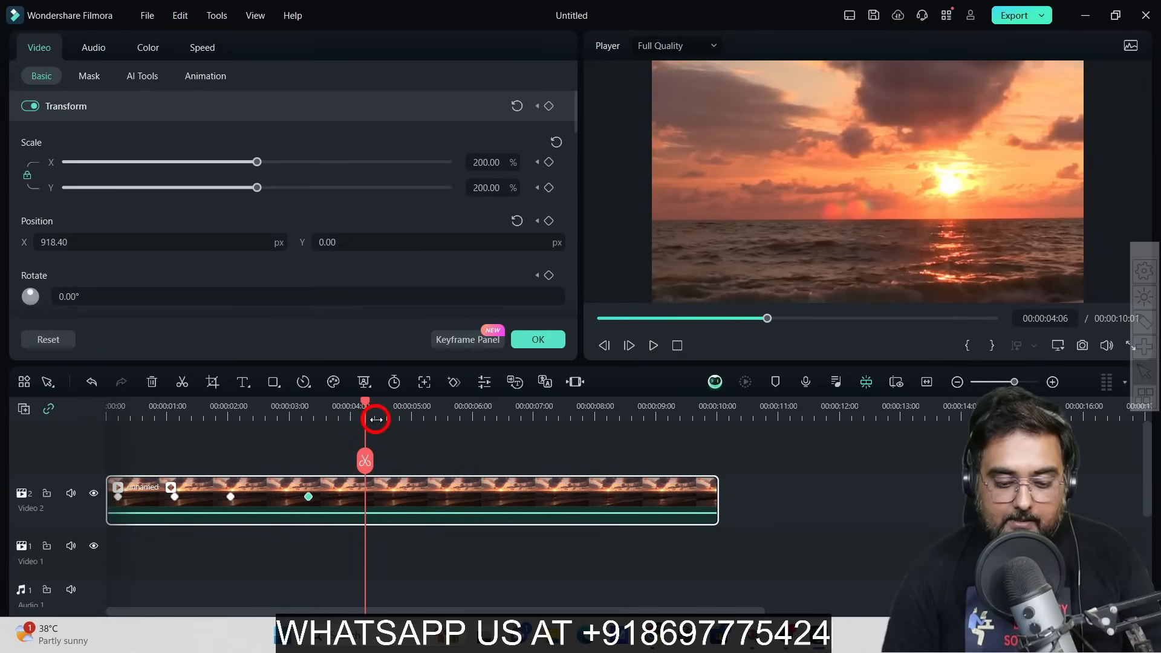
Add a keyframe at 00:00:04:06 with scale 100% and position X 0, Y 0, and play the clip from the start.
left_click(454, 383)
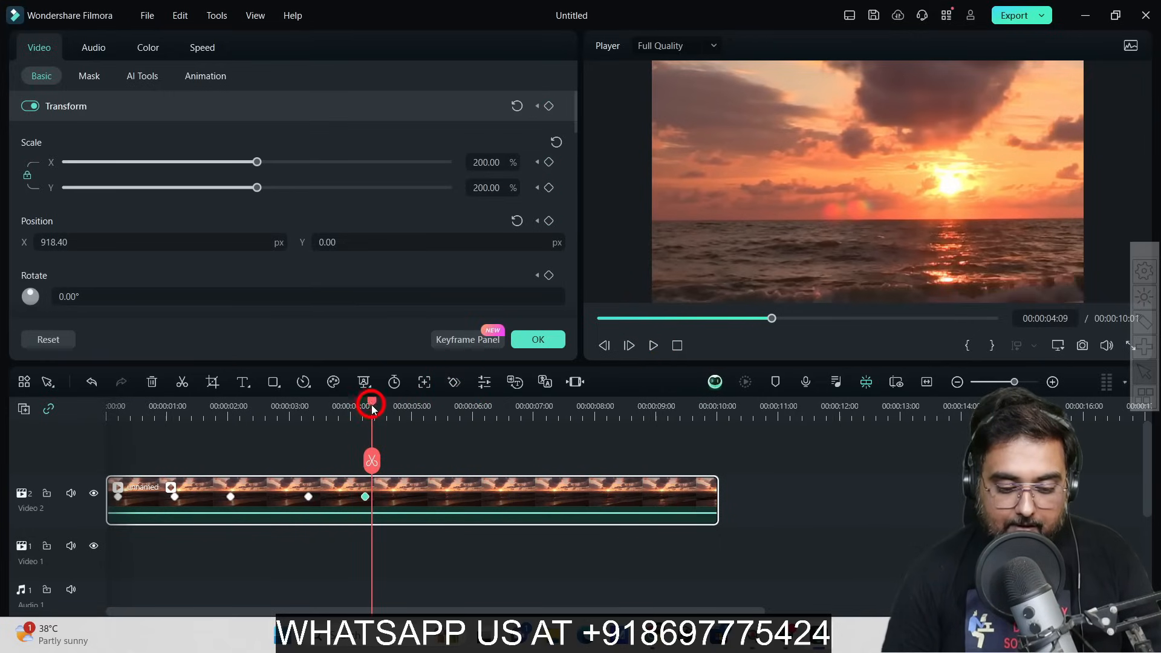
left_click(500, 162)
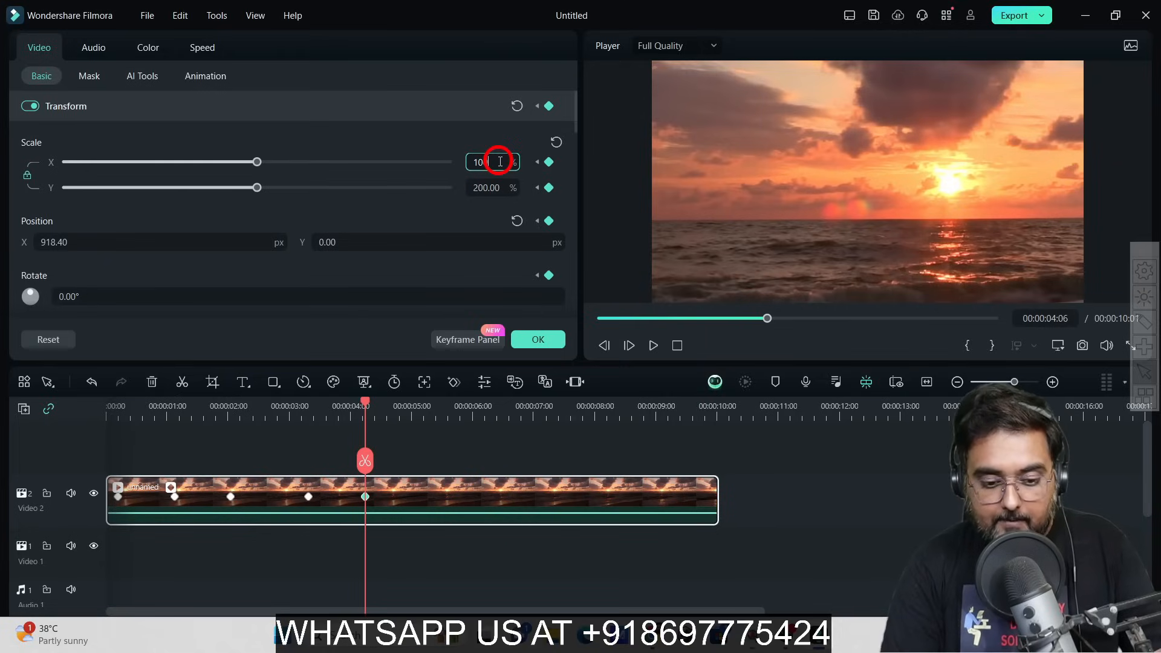
key("Return")
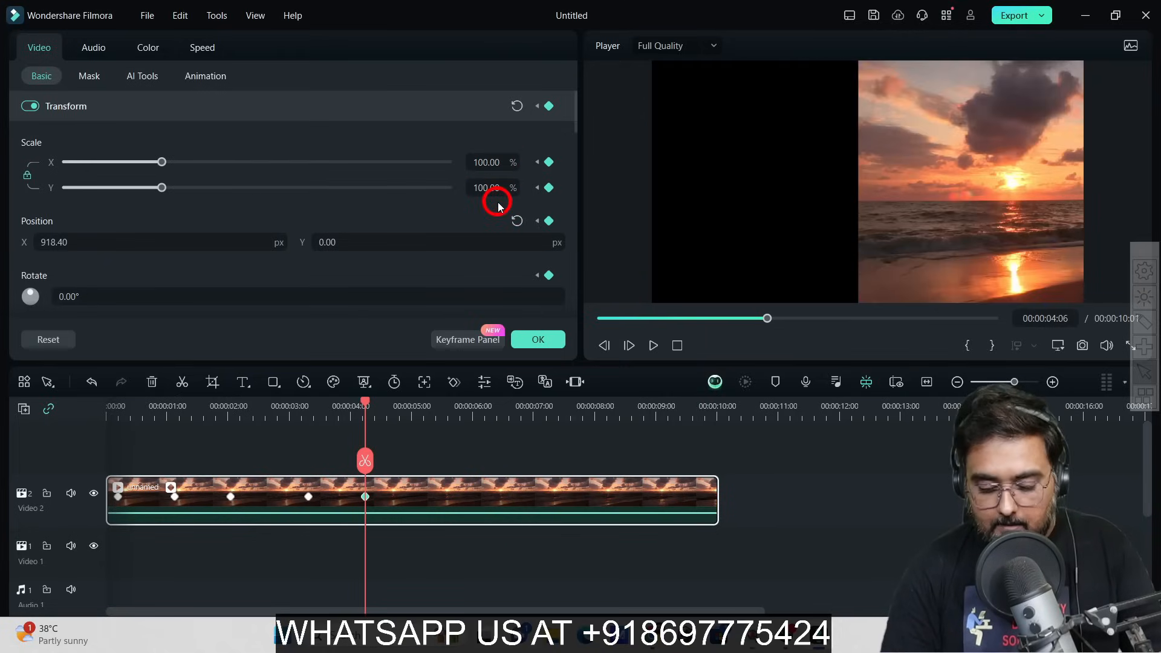
left_click(195, 244)
type("0")
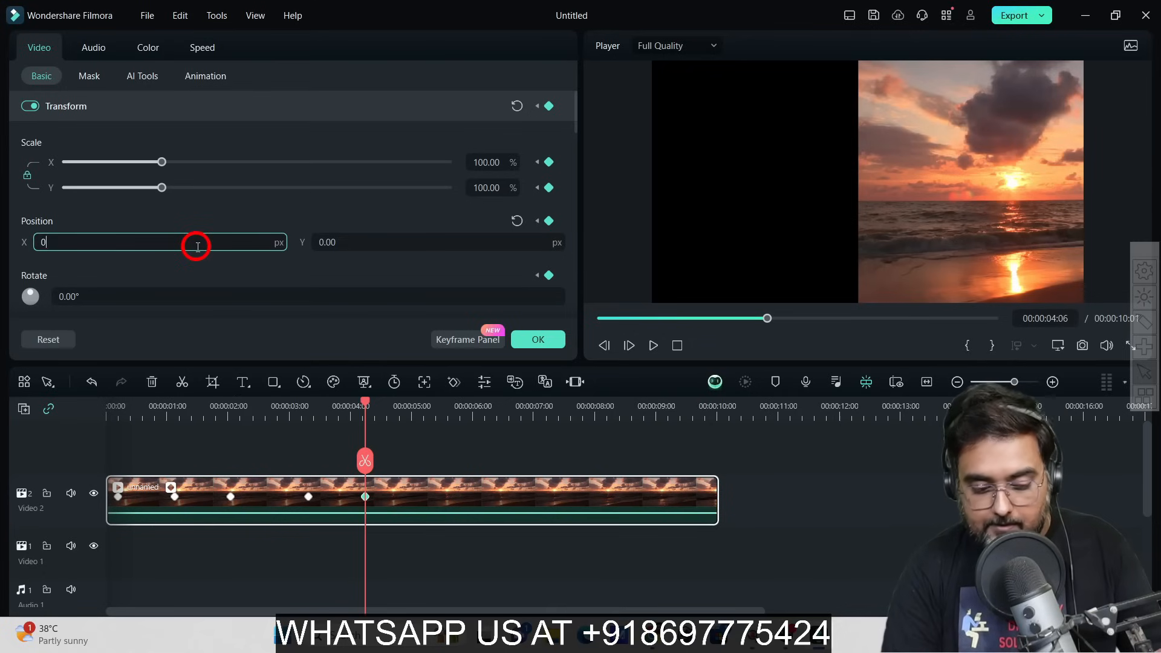
key("Tab")
type("0")
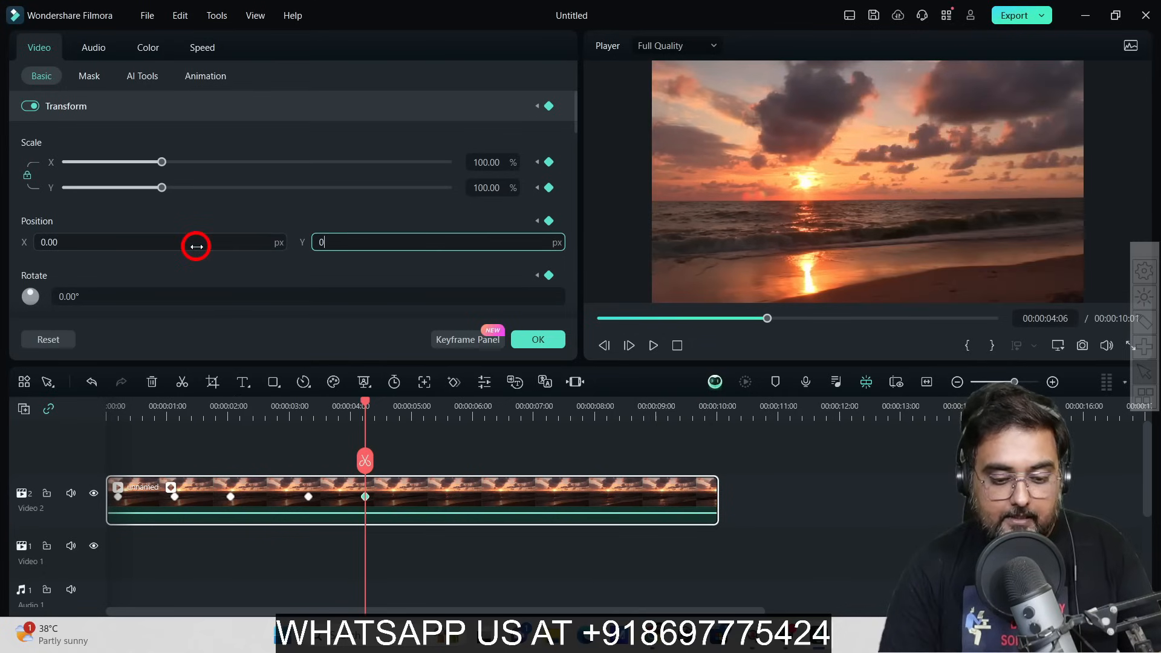
left_click(531, 342)
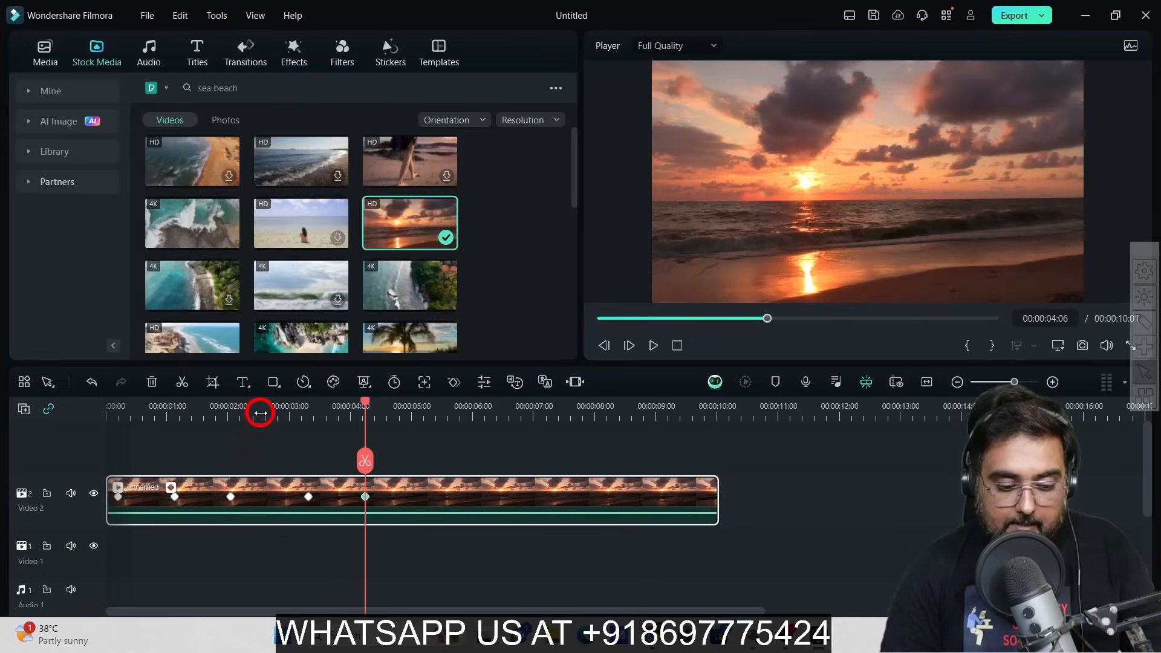
left_click_drag(260, 413, 85, 409)
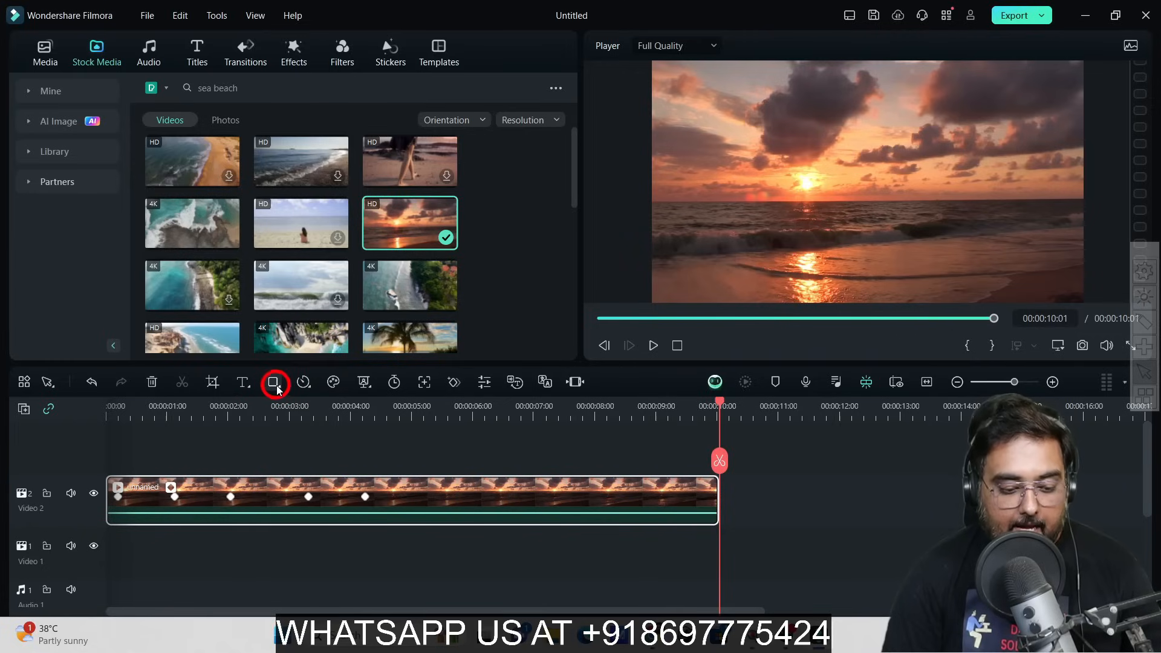
Undo the last change and draw a rectangle shape around the sun at 00:00:06:13, about 19% by 27% in scale.
key("ctrl+z")
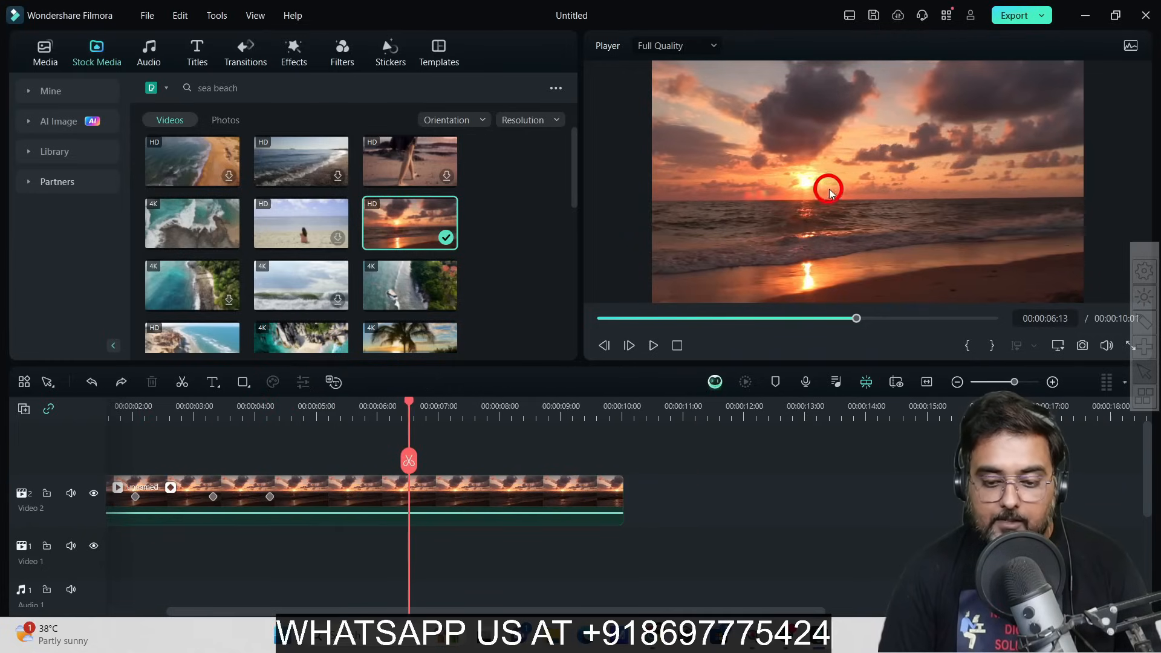
left_click(242, 382)
left_click(255, 411)
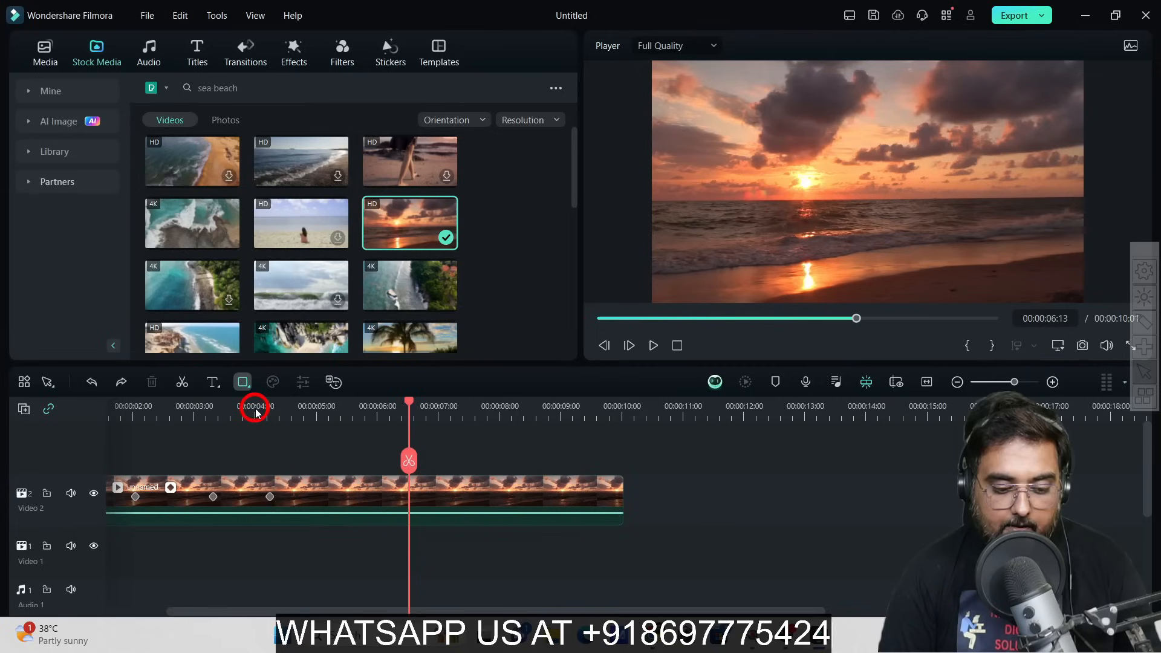
left_click_drag(764, 146, 844, 212)
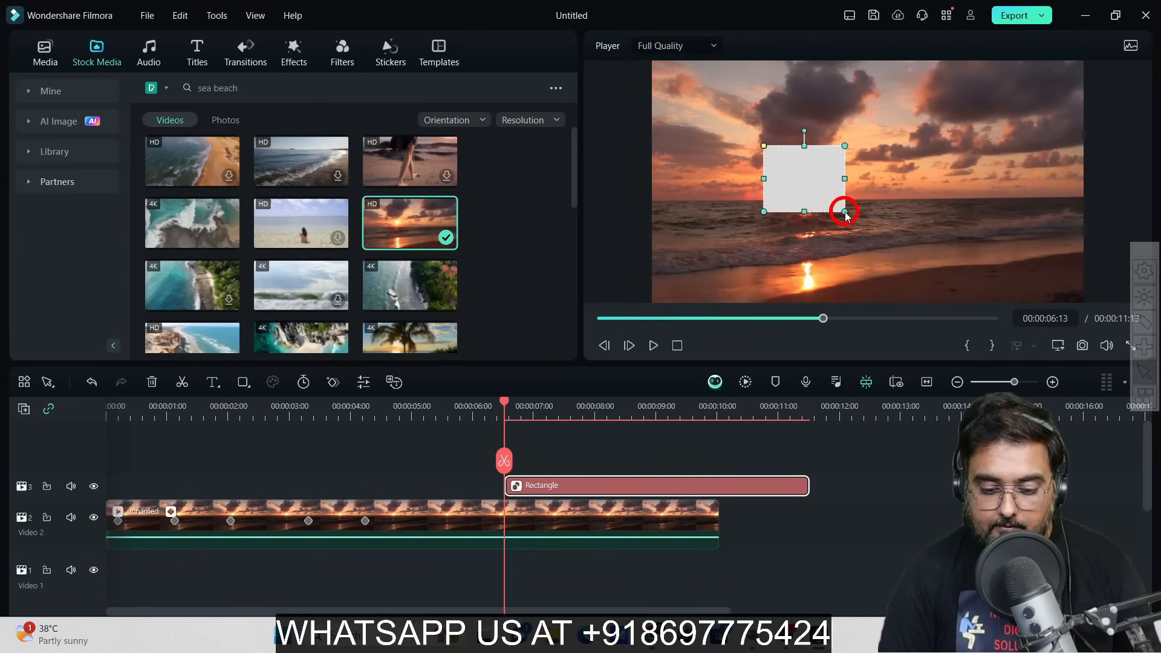
Turn off the fill of the rectangle around the sun.
double_click(798, 175)
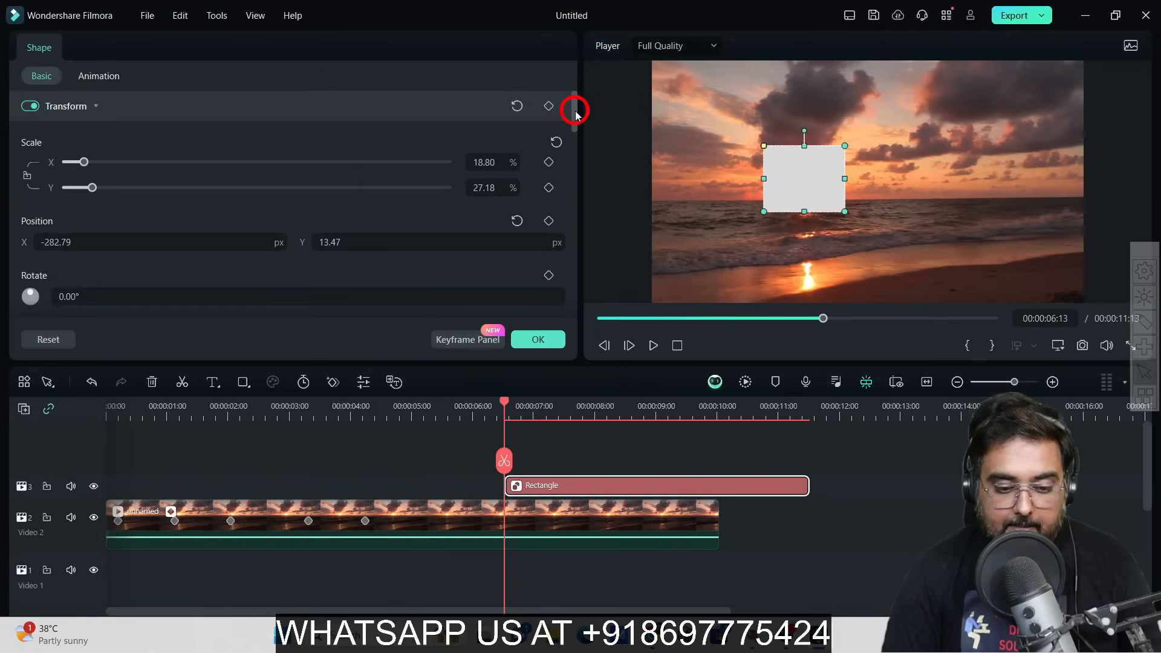
left_click_drag(575, 115, 578, 165)
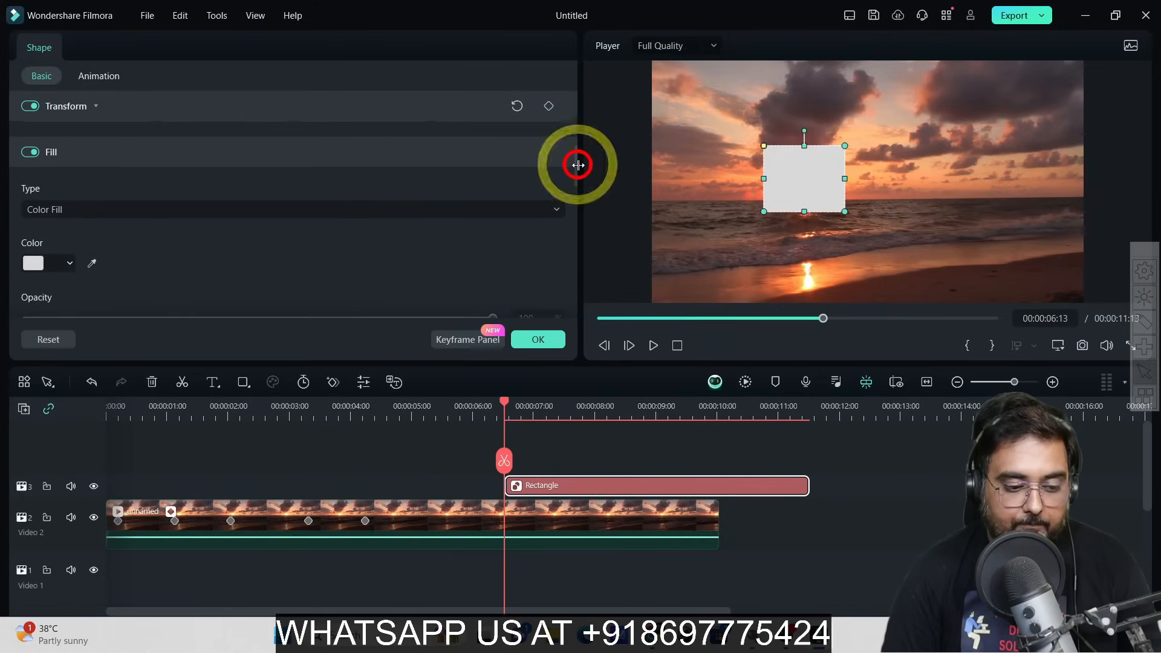
left_click(30, 153)
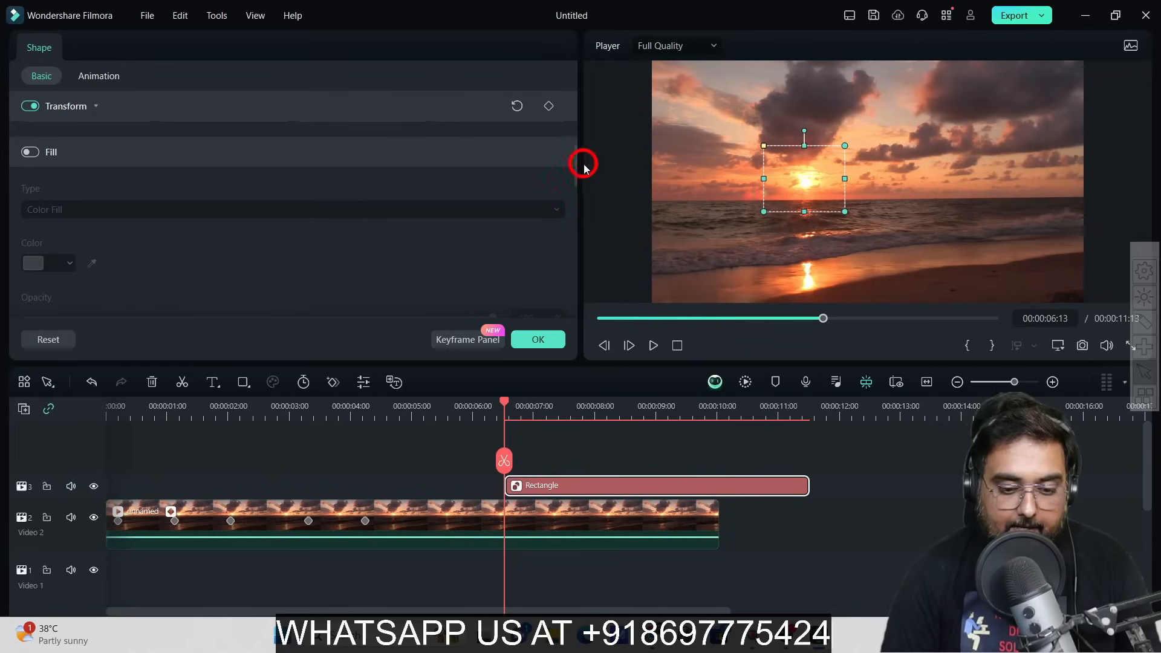
Give the rectangle a light yellow-green border with thickness 7 and apply the shape settings.
left_click_drag(577, 167, 575, 197)
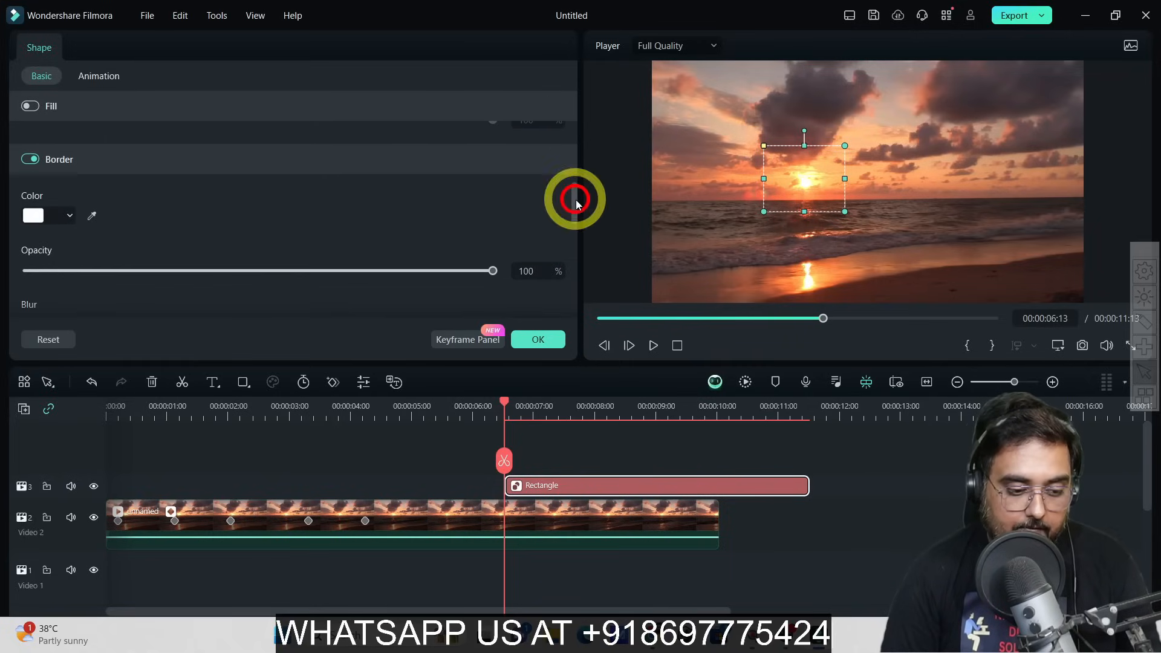
left_click(63, 221)
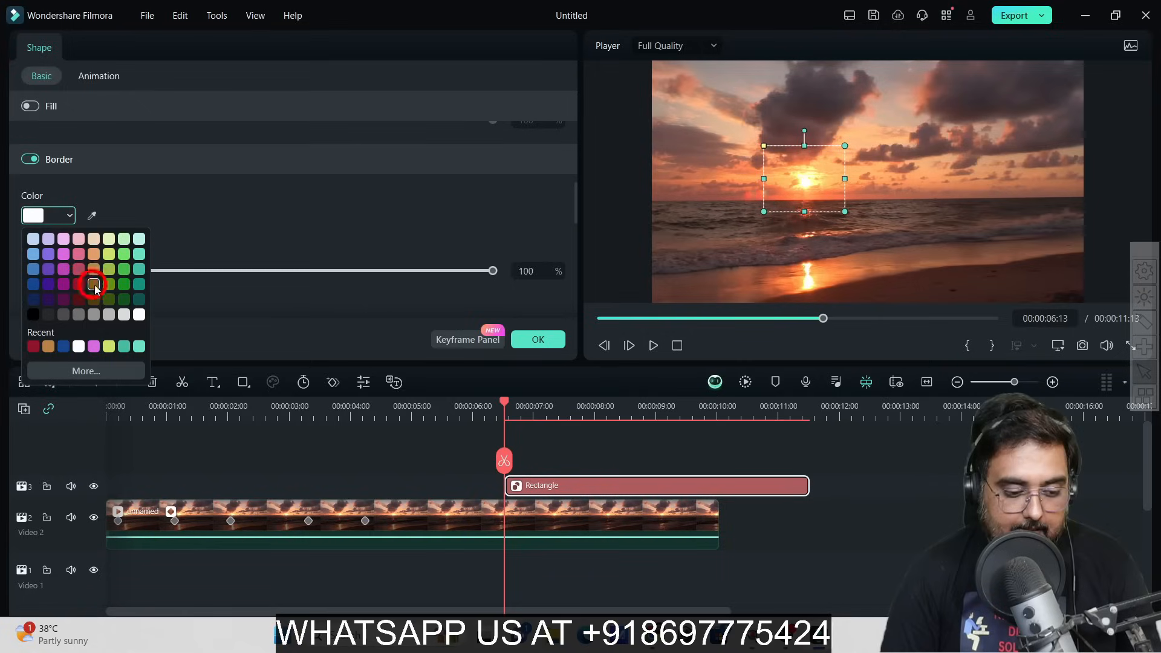
left_click(109, 346)
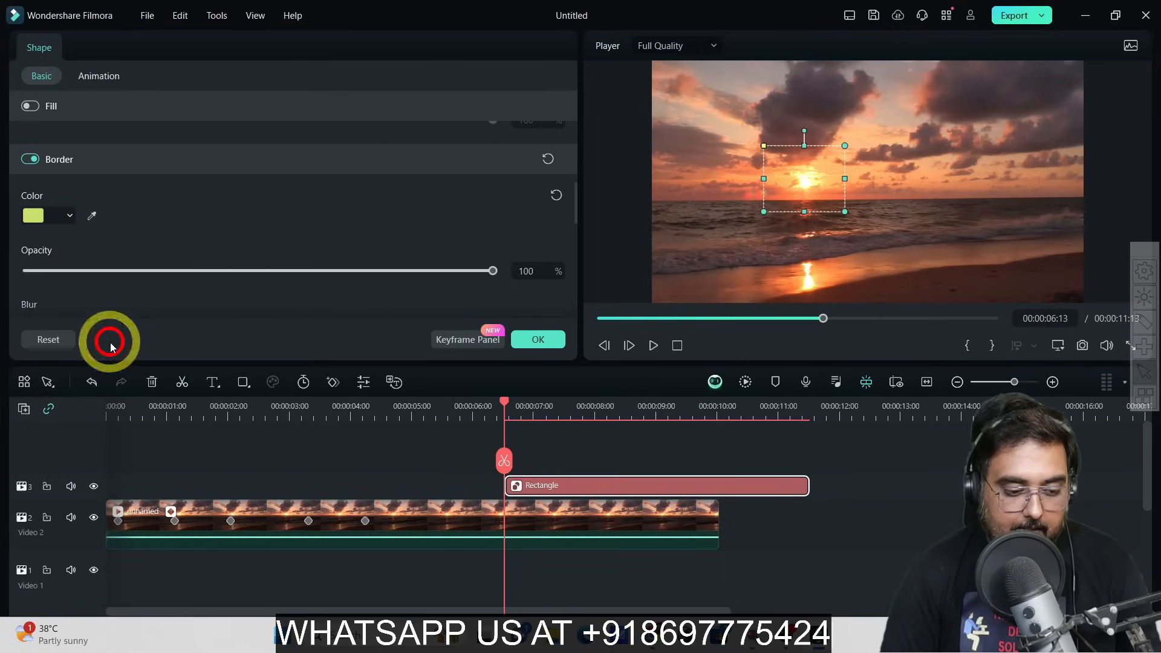
left_click_drag(574, 194, 576, 217)
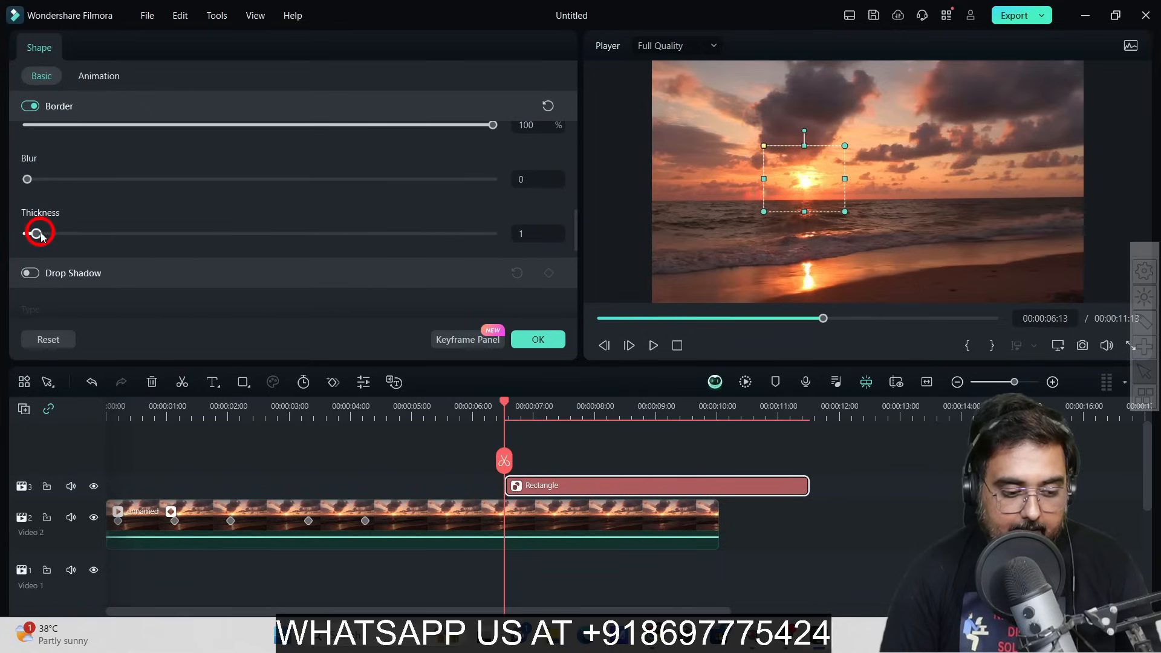
left_click_drag(36, 234, 91, 242)
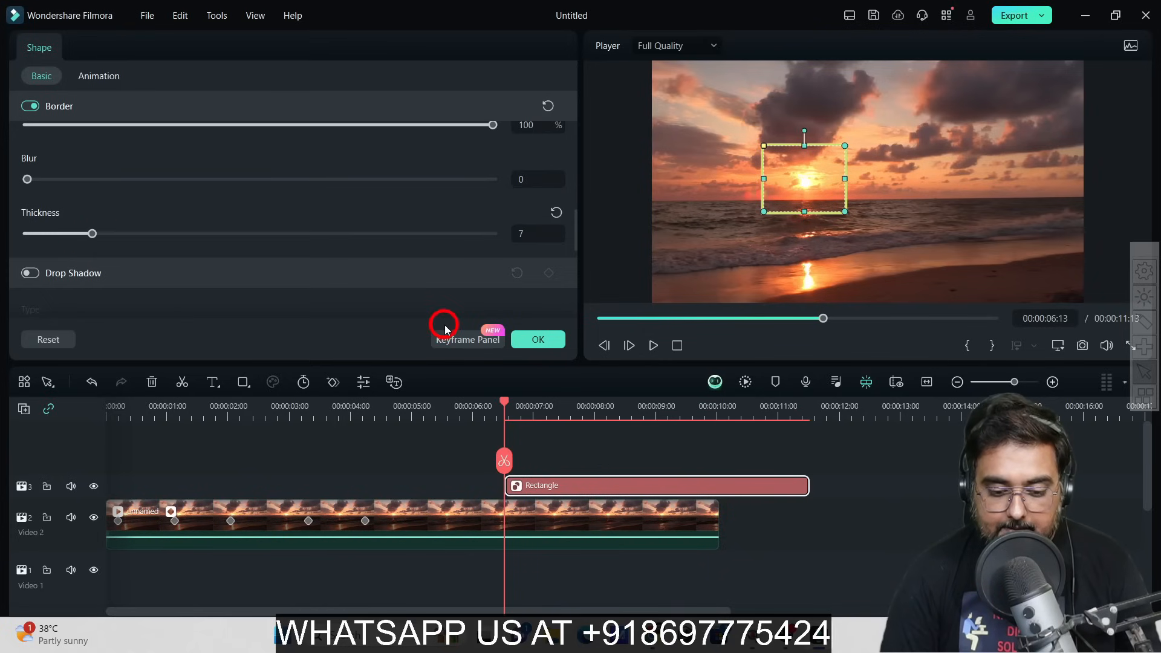
left_click(538, 340)
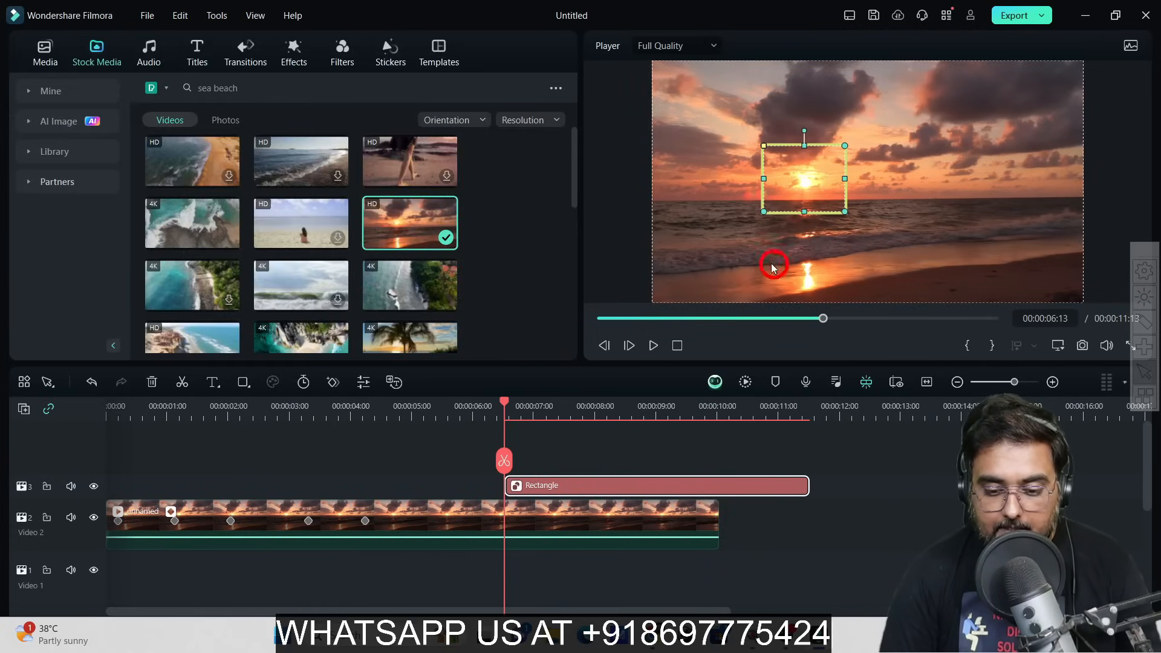
Play the clip from just before the rectangle's start up to 00:00:07:13 to check how the shape appears.
left_click(724, 205)
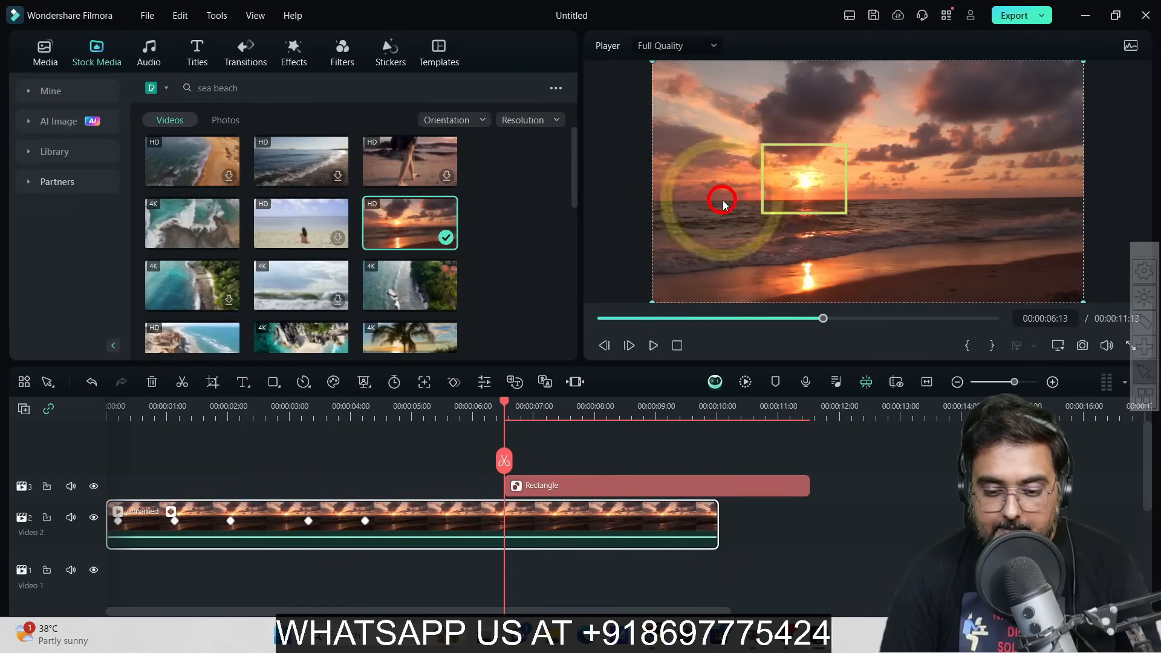
left_click(487, 417)
left_click(656, 346)
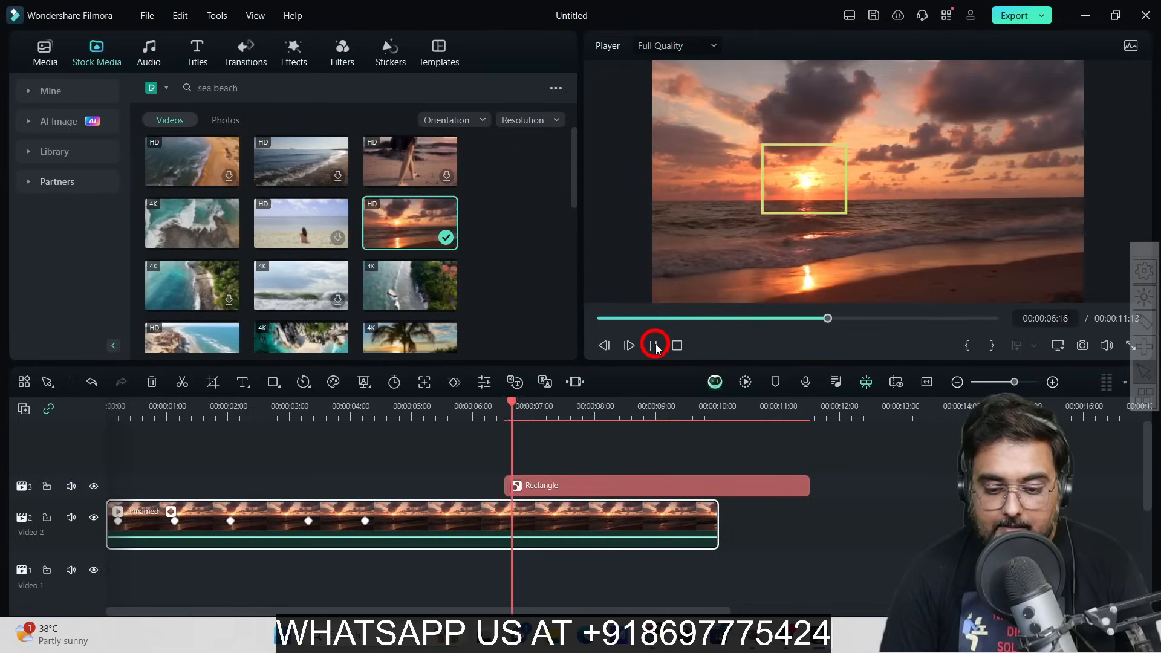
left_click(655, 344)
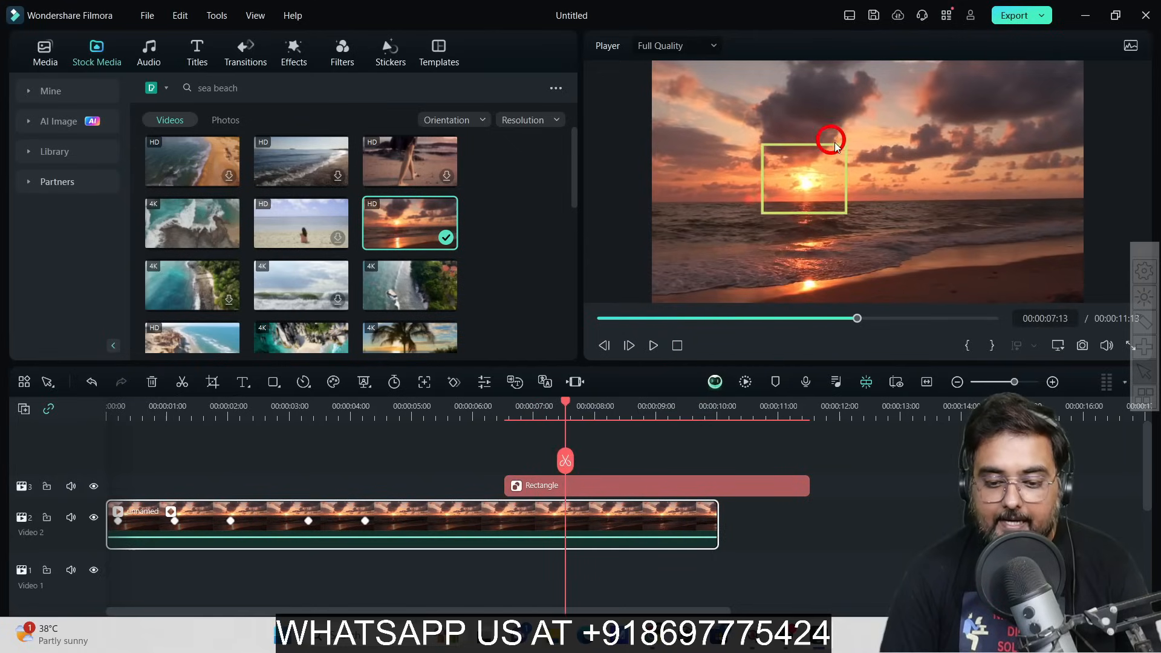
Apply the Slide Up preset animation to the rectangle.
double_click(812, 180)
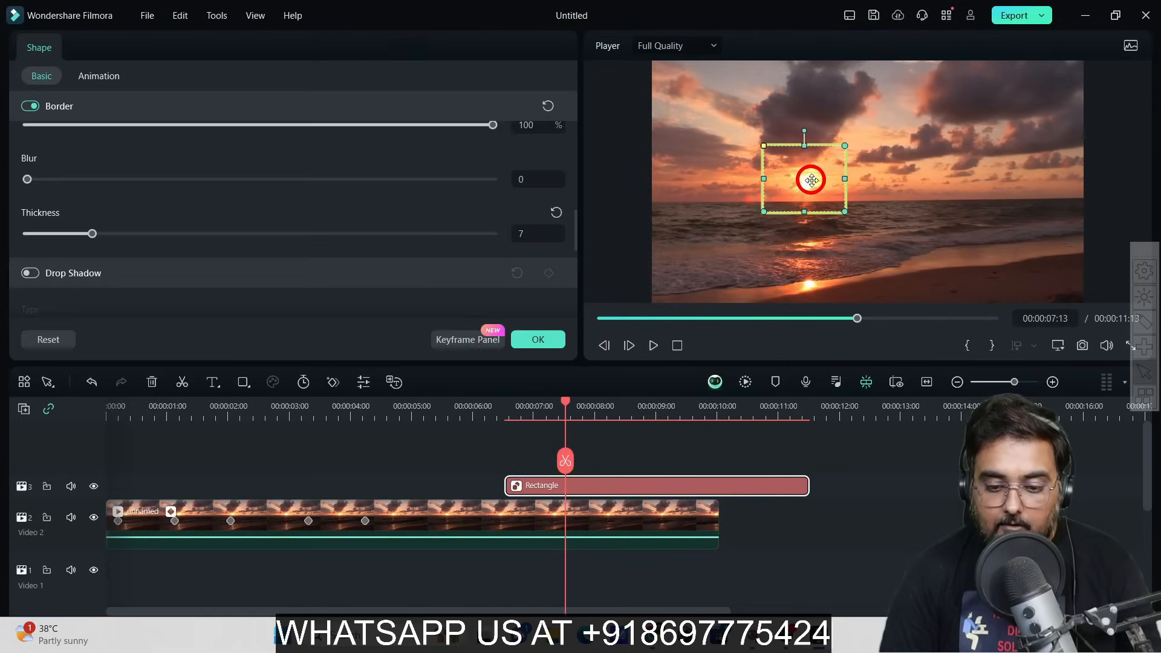
left_click(88, 81)
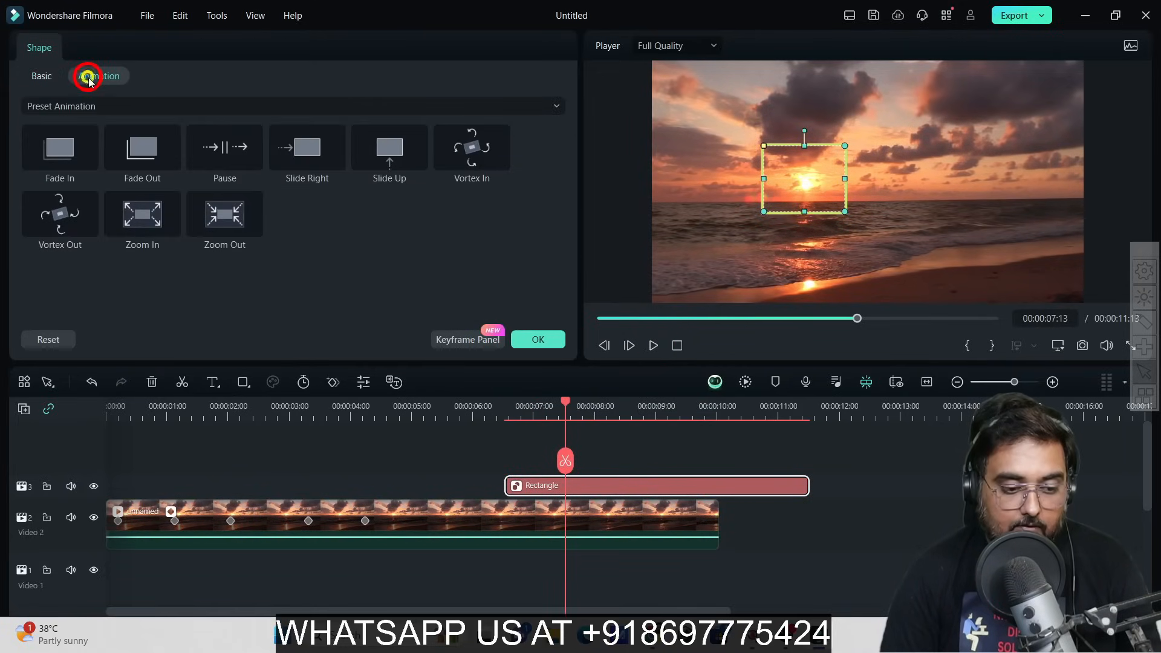
left_click(389, 151)
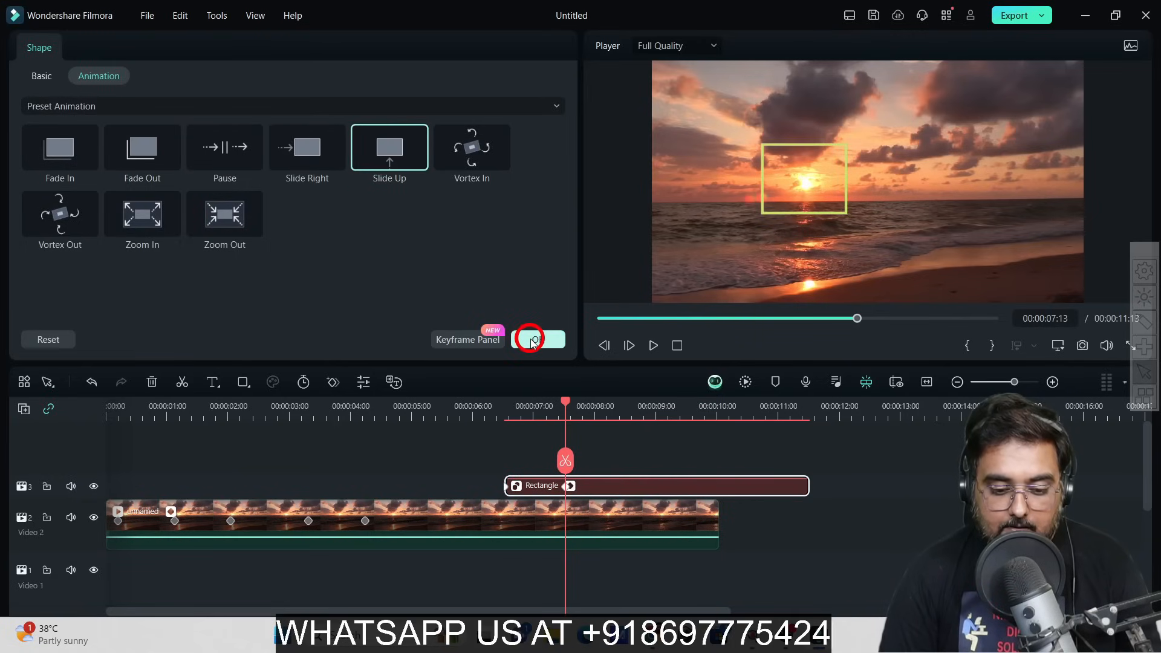
left_click(531, 340)
Play the rectangle's Slide Up animation from 00:00:06:12 to 00:00:08:08.
left_click(502, 410)
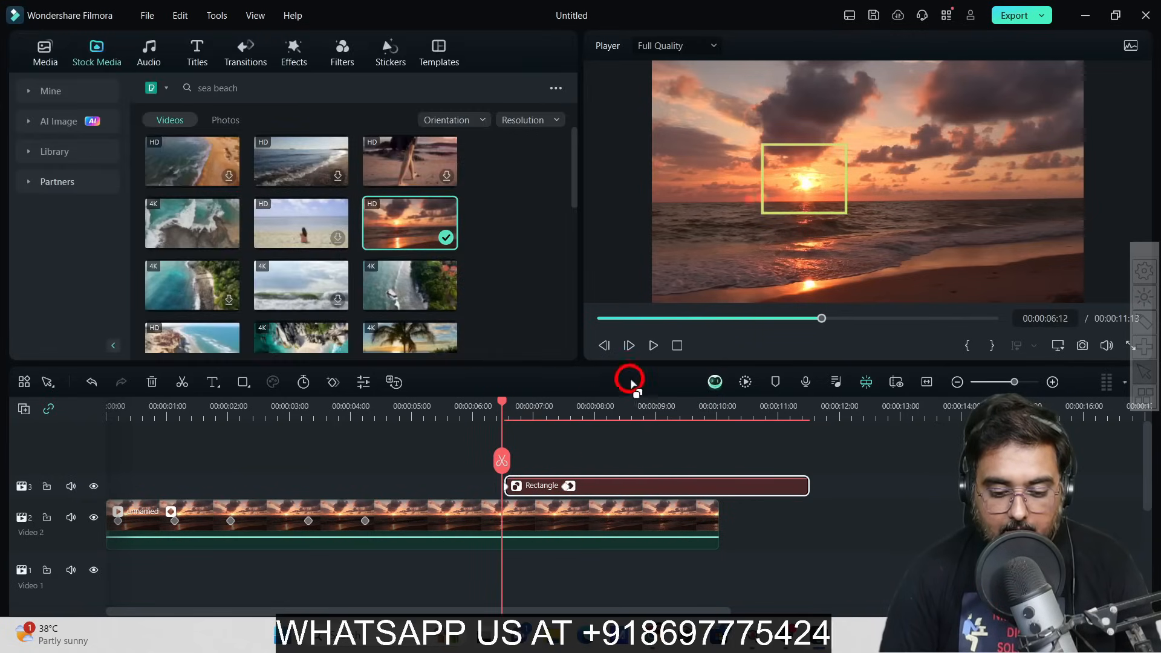
left_click(655, 347)
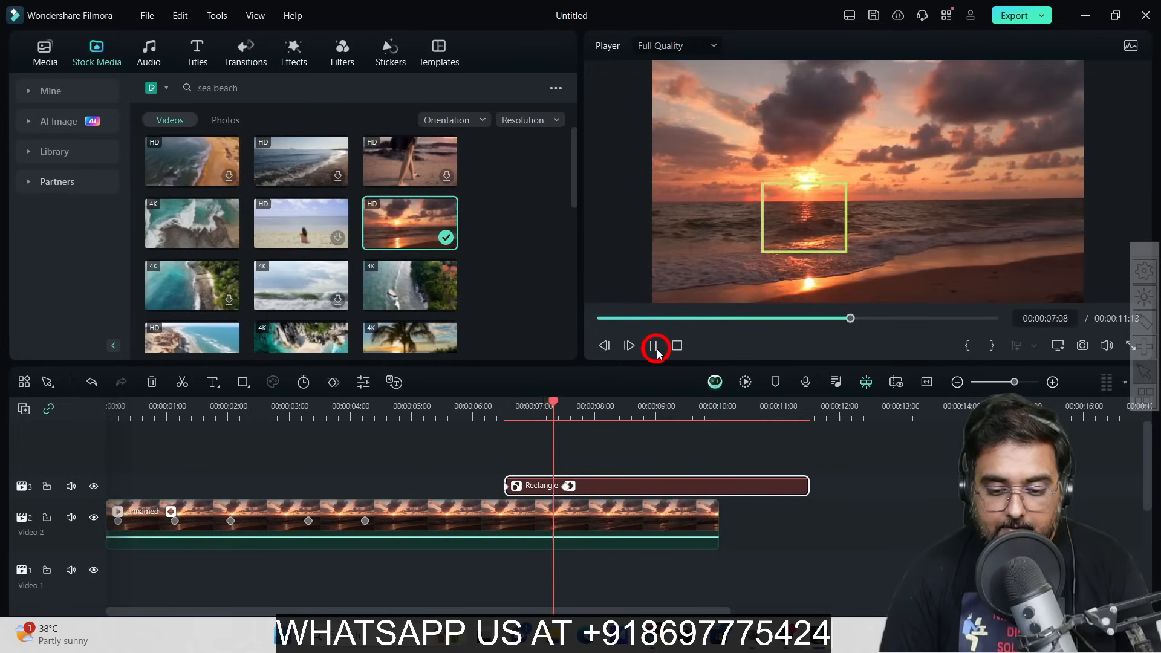
left_click(656, 347)
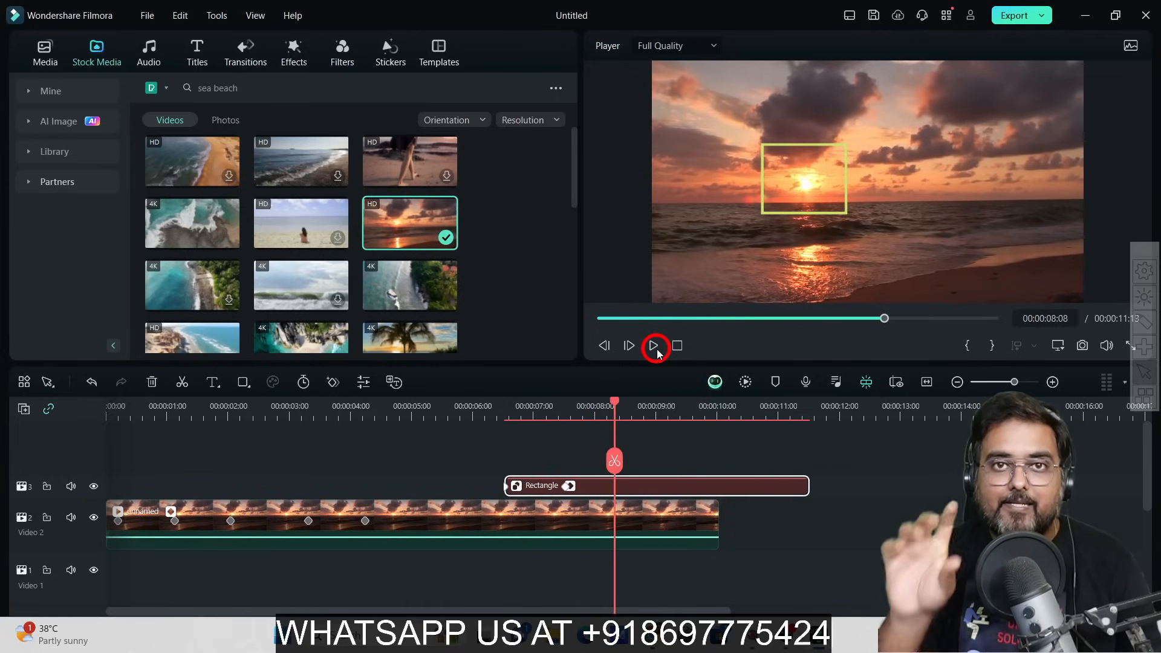
left_click(243, 381)
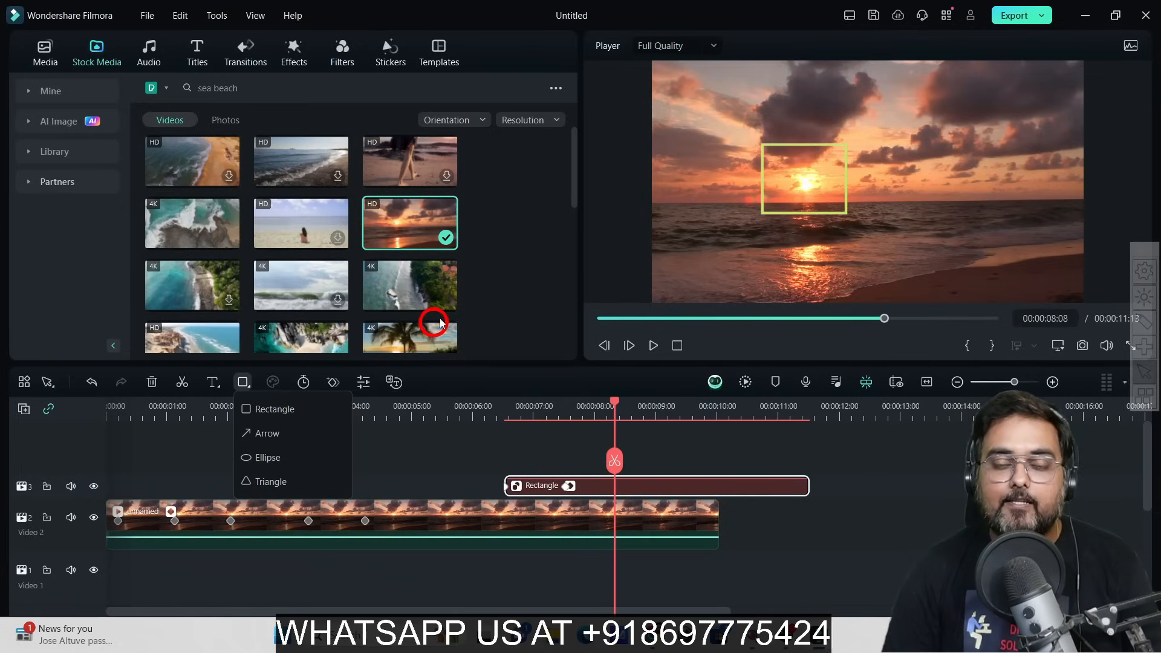
Open the export settings and examine the thumbnail sources From Video and From Local, leaving the thumbnail unset.
left_click(1035, 21)
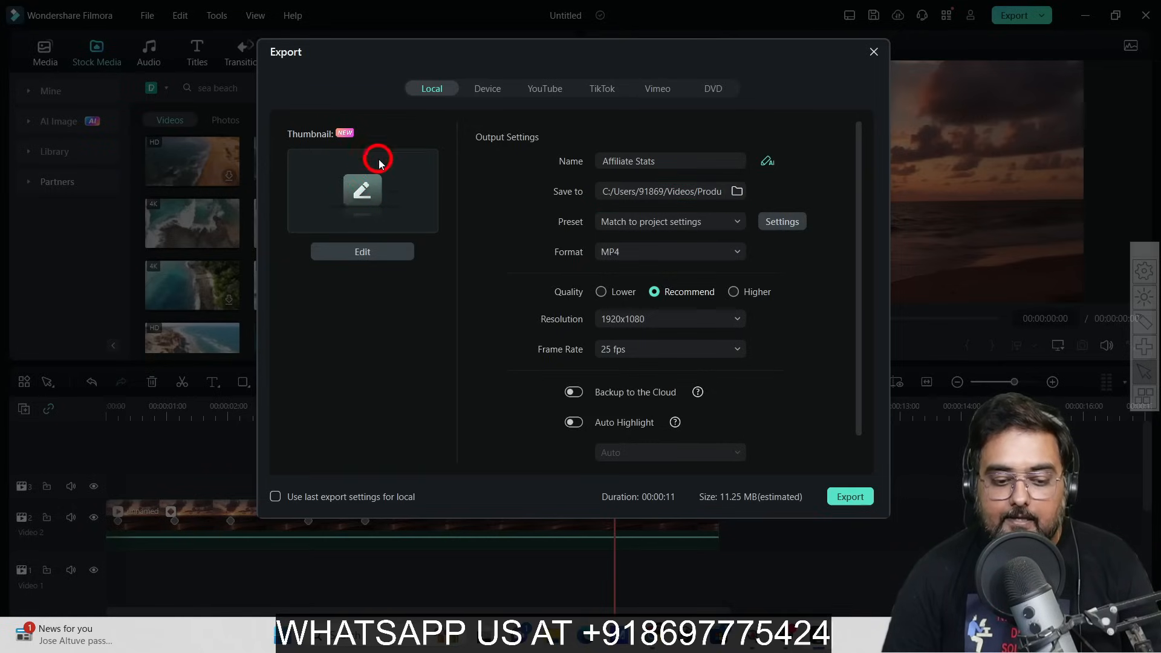
left_click(361, 185)
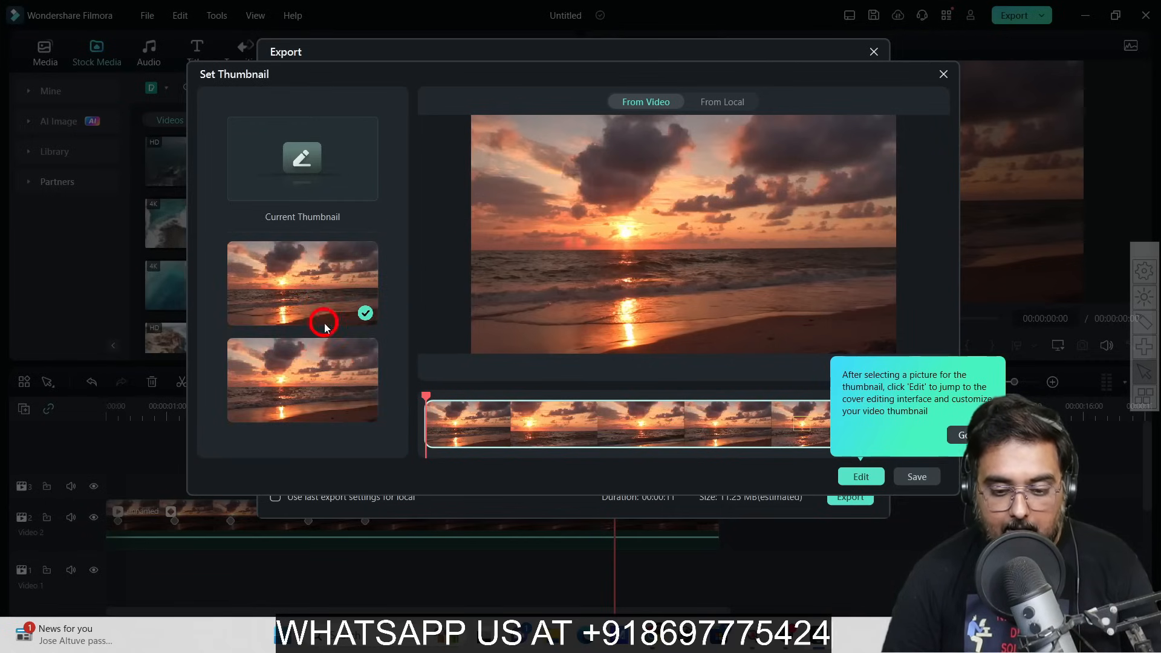
left_click(721, 102)
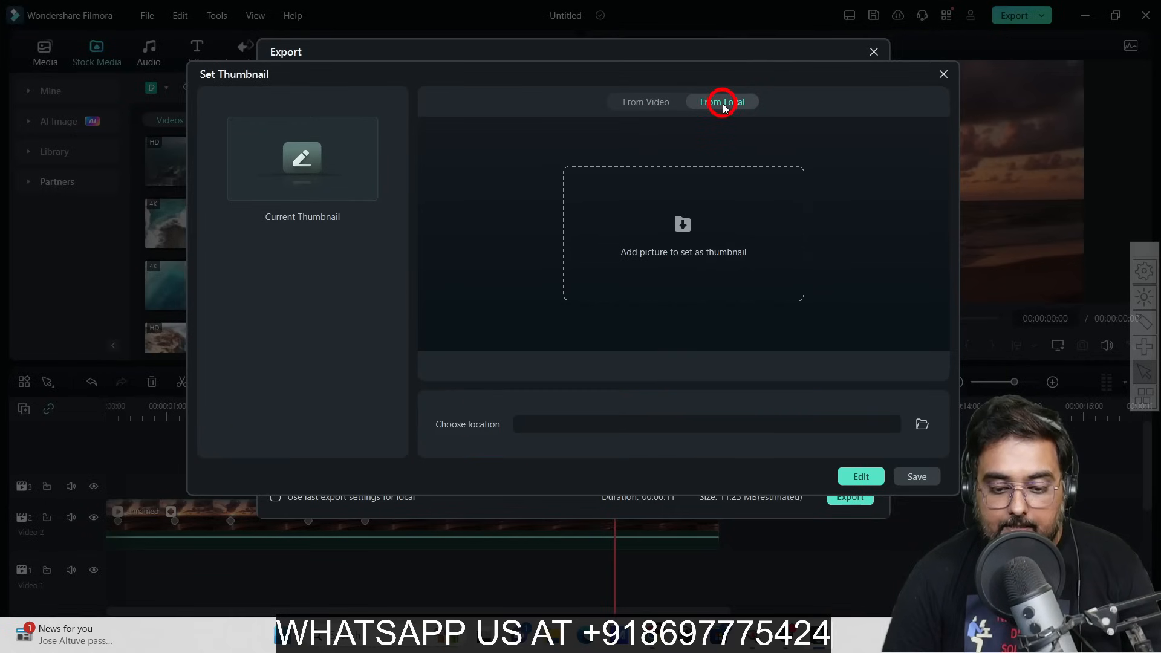
left_click(652, 111)
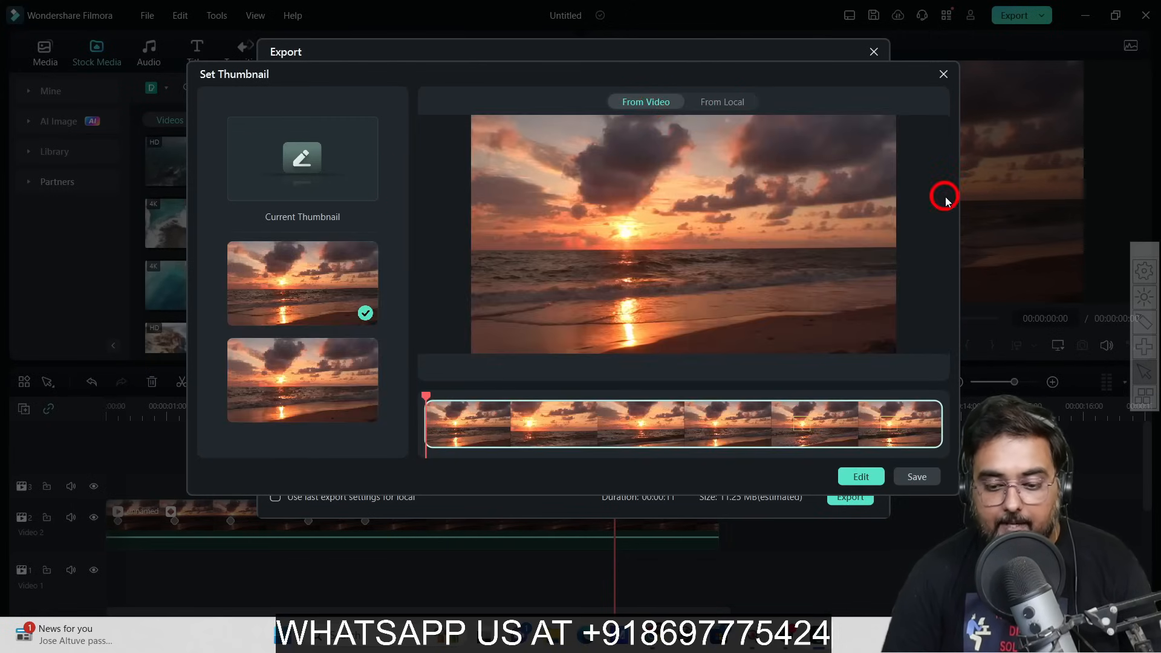
left_click(944, 74)
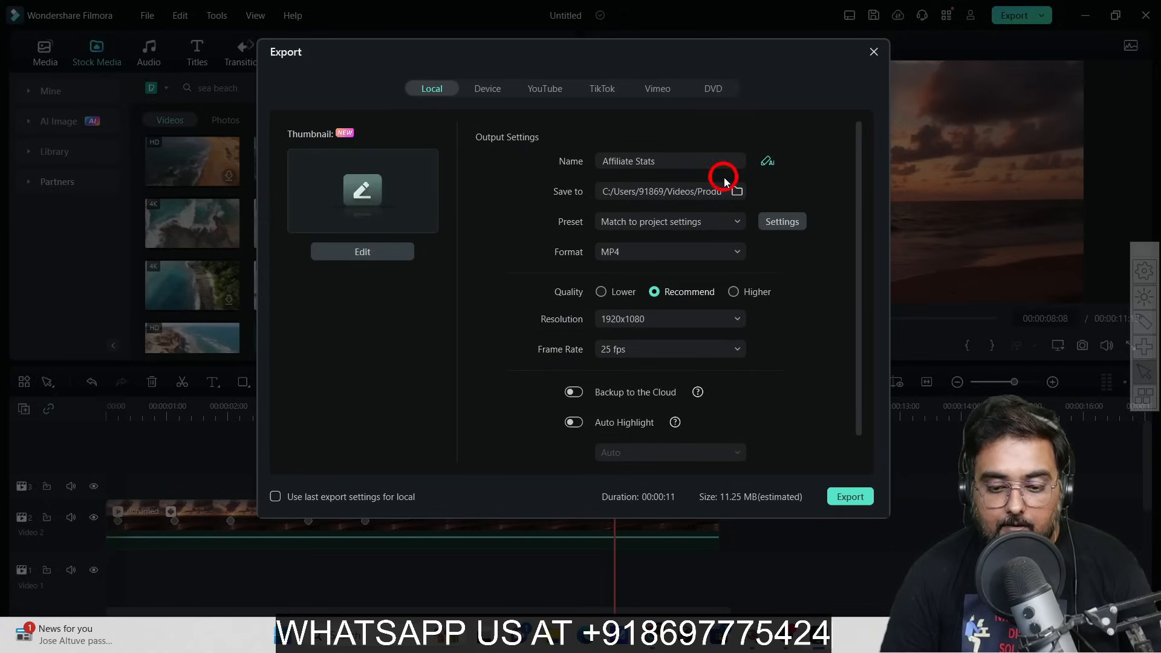
Examine the content types AI Copywriting offers for the export name, and leave it and the export settings without generating or exporting anything.
left_click(767, 162)
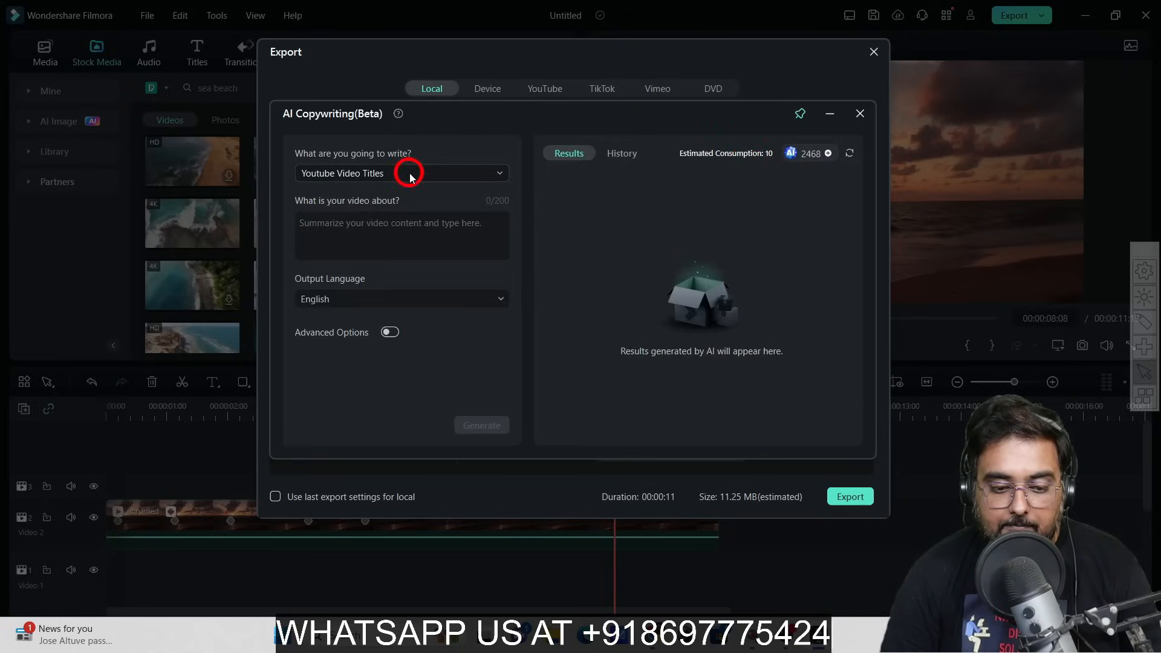
left_click(436, 173)
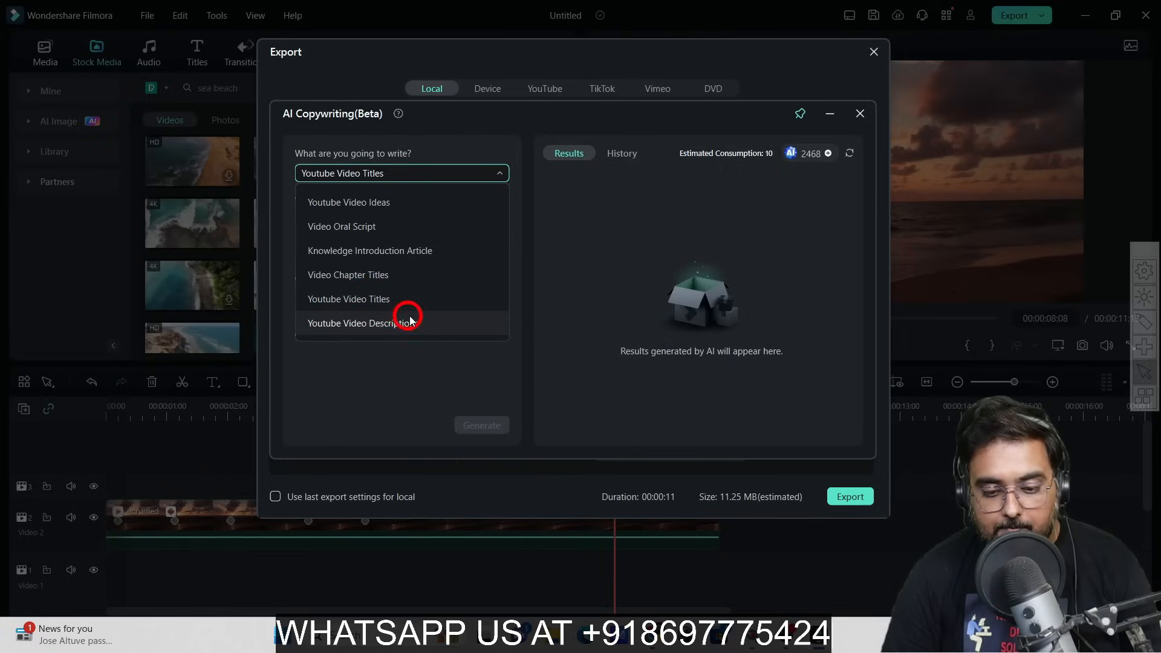
left_click(548, 133)
left_click(438, 217)
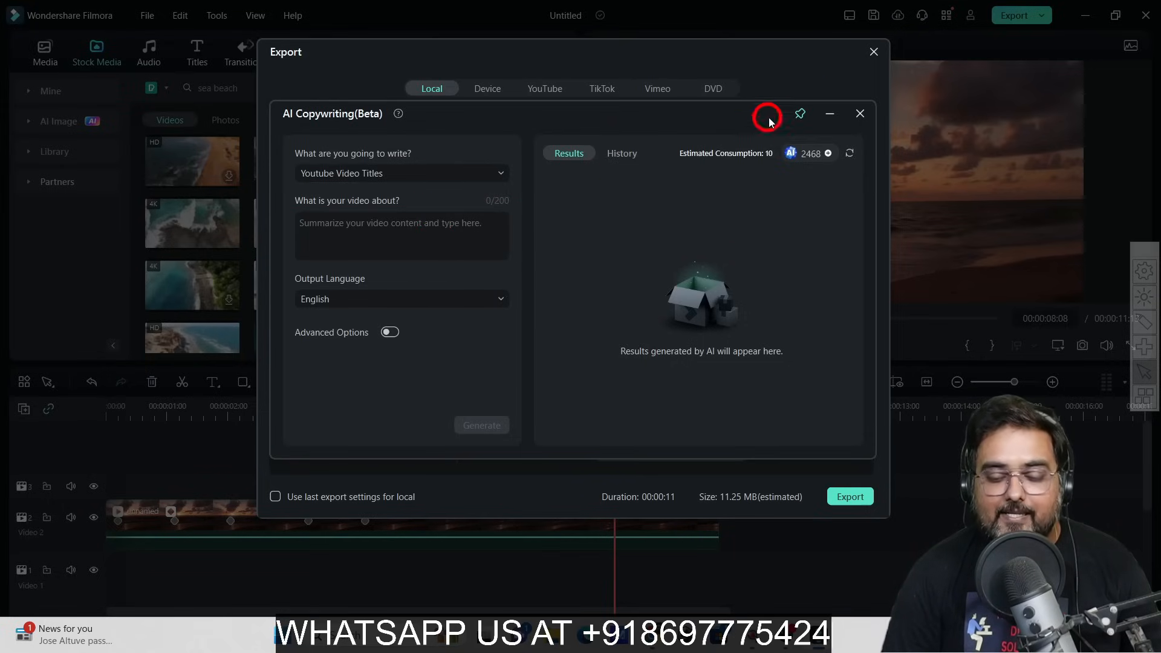
left_click(874, 52)
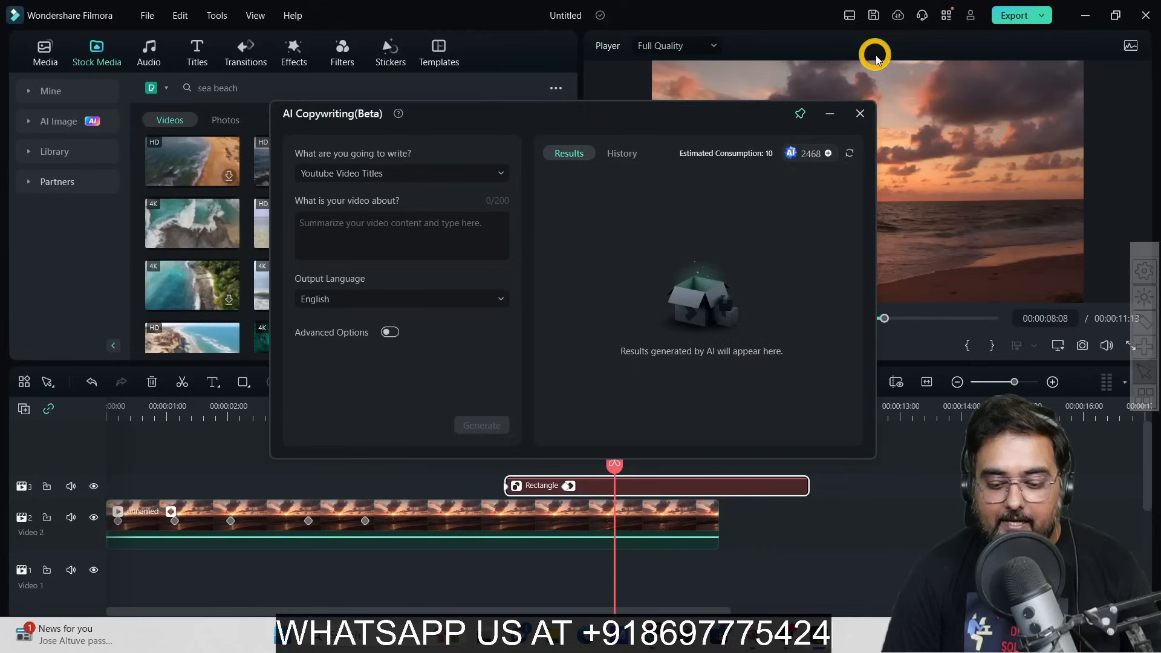
left_click(859, 114)
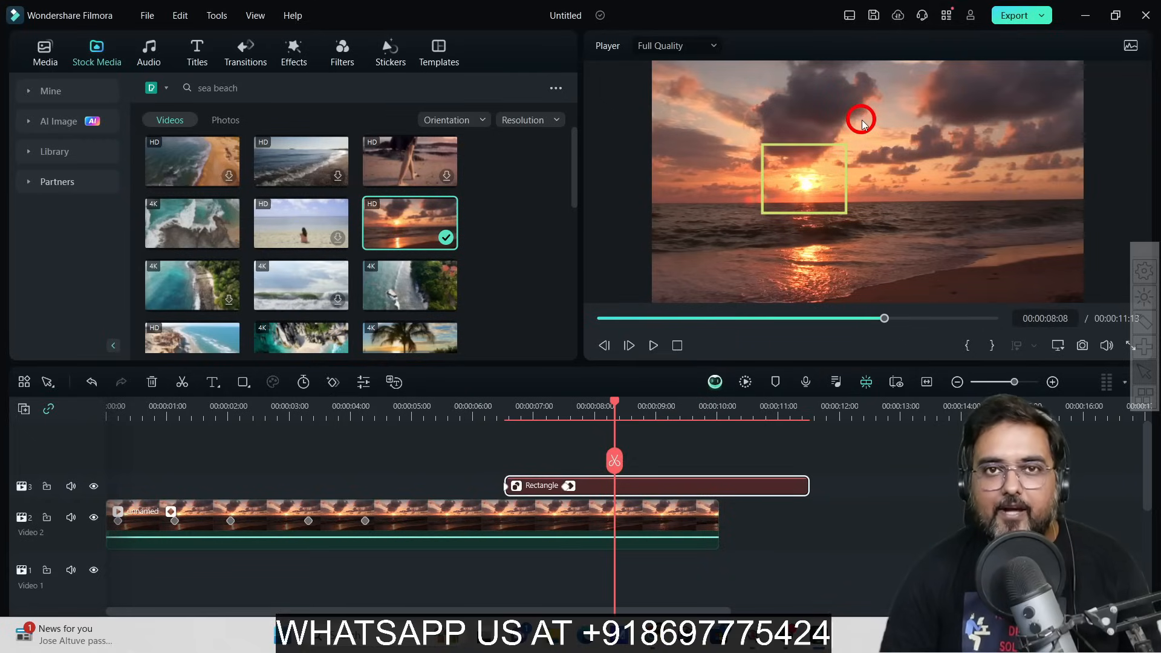
Close the sunset project without saving the changes.
left_click(1145, 15)
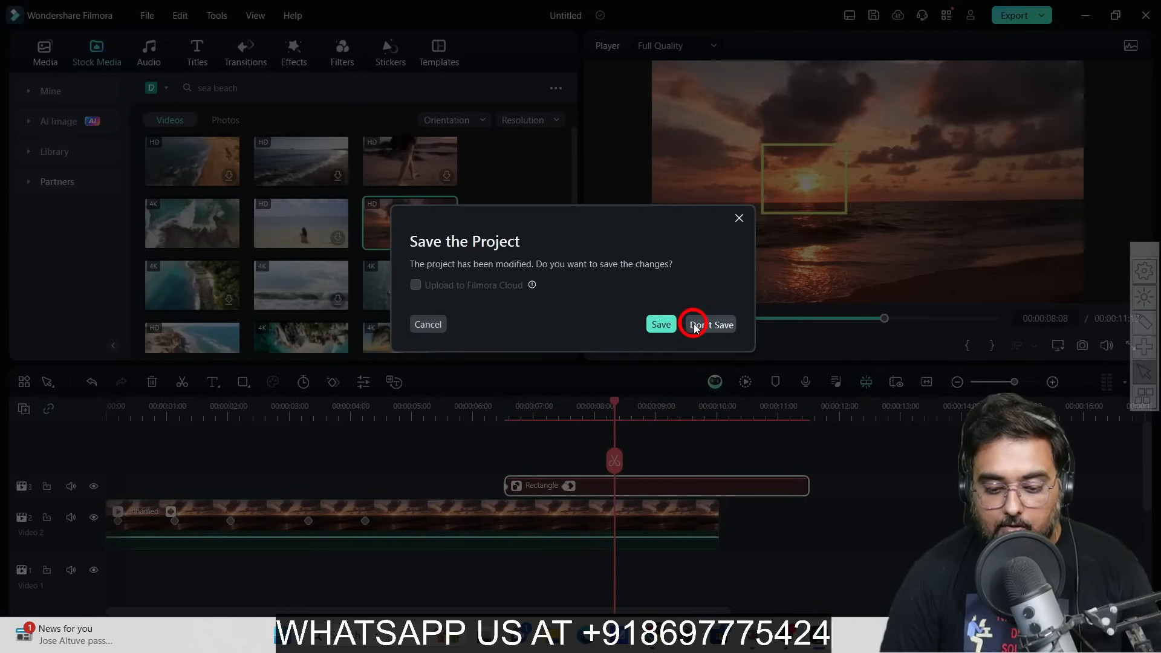
left_click(695, 326)
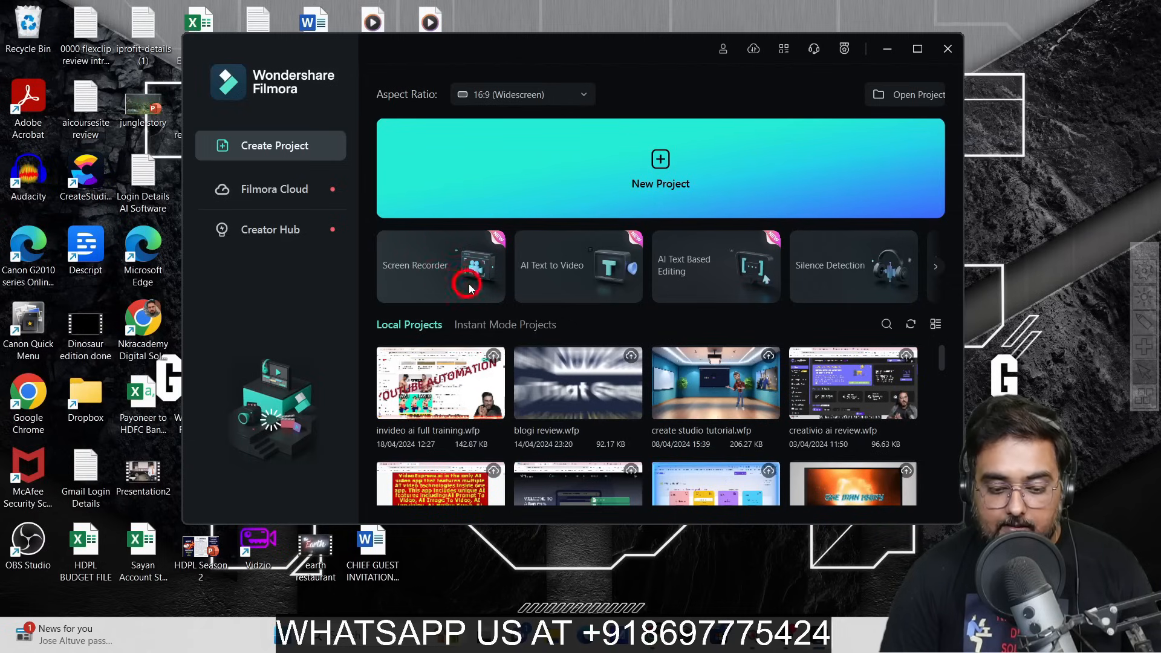
Look through the quick-start tools on the start screen, from Screen Recorder and AI Text to Video to AI Copywriting, Auto Reframe and Instant Mode.
mouse_move(448, 284)
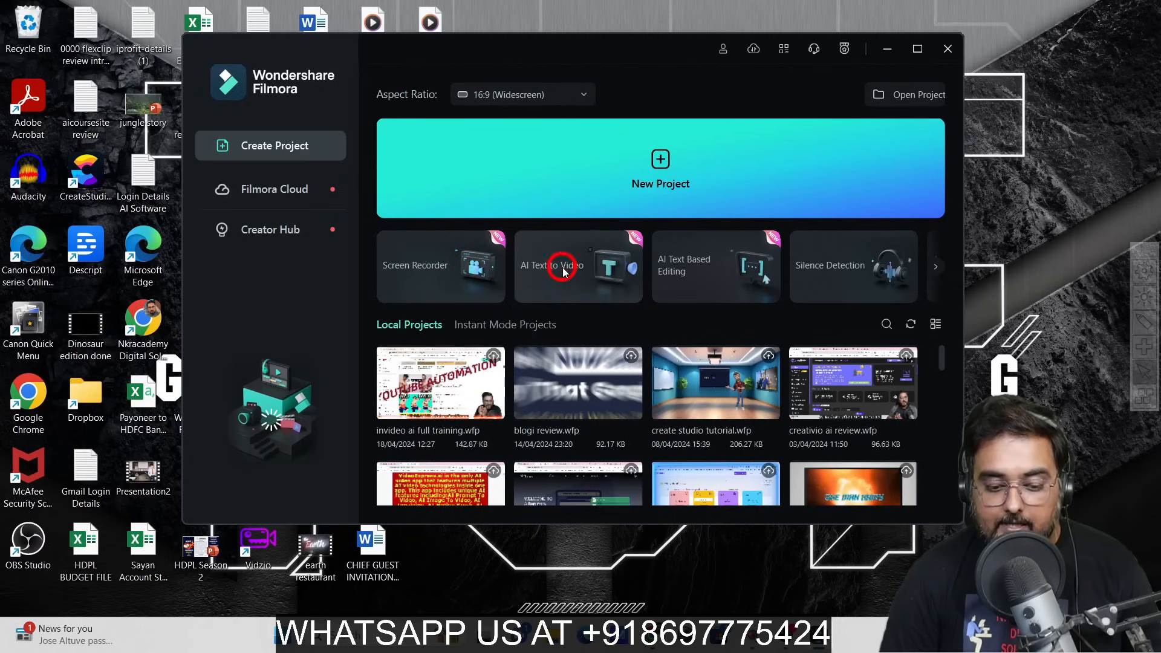
mouse_move(567, 276)
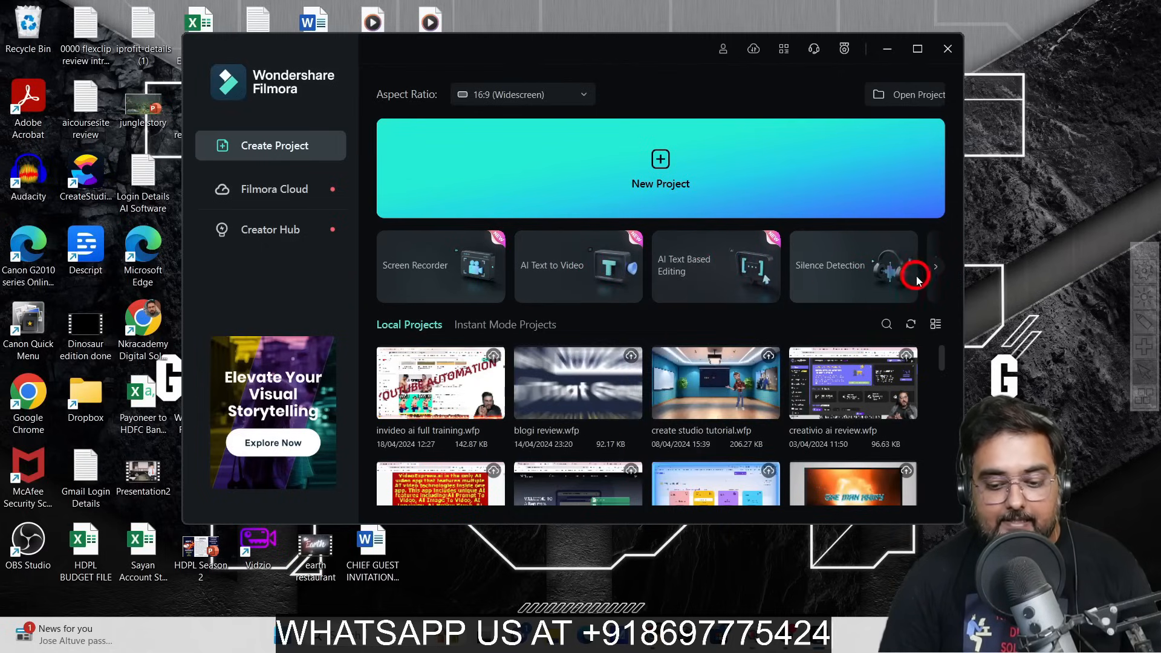
left_click(934, 267)
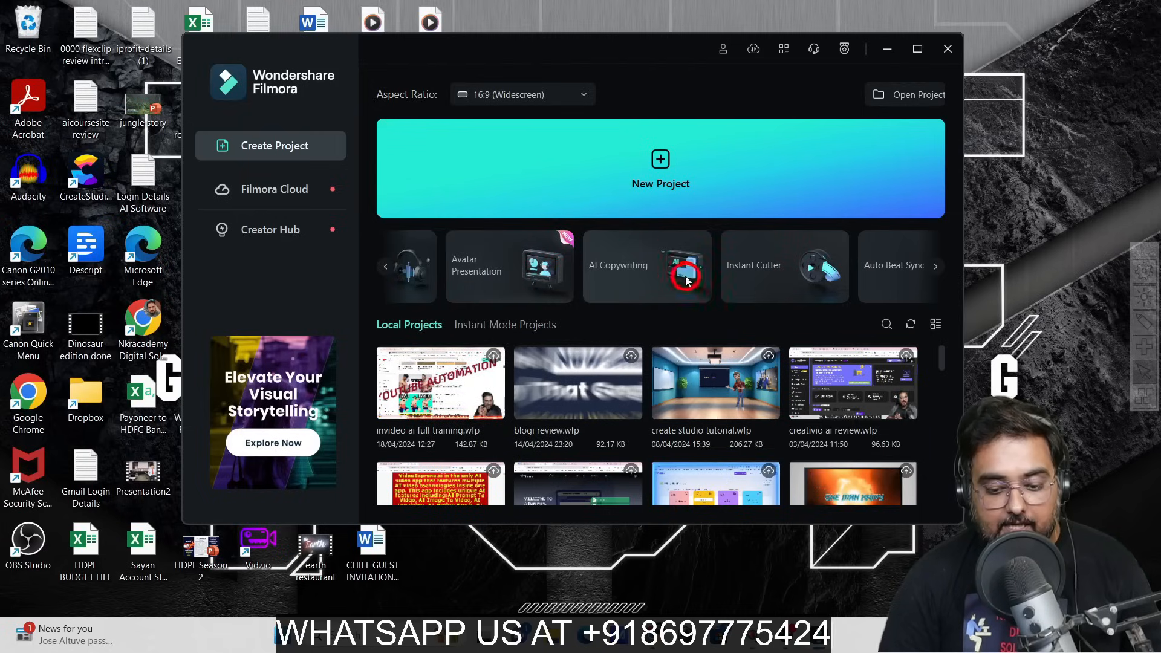
mouse_move(695, 284)
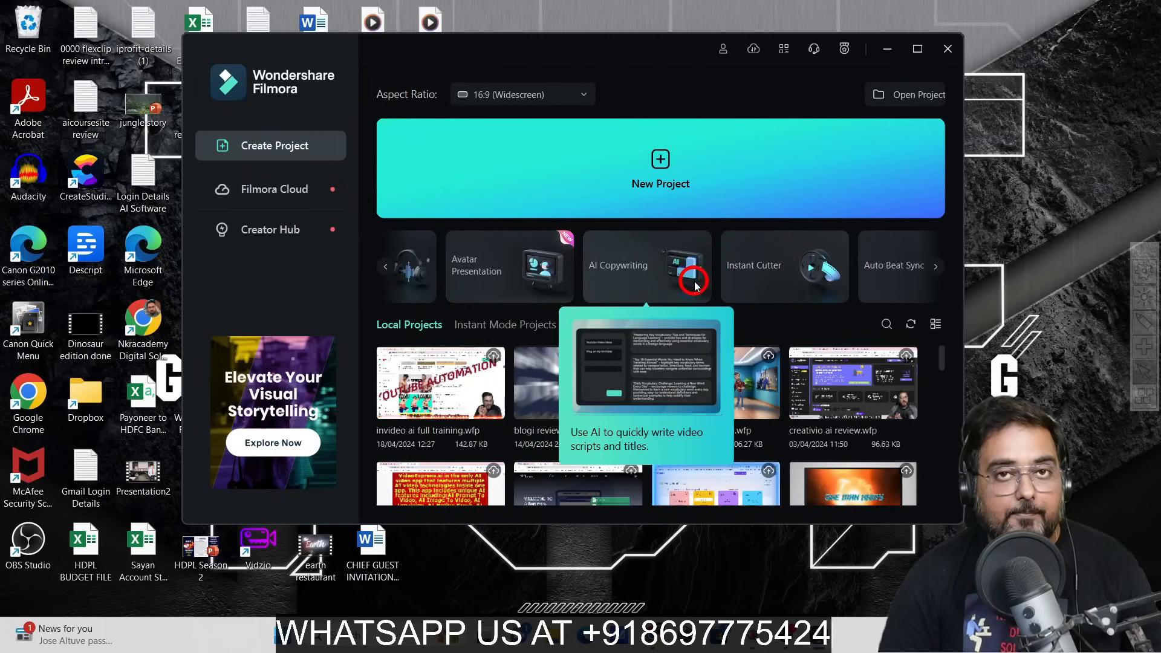
left_click(937, 267)
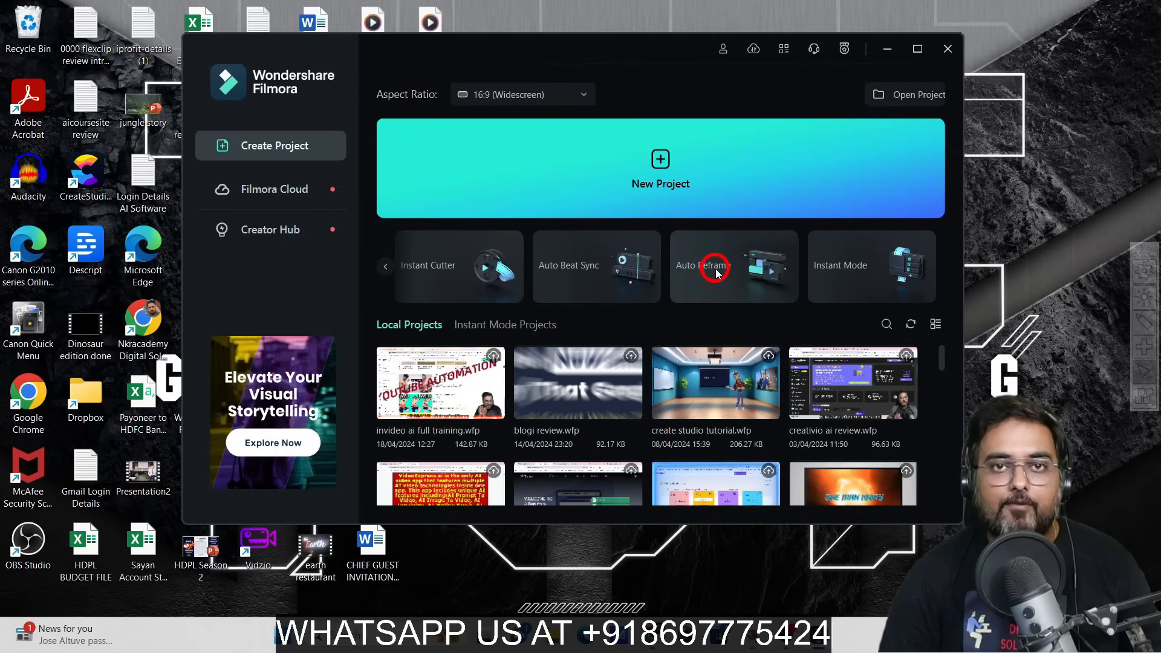
mouse_move(717, 274)
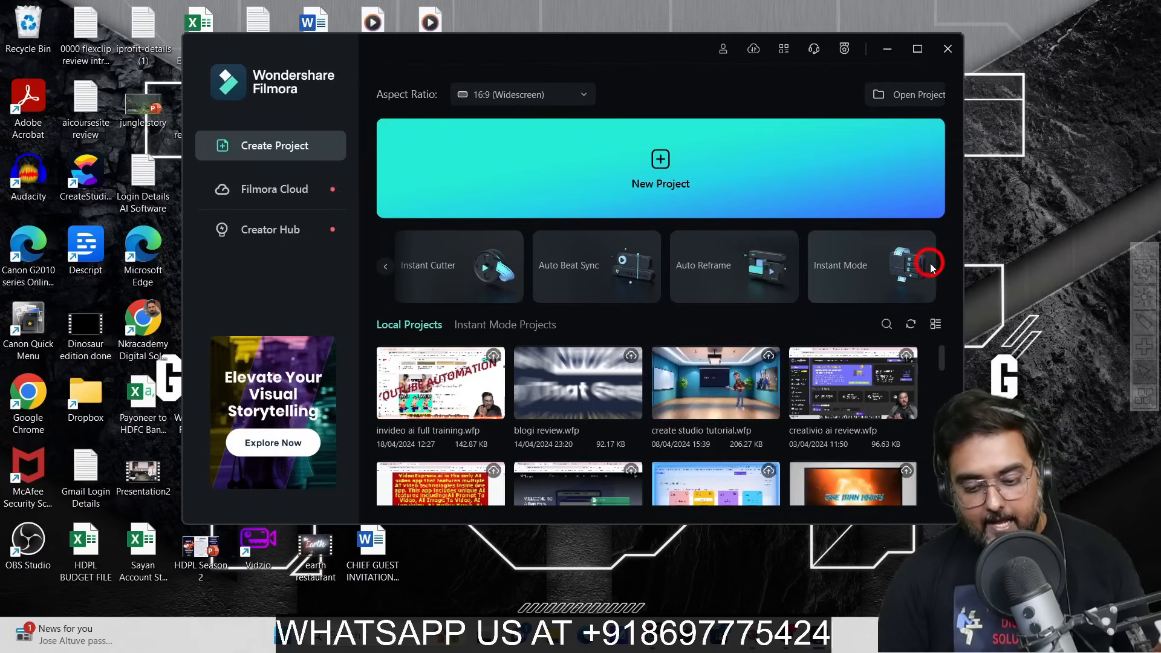
mouse_move(932, 267)
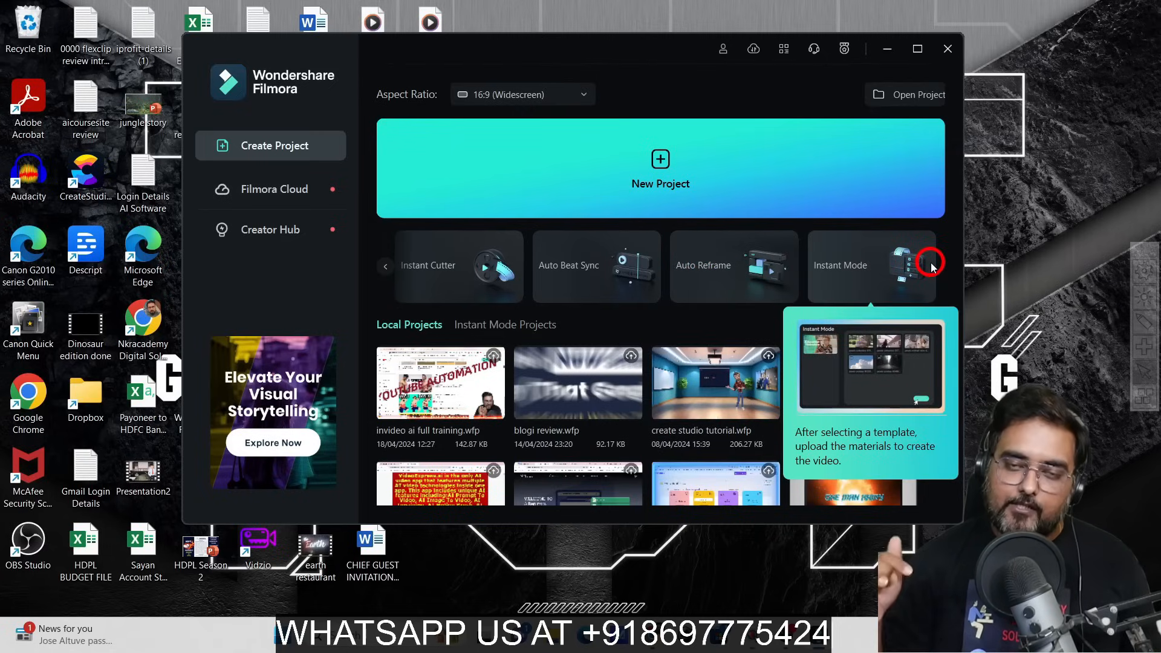